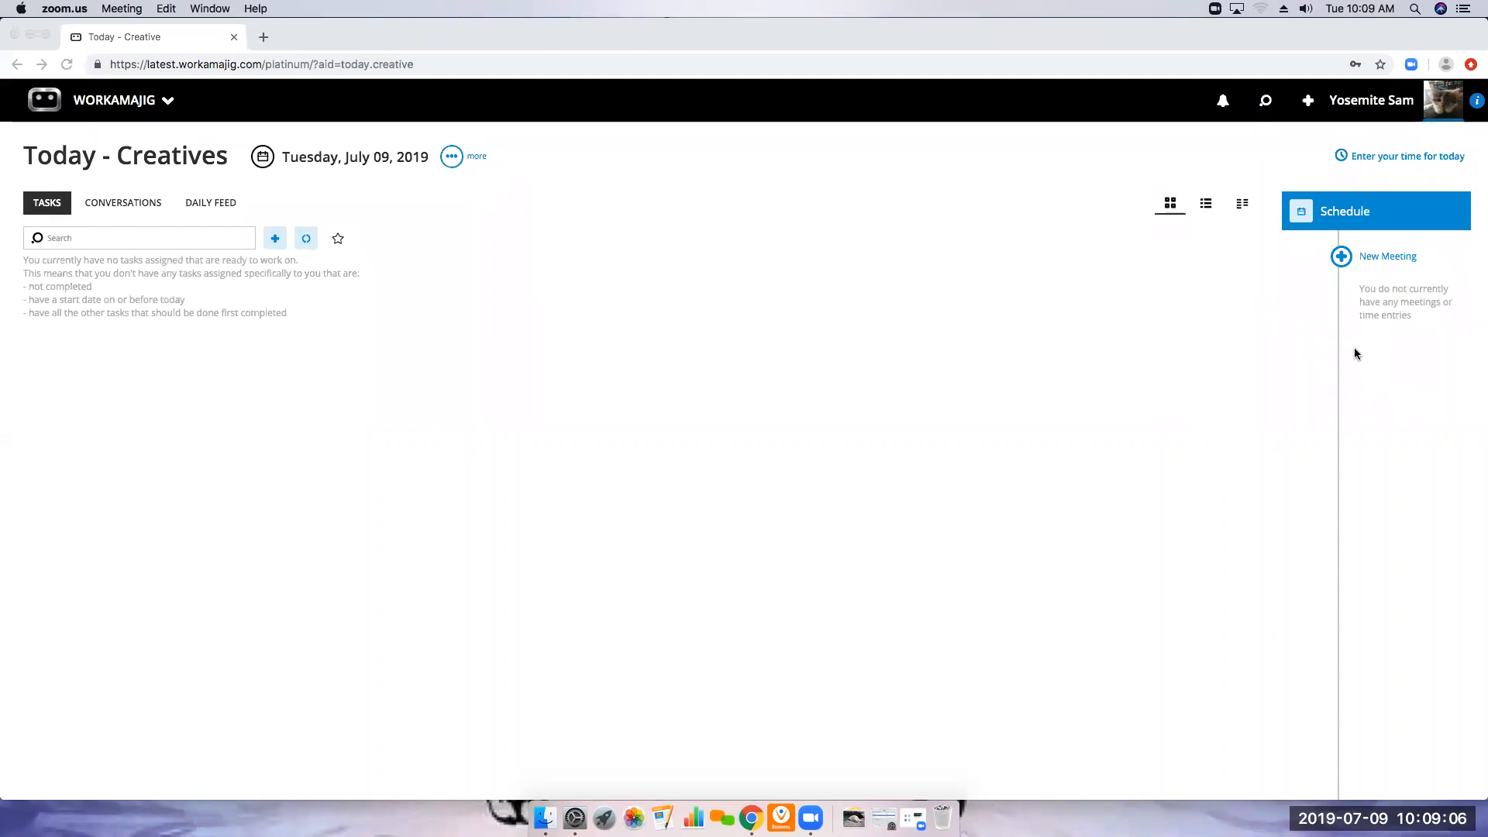
Open the Workamajig support site from the signed-in user's profile settings
click(1366, 112)
click(1366, 112)
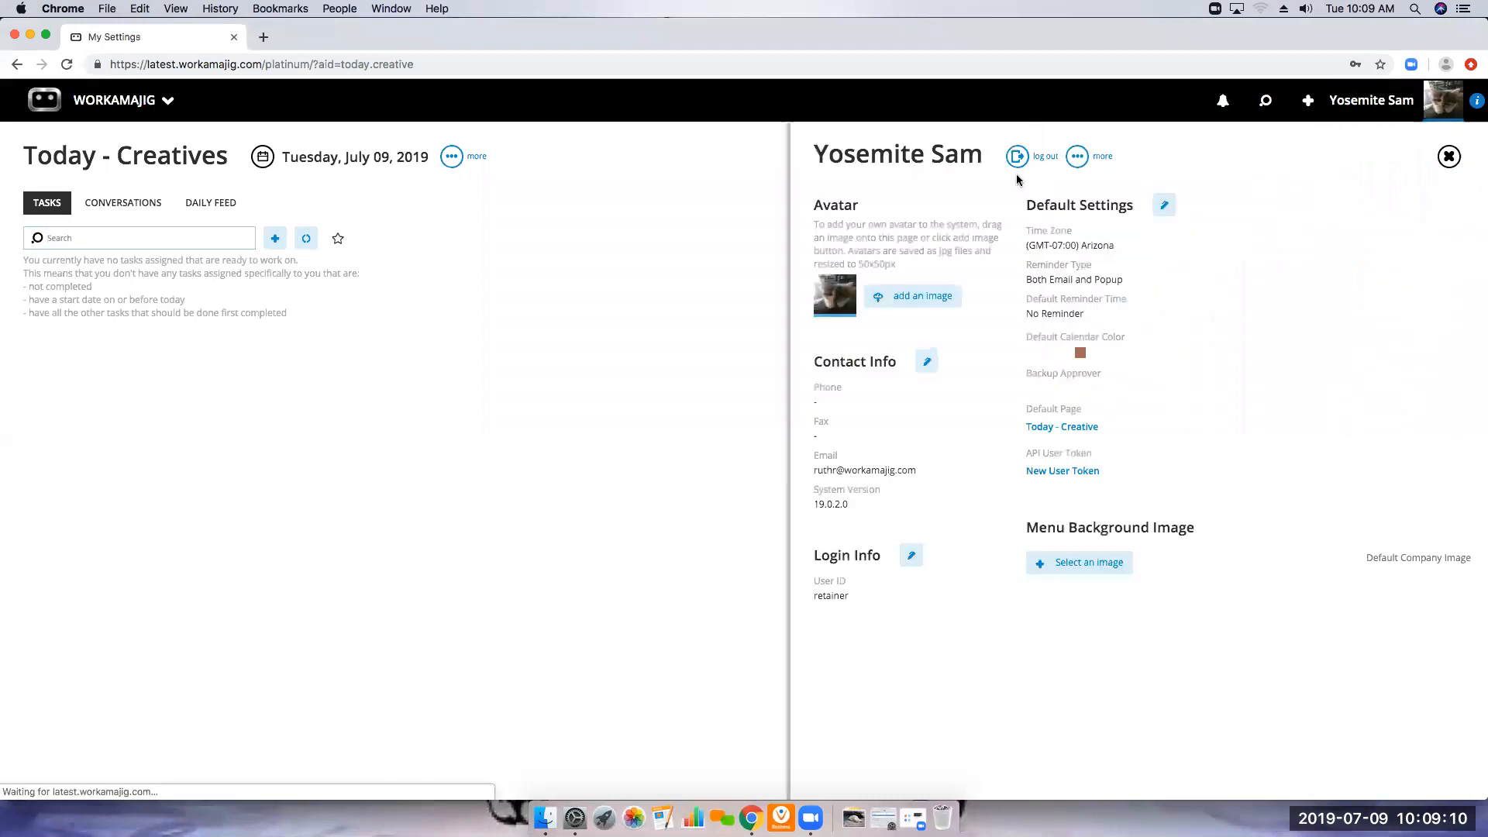
click(1076, 156)
click(1023, 199)
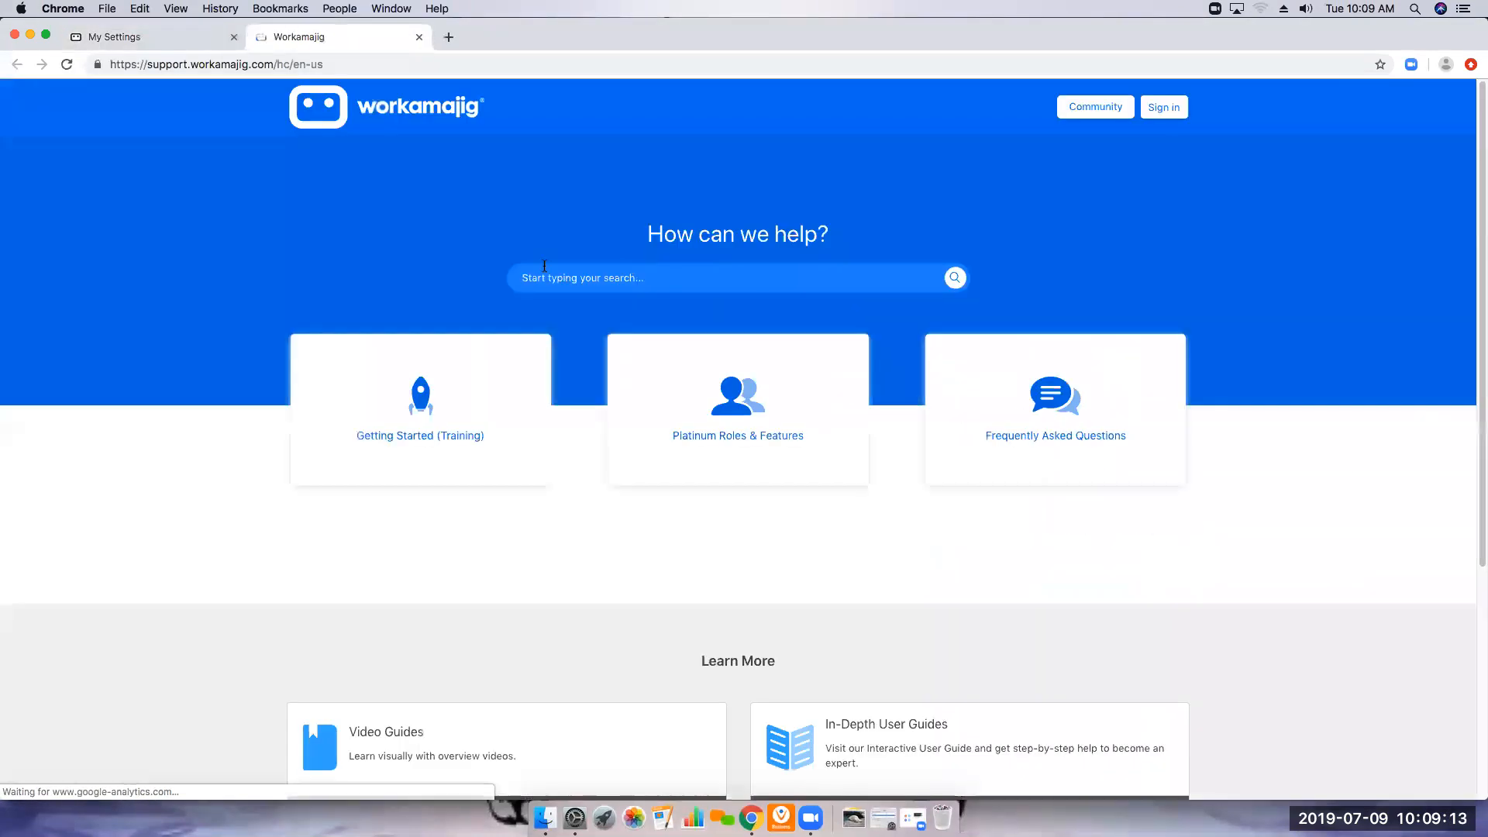
Search the support site for "webinar" and open the Upcoming Webinars article
click(544, 266)
text(webinar)
key(Return)
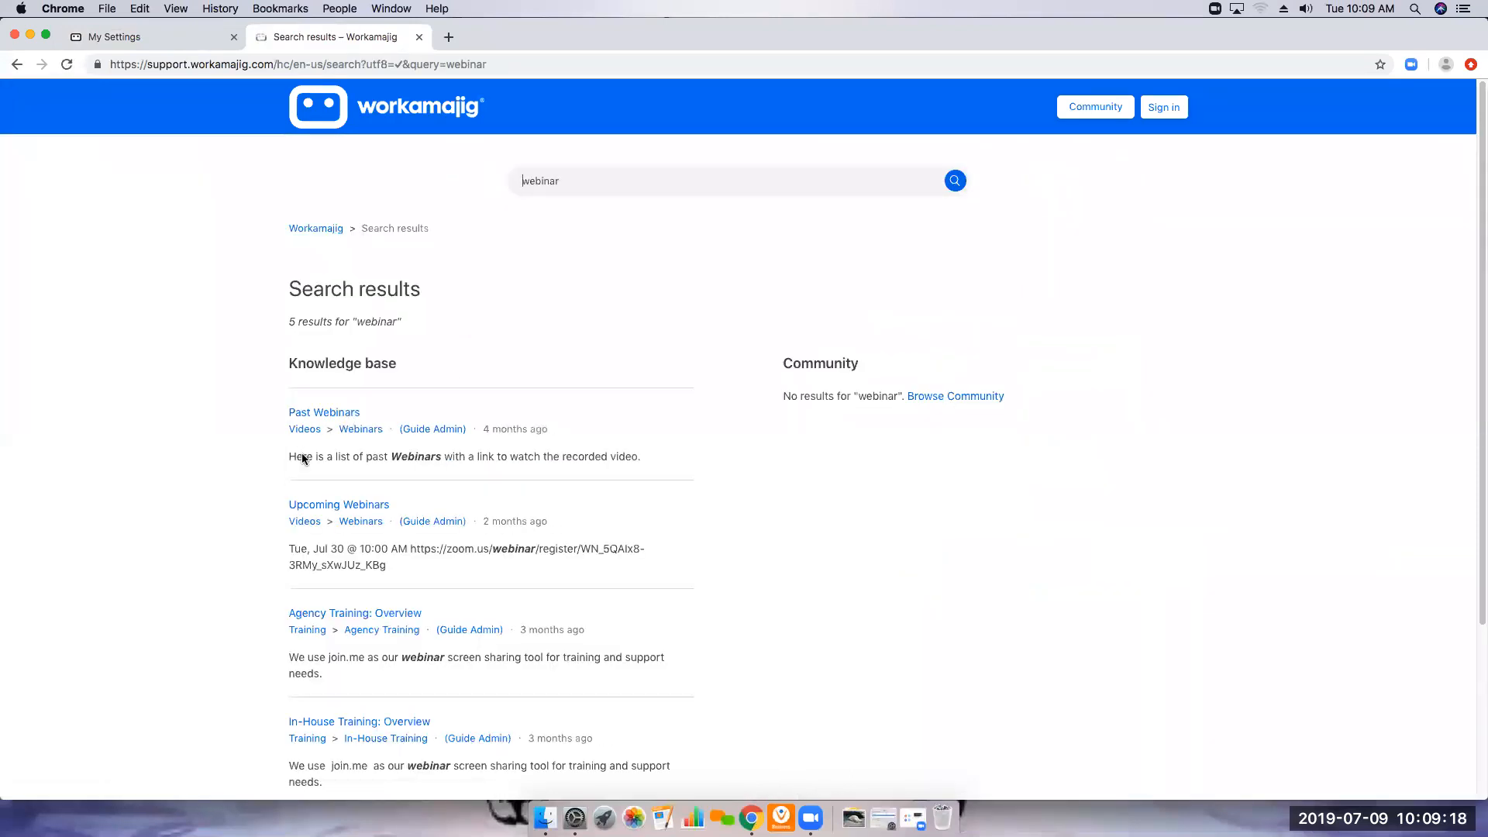
click(333, 507)
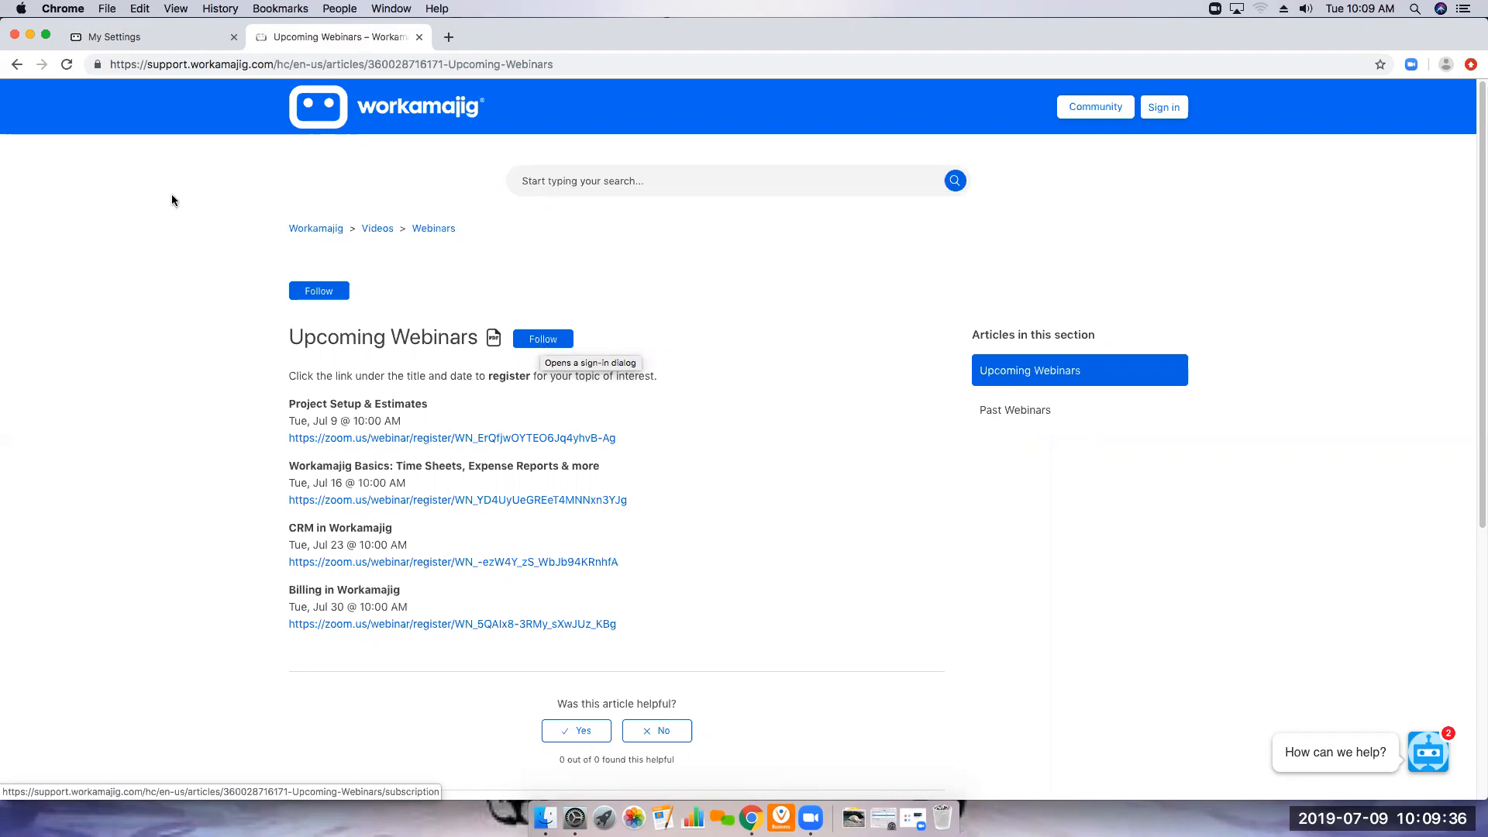
Look through the Past Webinars article from the search results, and close the profile settings back in Workamajig
click(17, 67)
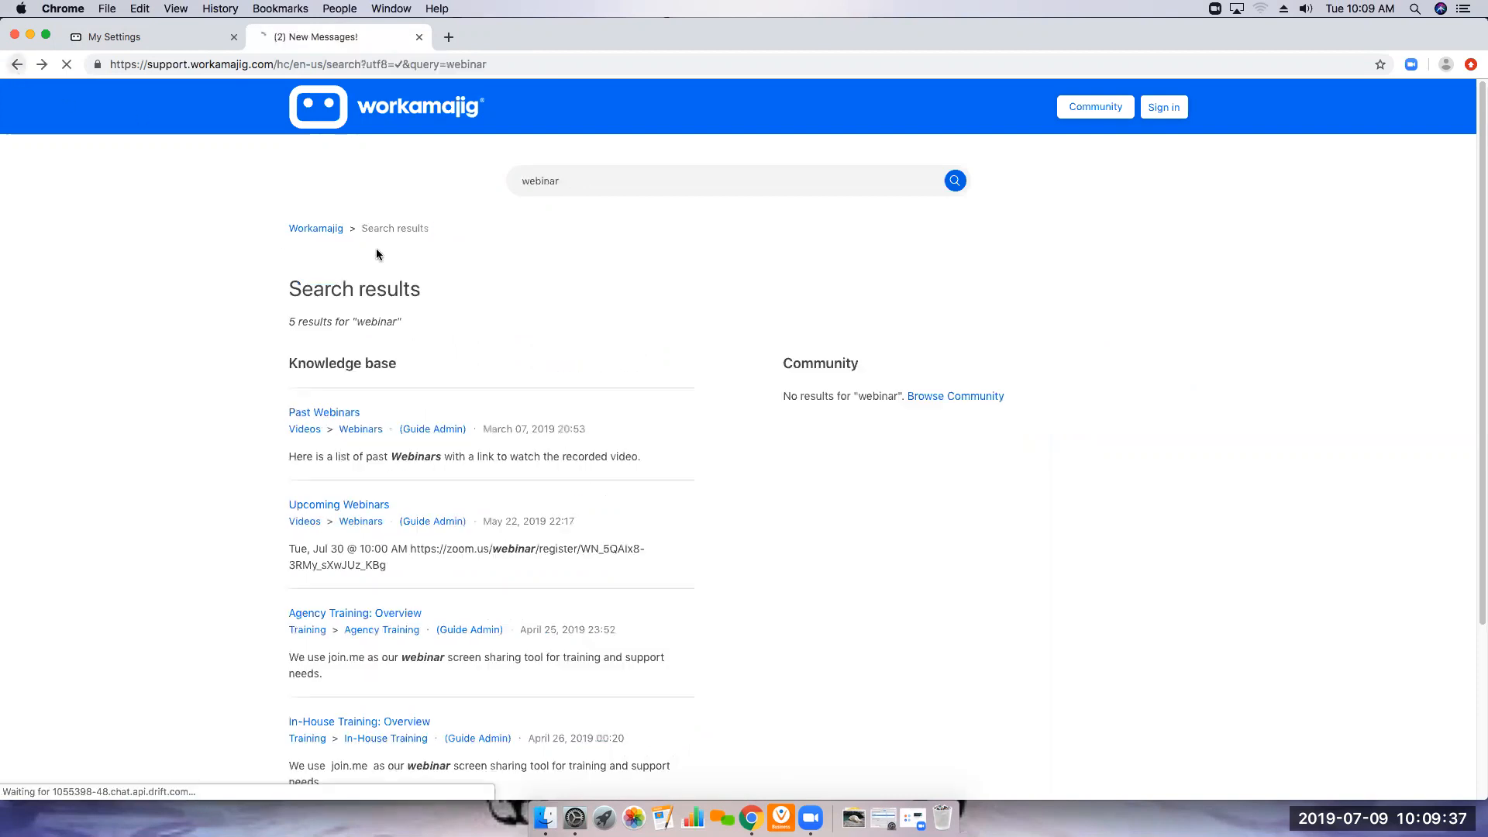
click(353, 412)
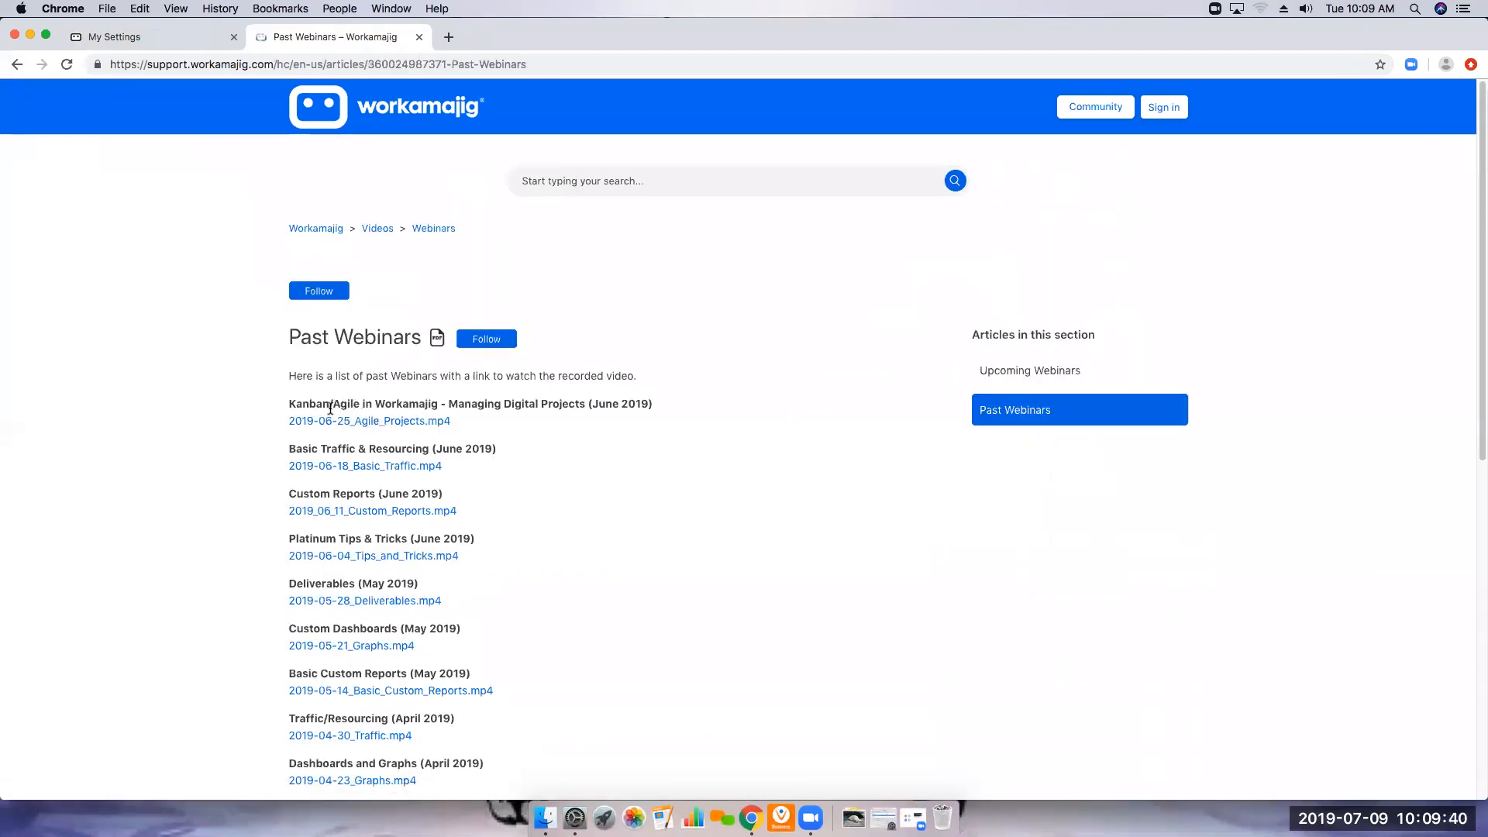
scroll(357, 458, down, 1)
scroll(357, 458, down, 2)
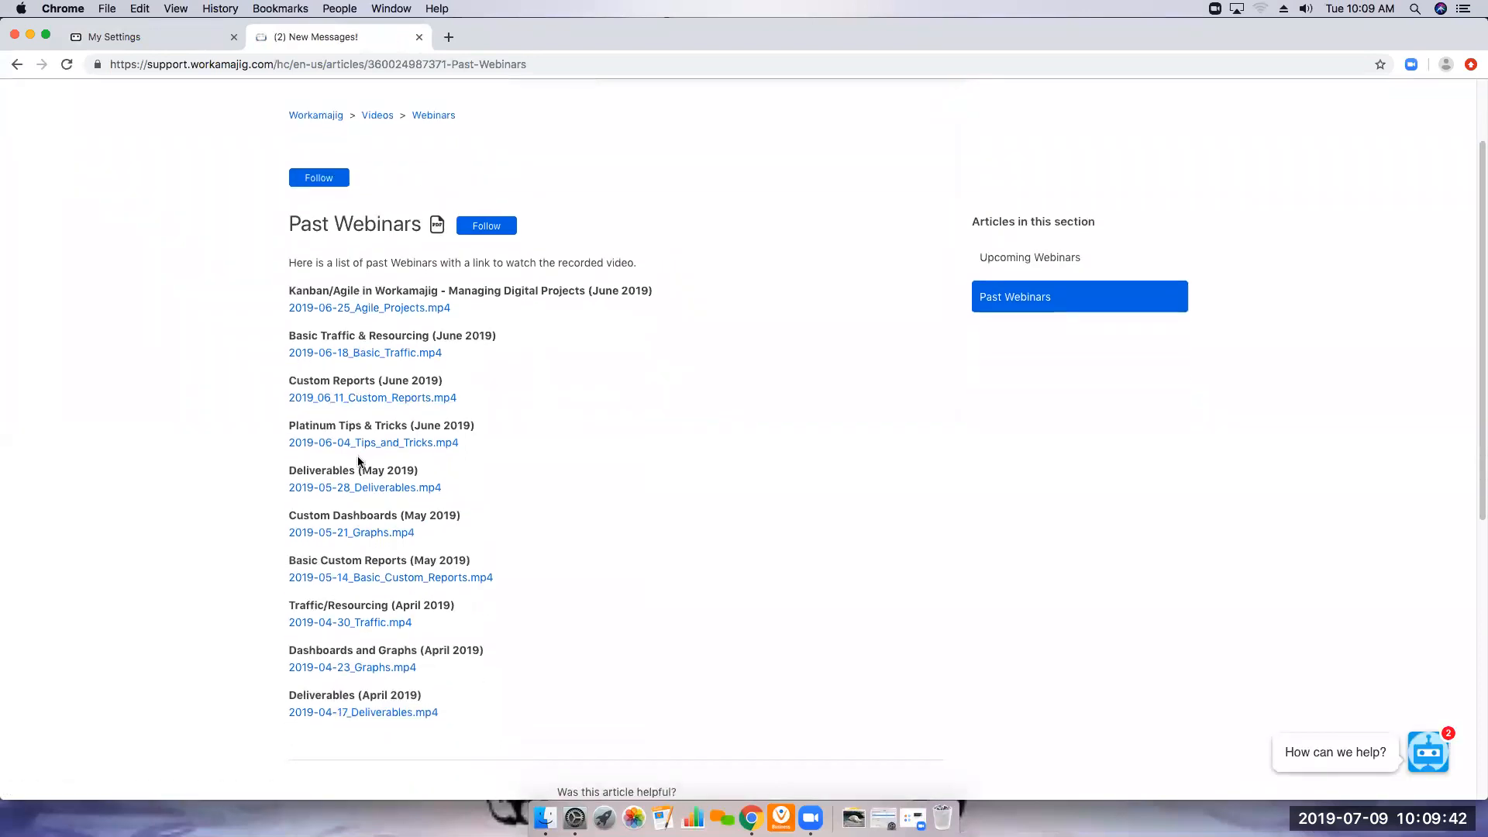
scroll(362, 520, up, 3)
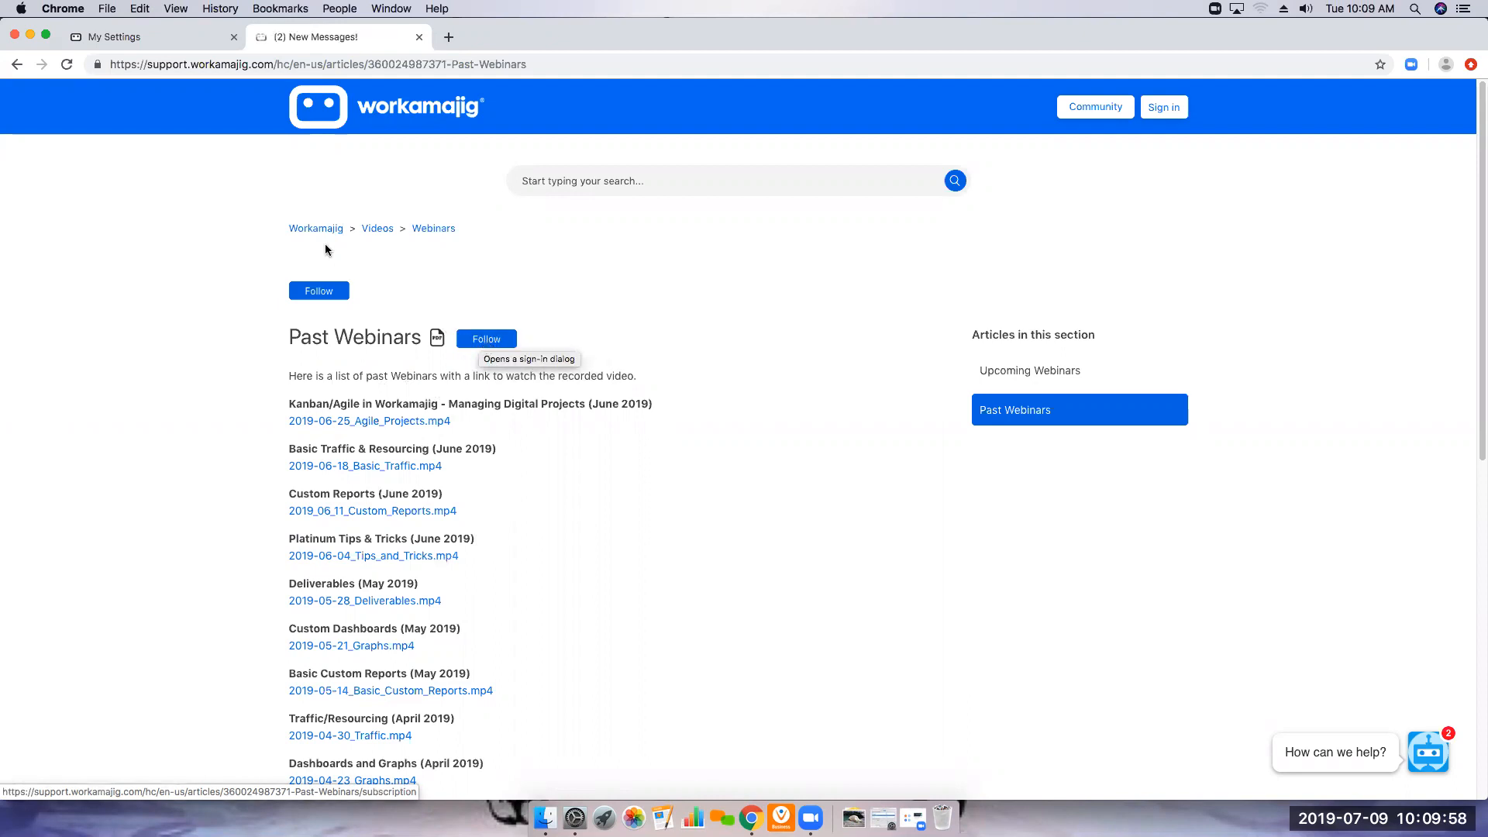
click(172, 48)
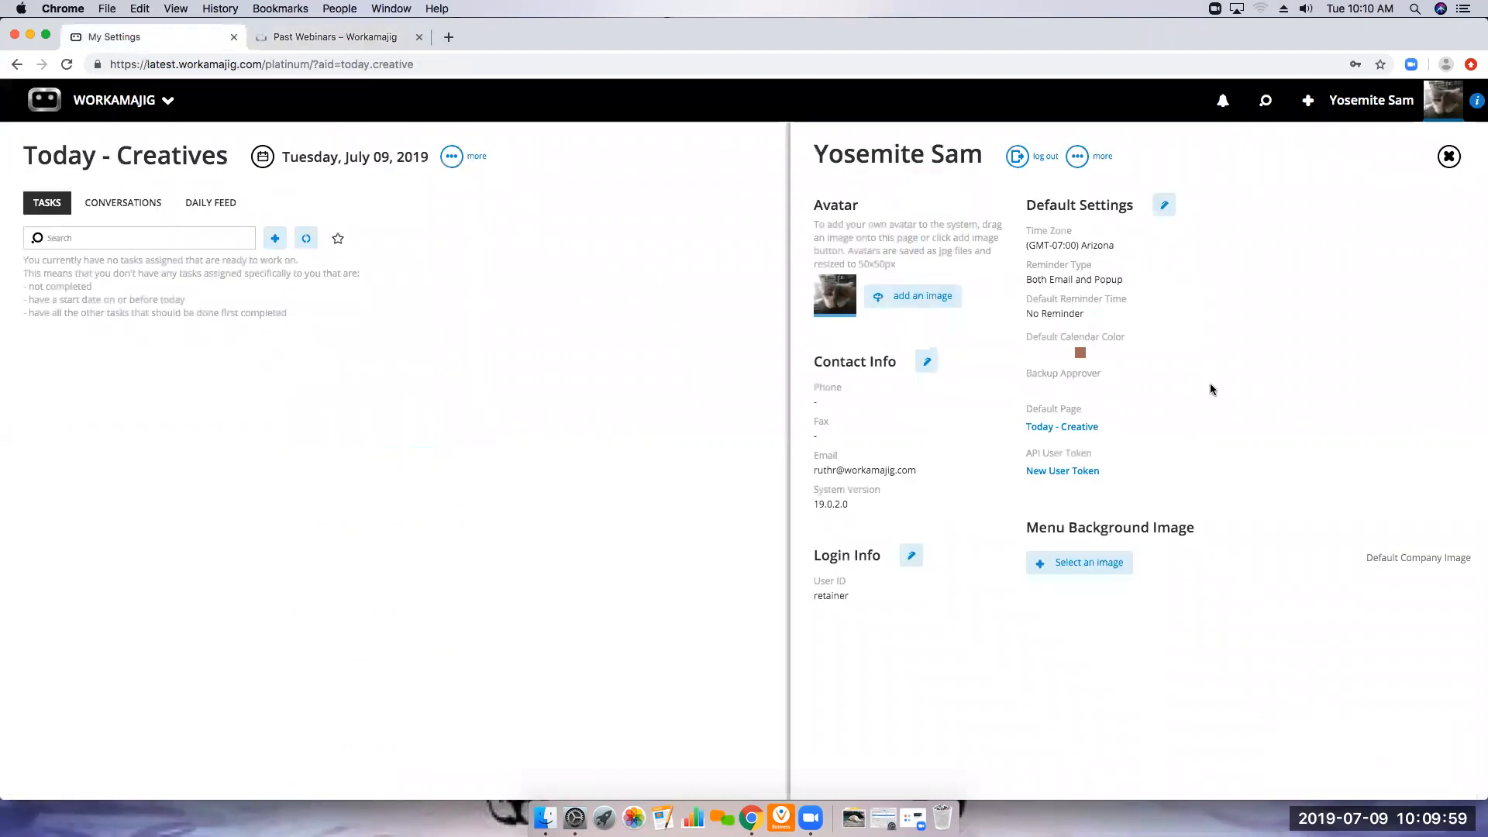
click(1449, 158)
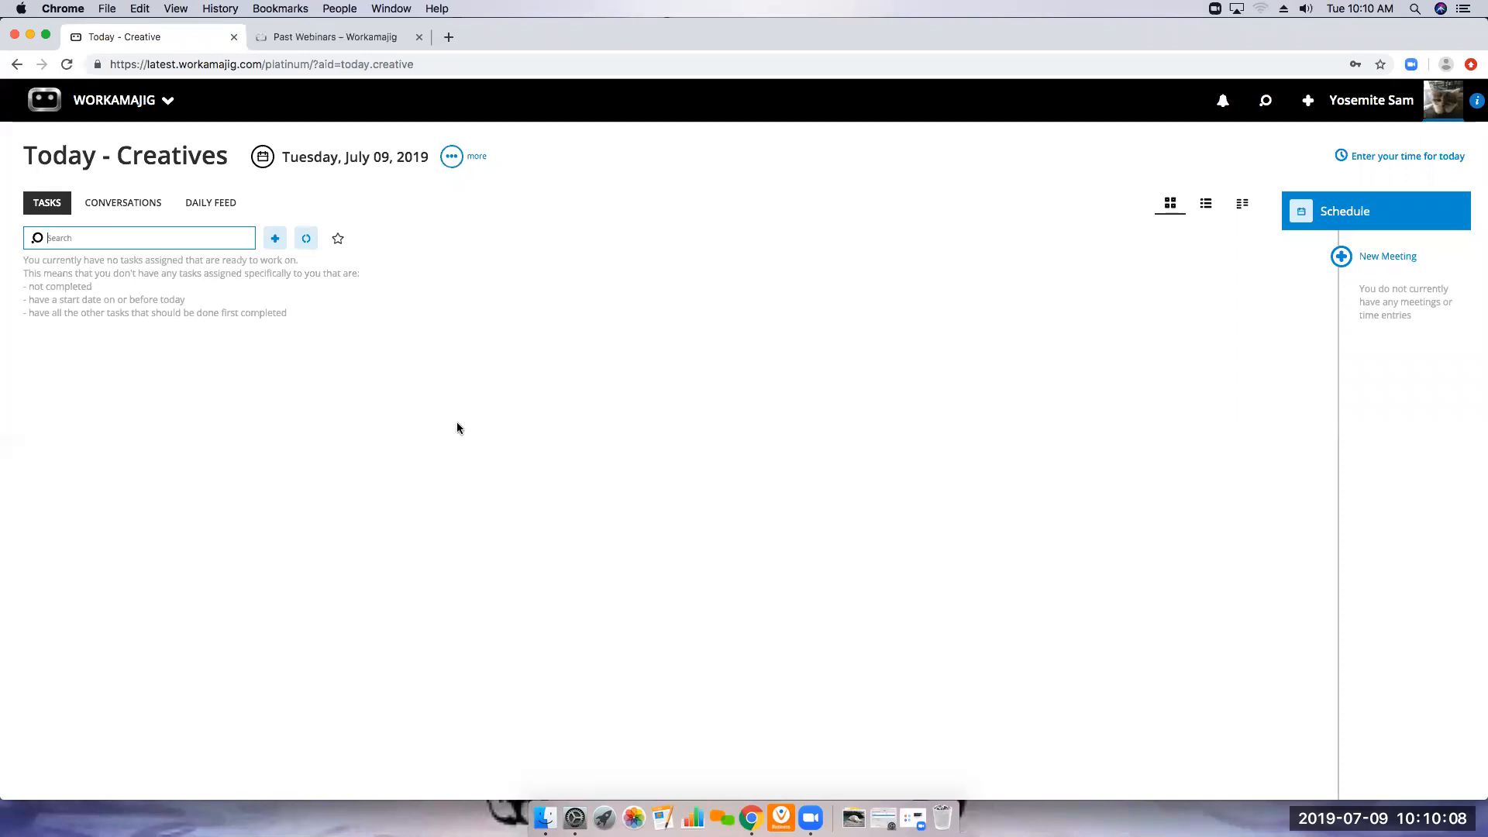
View the schedule of the T-WebADRevisionWMJ project template from the Global Lists in System Setup and close it
click(99, 110)
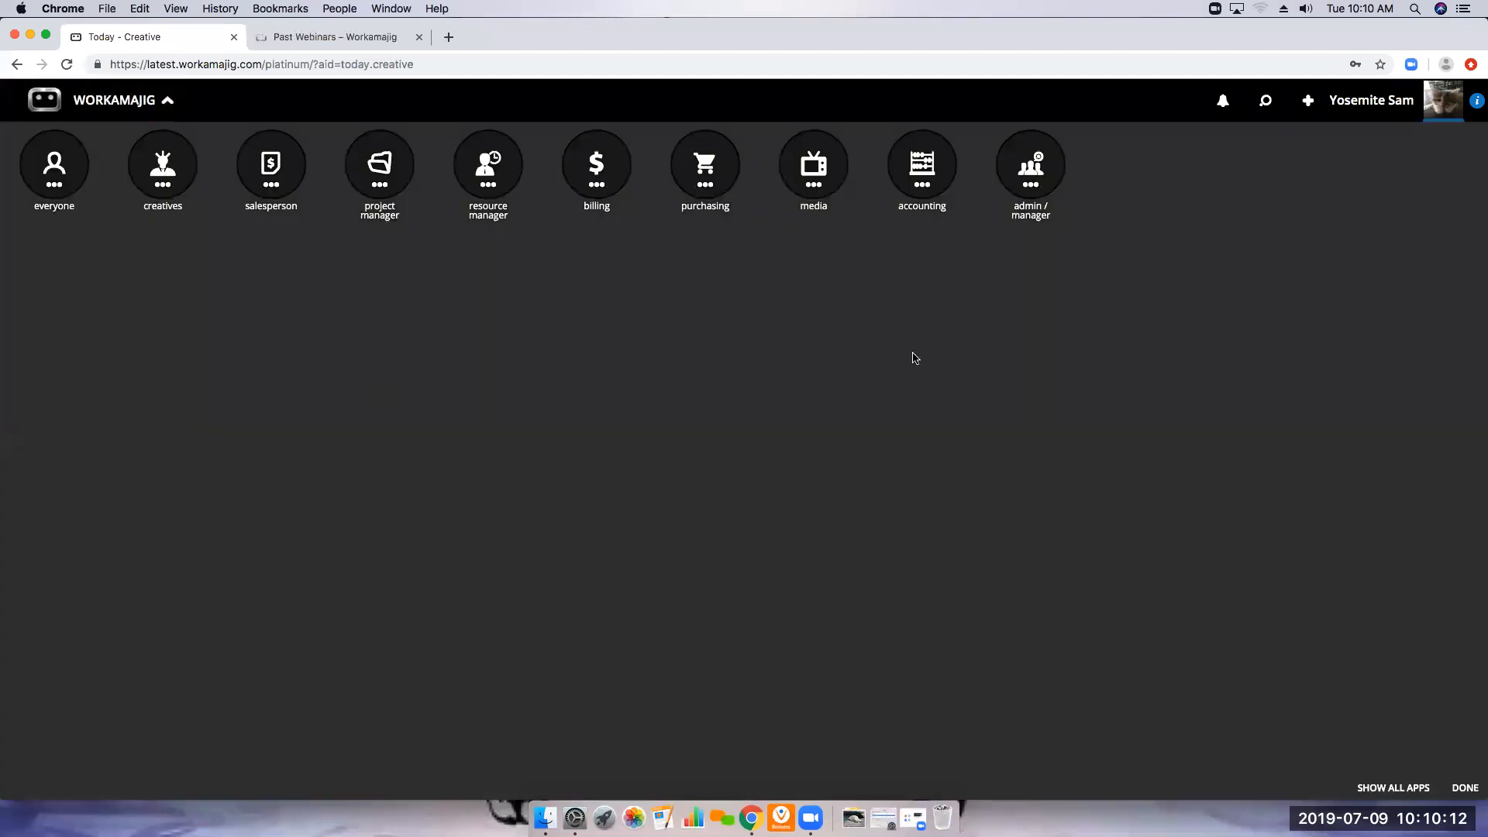
click(1030, 172)
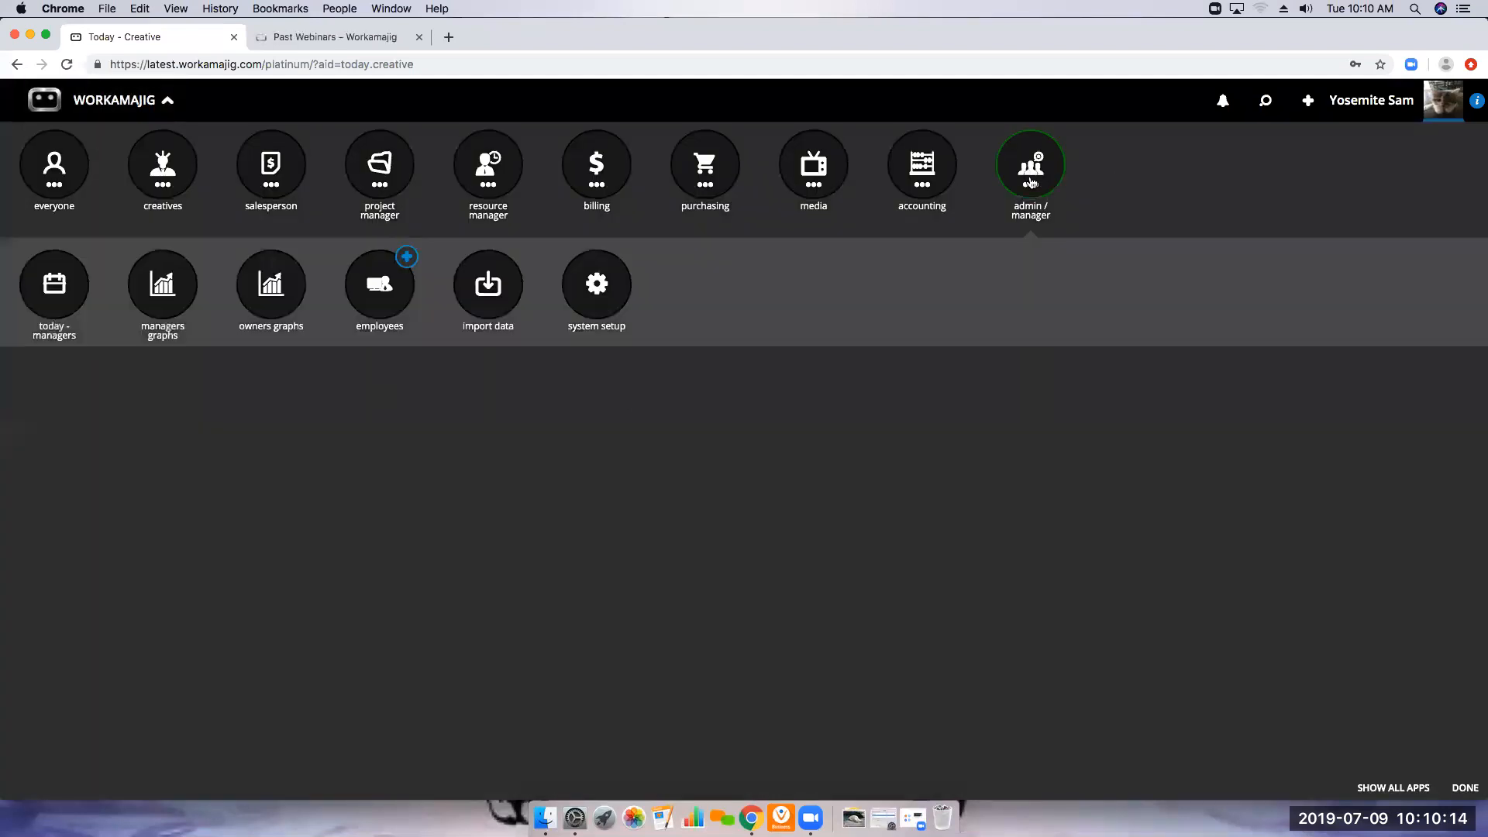
click(609, 308)
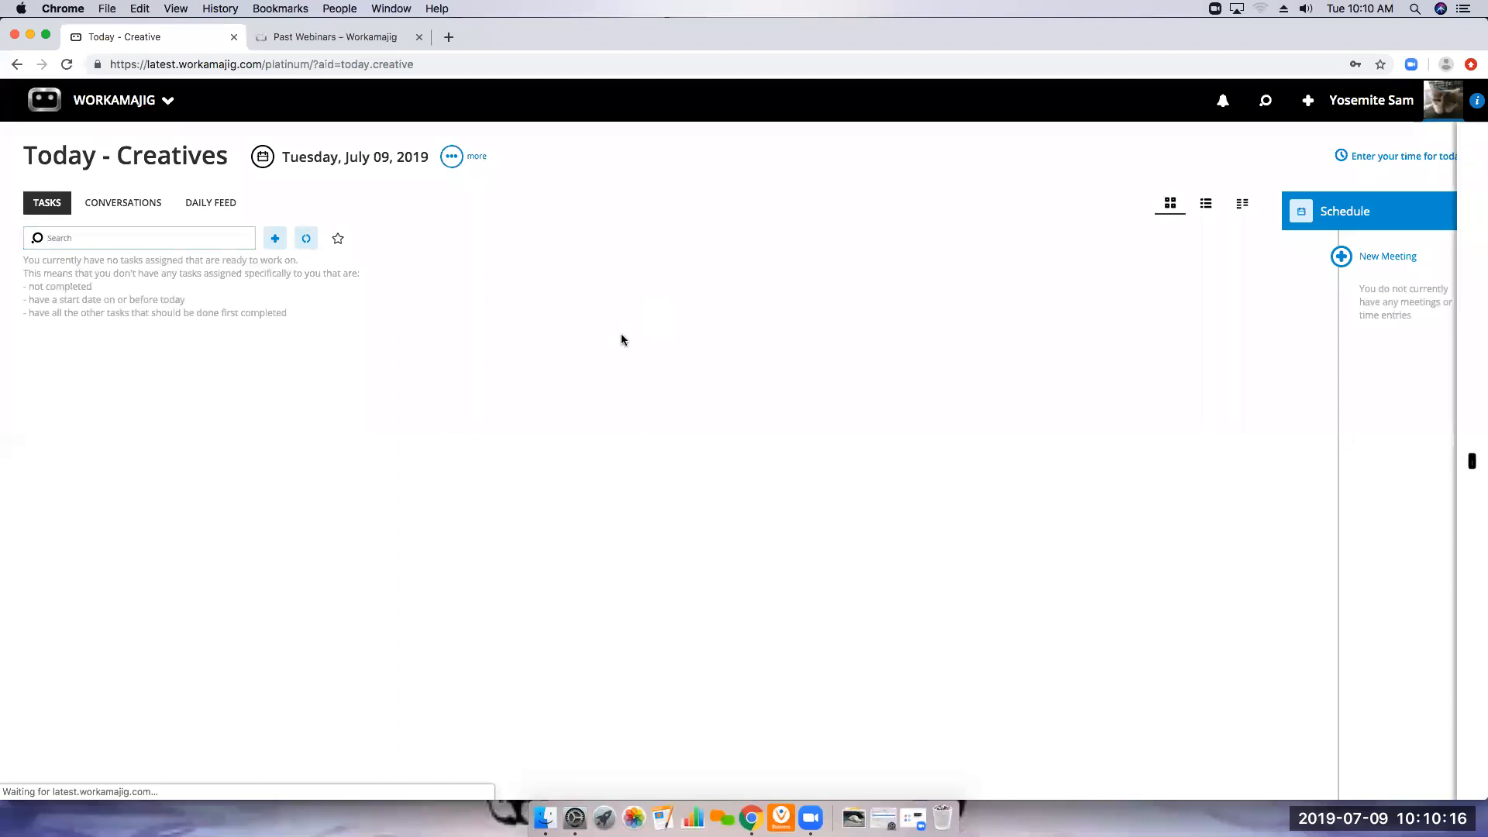
click(62, 241)
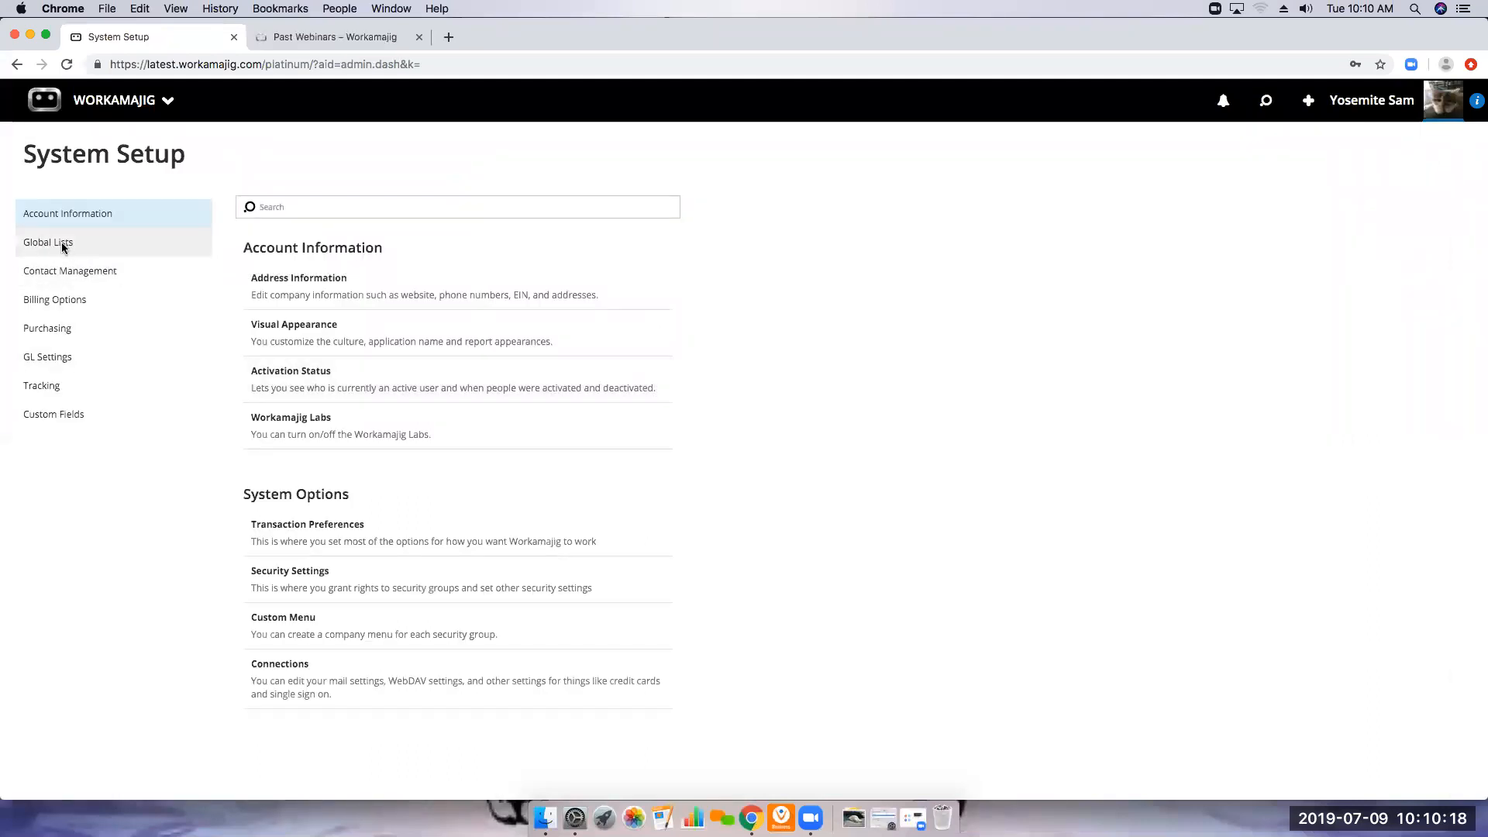
click(301, 485)
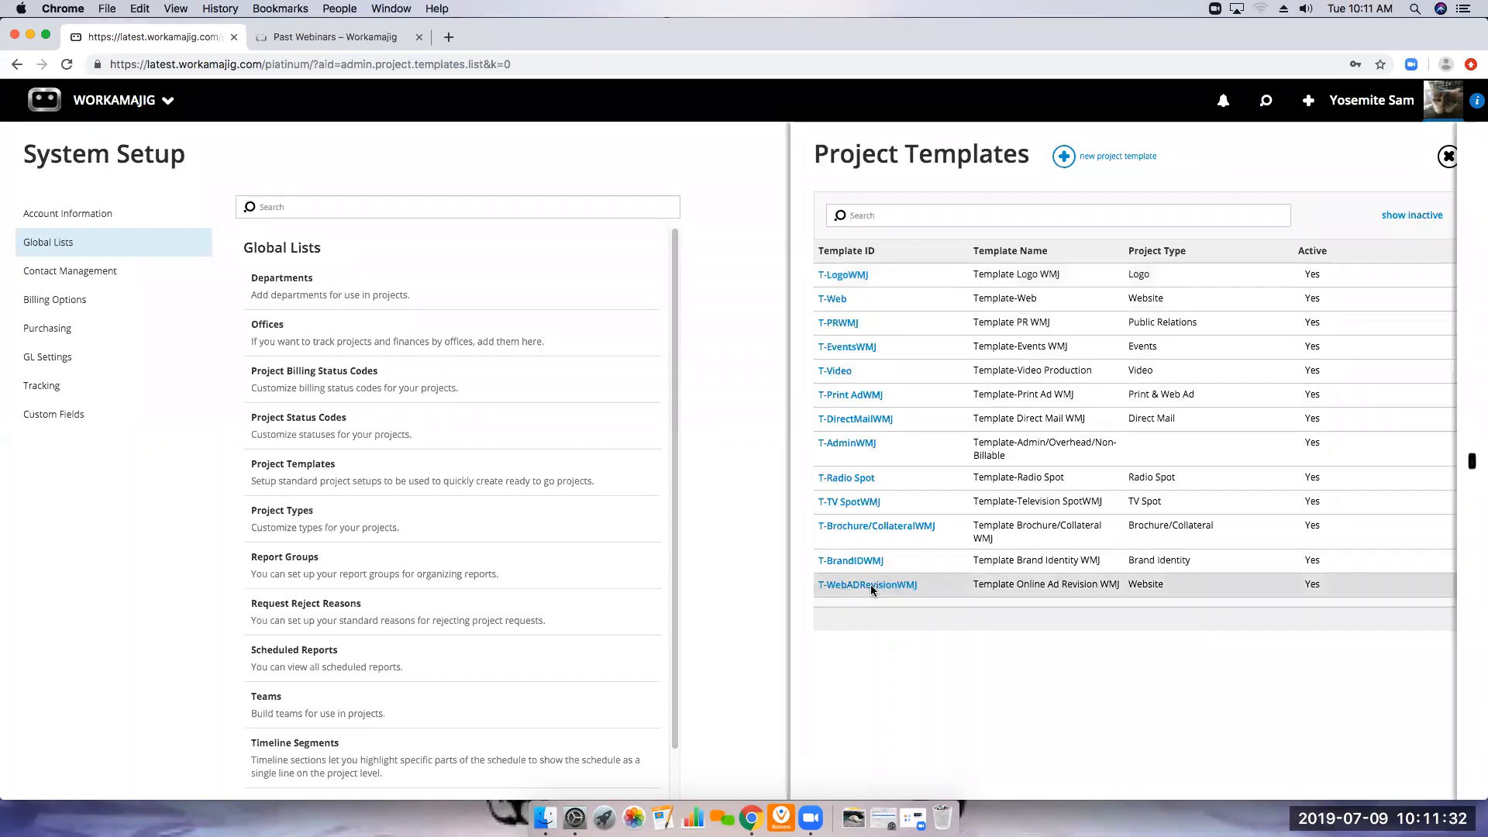
click(895, 584)
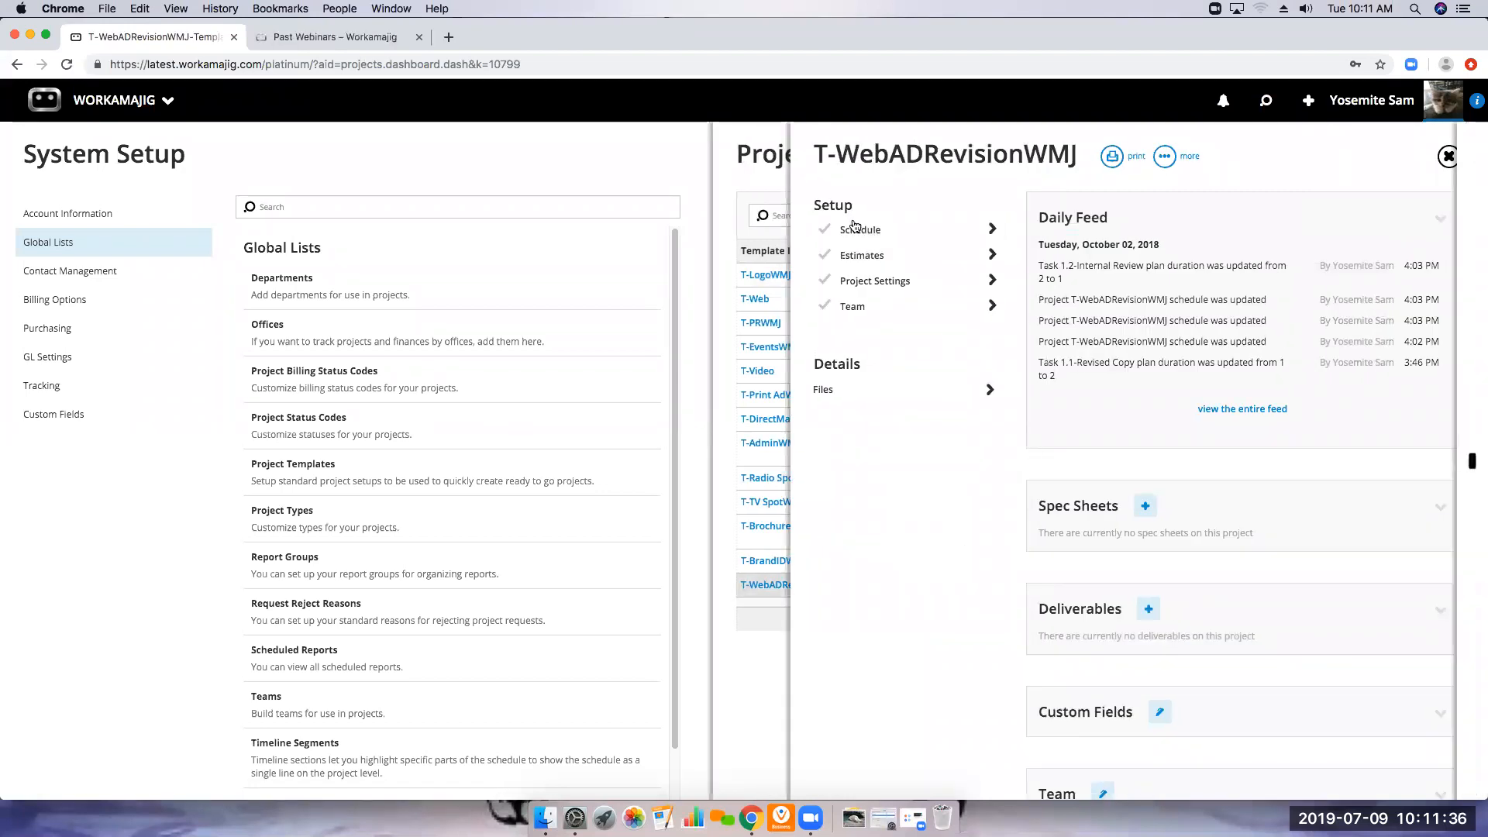
click(855, 226)
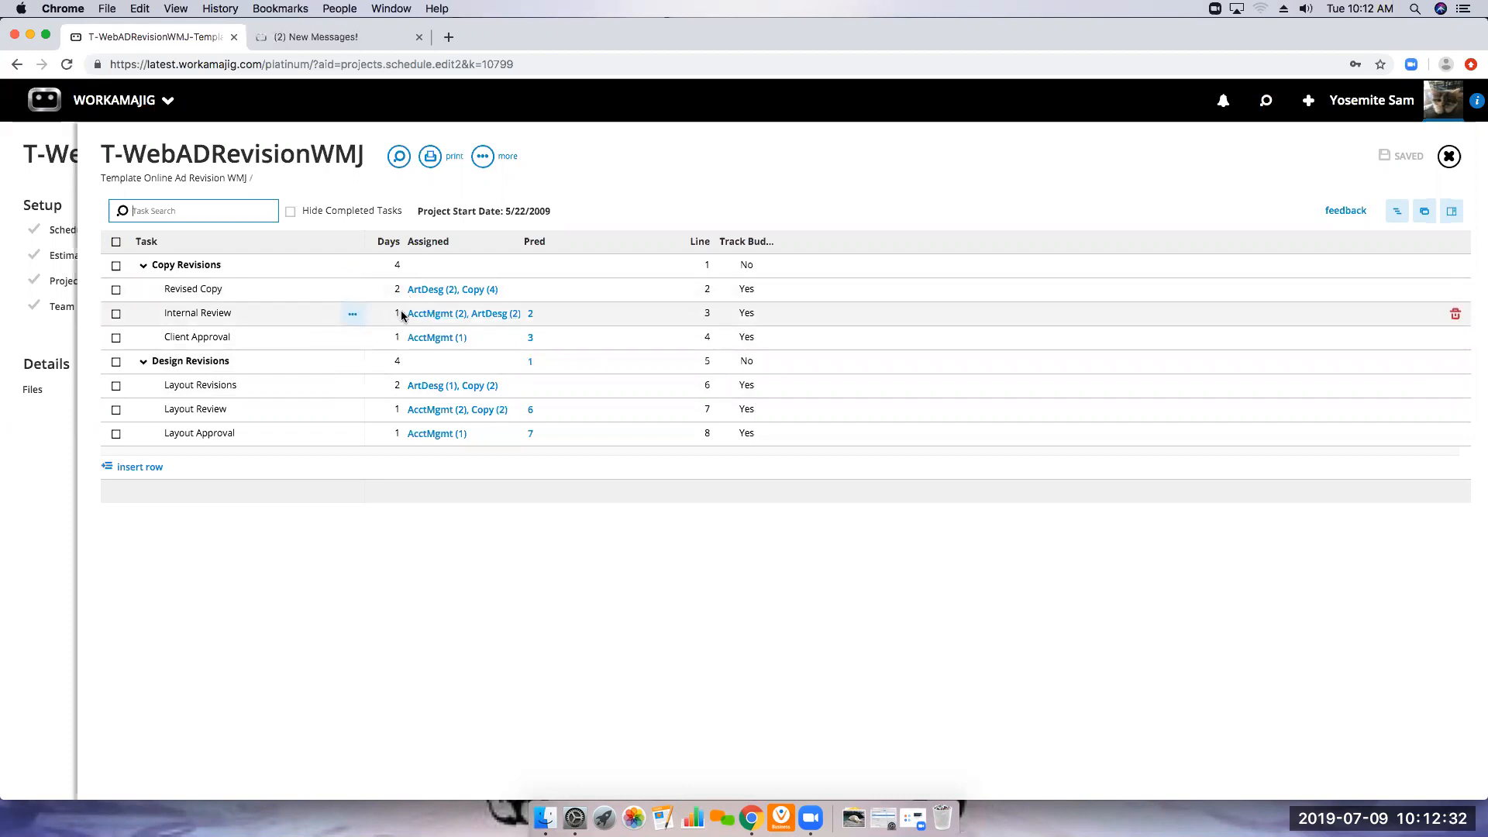
click(1450, 158)
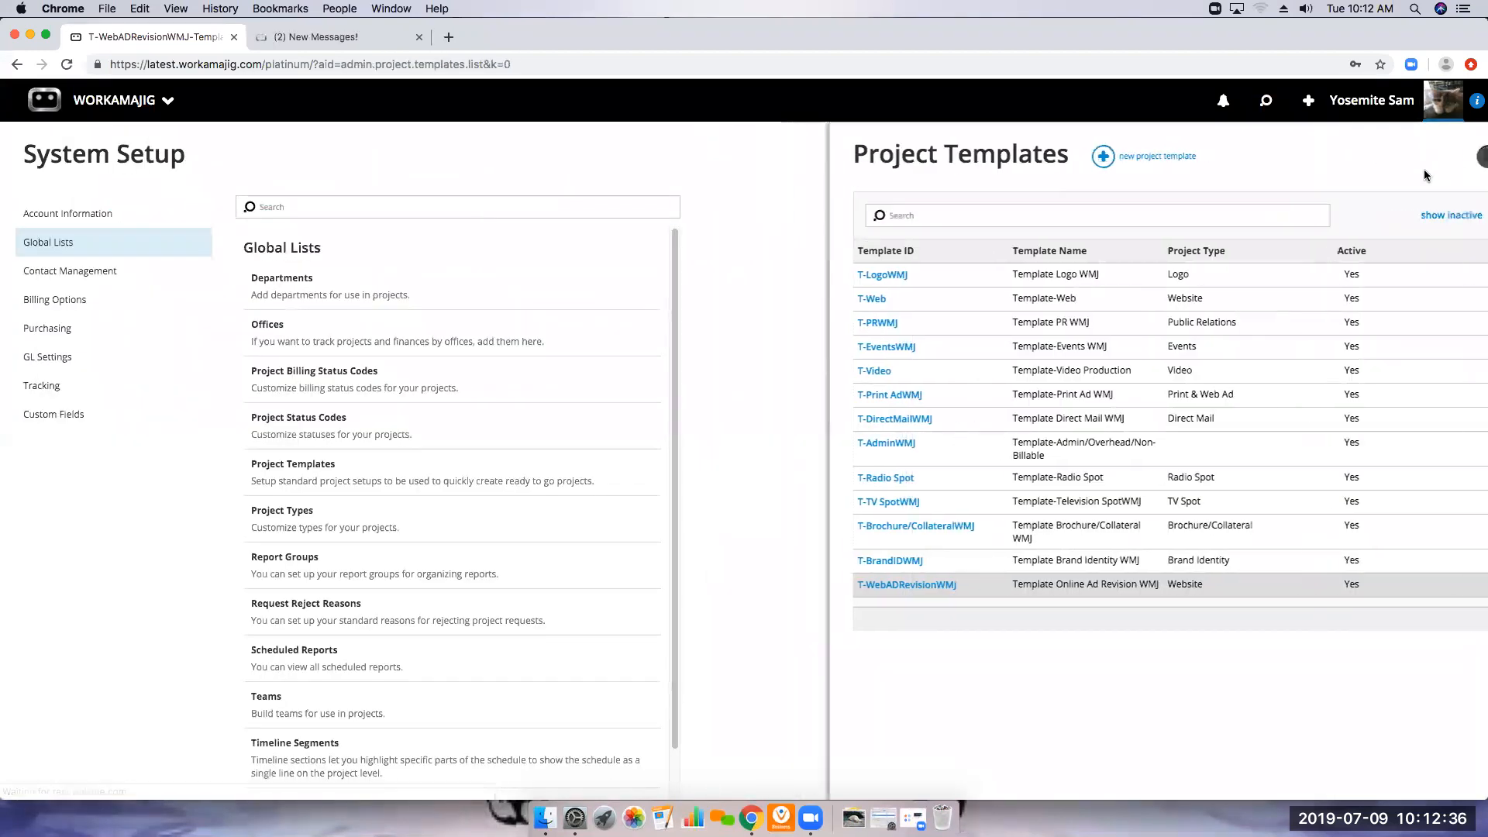
Reopen the schedule of the T-WebADRevisionWMJ template through Project Templates in System Setup
click(117, 100)
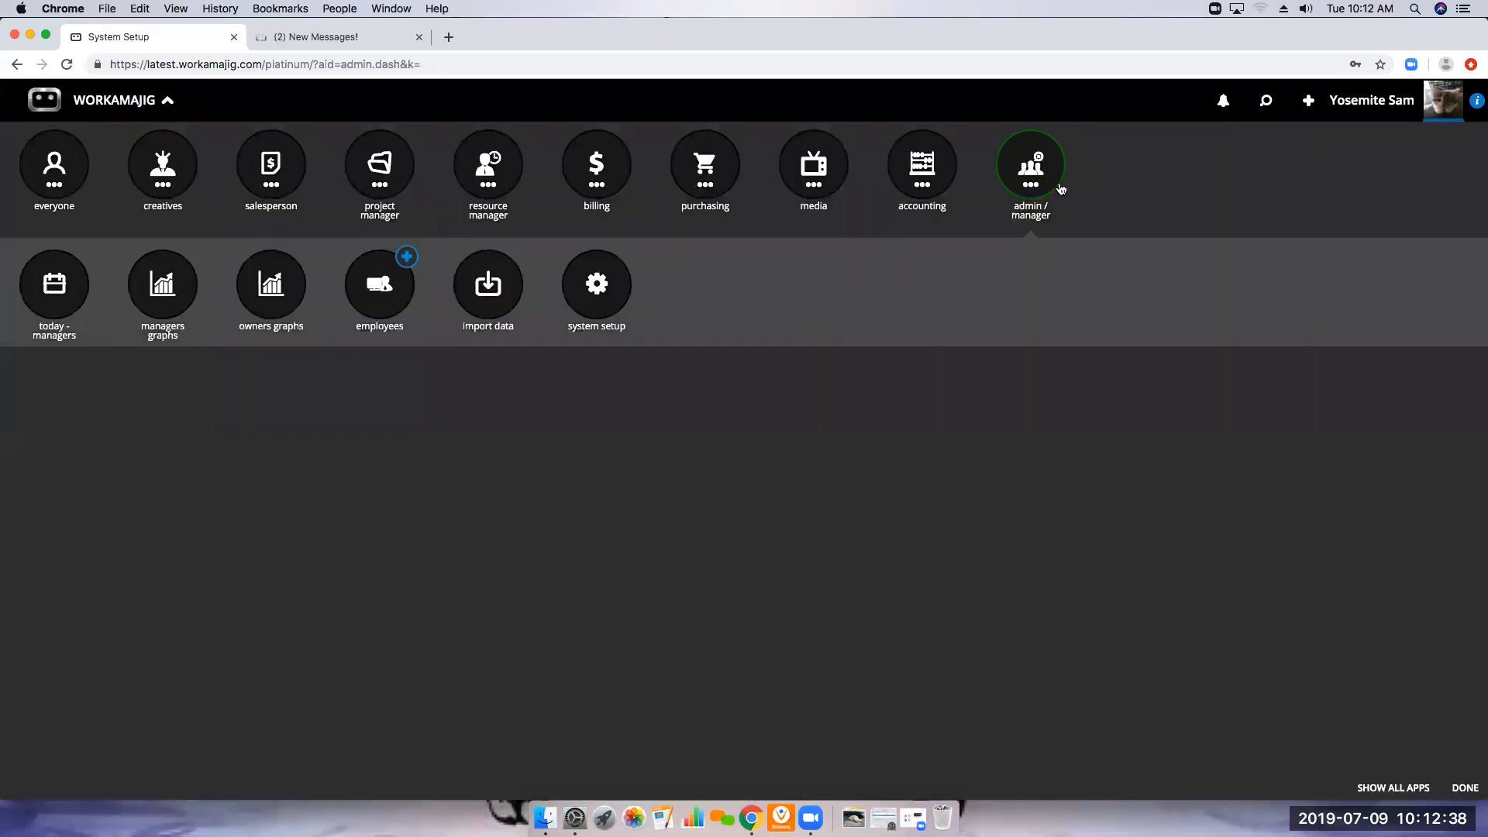
click(584, 301)
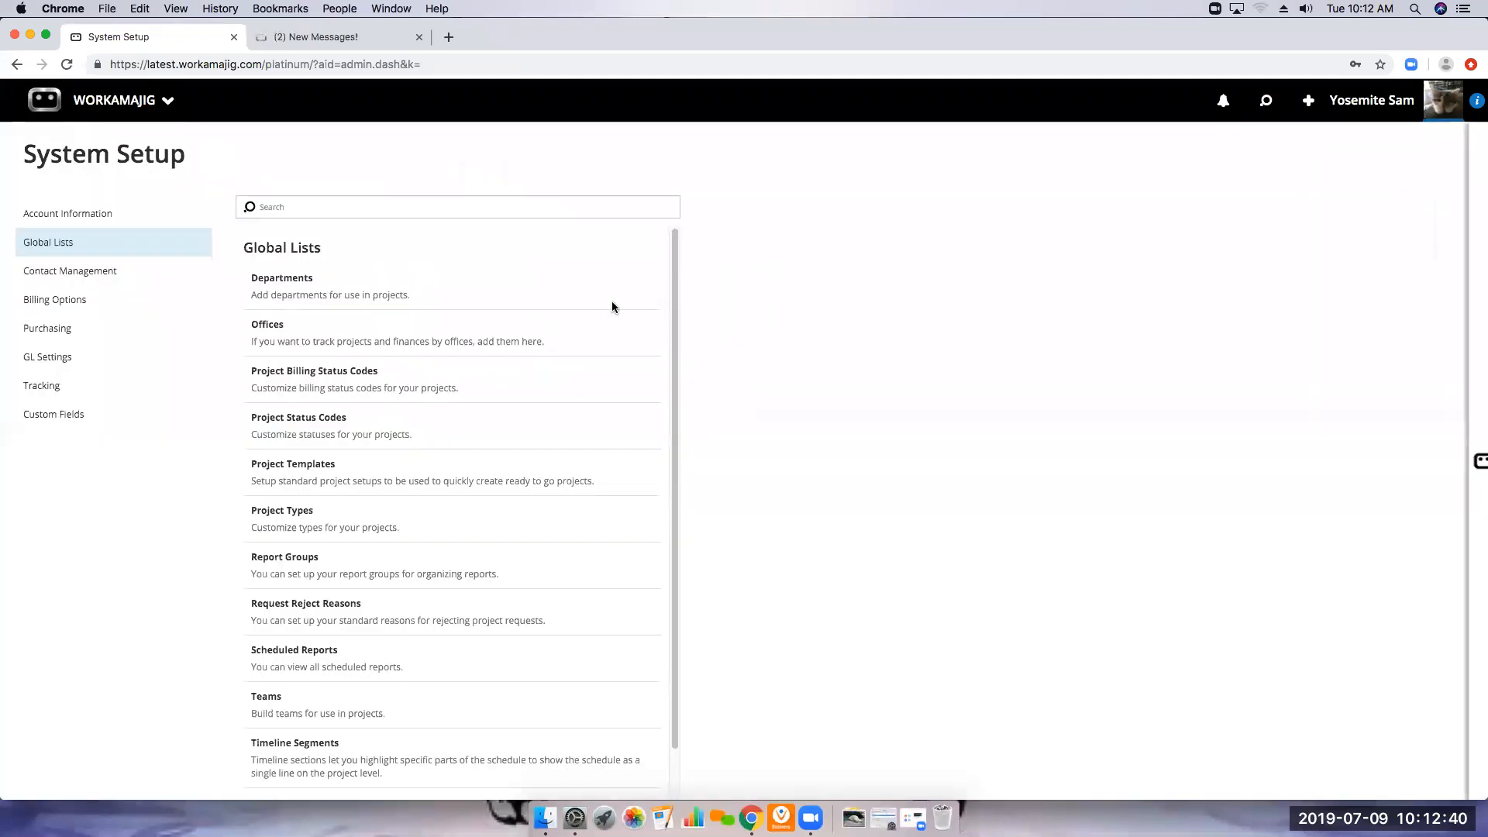
click(65, 244)
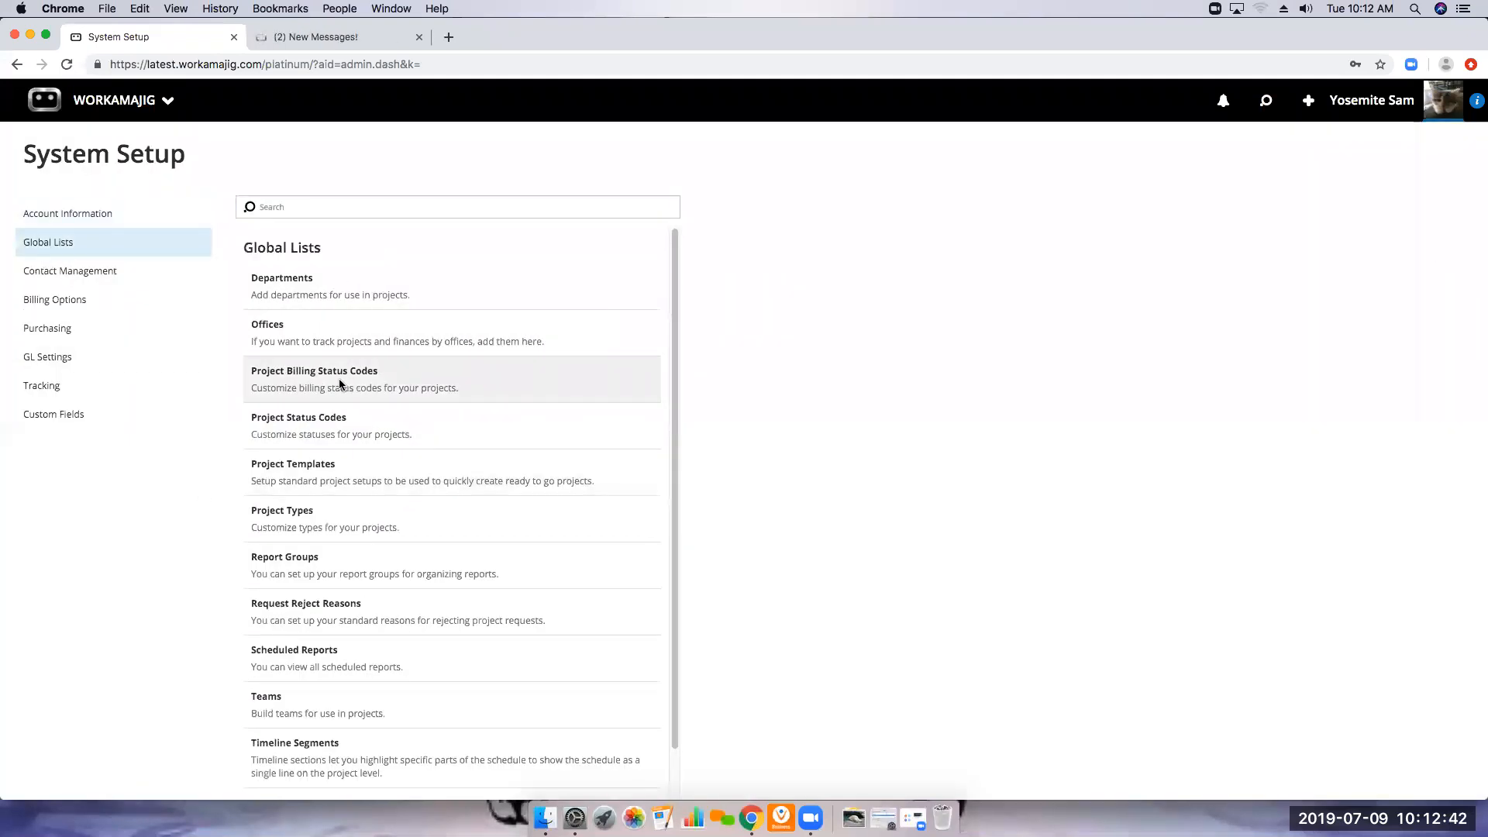
click(292, 475)
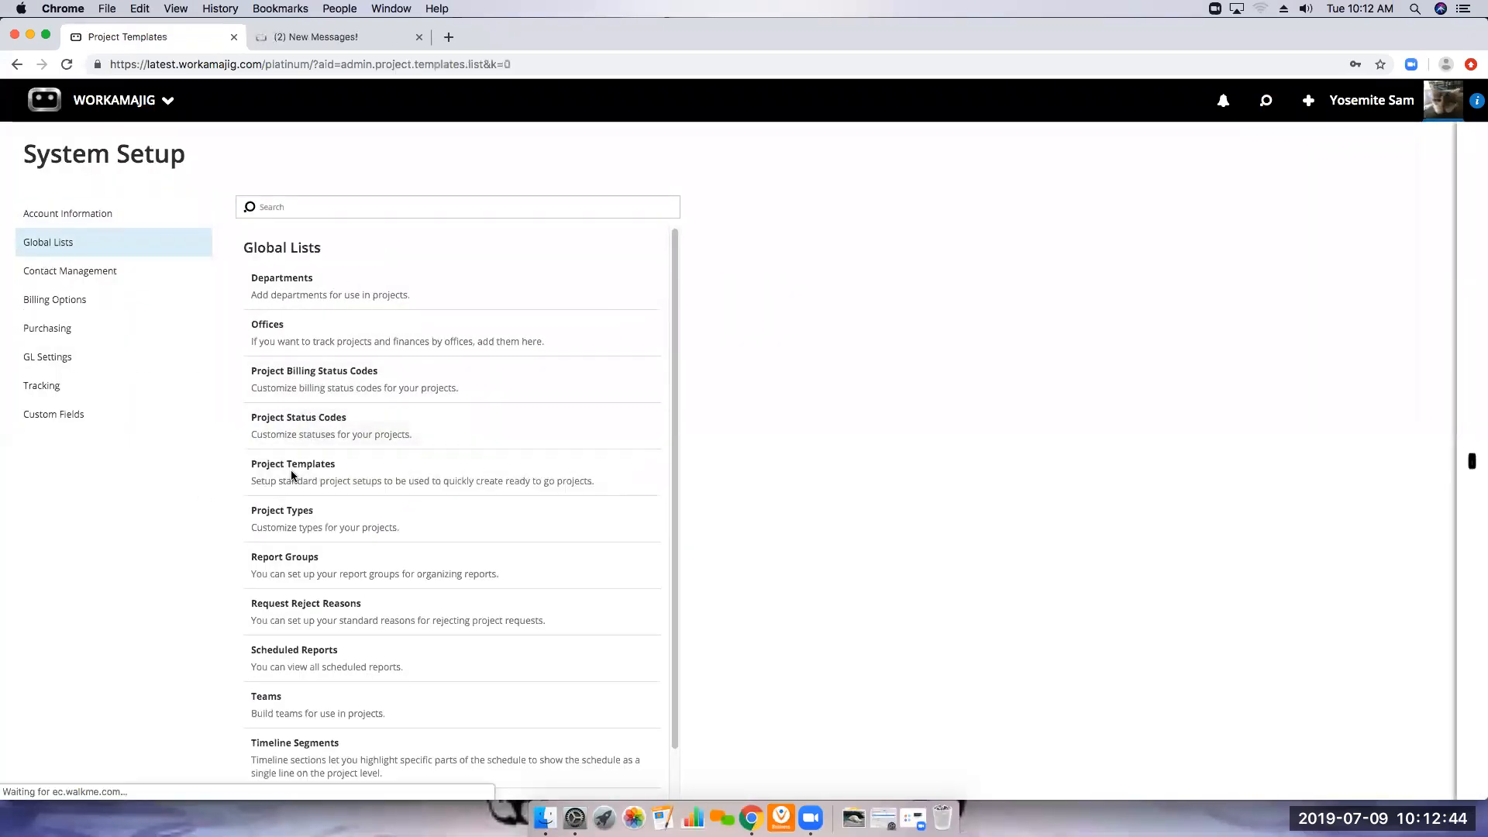
click(832, 586)
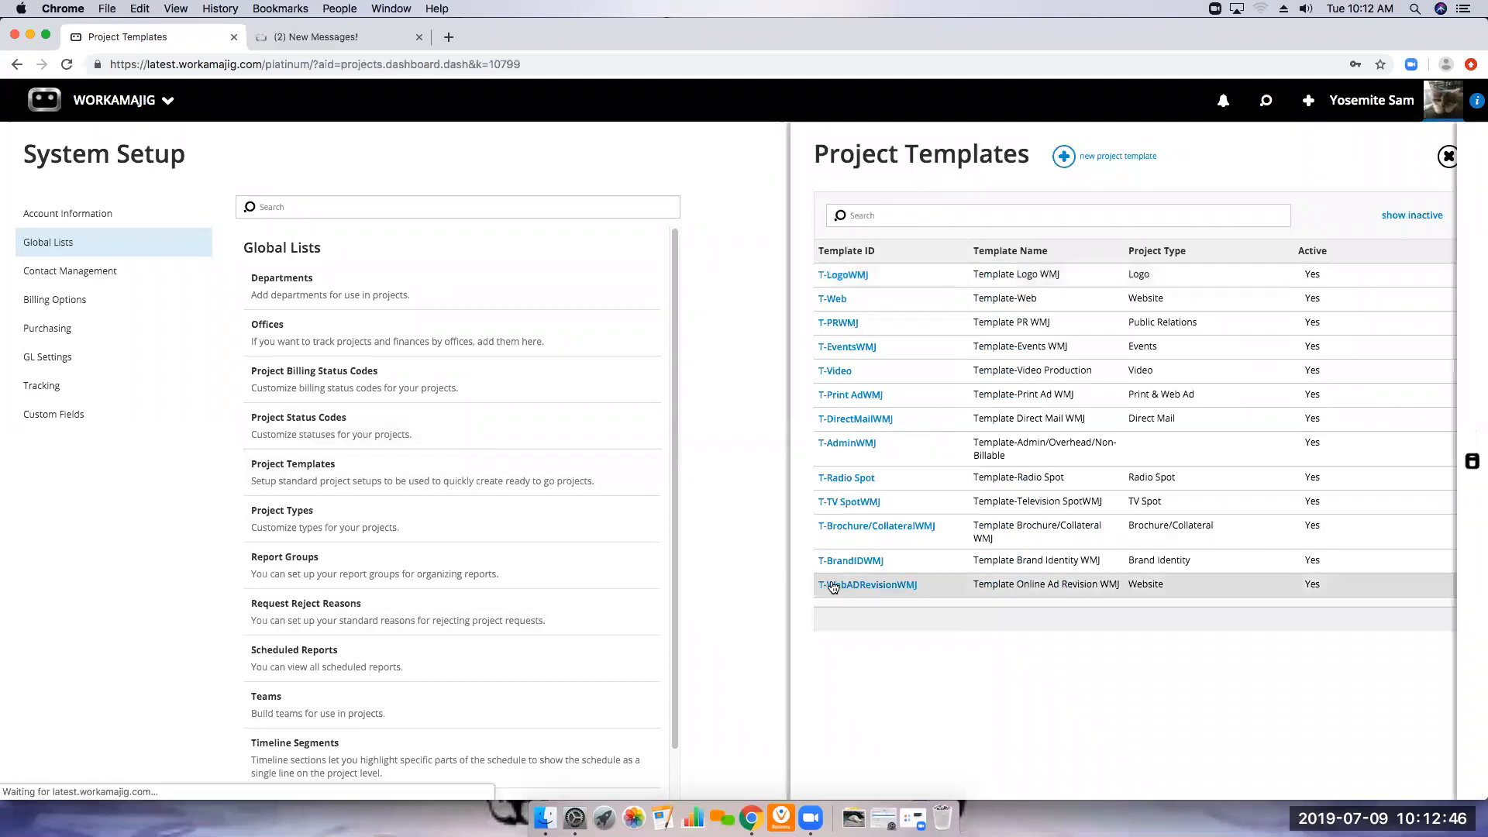
click(869, 237)
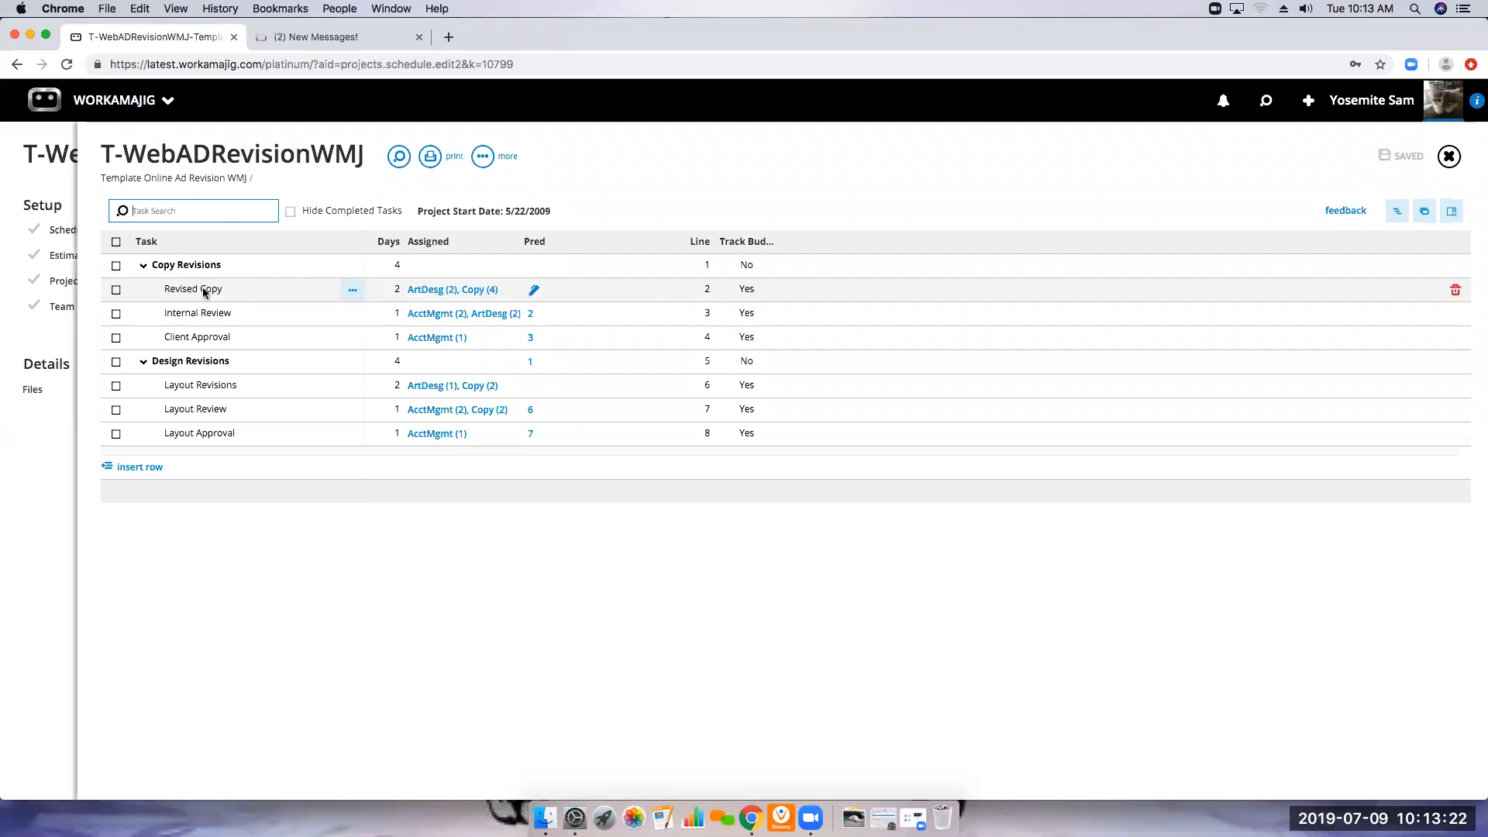
Examine the assigned services, allocated hours and duration of the Revised Copy task, and close the template schedule
click(439, 289)
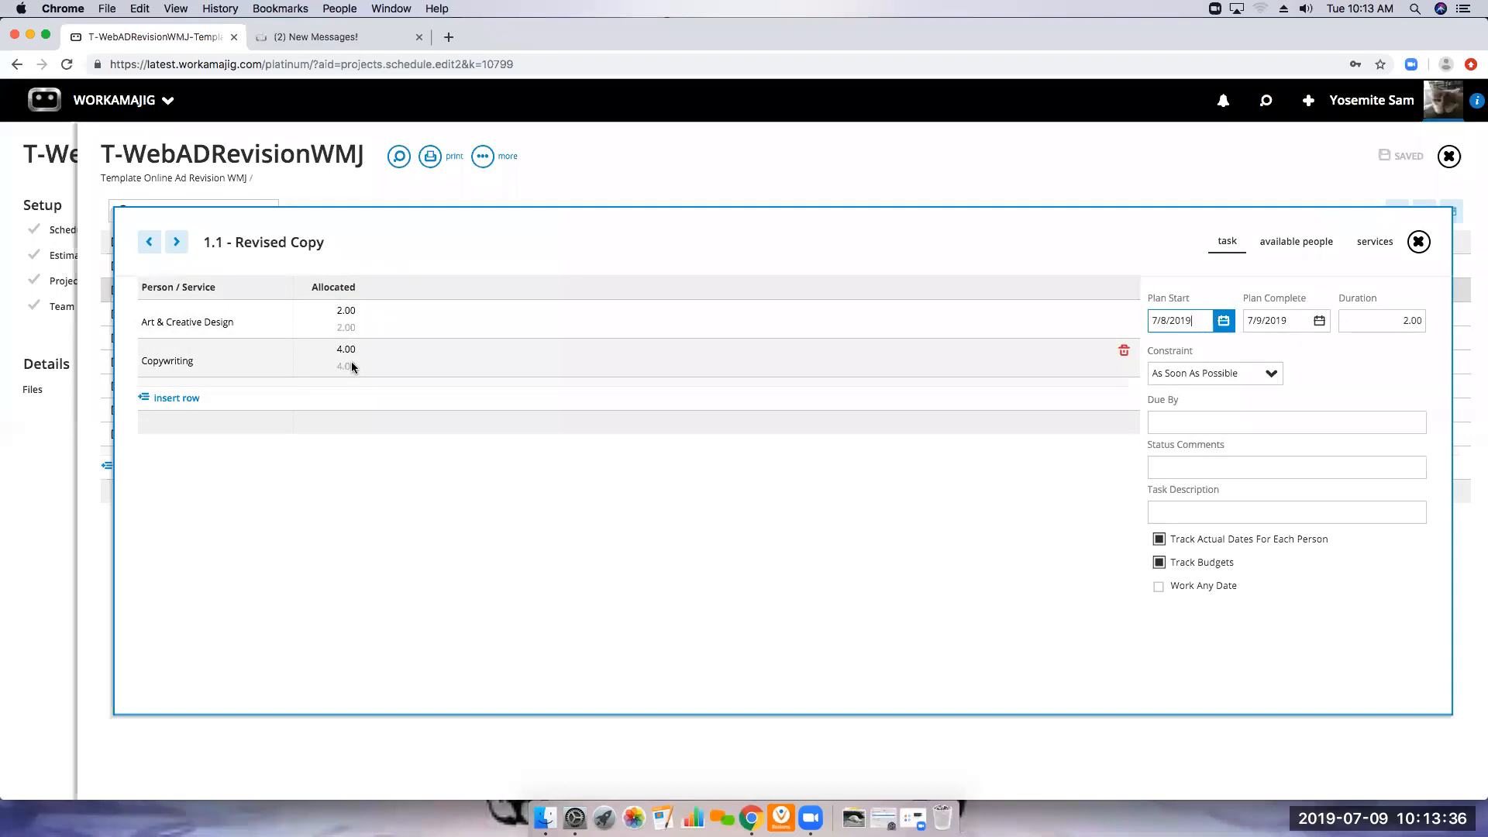
click(1418, 241)
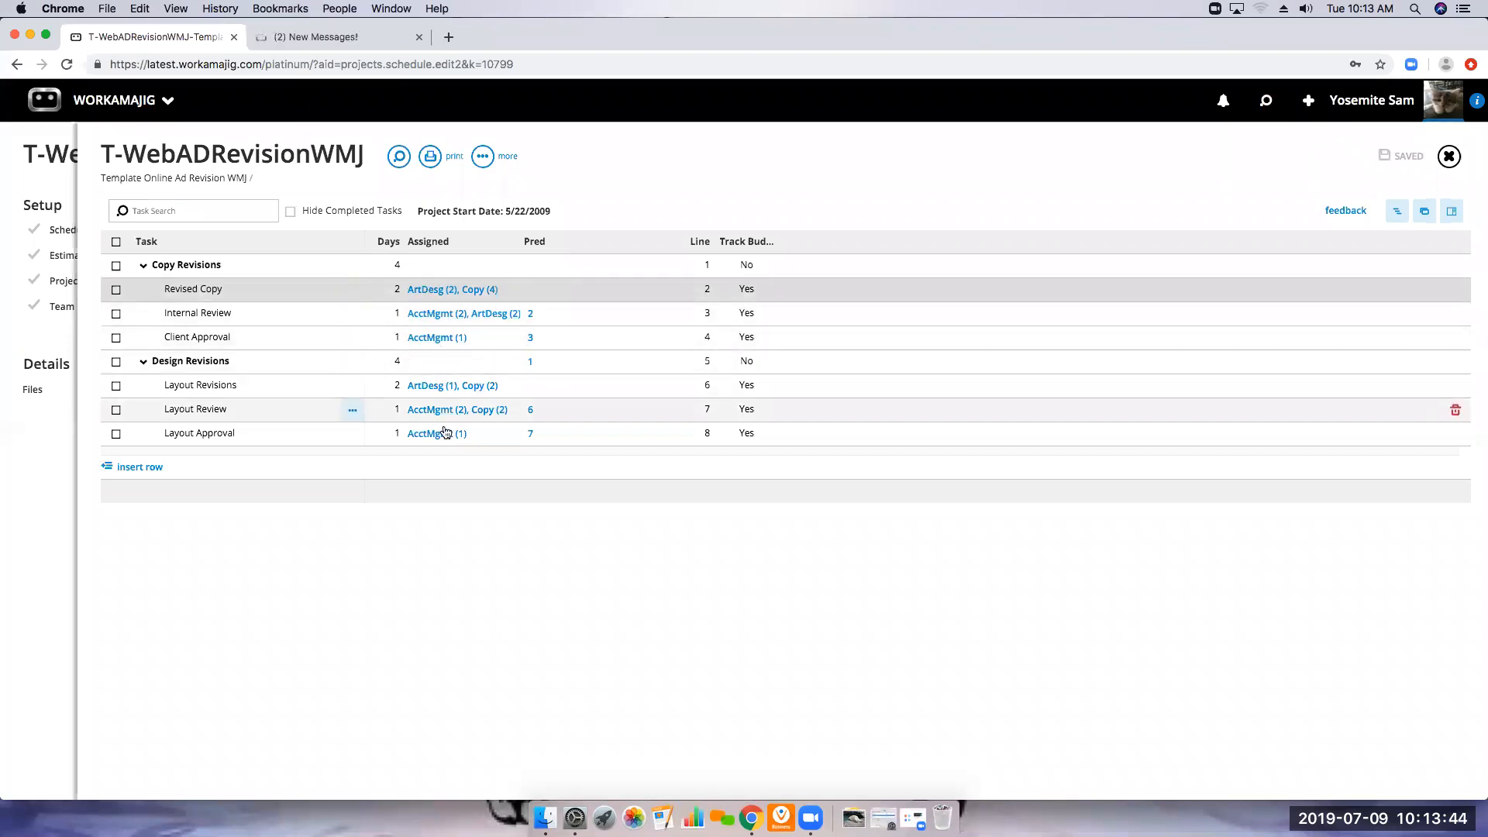
click(441, 295)
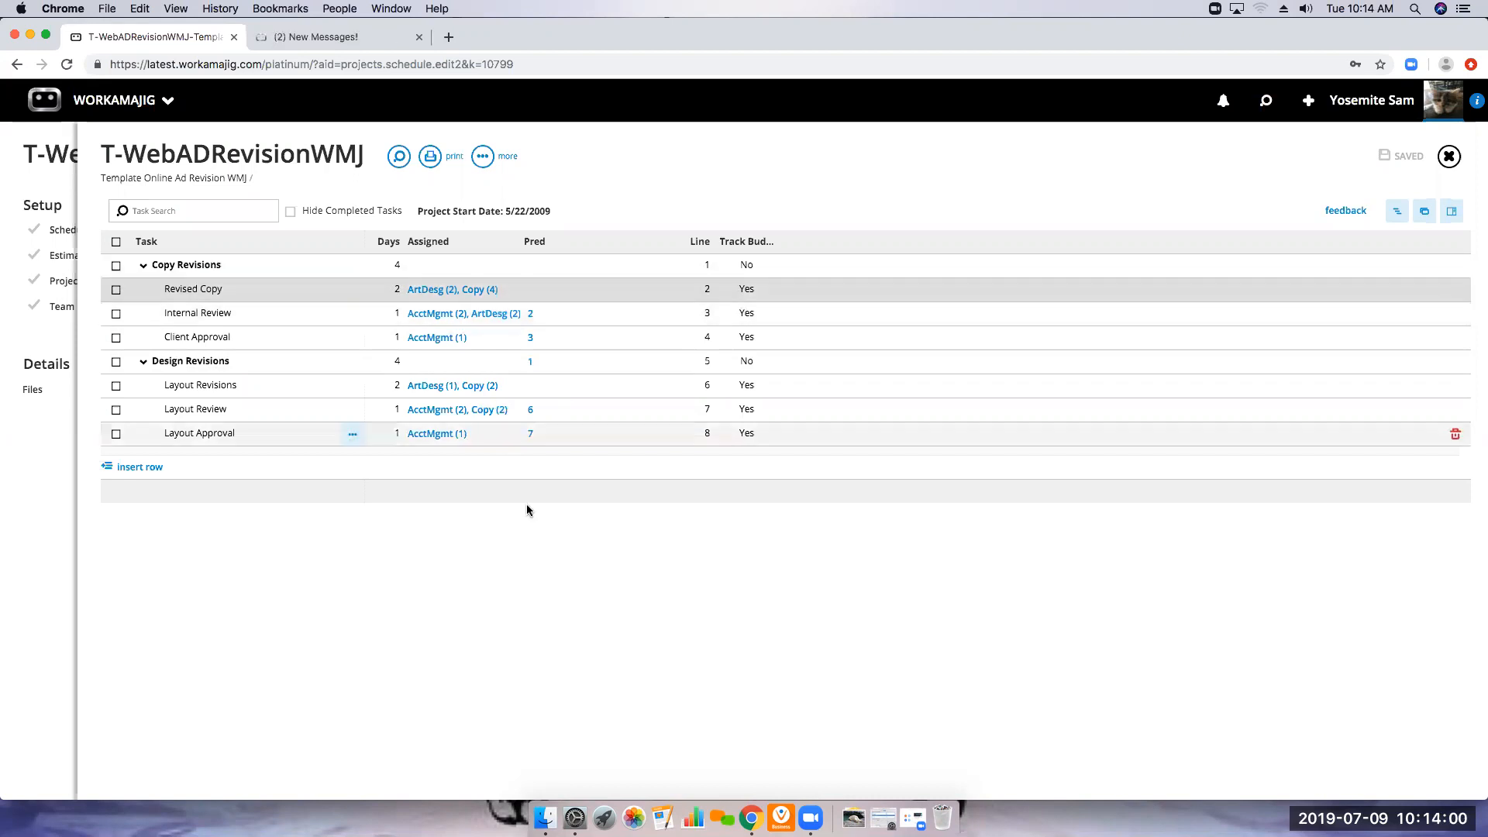
click(522, 300)
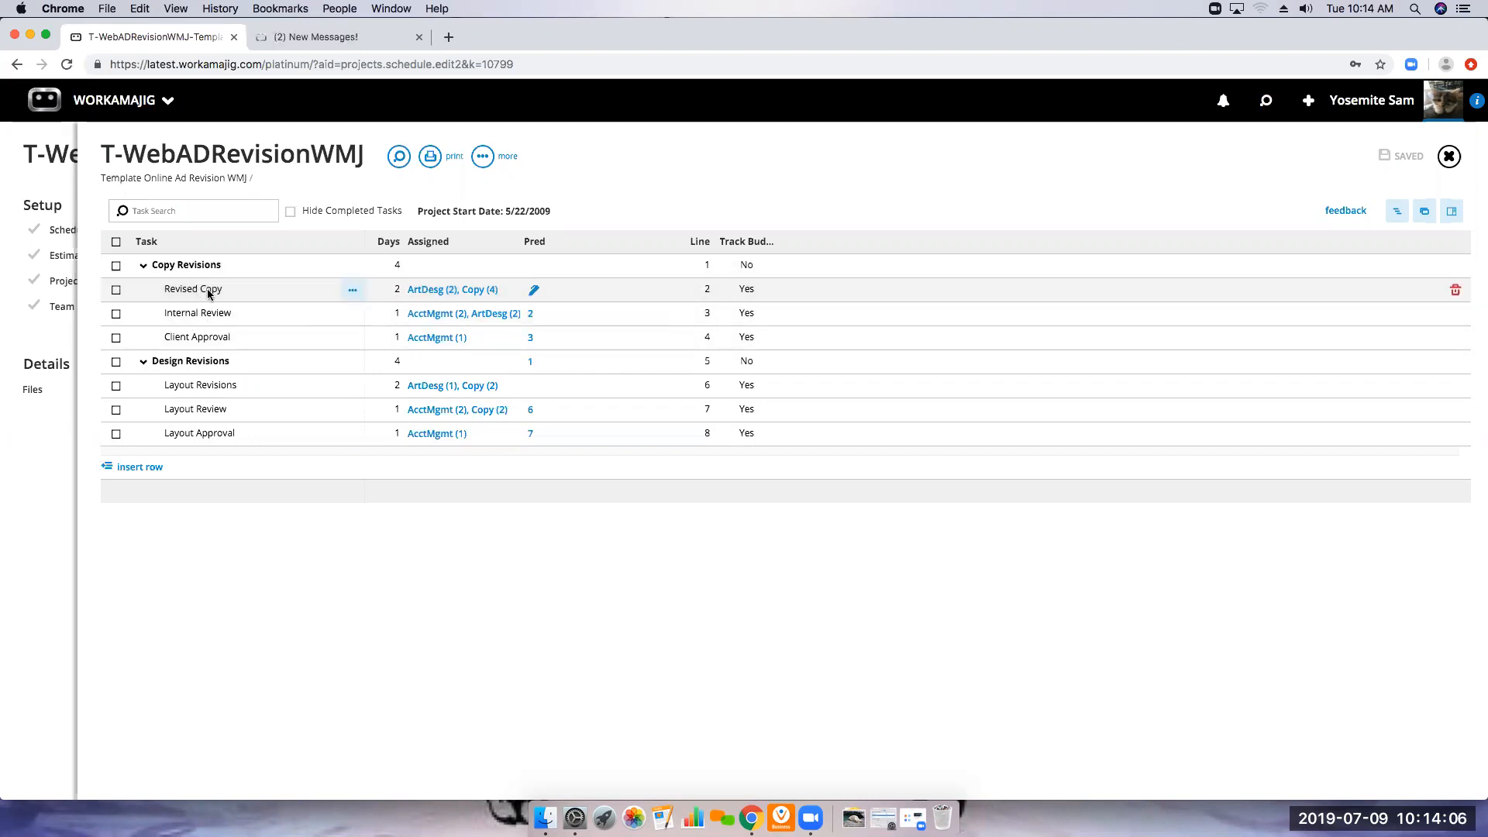
click(213, 289)
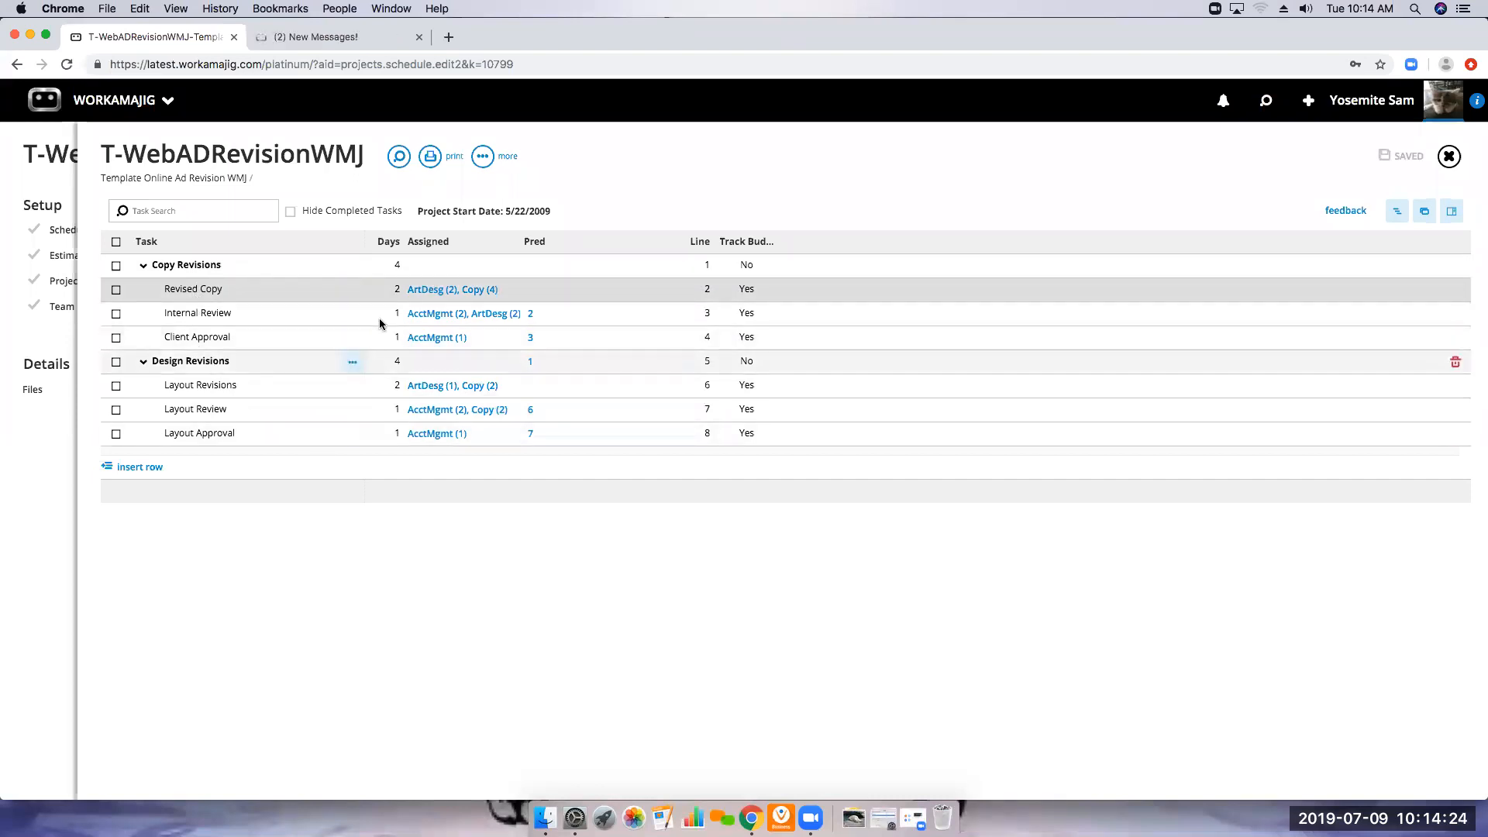
click(398, 290)
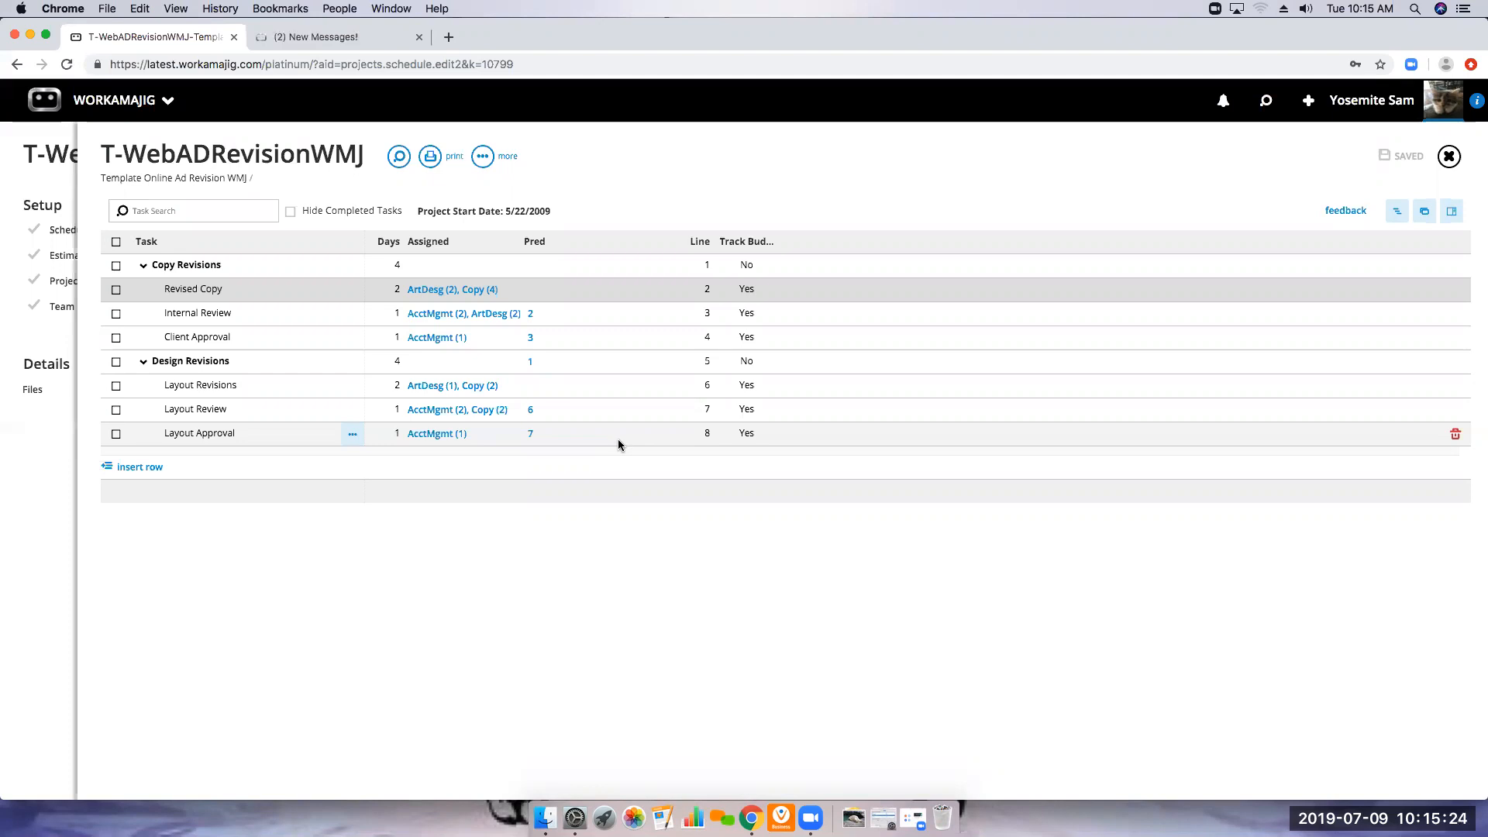
click(1448, 158)
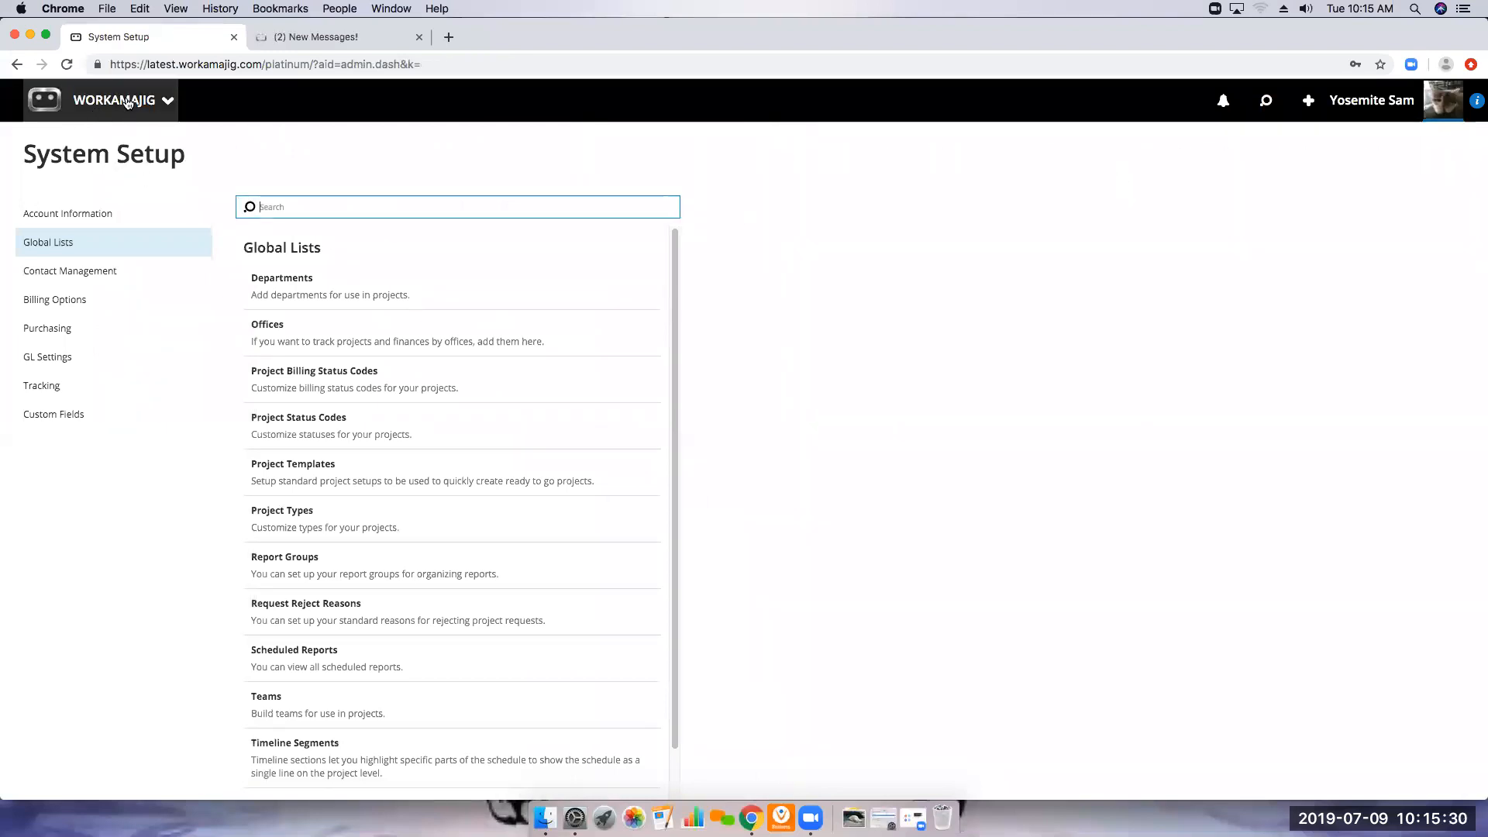
Look over the project manager apps and the list of new item types, and open the Projects list
click(97, 102)
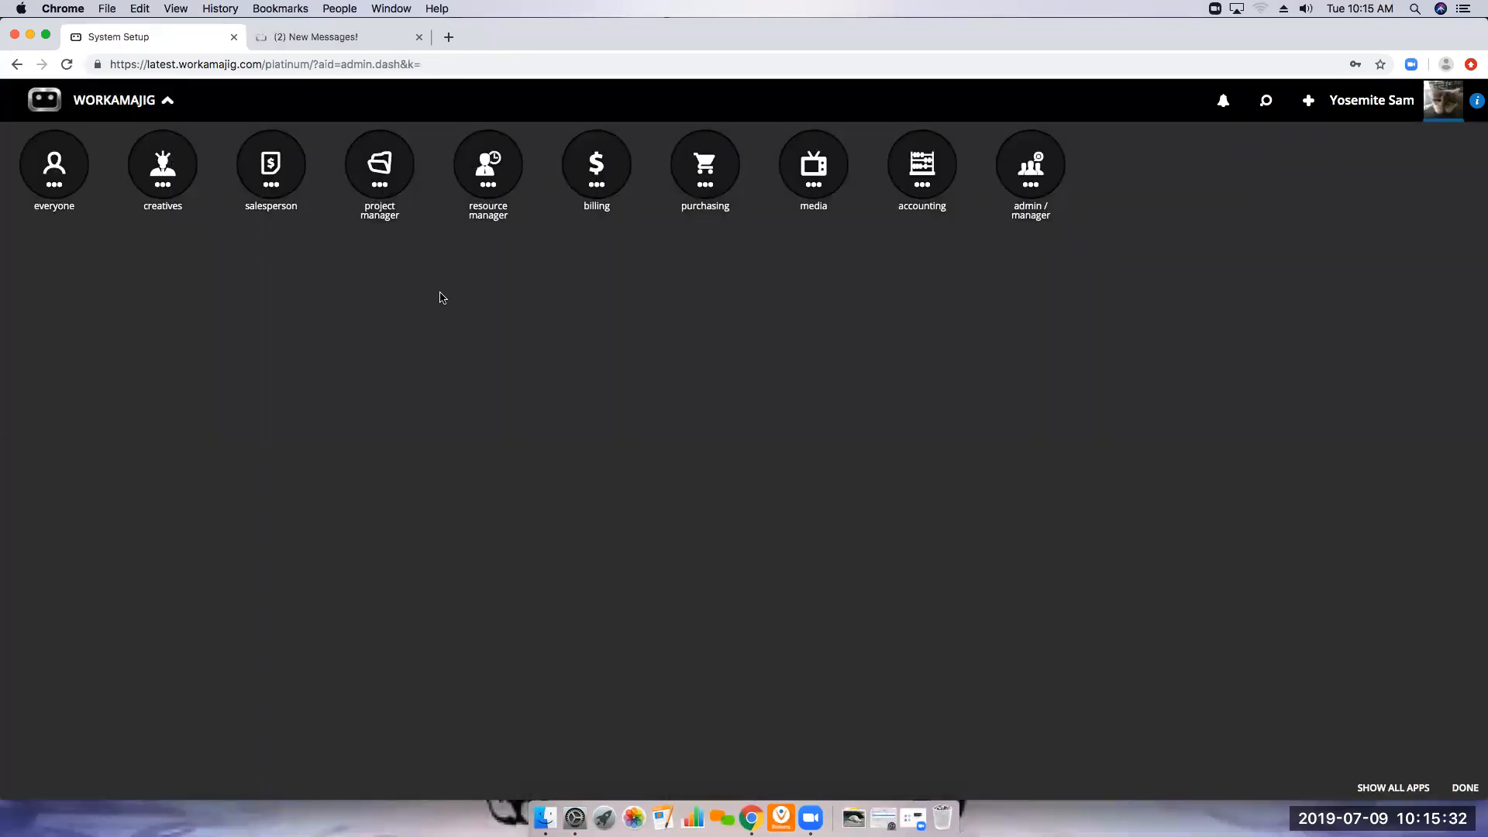
click(382, 183)
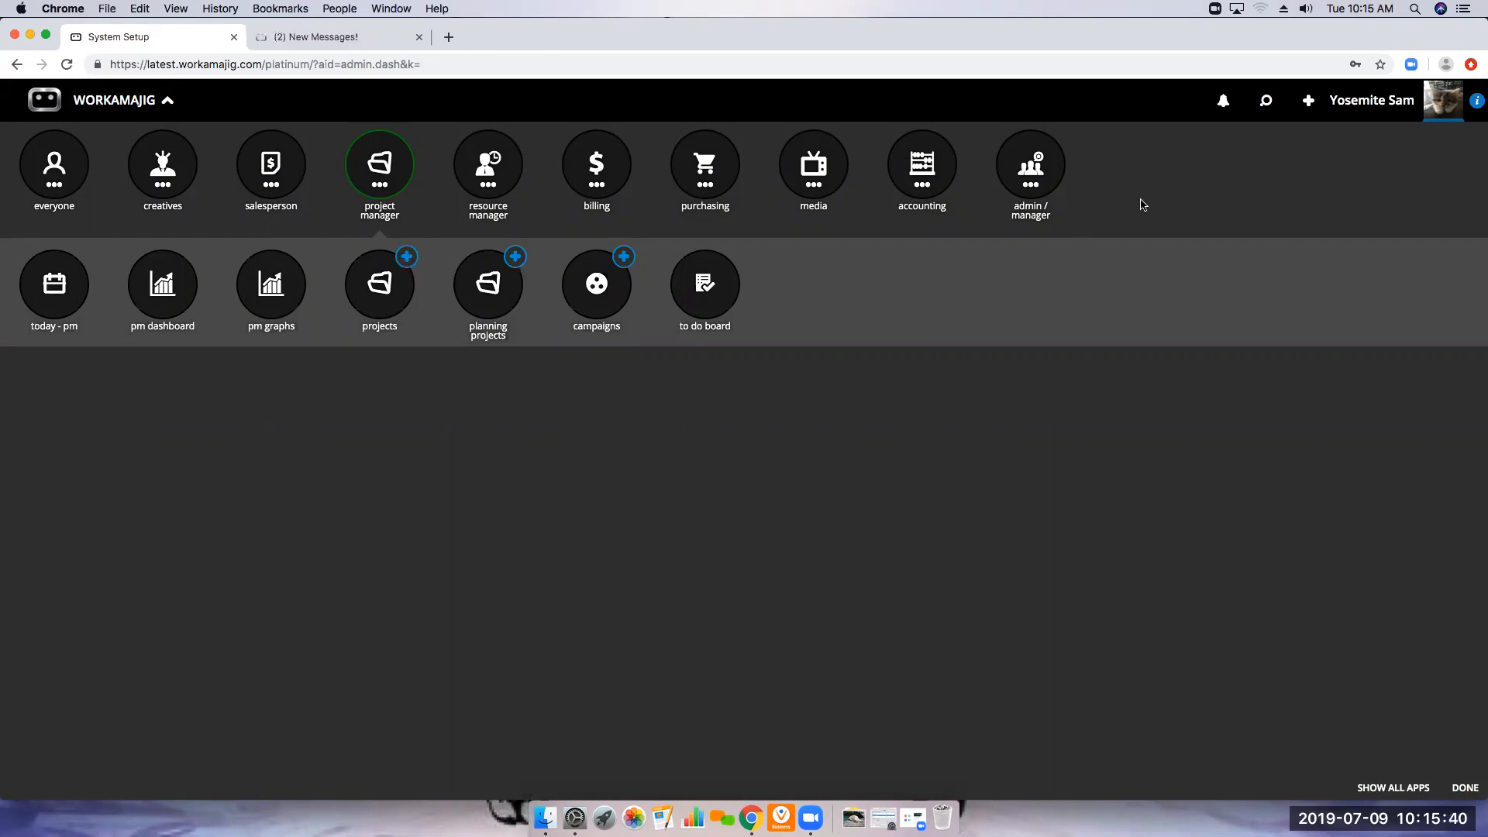
click(1320, 107)
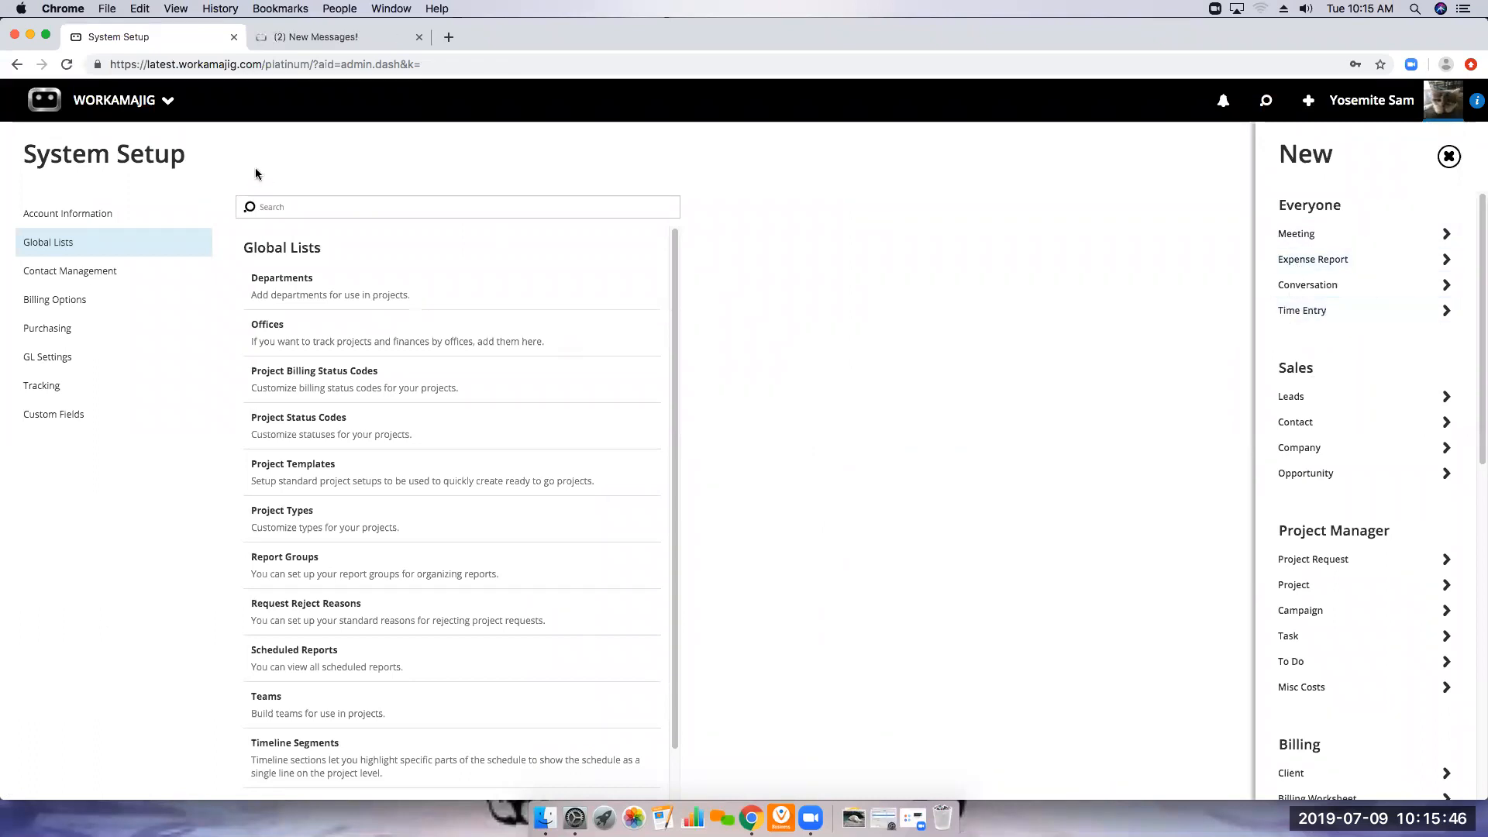
click(125, 115)
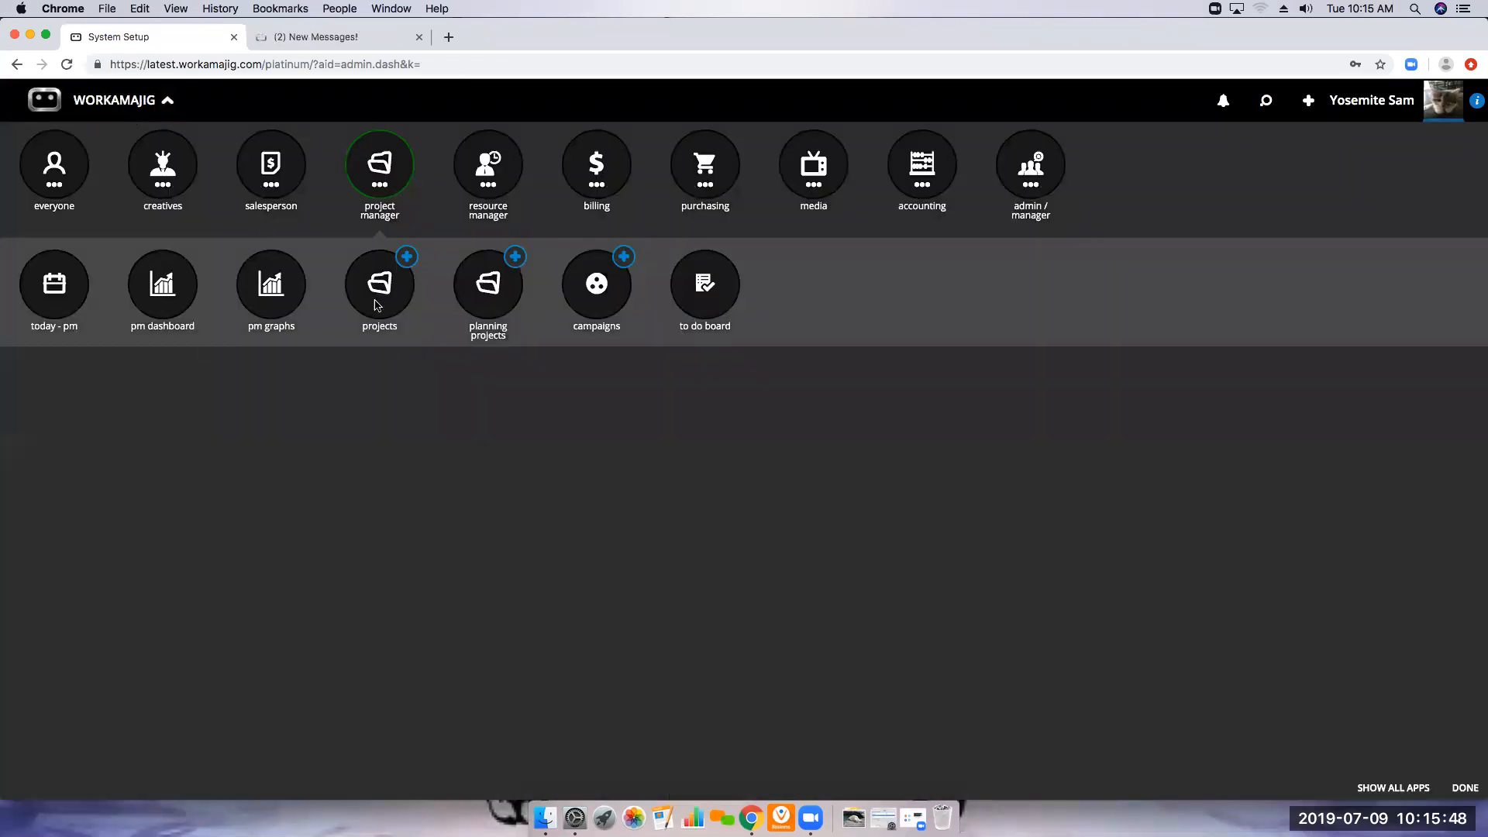
click(378, 302)
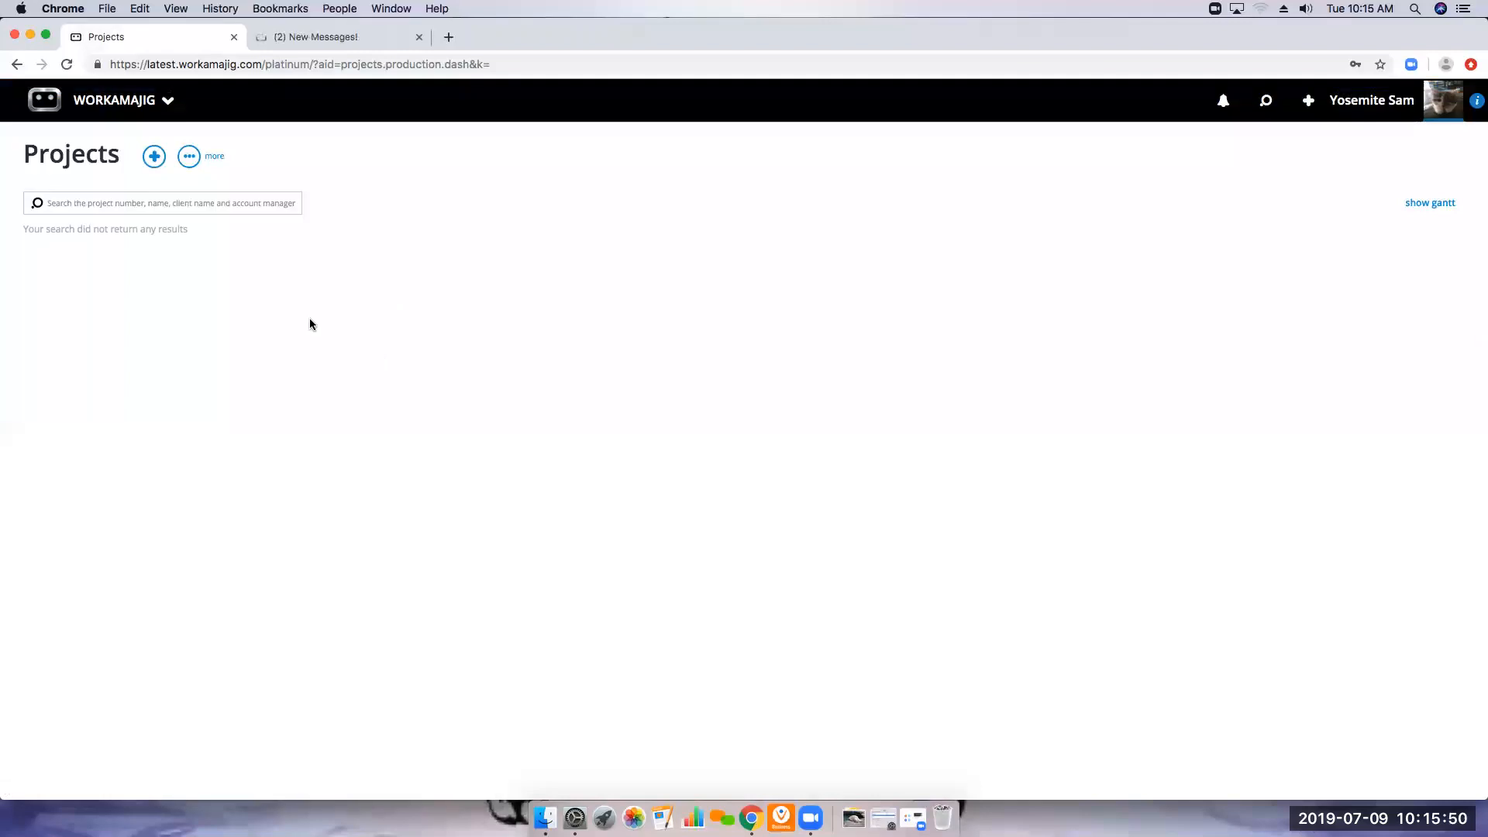
View the blank Add a Project form and the Projects list's additional options, and close both without choosing anything
click(154, 157)
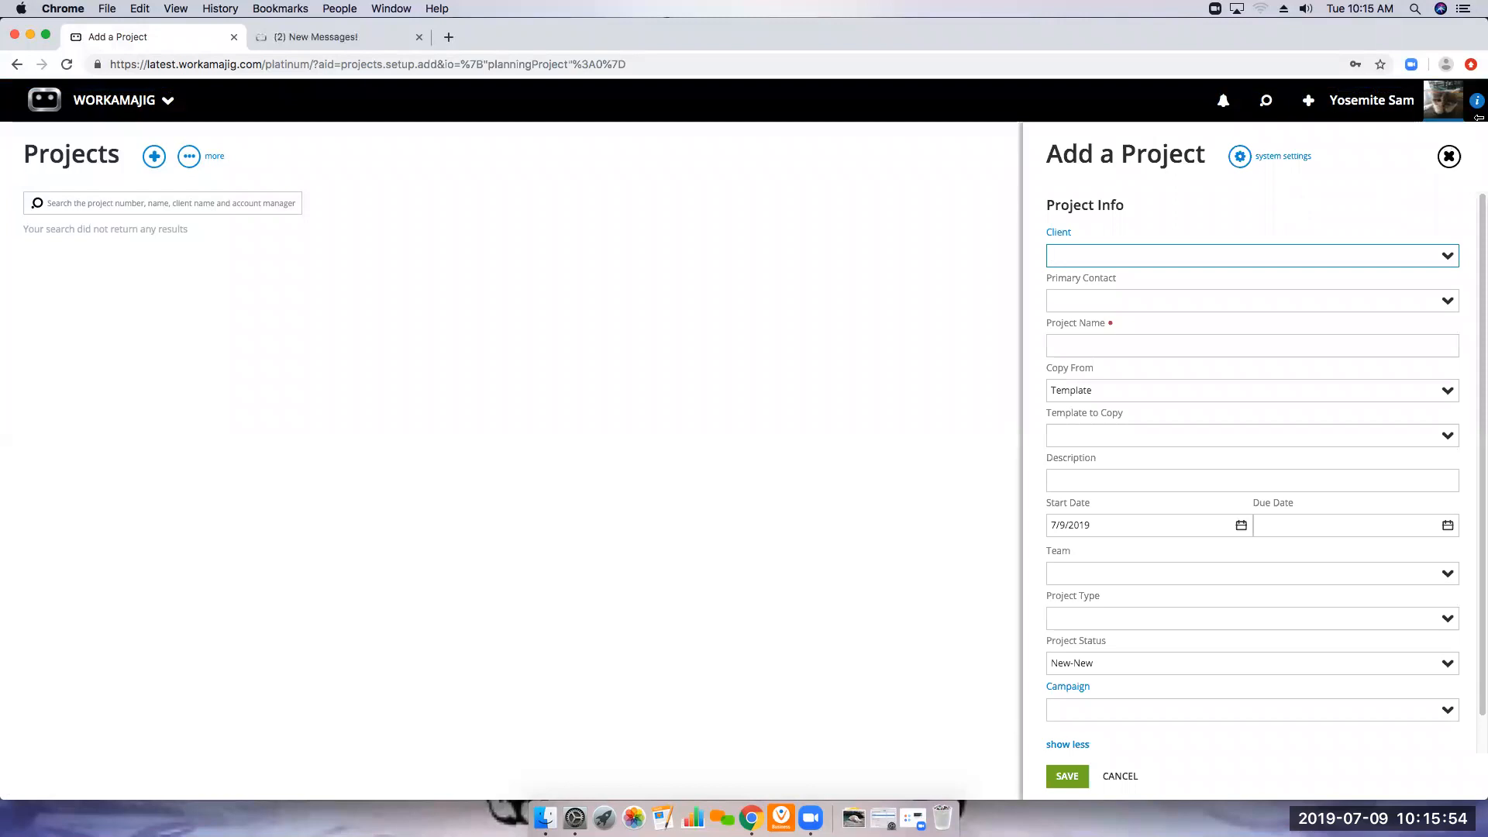
click(1446, 158)
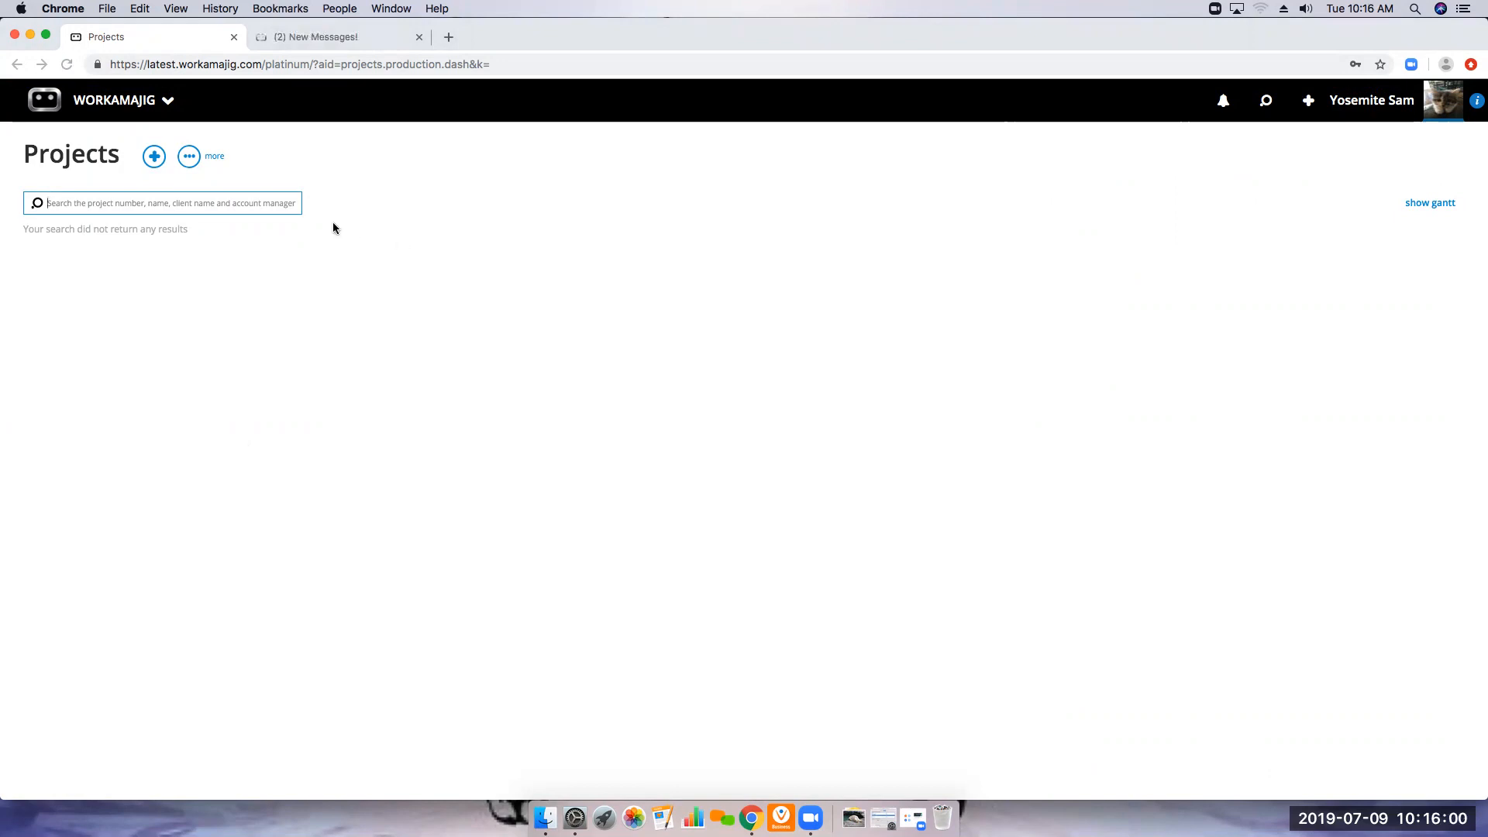
click(198, 165)
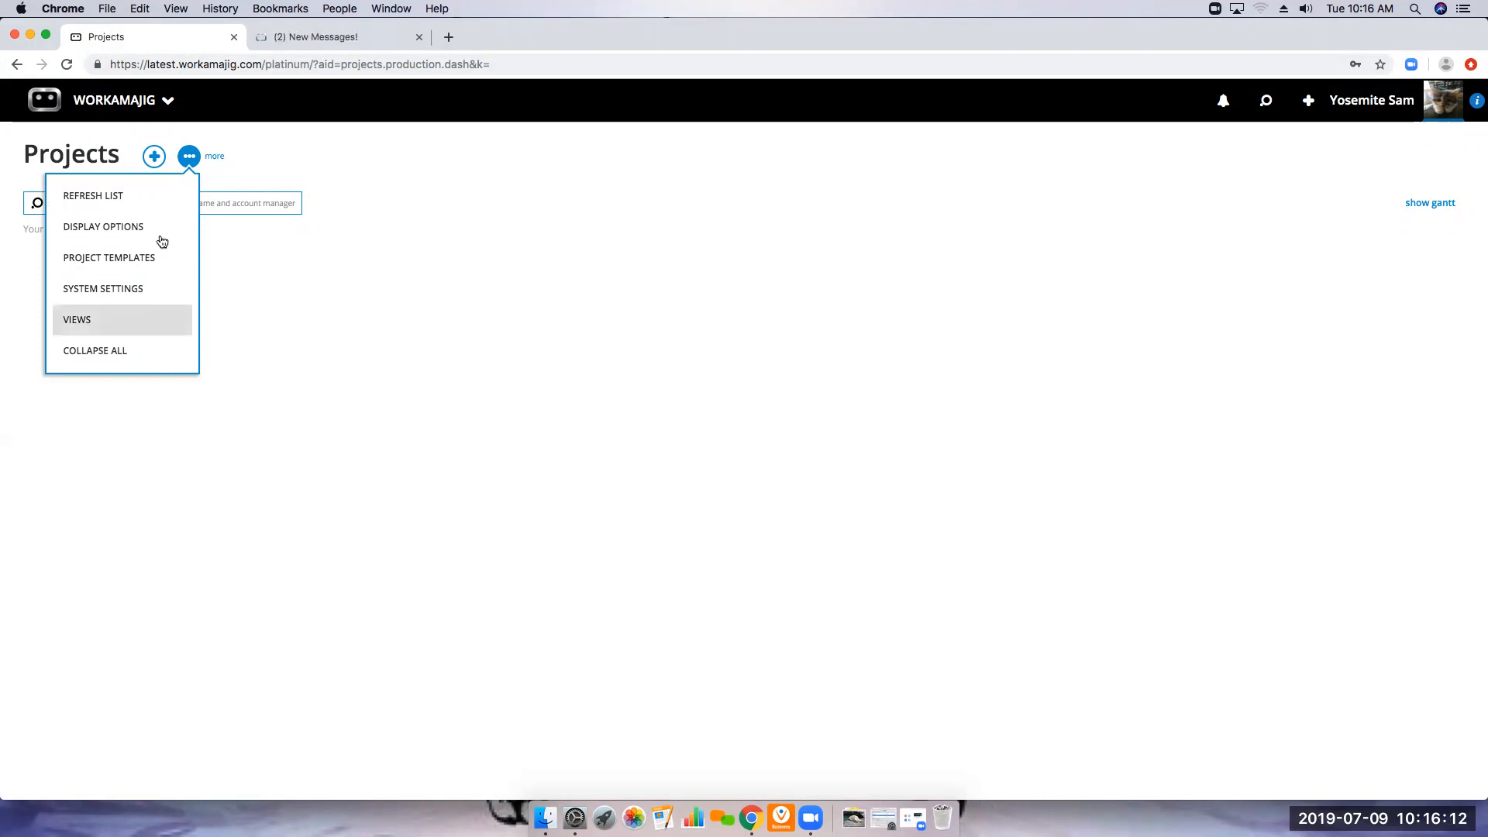
click(376, 358)
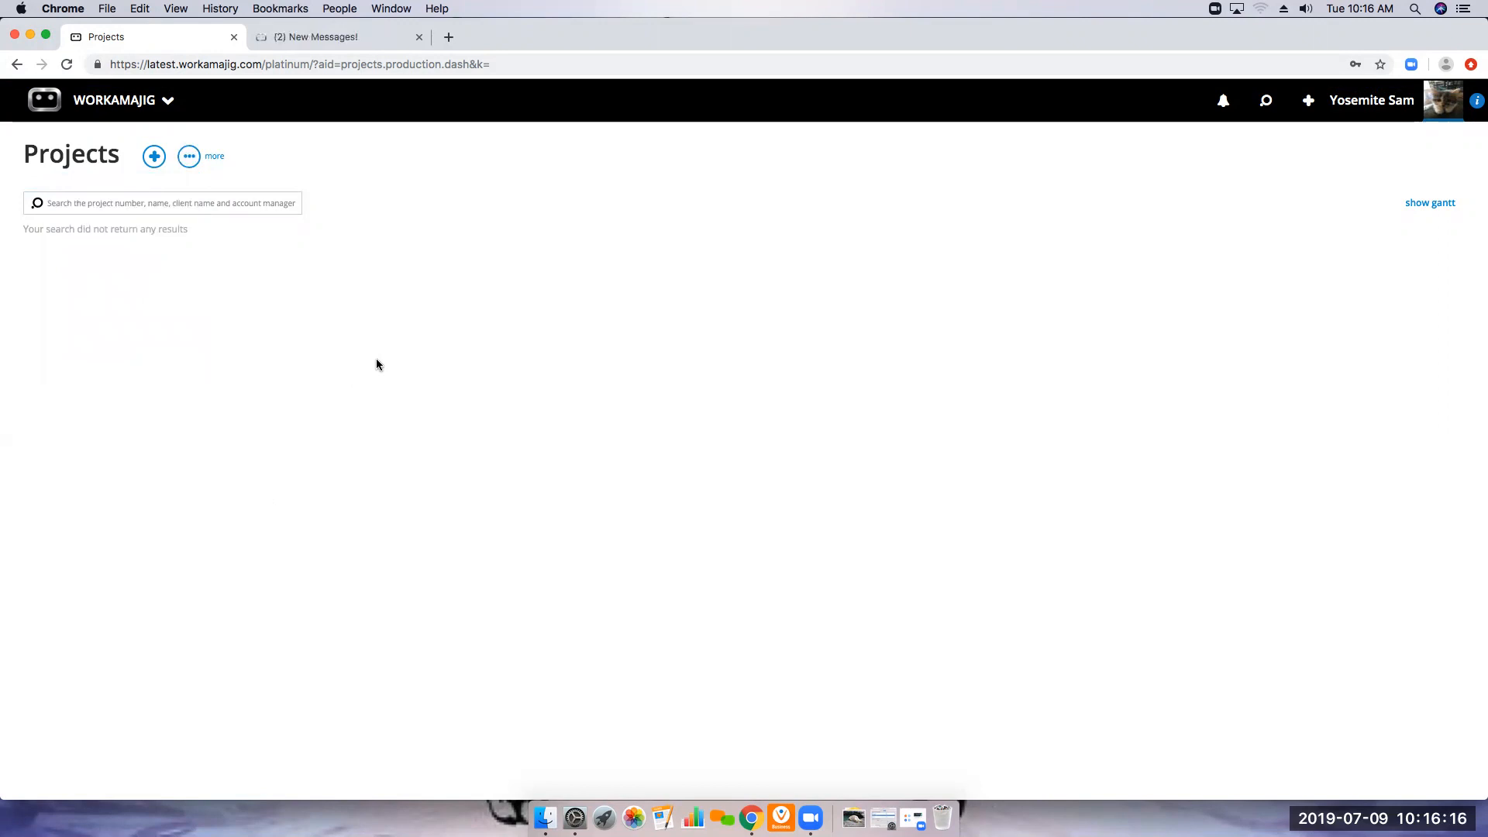
click(155, 101)
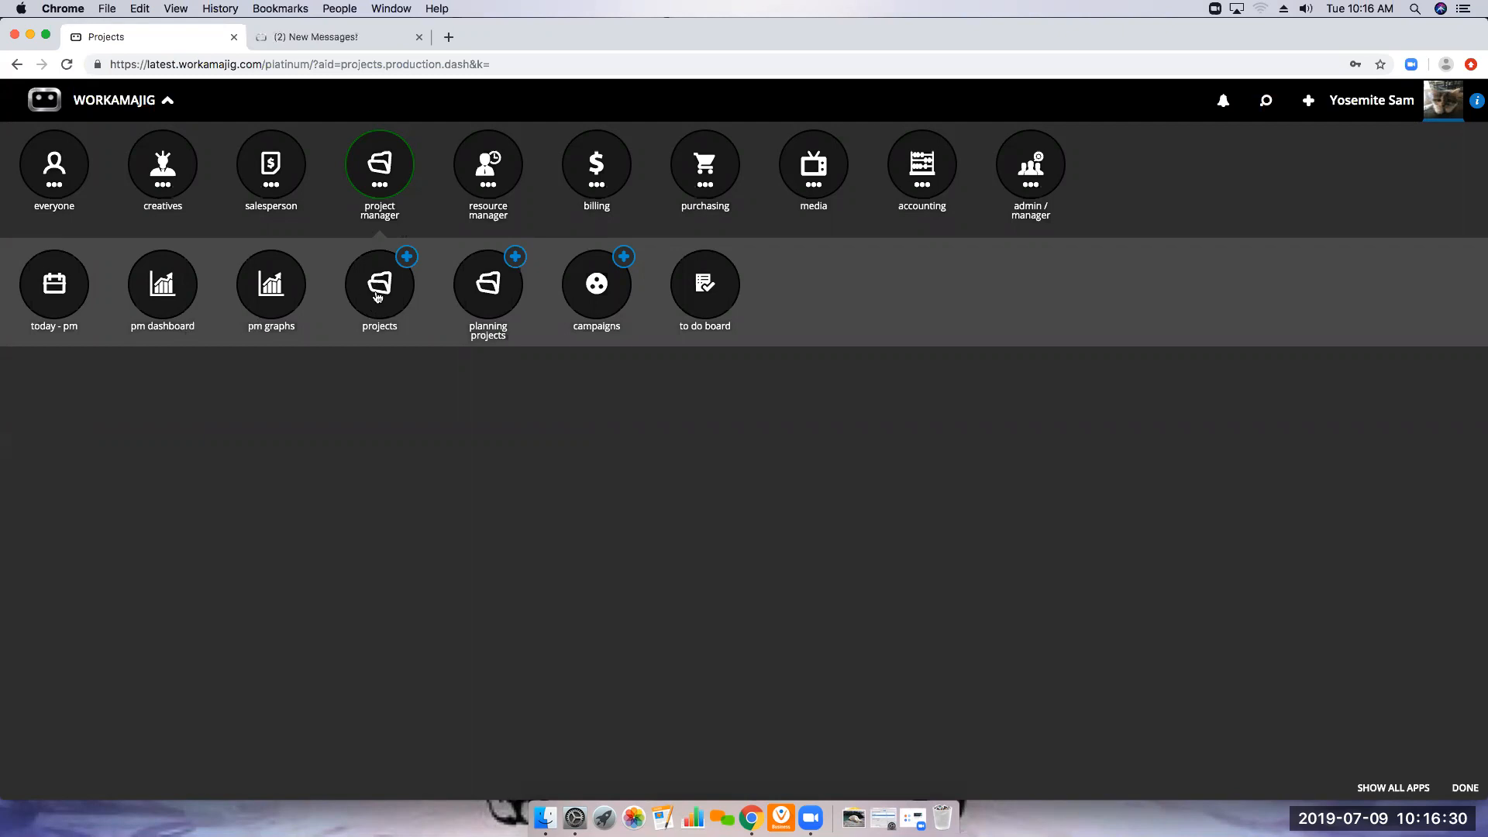
click(381, 304)
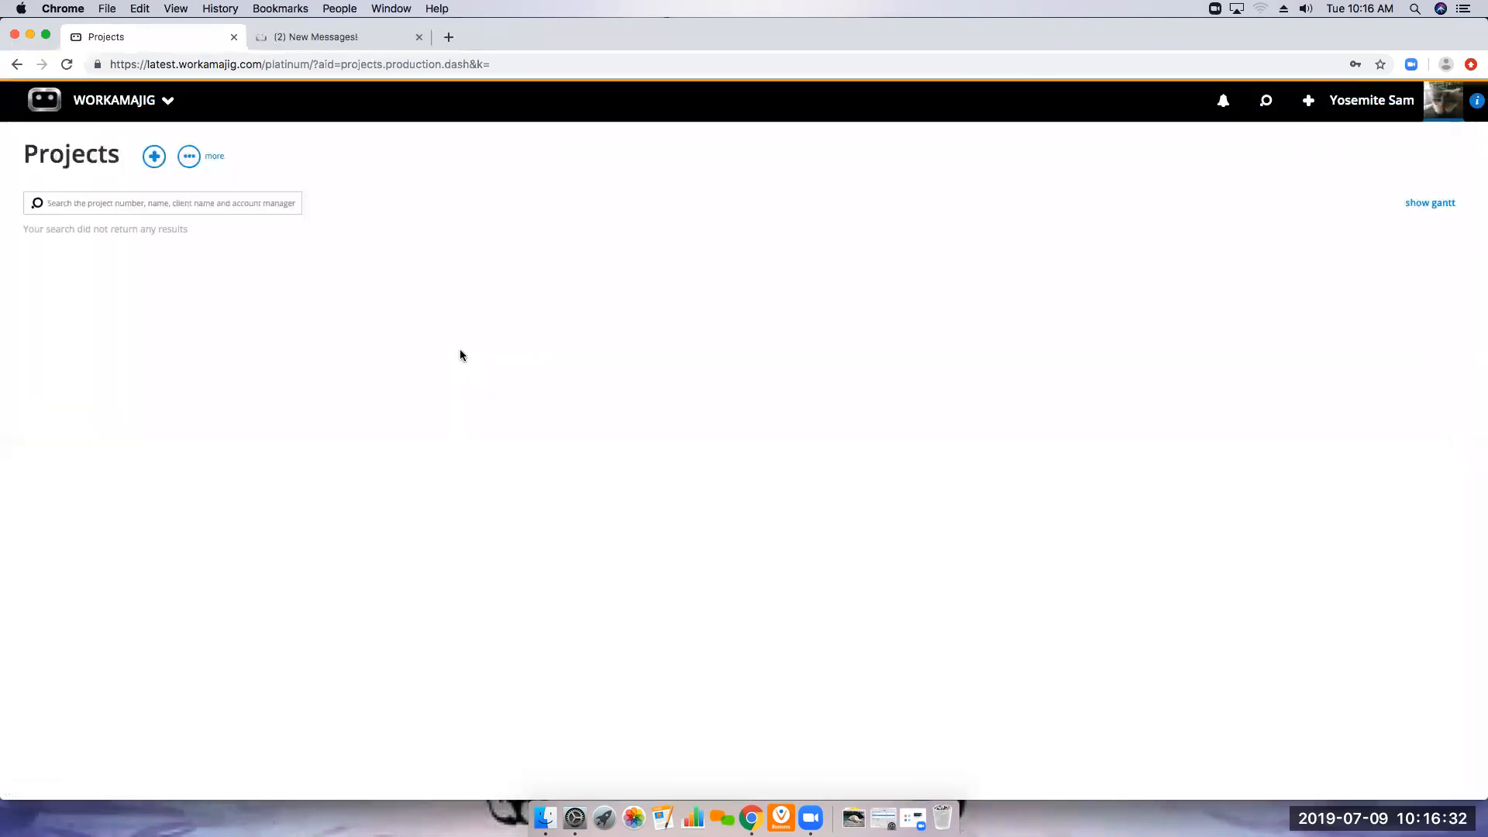
click(187, 157)
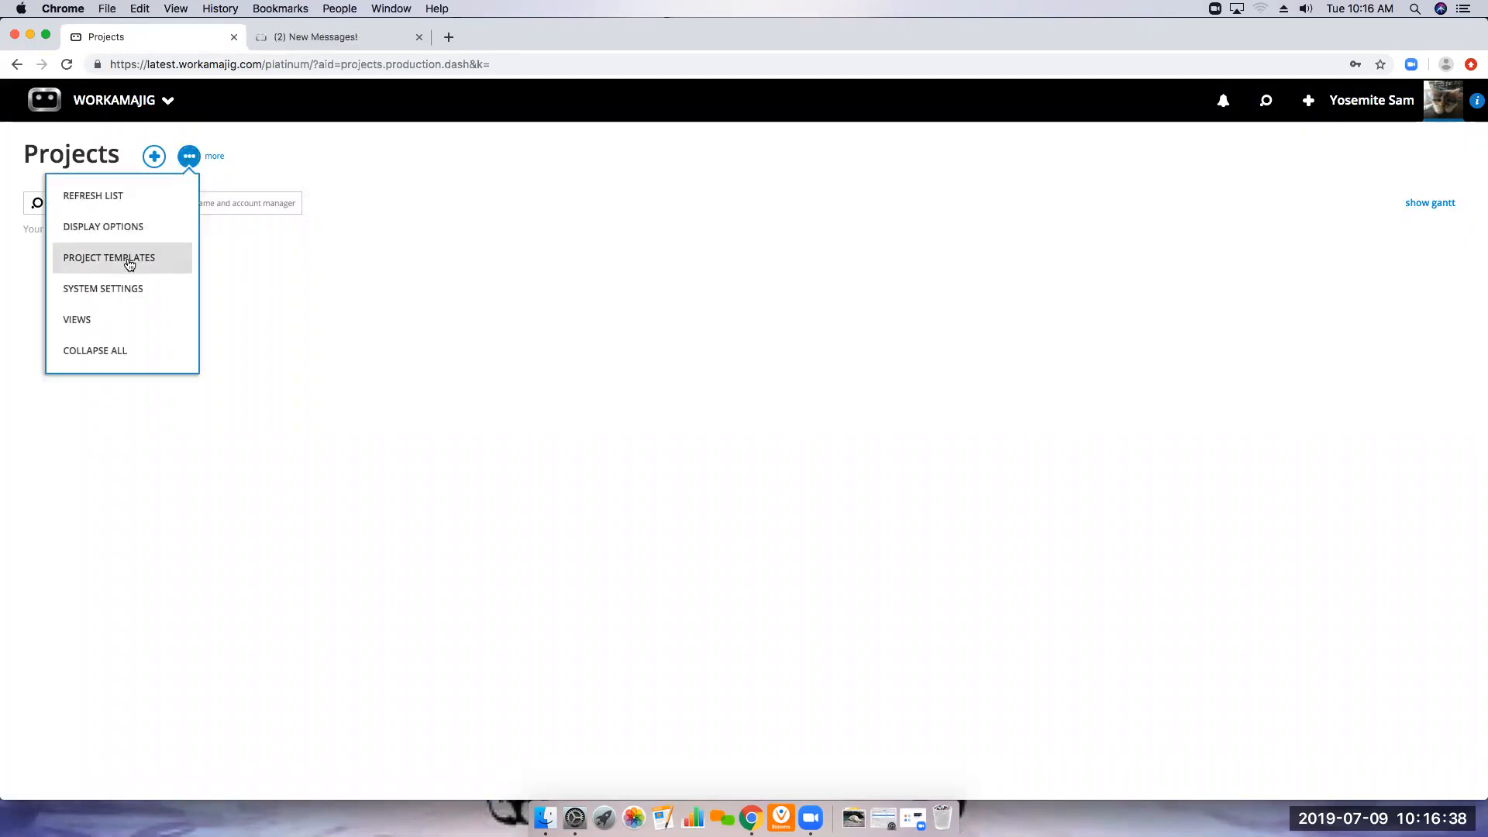
click(465, 368)
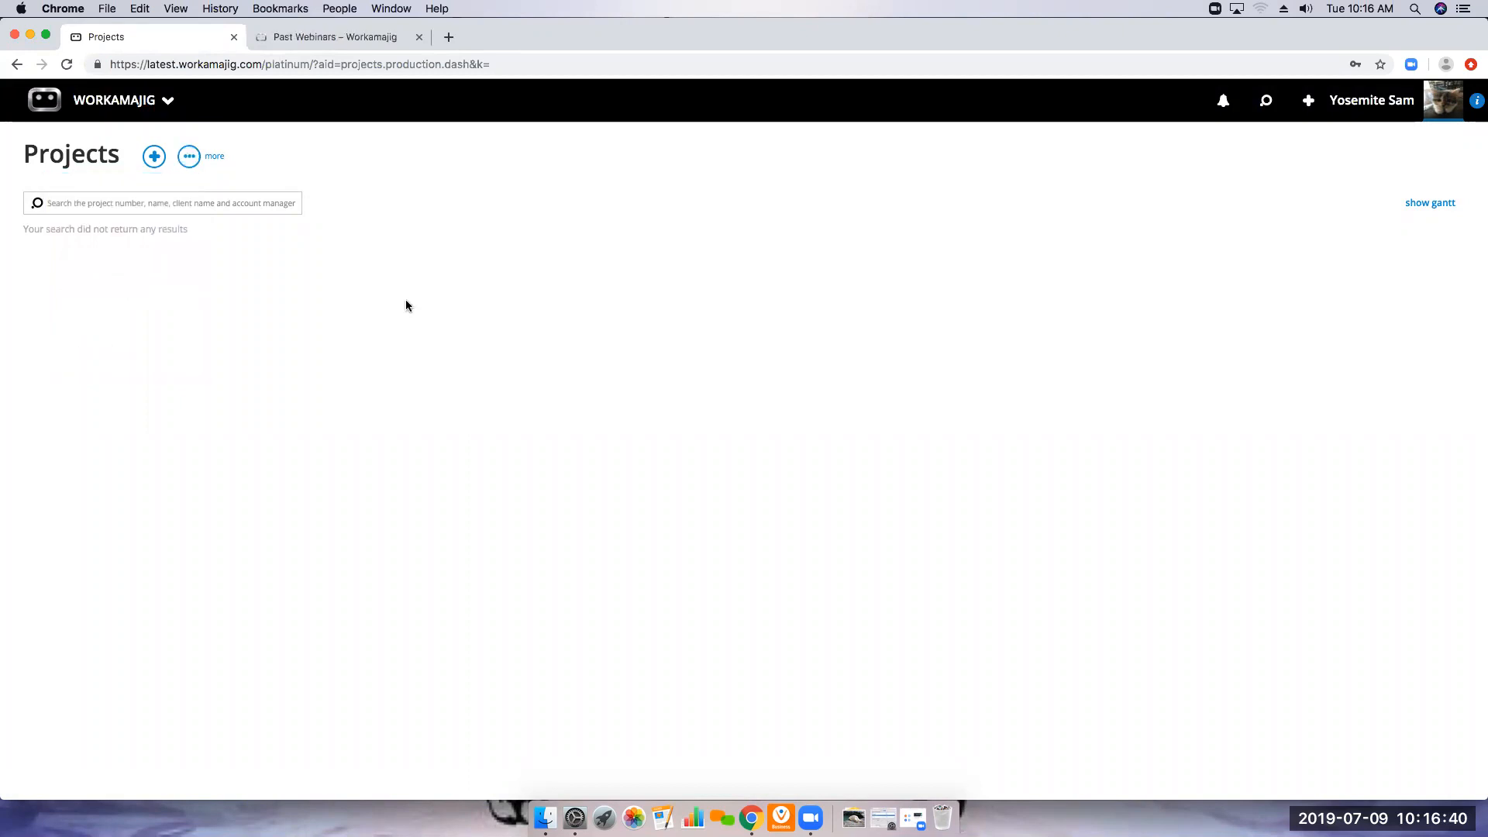
Start a new project, view the Add Project Settings and close them, and collapse the form to its main fields
click(153, 158)
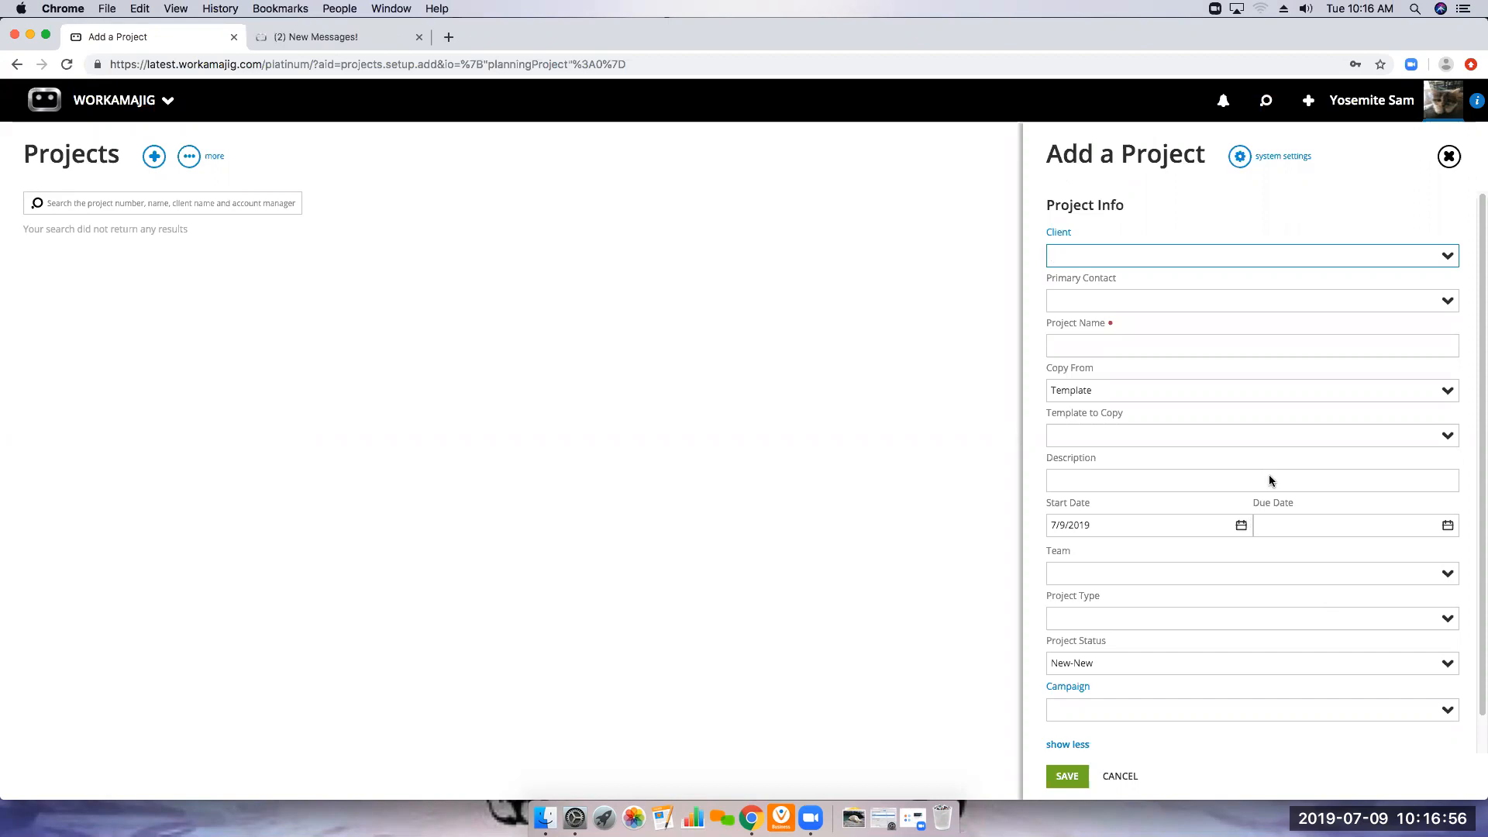
click(1241, 160)
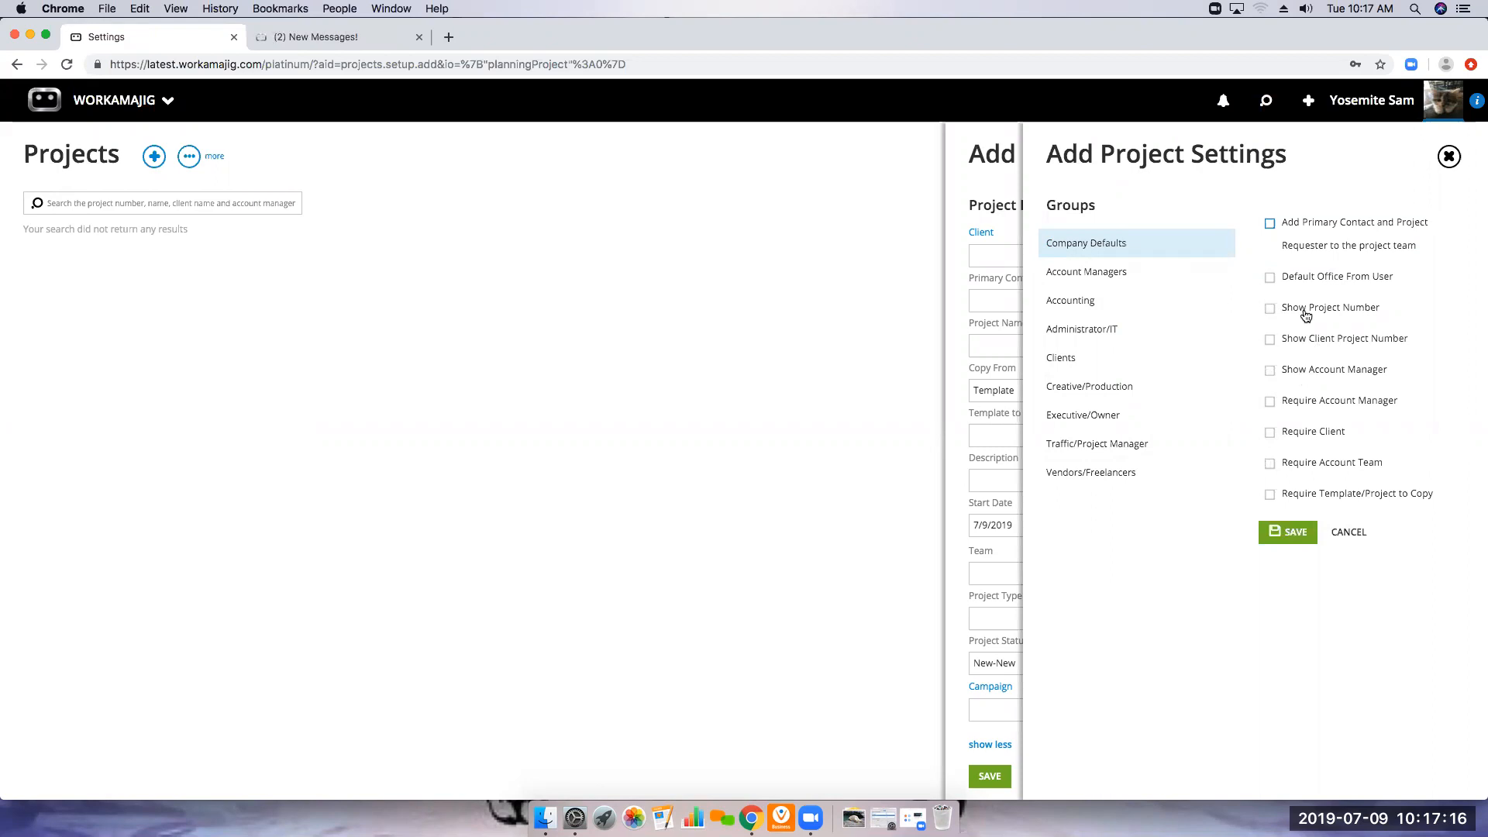
click(1449, 156)
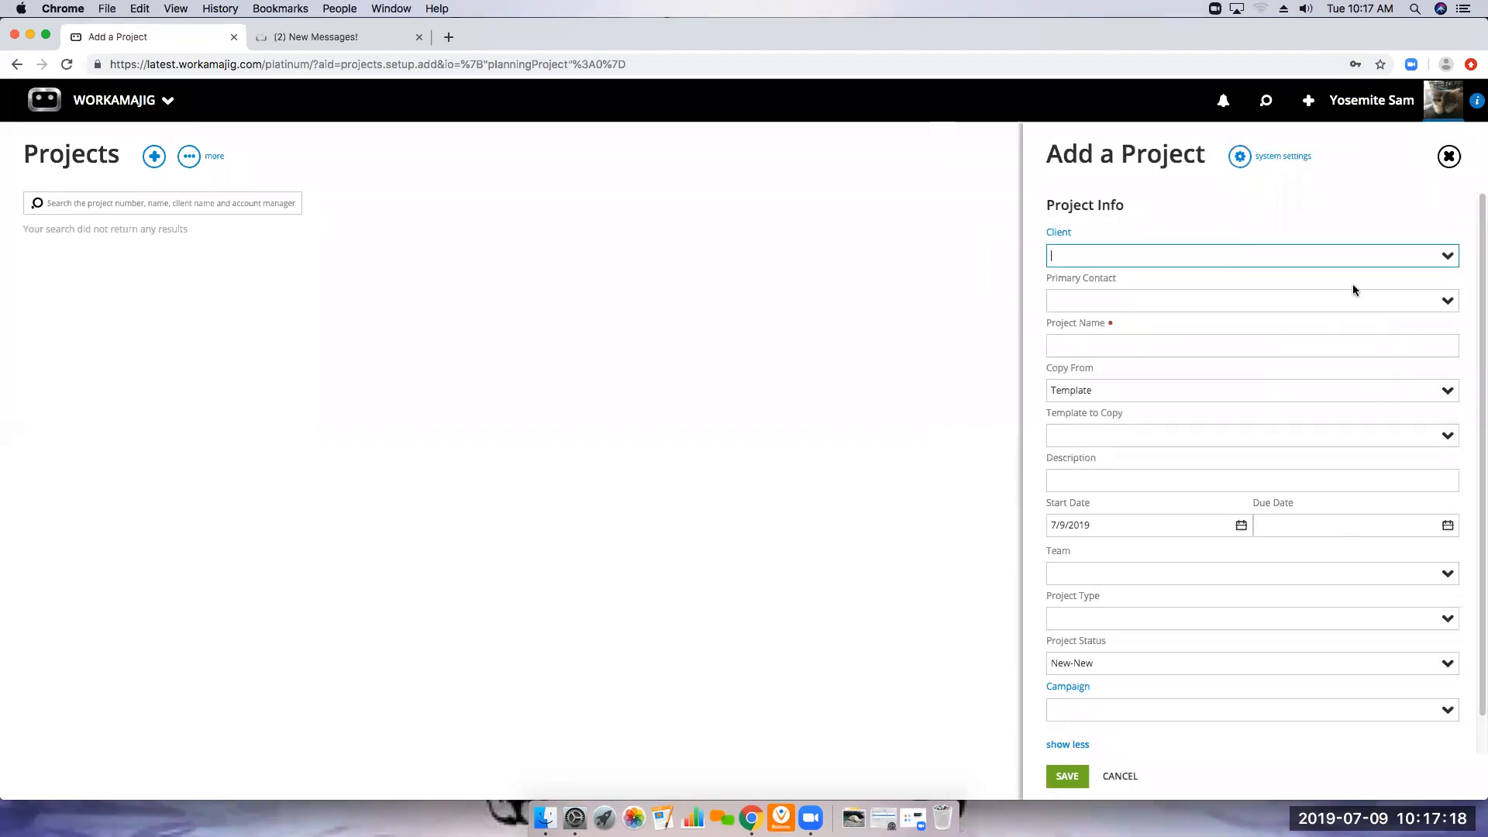
click(1072, 746)
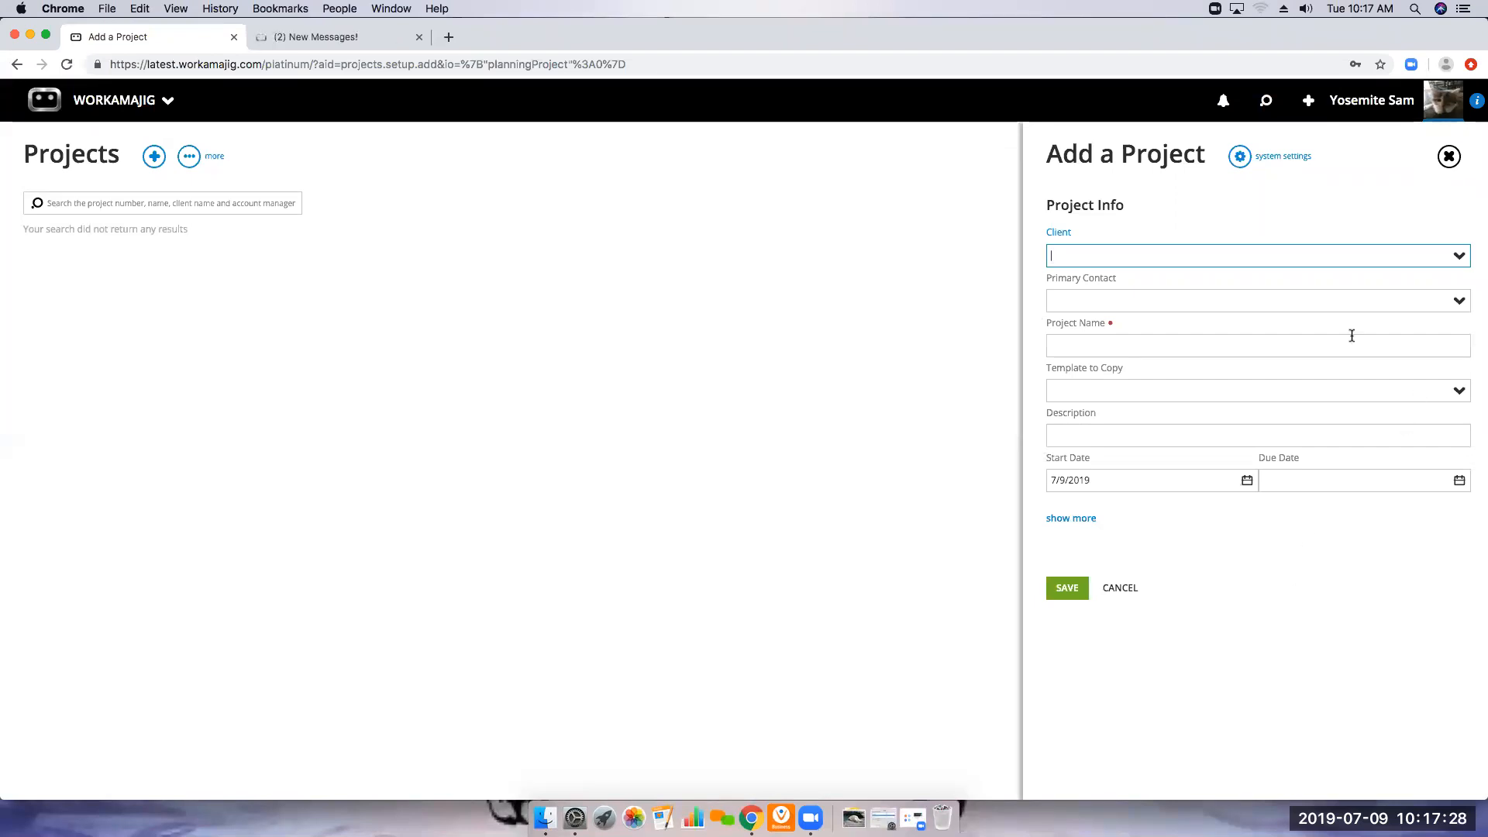
Set the new project's client to BCE-Best Client Ever and name the project Webinar Project
click(1461, 265)
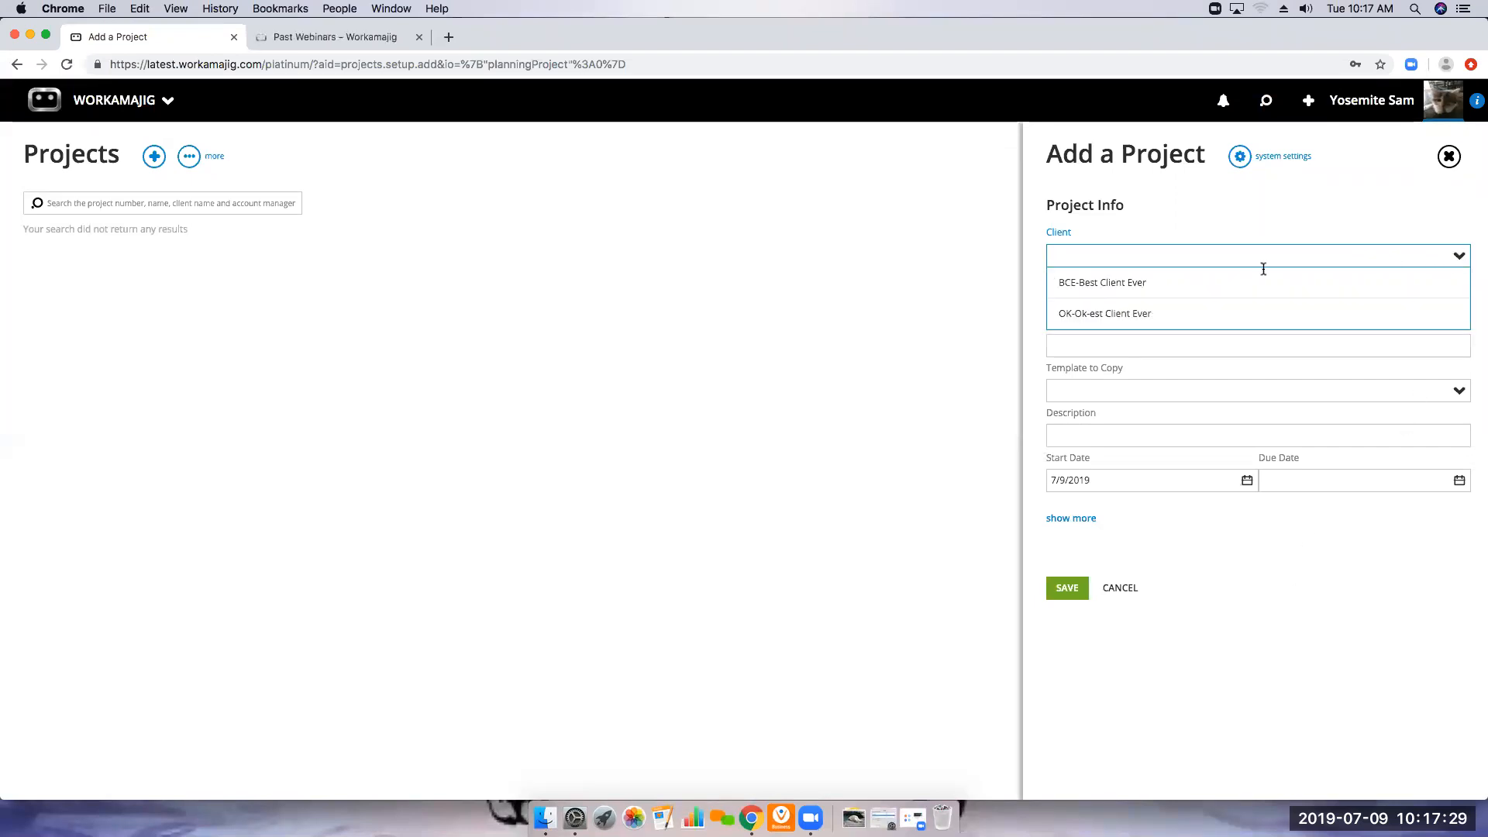
click(1113, 282)
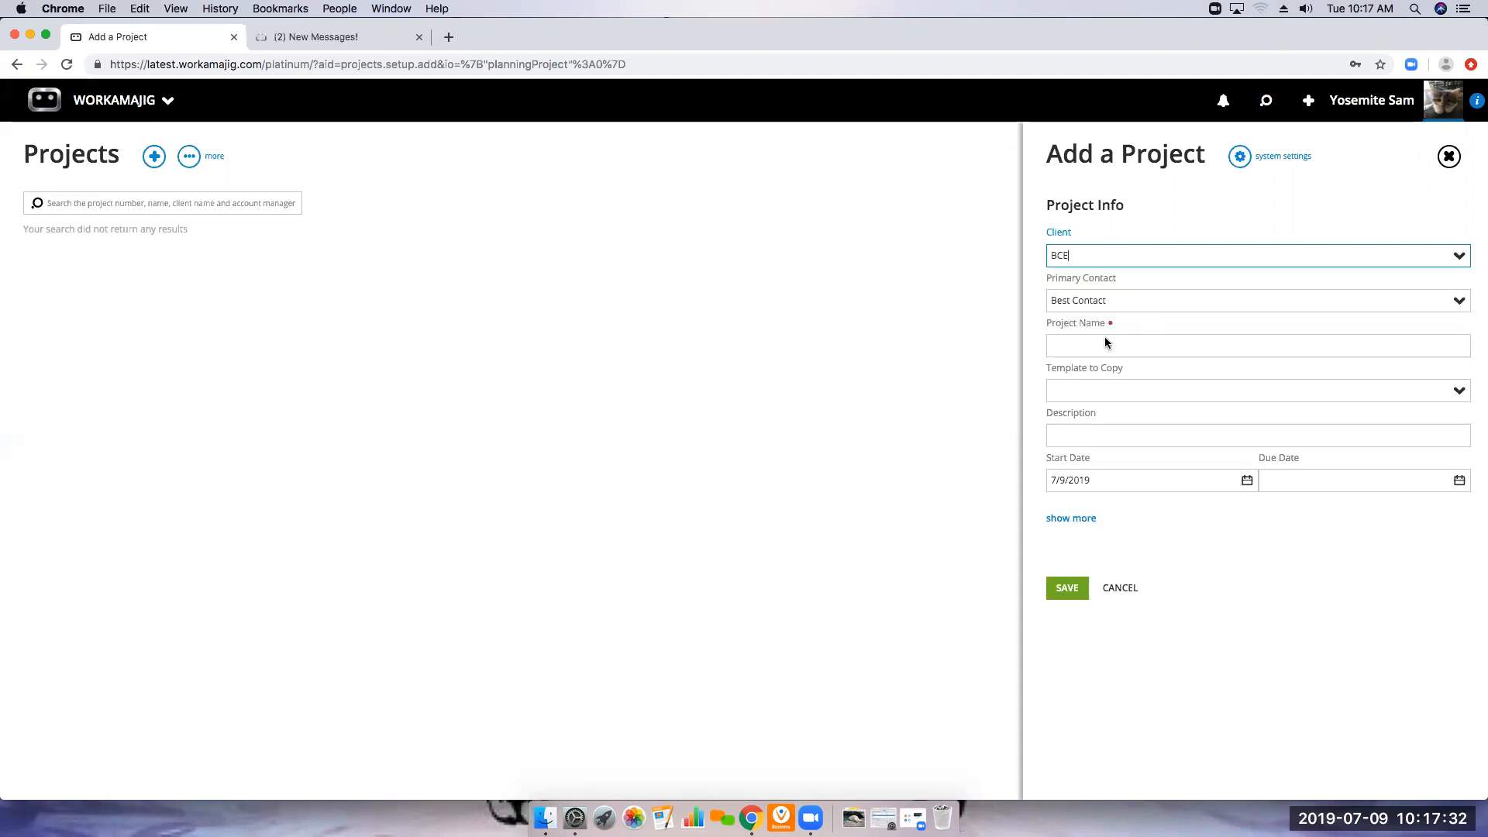
click(1261, 351)
text(Webinar Prom)
key(BackSpace)
text(ject)
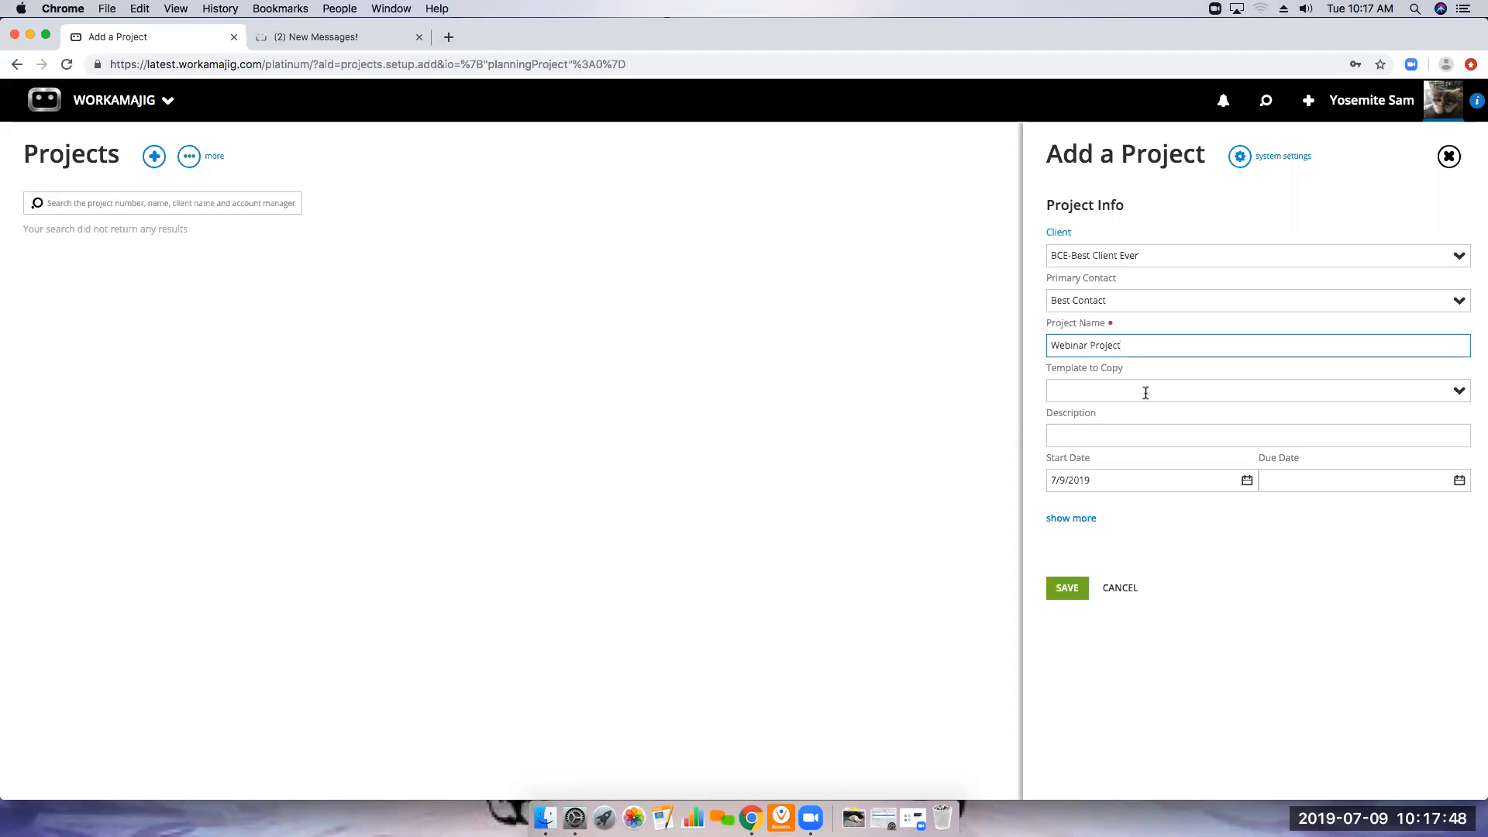
Choose T-WebADRevisionWMJ as the template to copy and enter "project description" as the description
click(1465, 396)
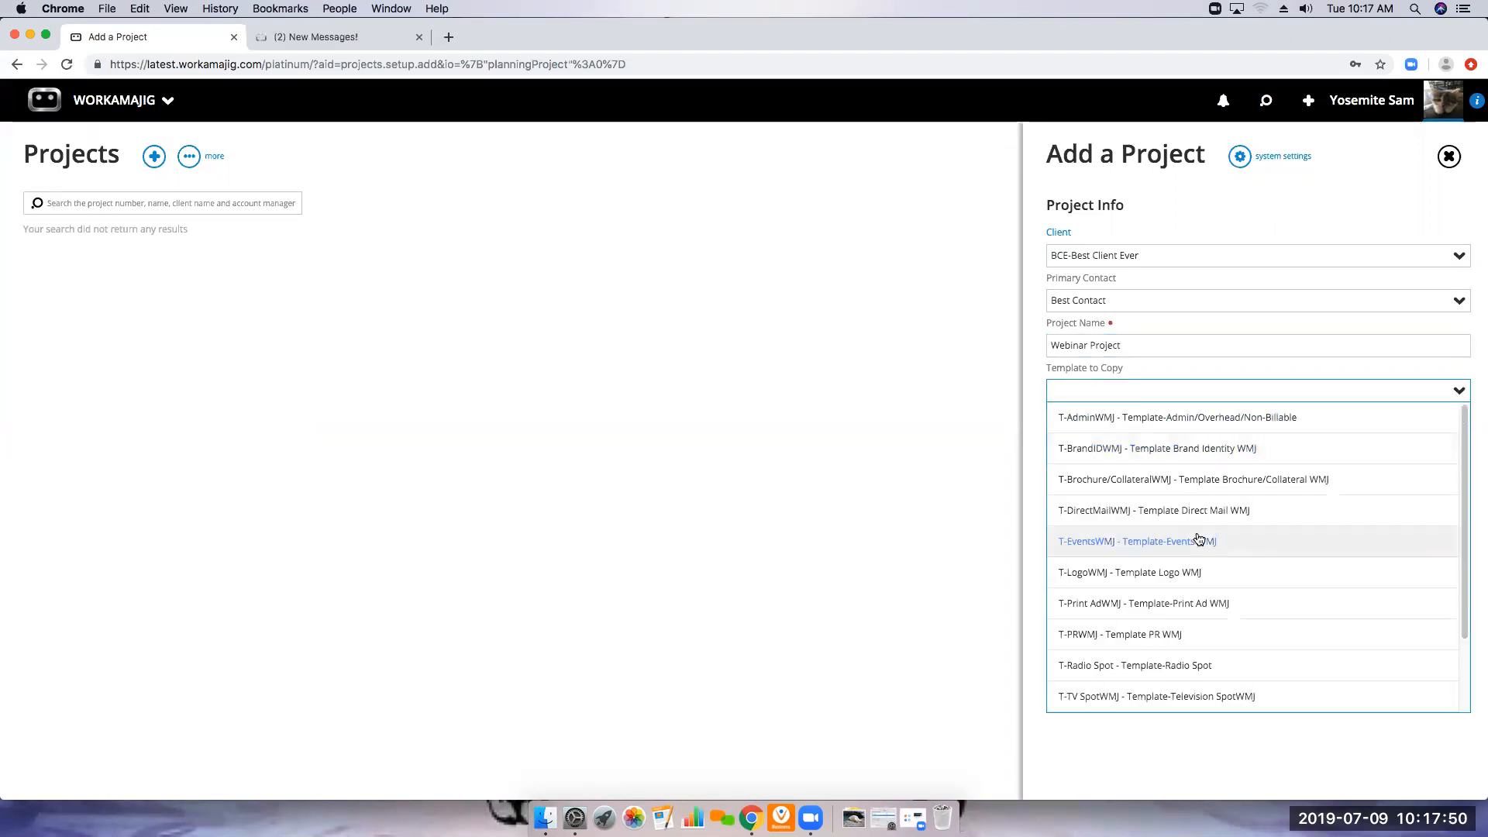
scroll(1093, 589, down, 3)
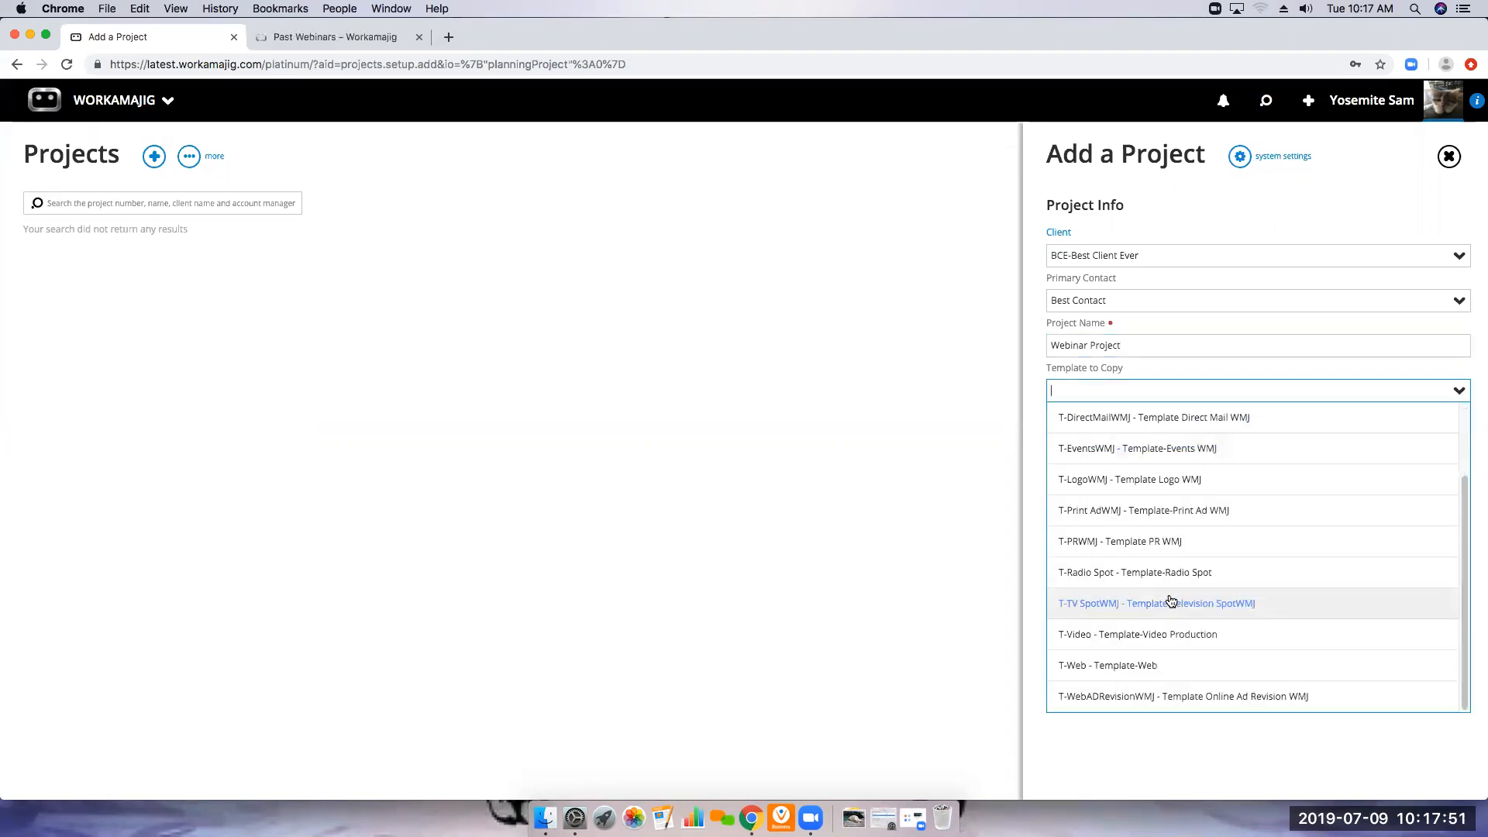
click(1121, 701)
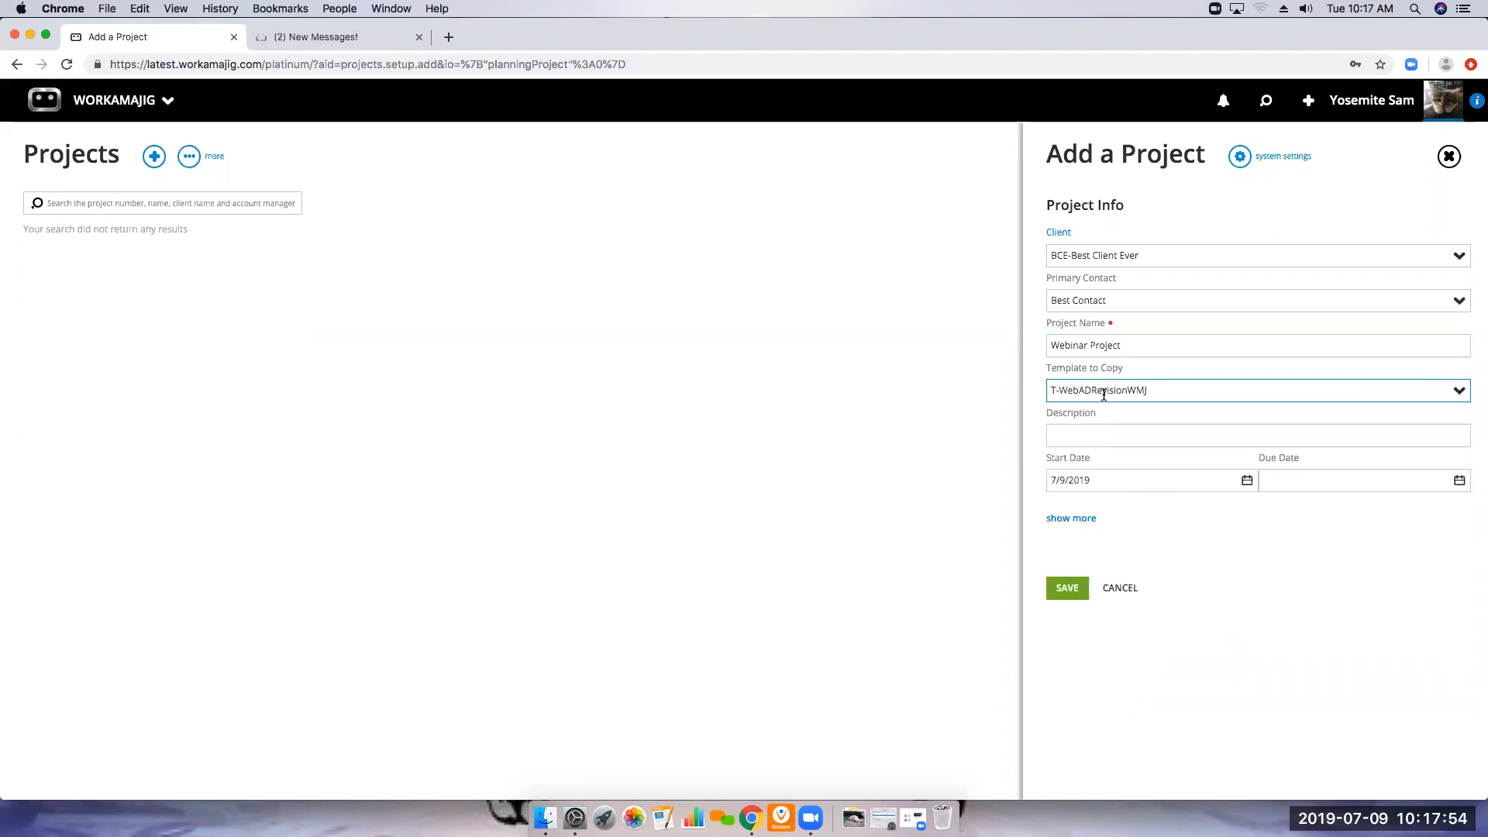
click(1091, 430)
text(d)
key(BackSpace)
text(project description)
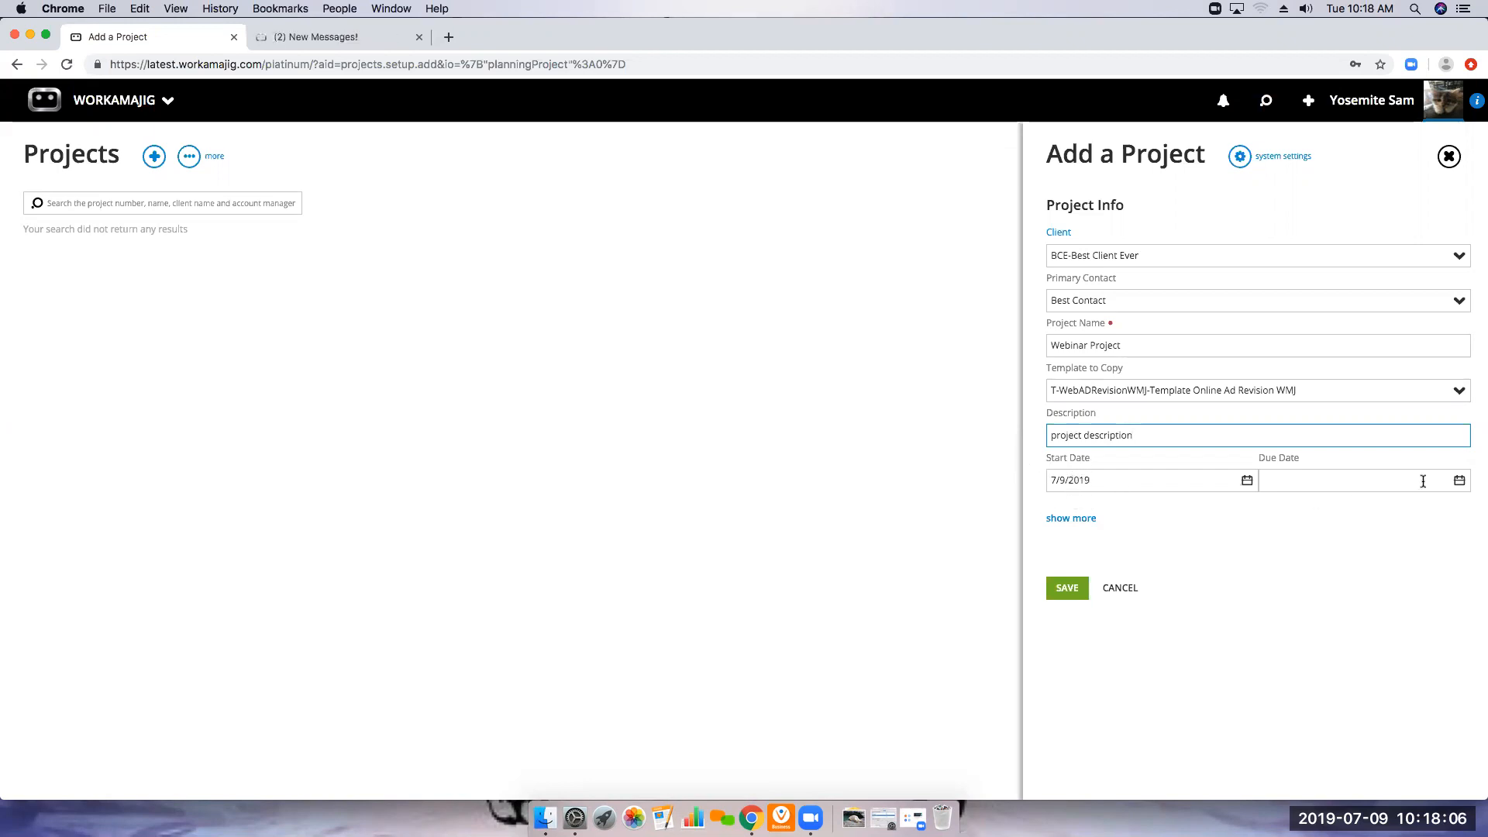
Set the due date to 7/22/2019, check the form's additional fields, and save the project
click(1458, 482)
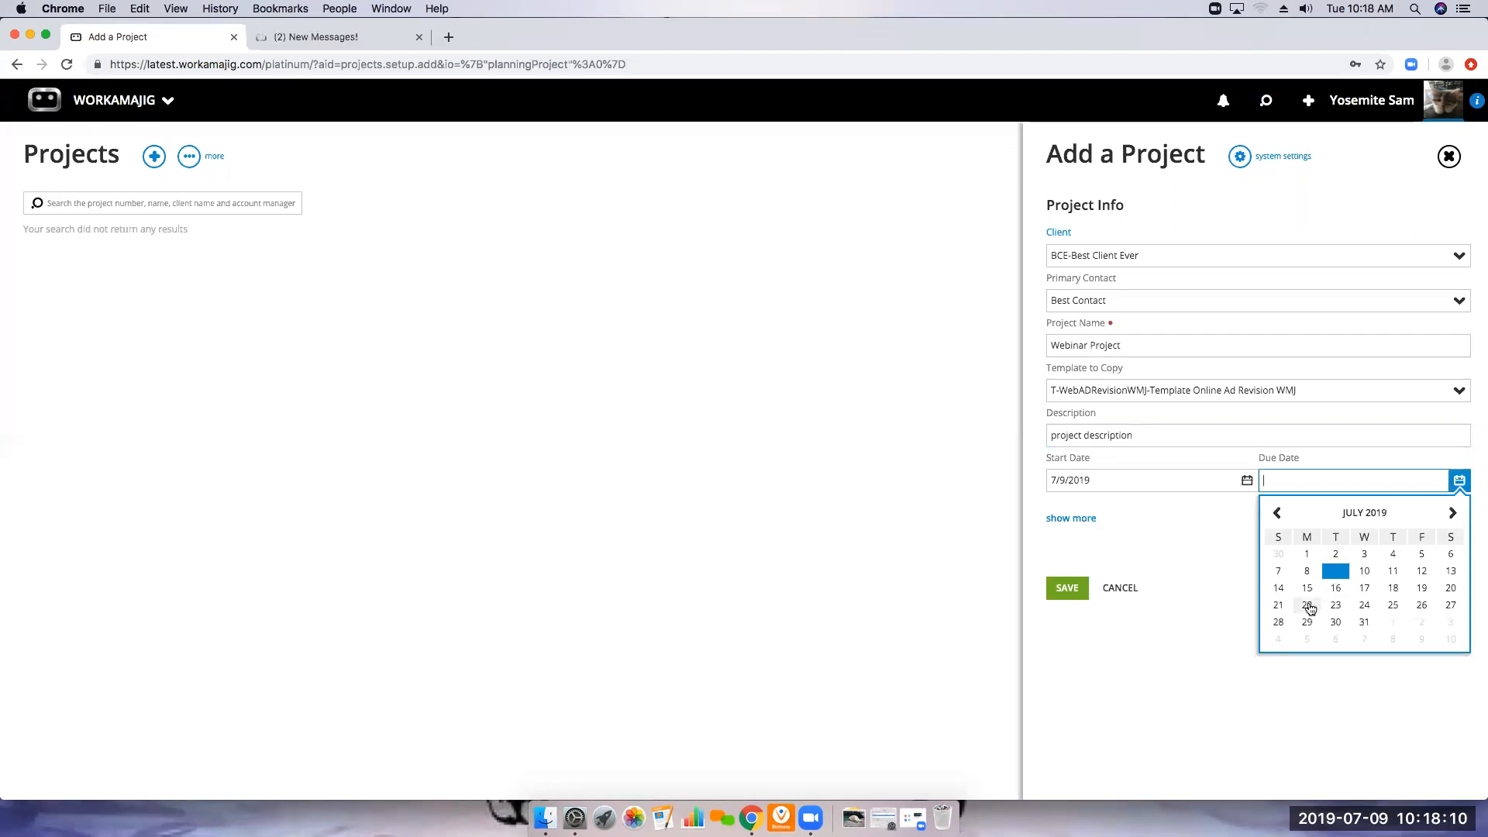
click(1307, 606)
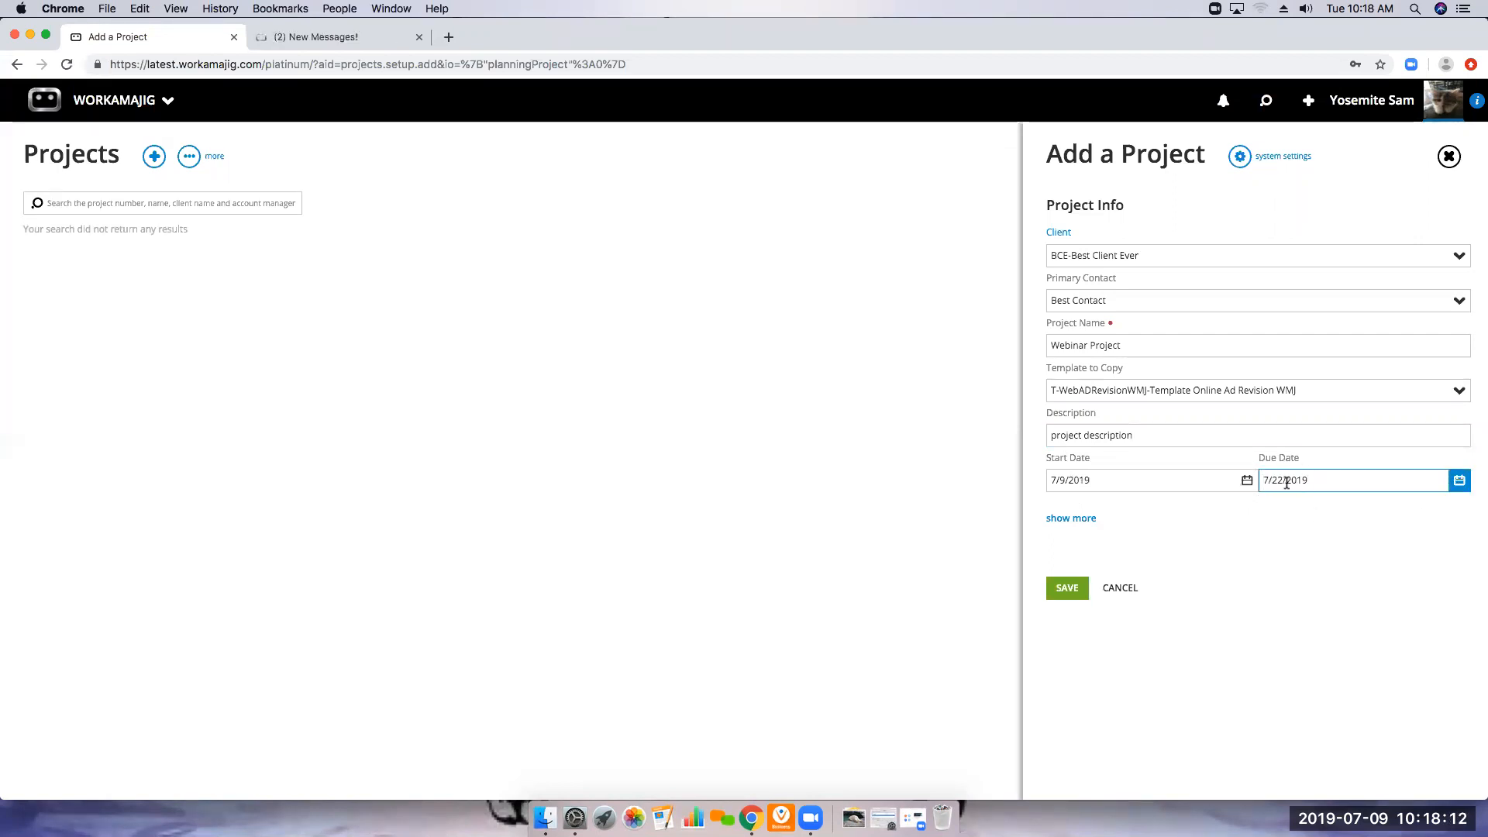
click(1076, 519)
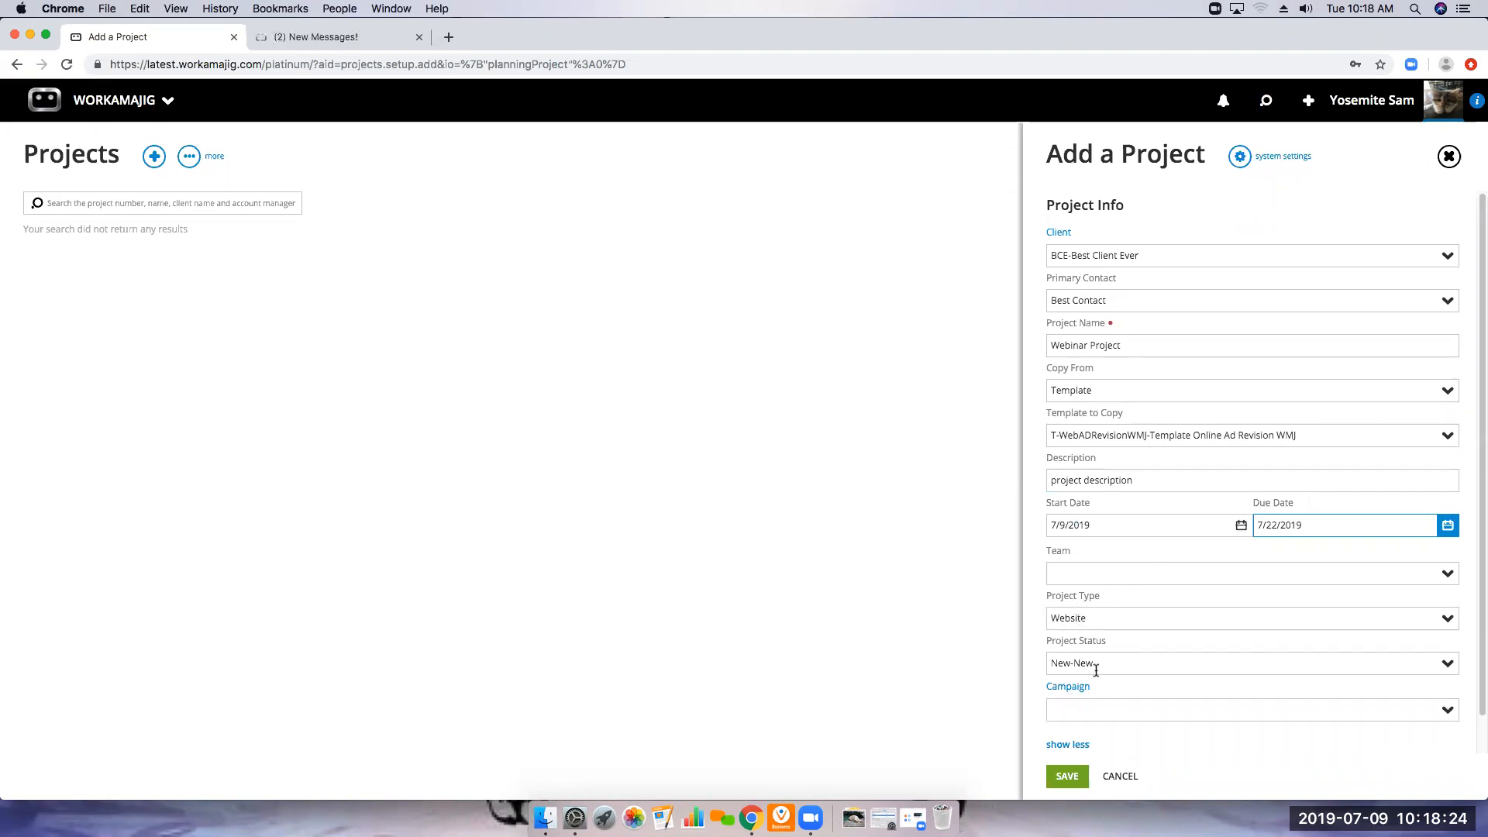
click(1080, 744)
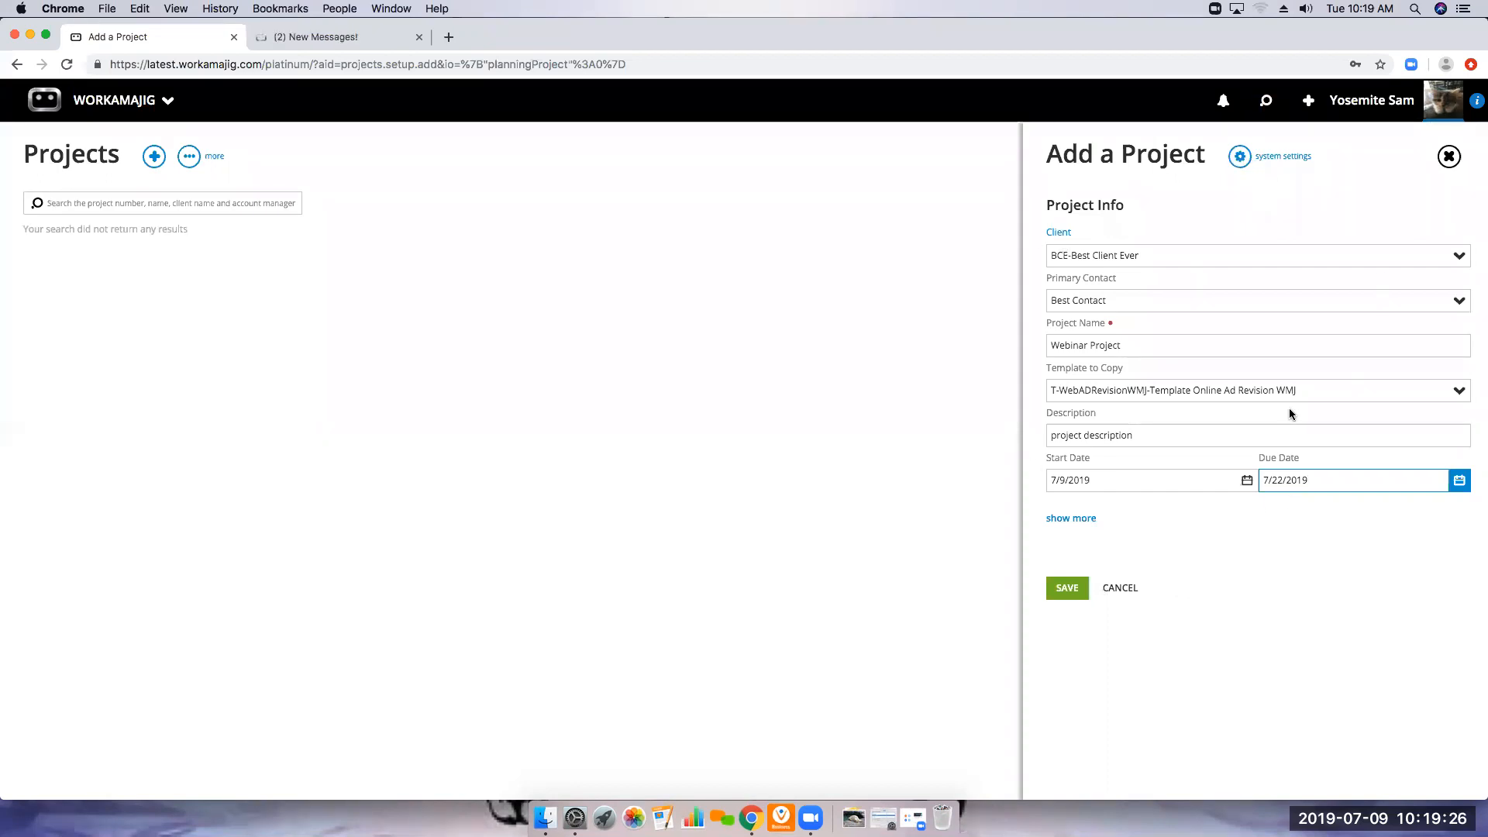
click(1074, 592)
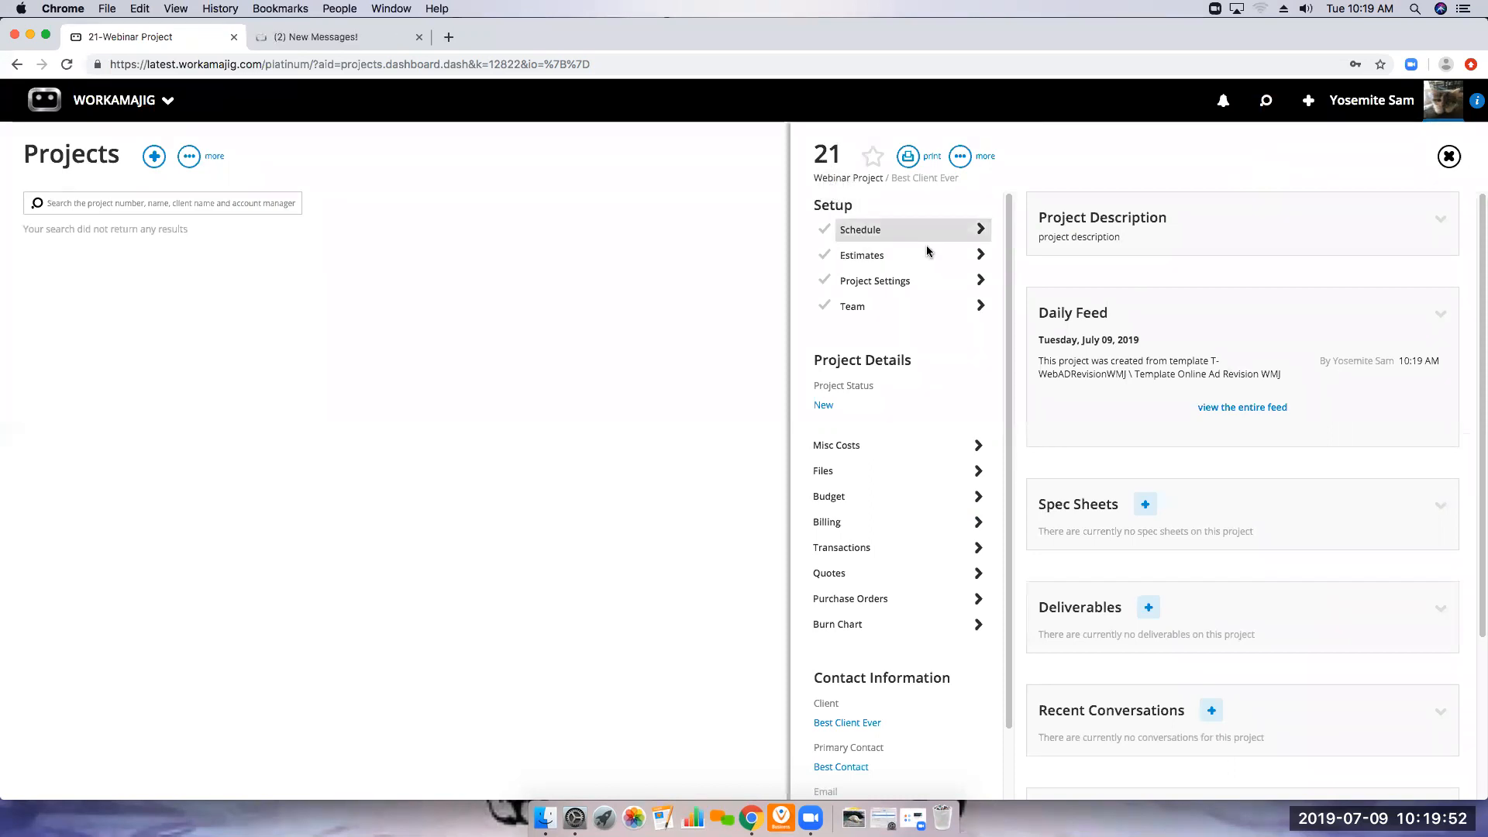
Open the Webinar Project's schedule and set the duration of the Revised Copy task to 3 days
click(868, 231)
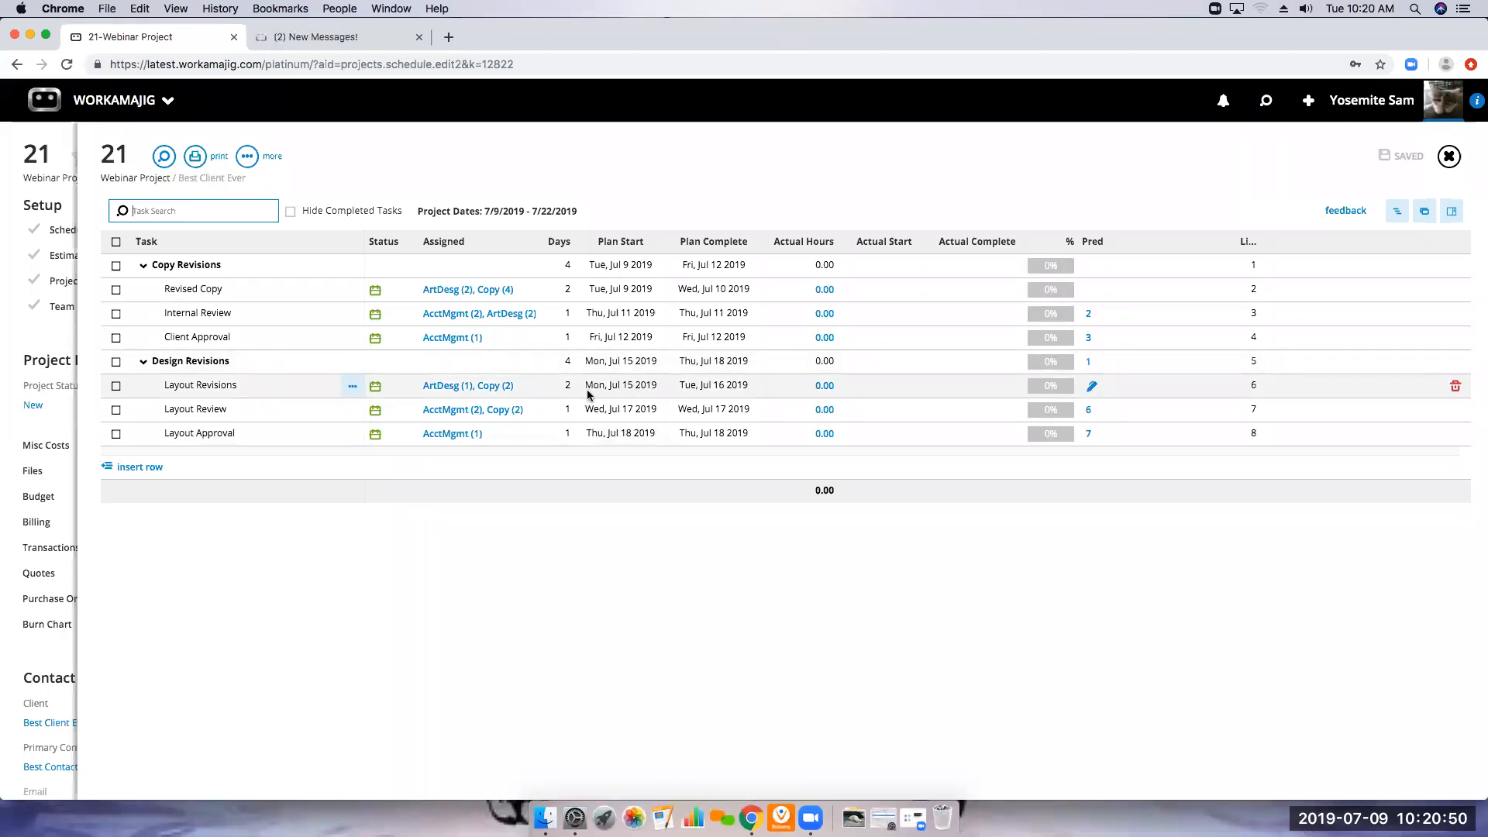
click(565, 290)
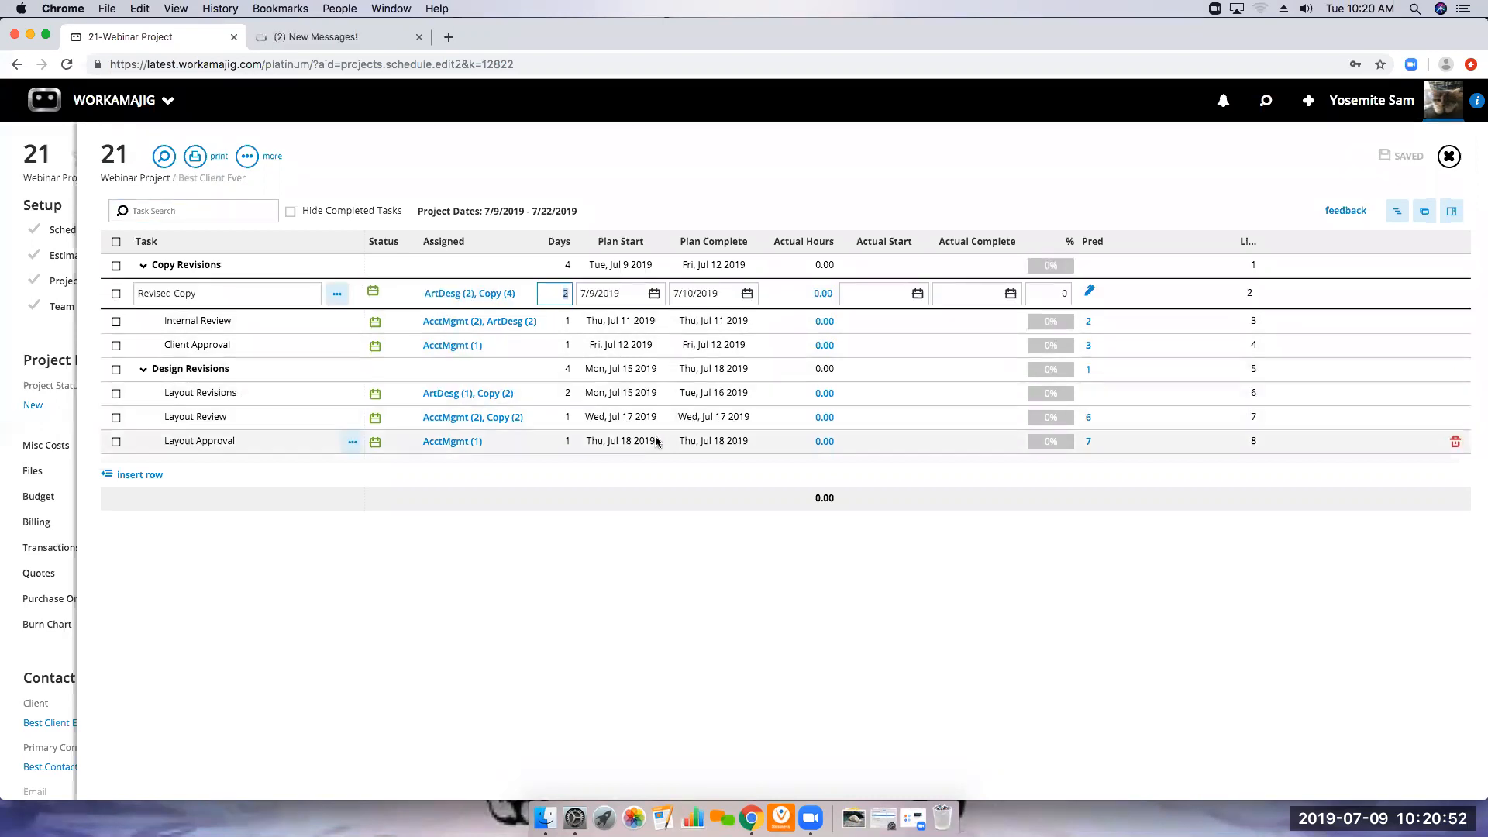
text(3)
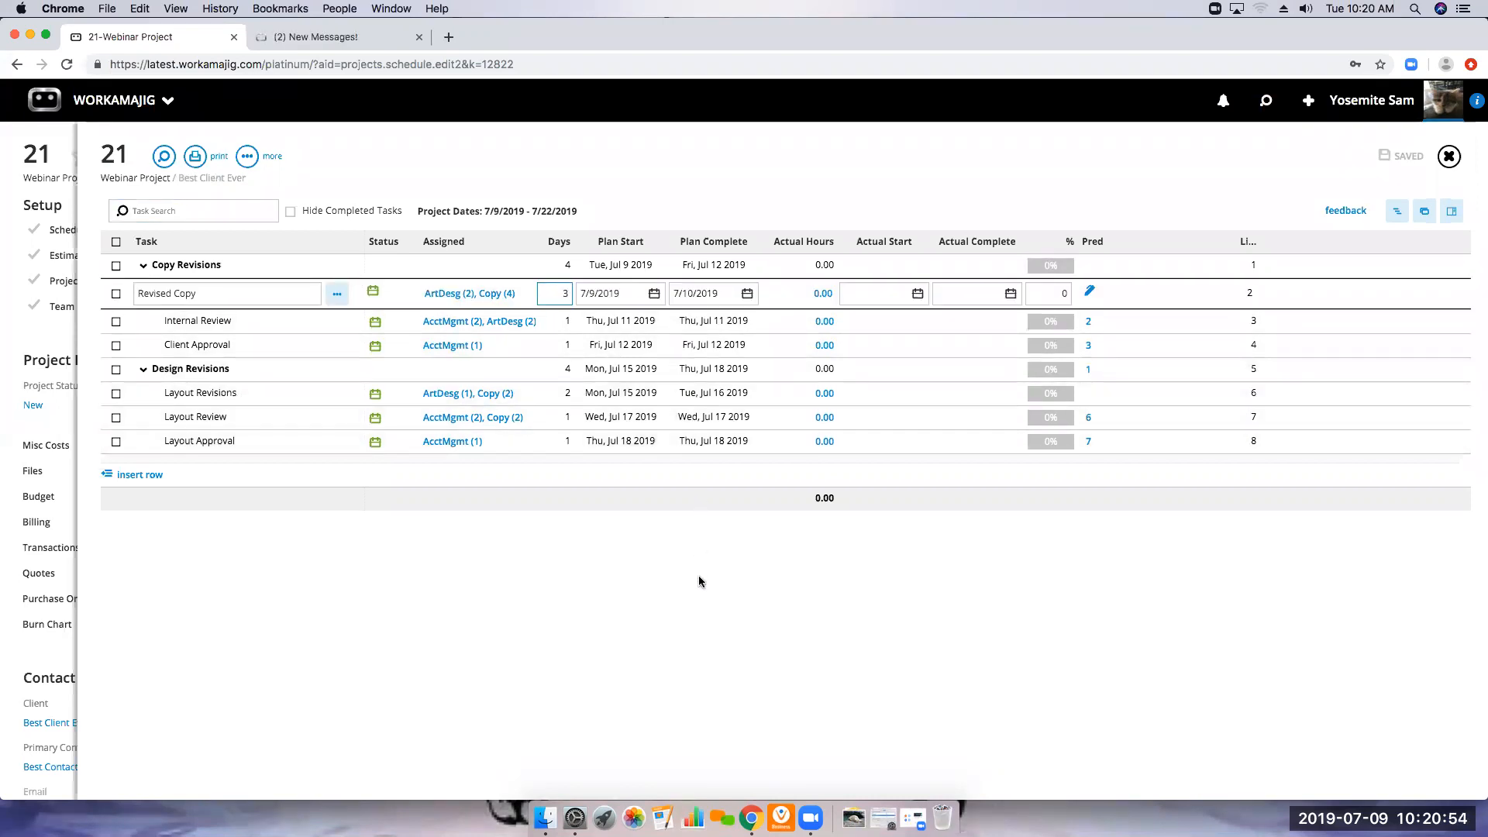
key(Return)
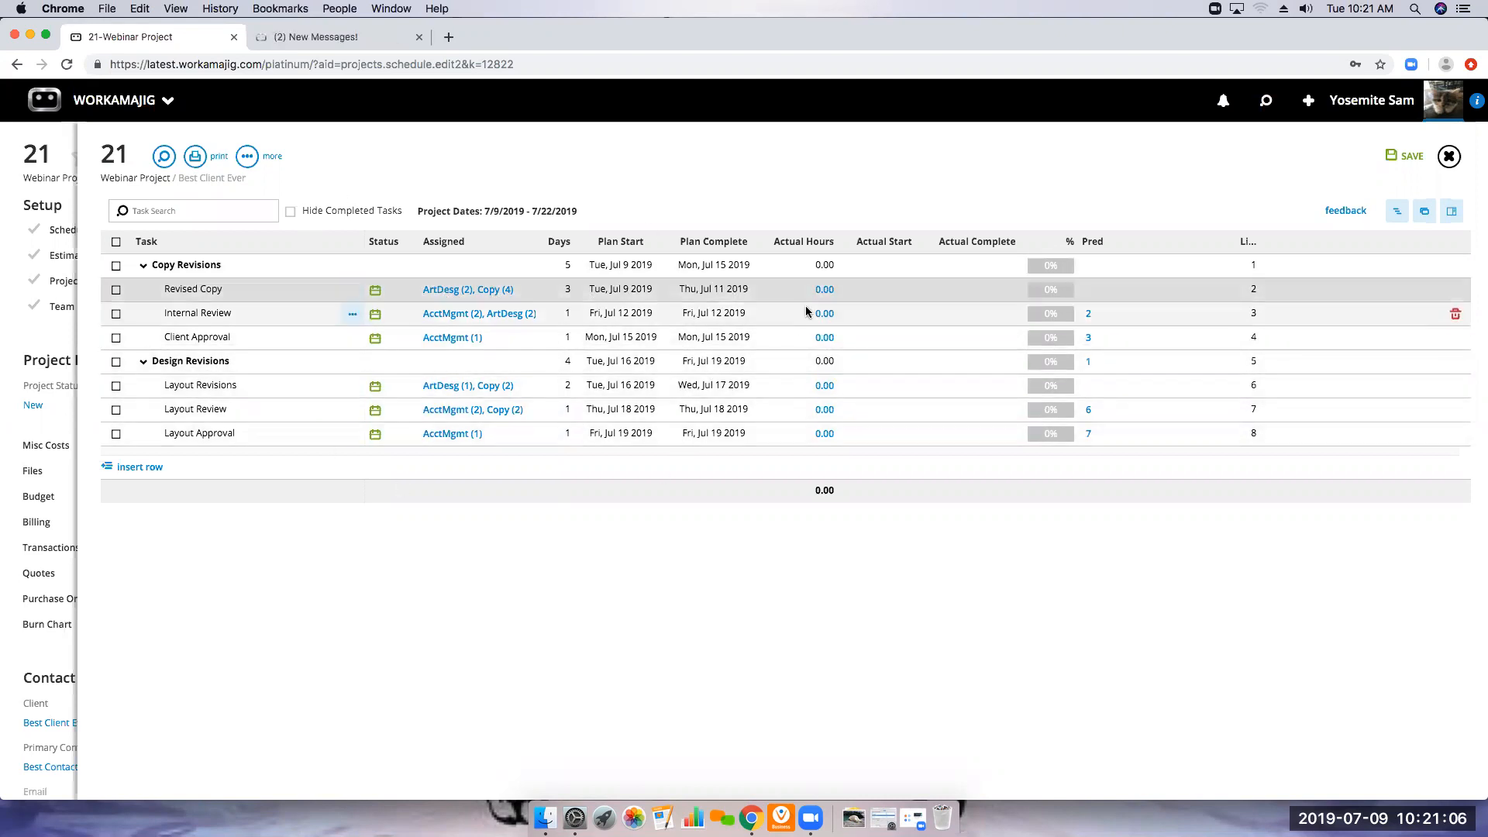
Show the Revised Copy task's details beside the schedule and examine its assignments, plan dates and constraint
click(1451, 216)
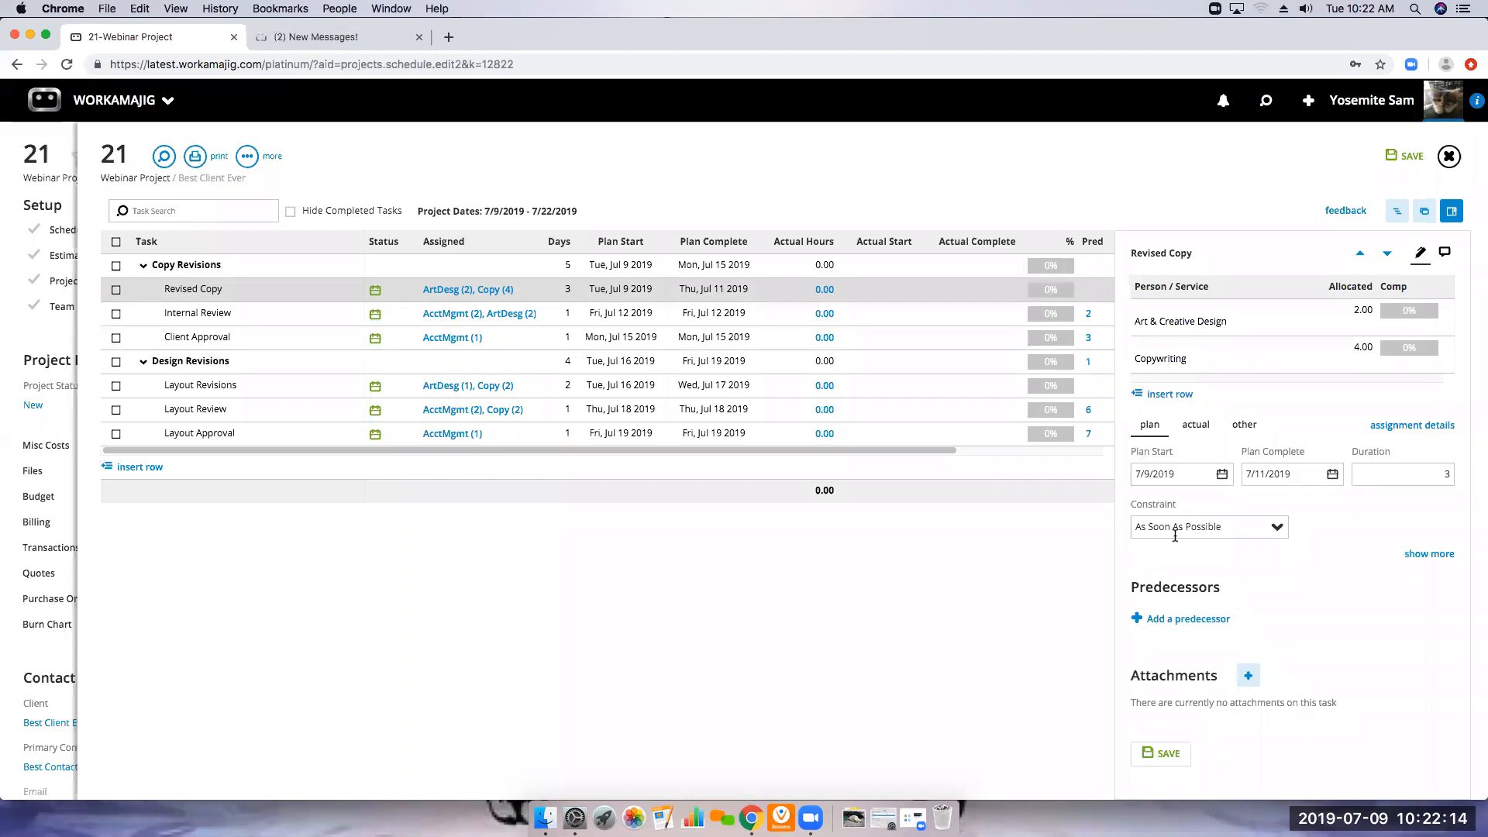
drag(852, 451, 964, 451)
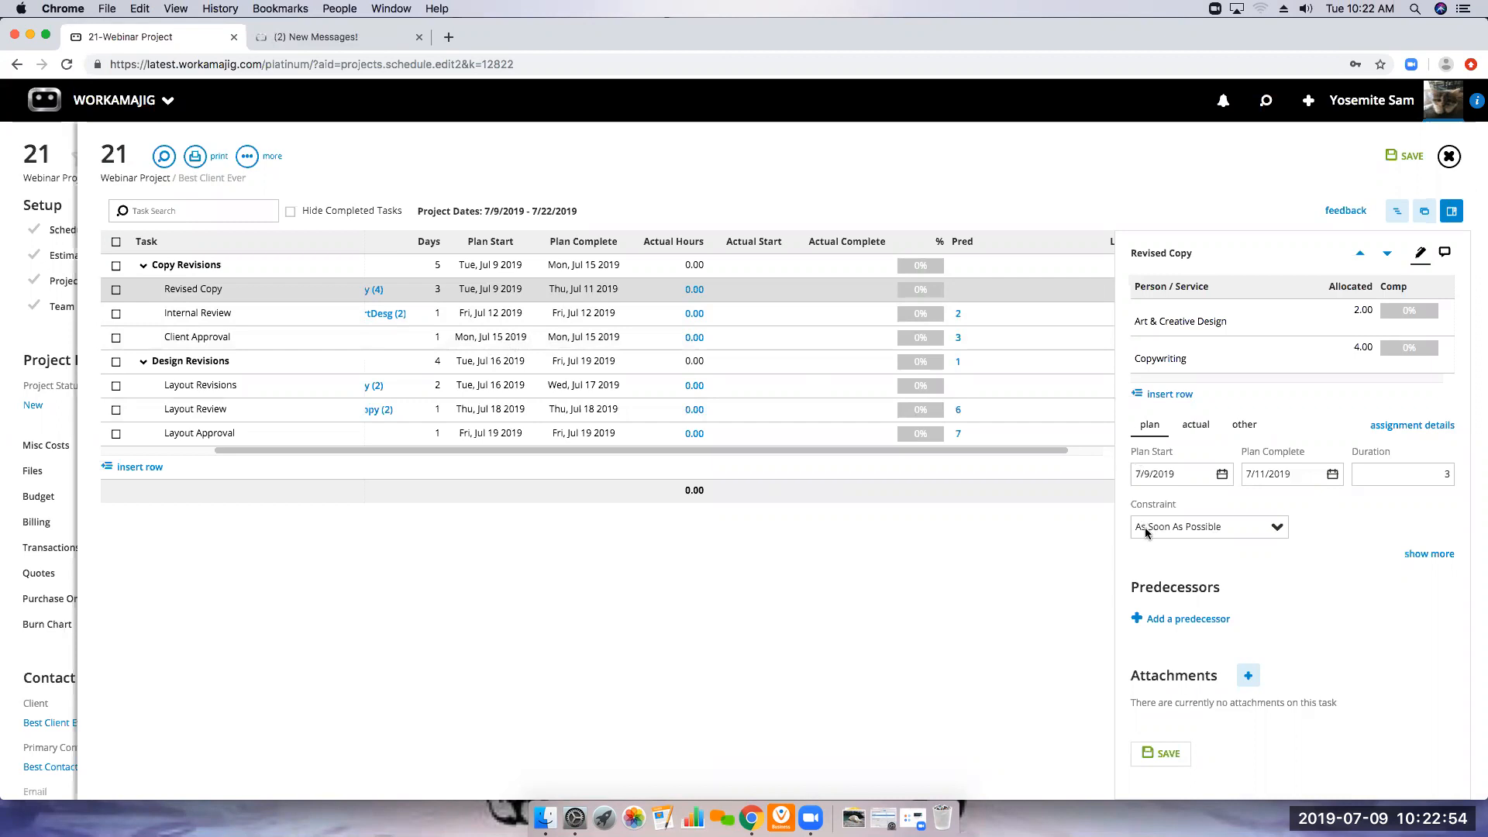
Save the Webinar Project's updated schedule and return to the project overview
click(519, 295)
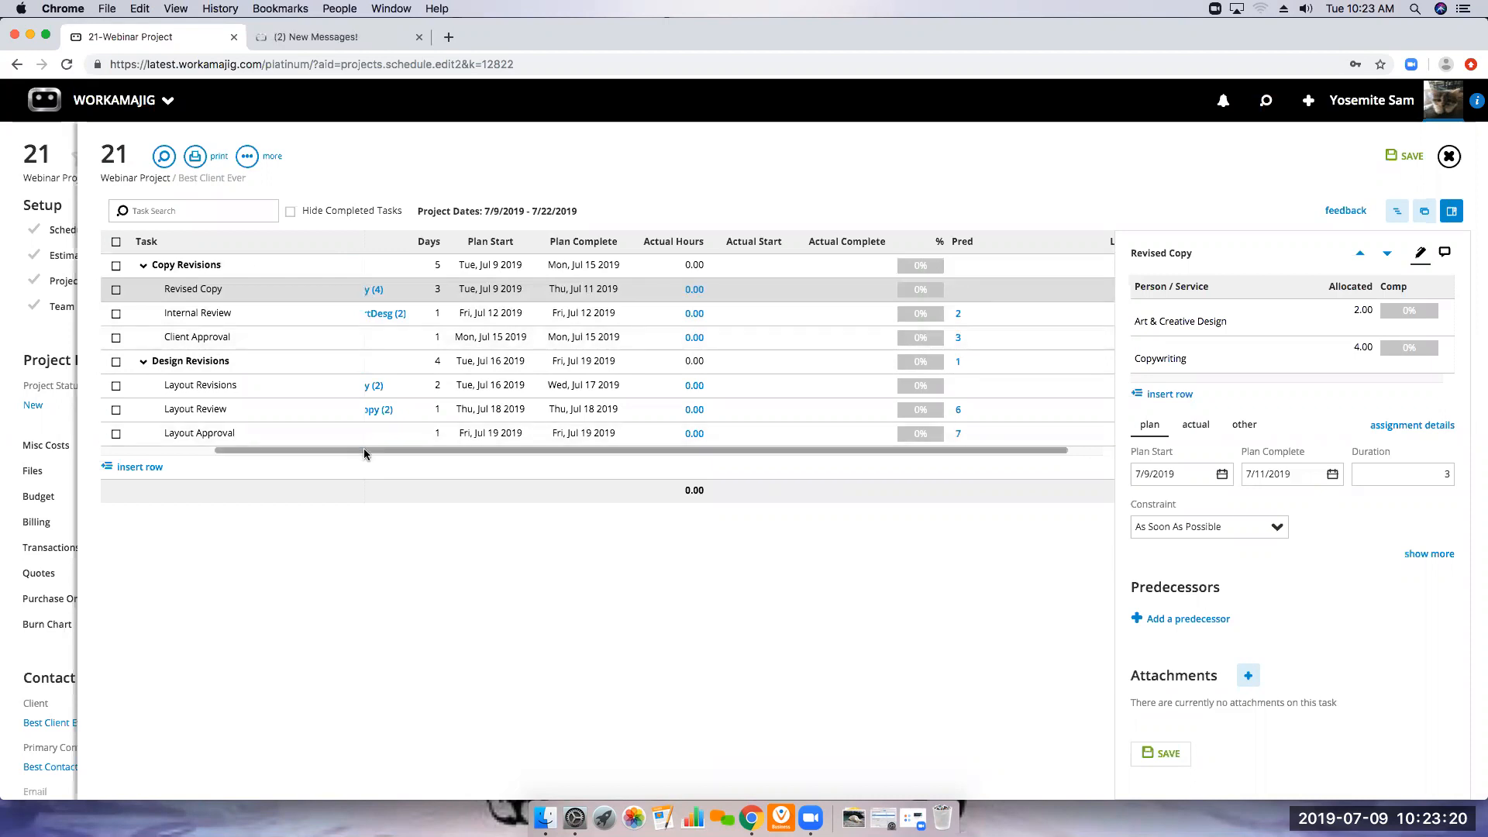
drag(366, 450, 243, 451)
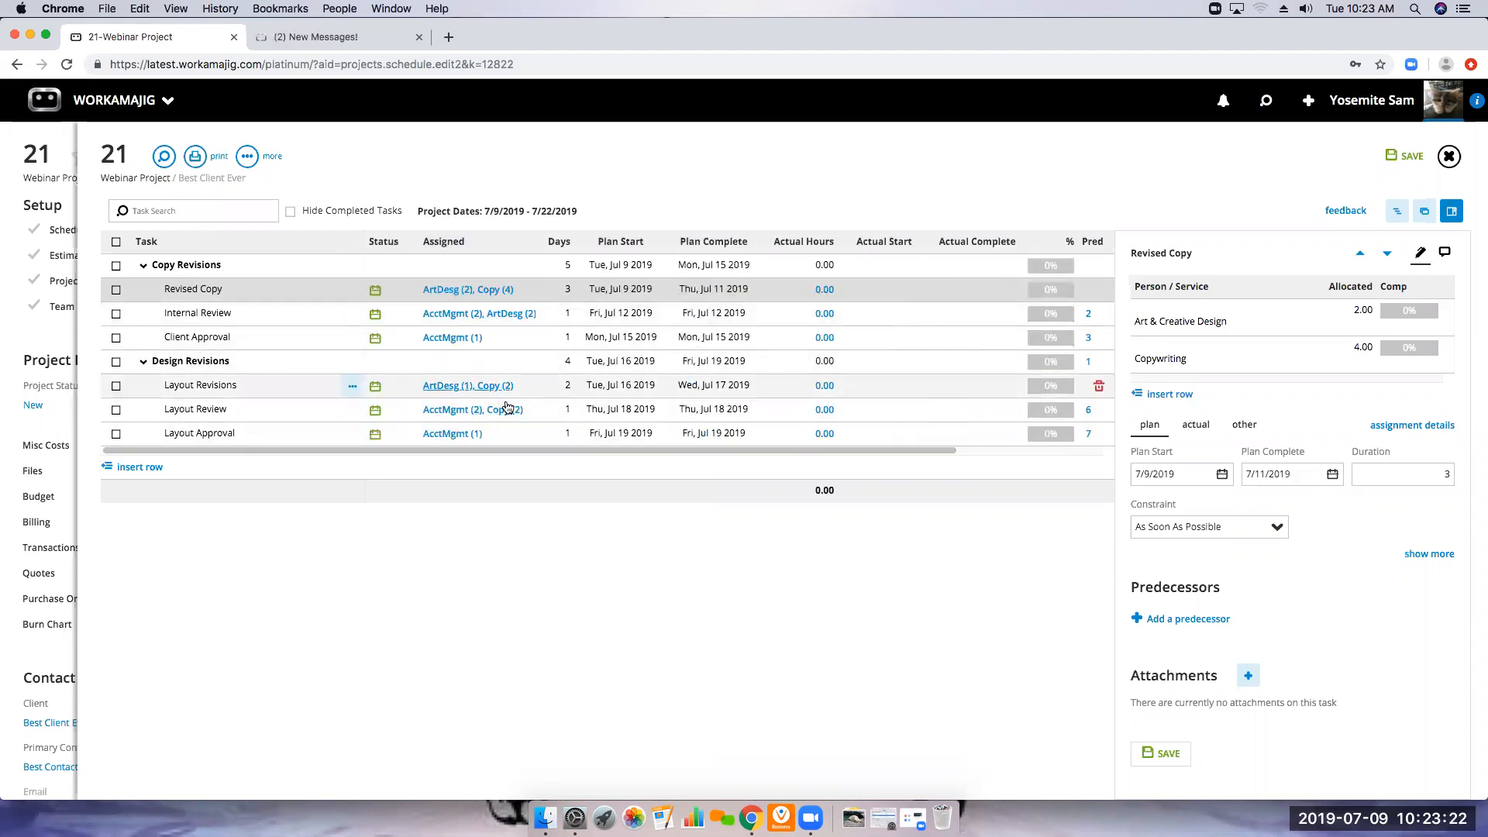
click(1399, 159)
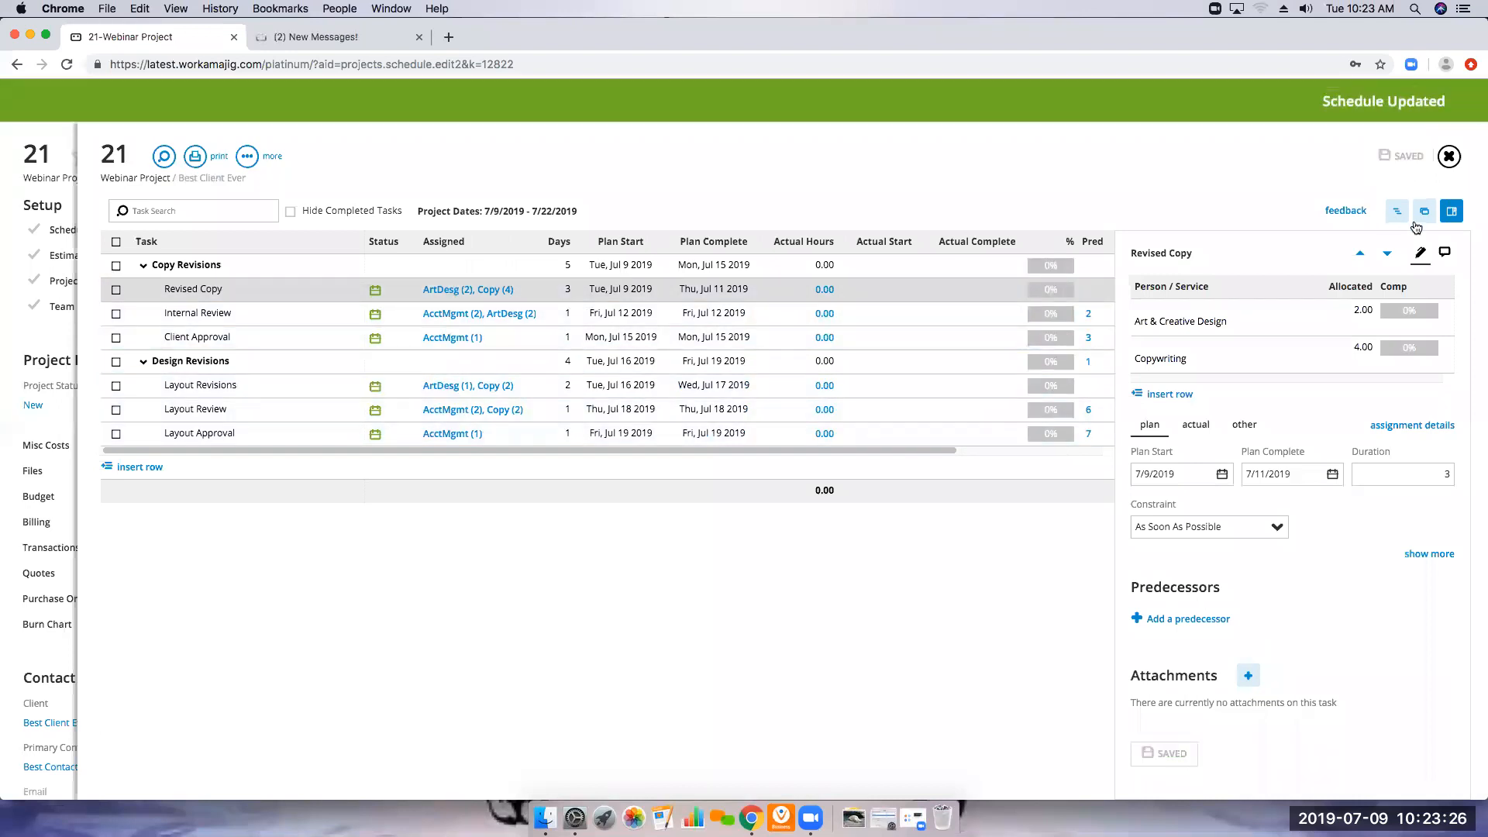
click(1449, 158)
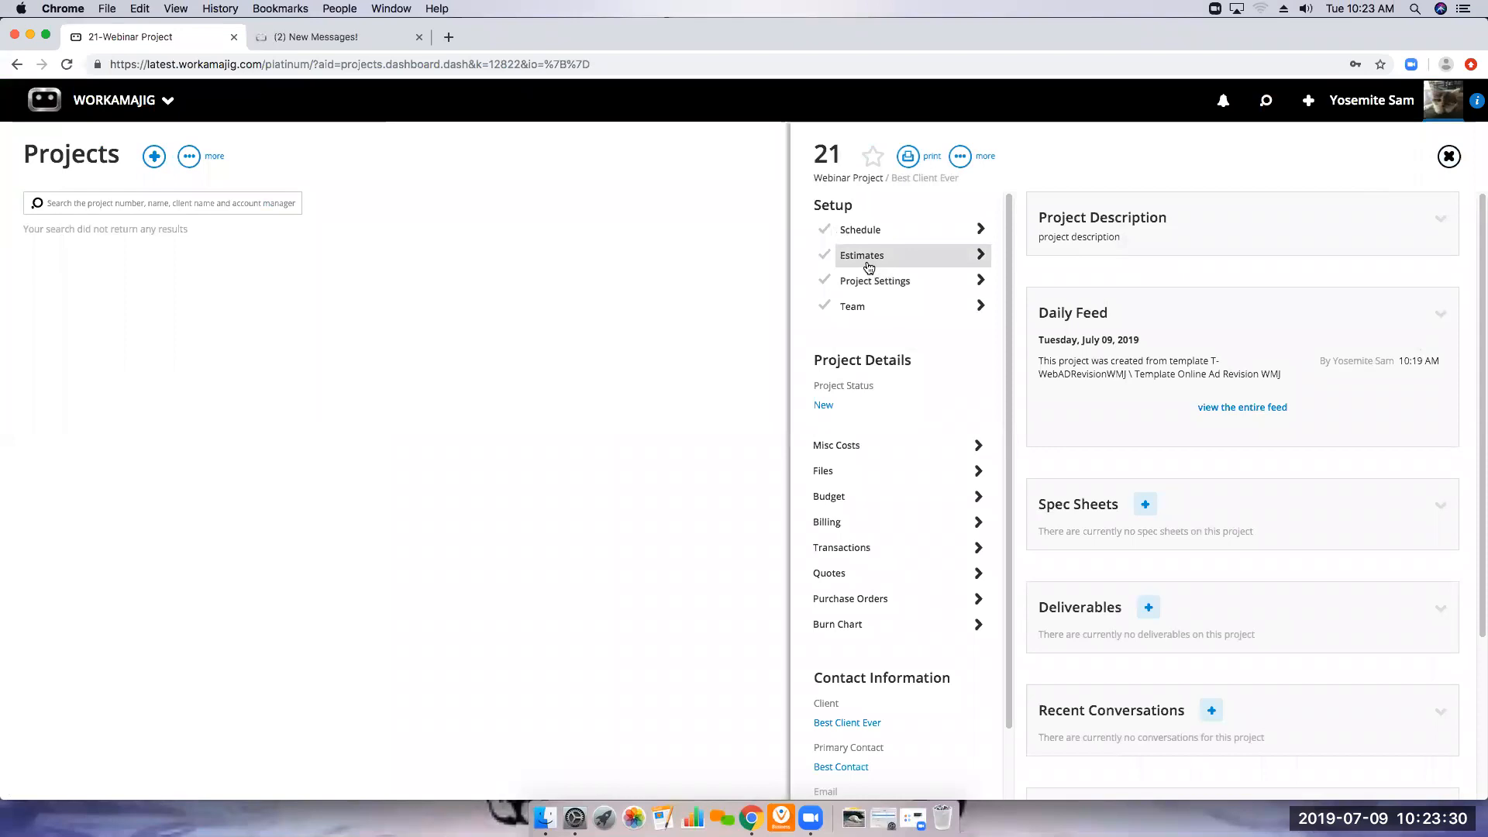
Reopen the schedule and examine the constraint options of the Revised Copy task, leaving its constraint unchanged
click(869, 267)
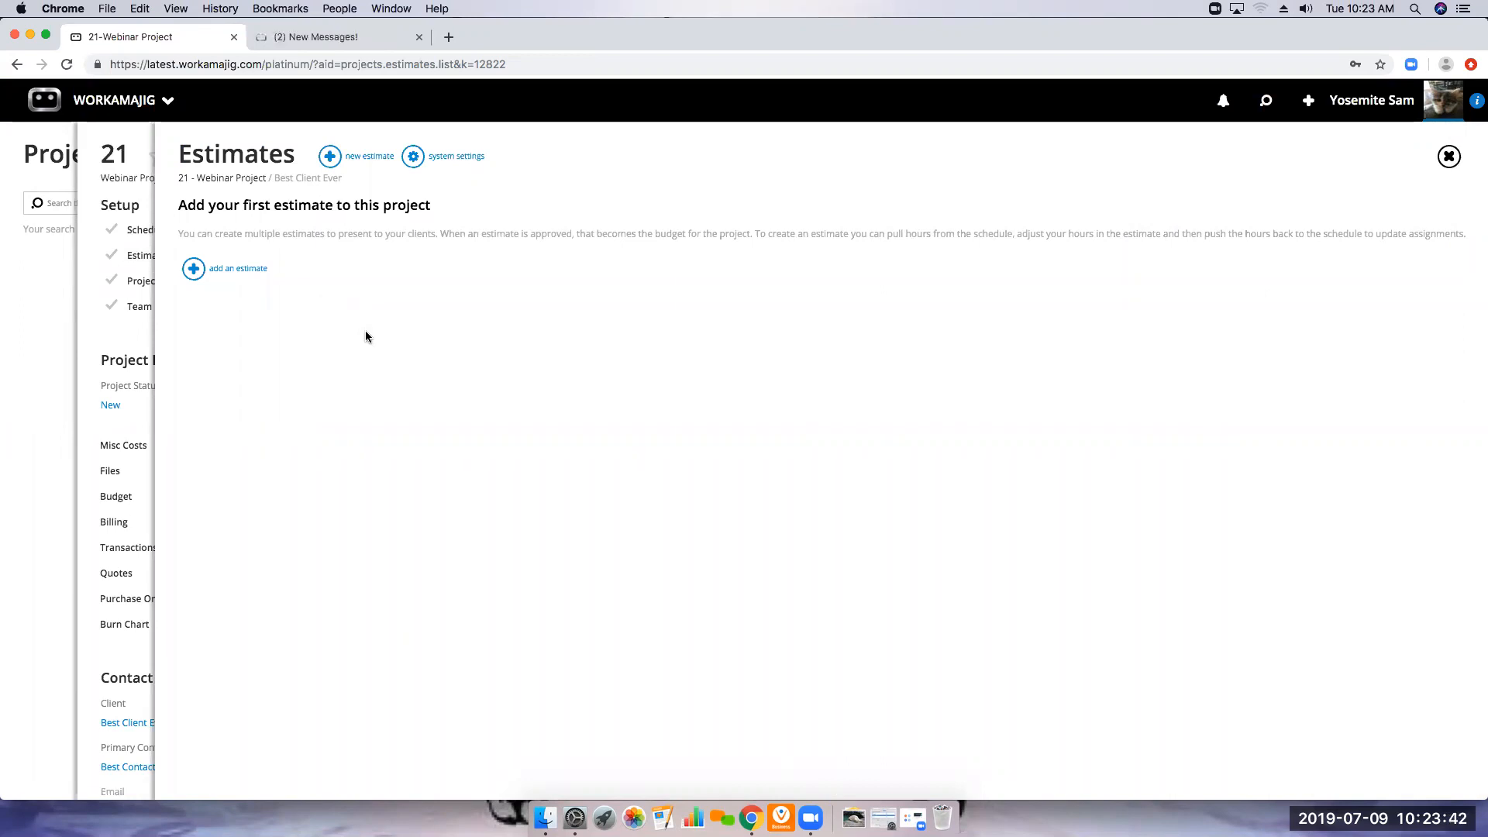
click(1448, 156)
click(861, 234)
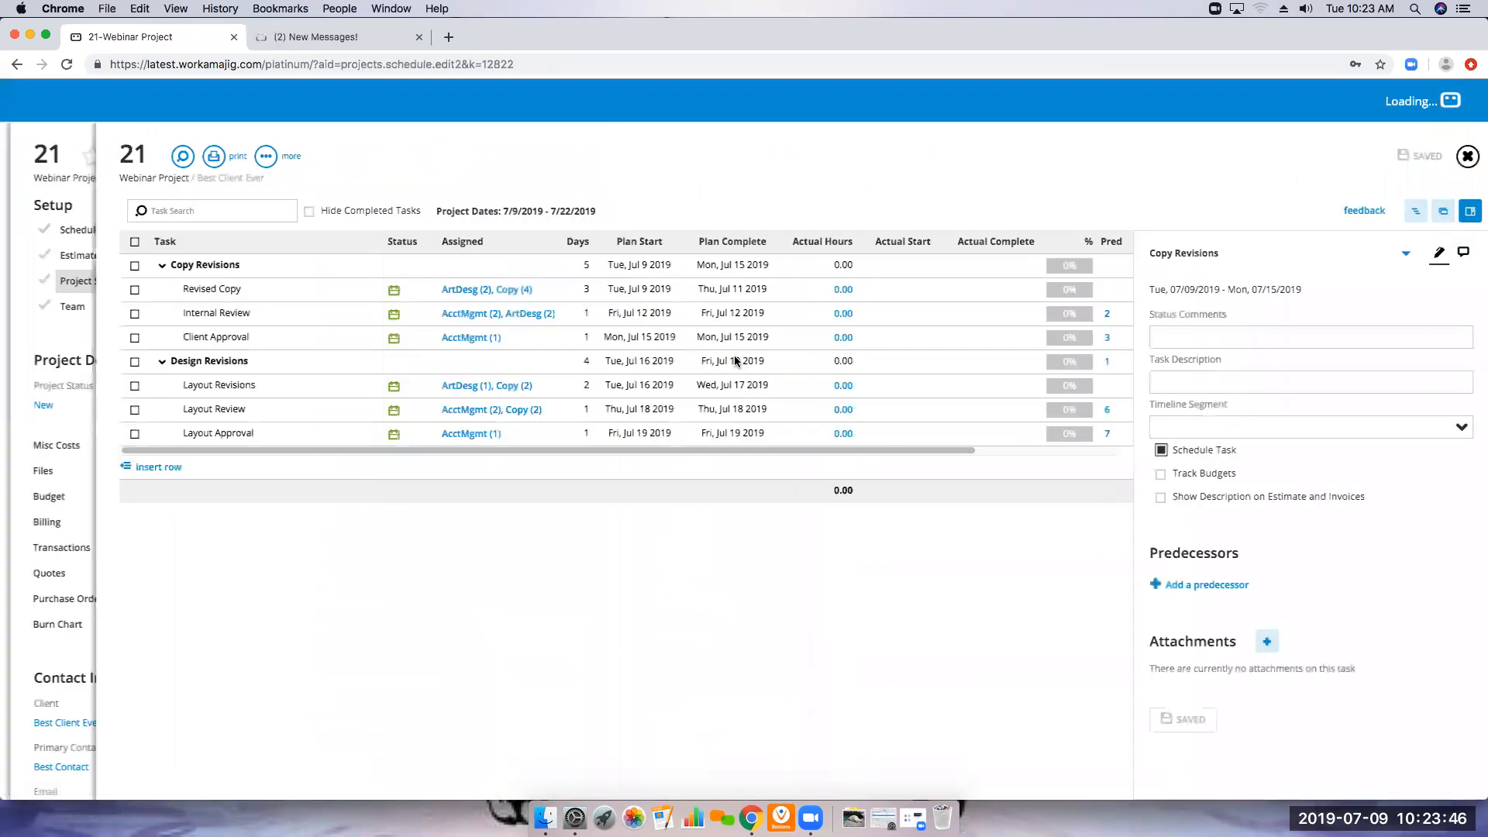
click(219, 293)
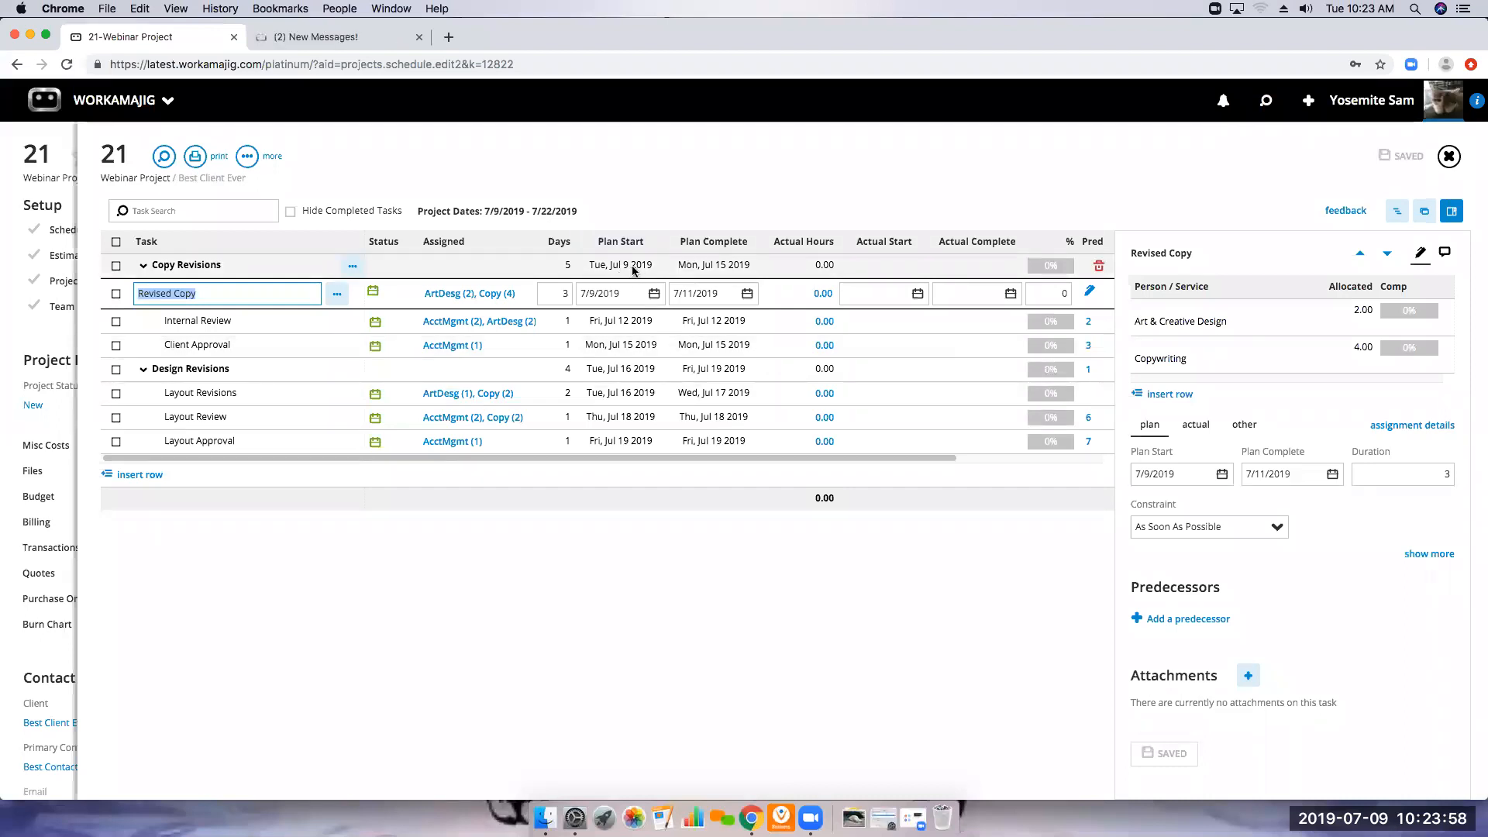
click(1276, 528)
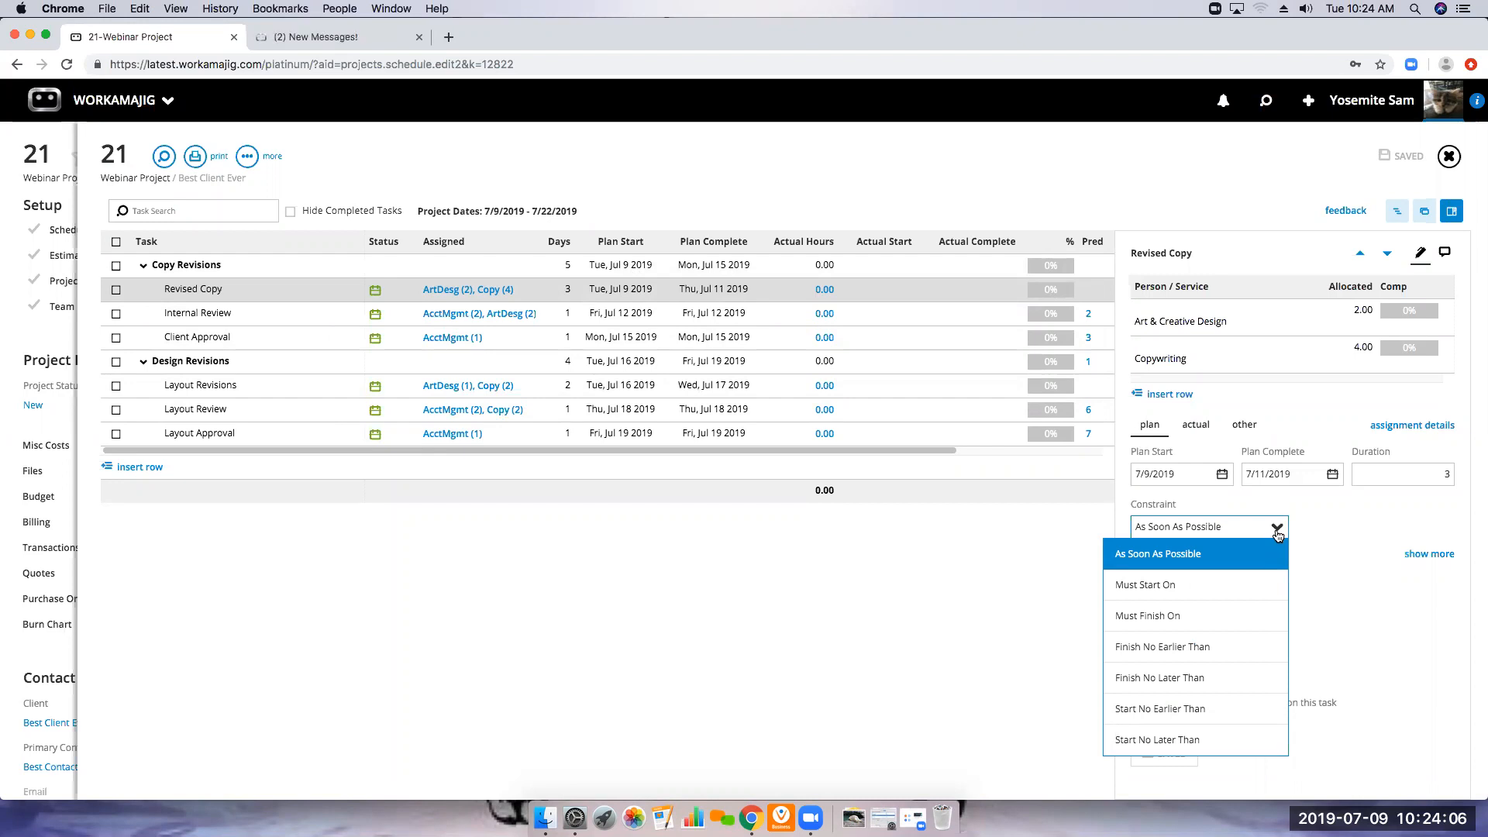
click(1359, 510)
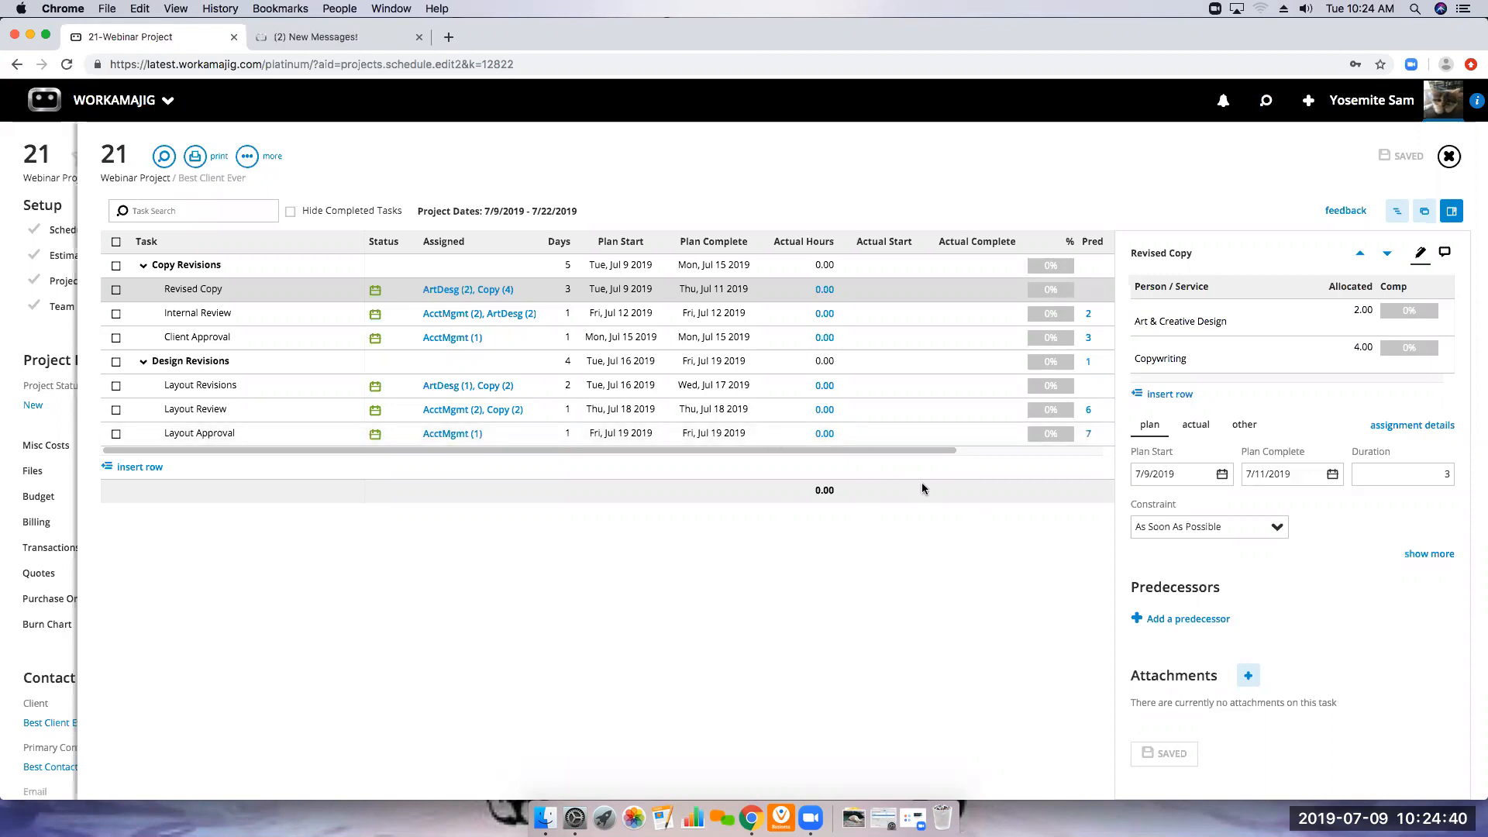
click(1448, 157)
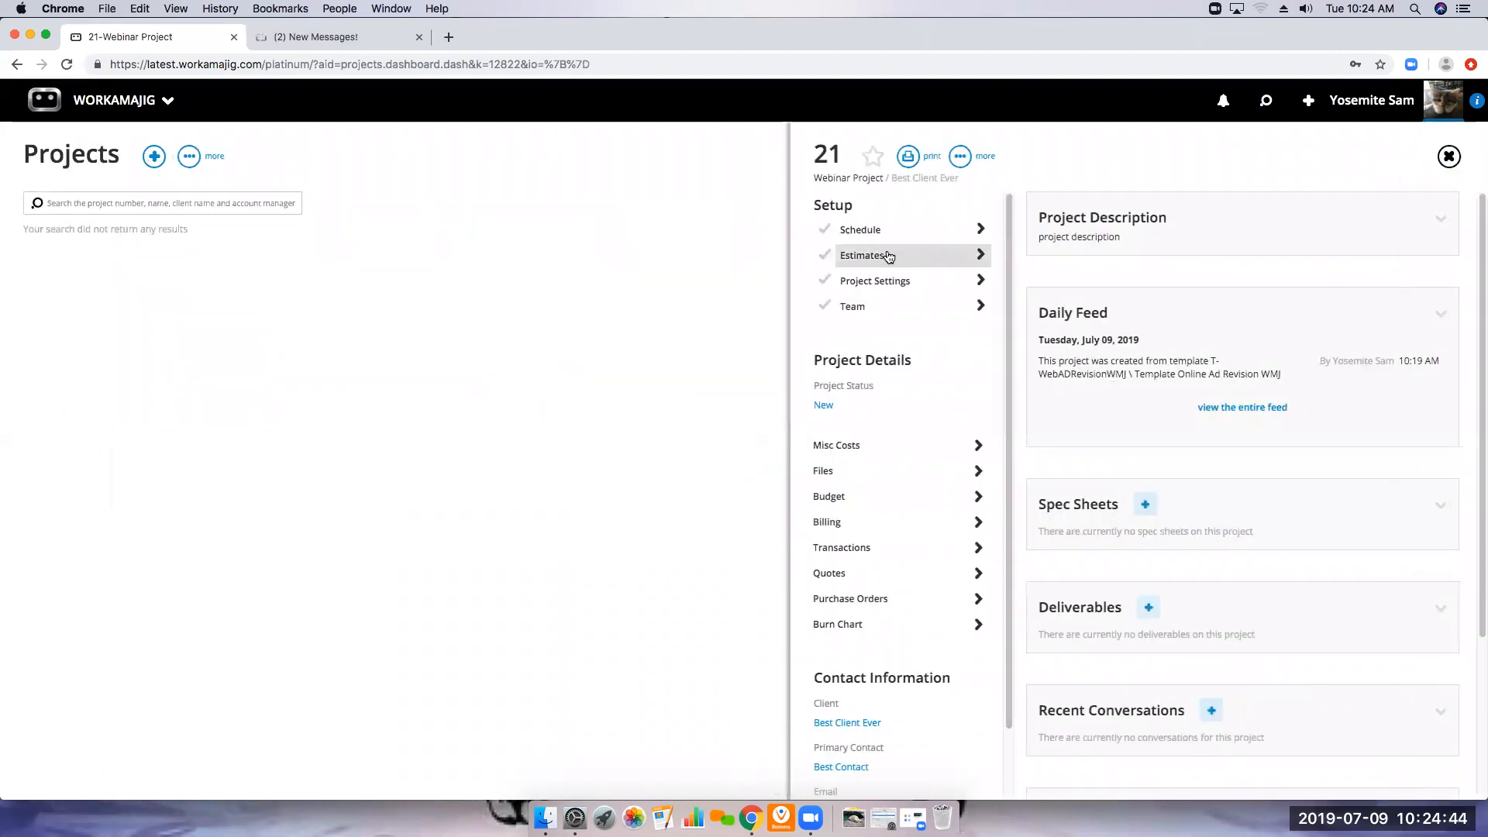
Create the project's first estimate with the name Webinar Project and save it
click(901, 257)
click(193, 268)
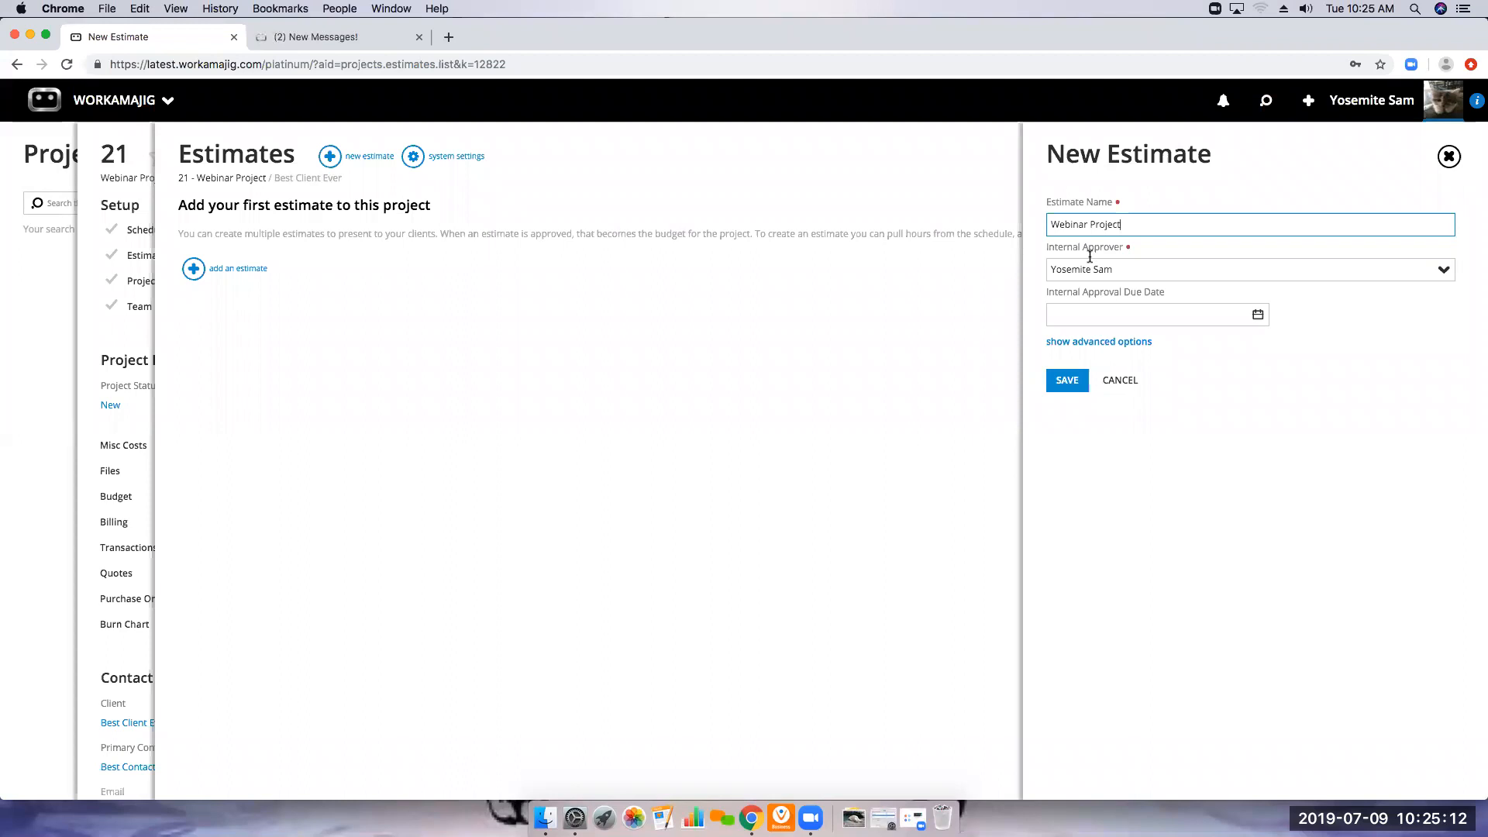
click(1064, 388)
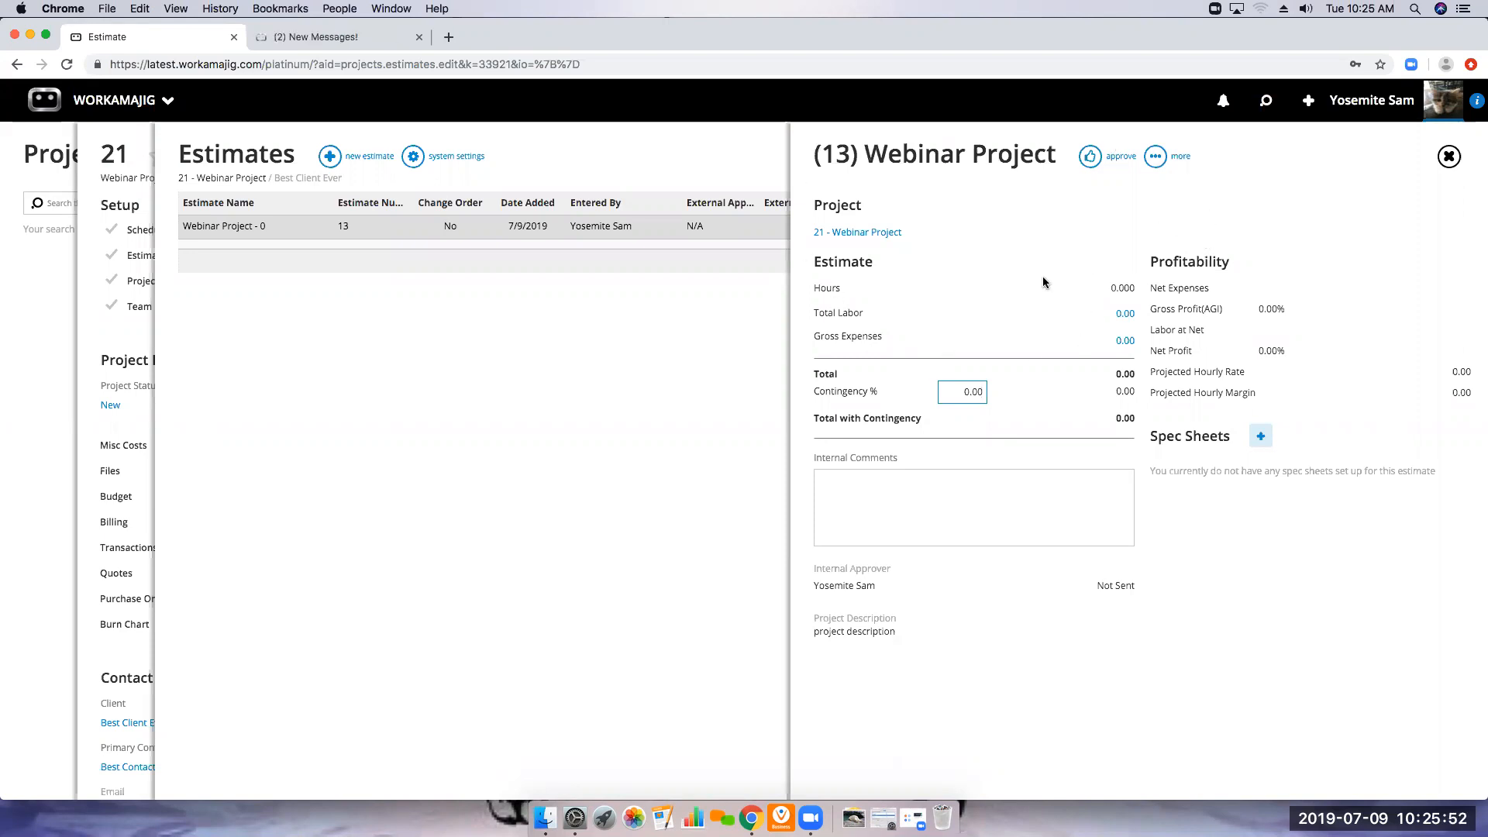
Open the estimate's total labor breakout by task and service, and pull its hours from the schedule
click(1123, 314)
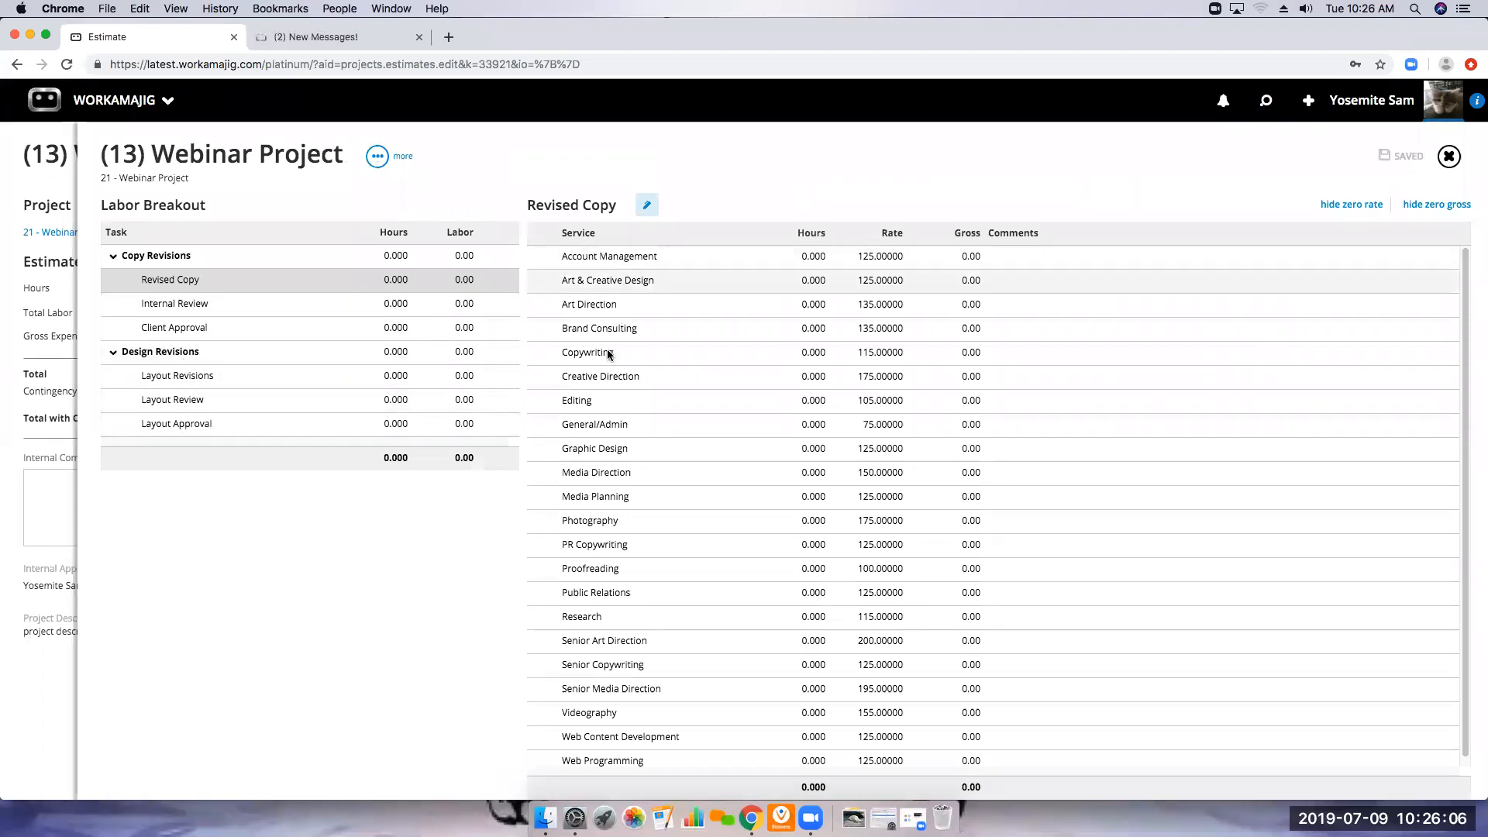
scroll(612, 440, down, 1)
scroll(624, 577, up, 1)
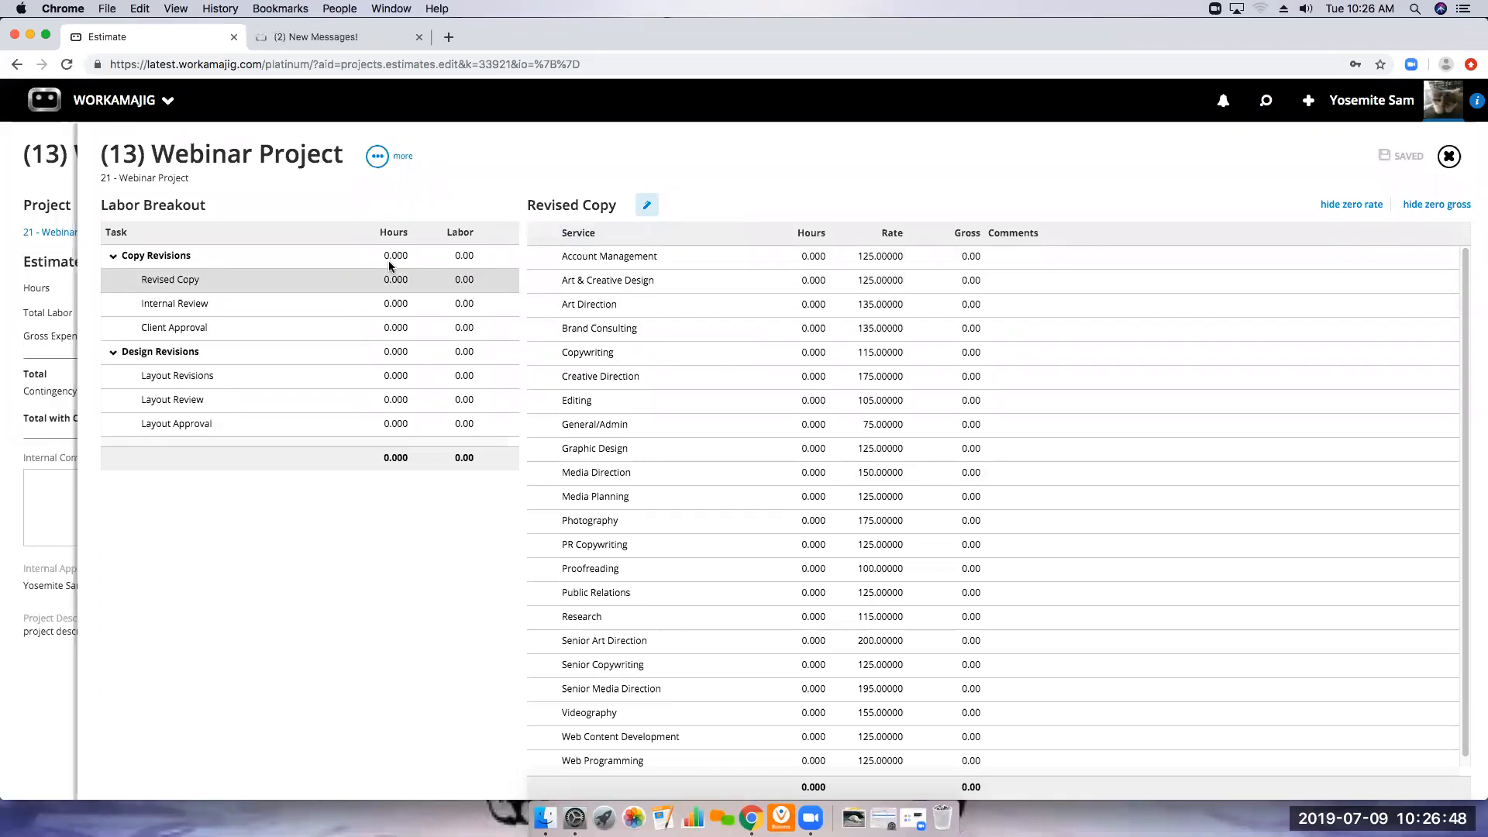
click(379, 159)
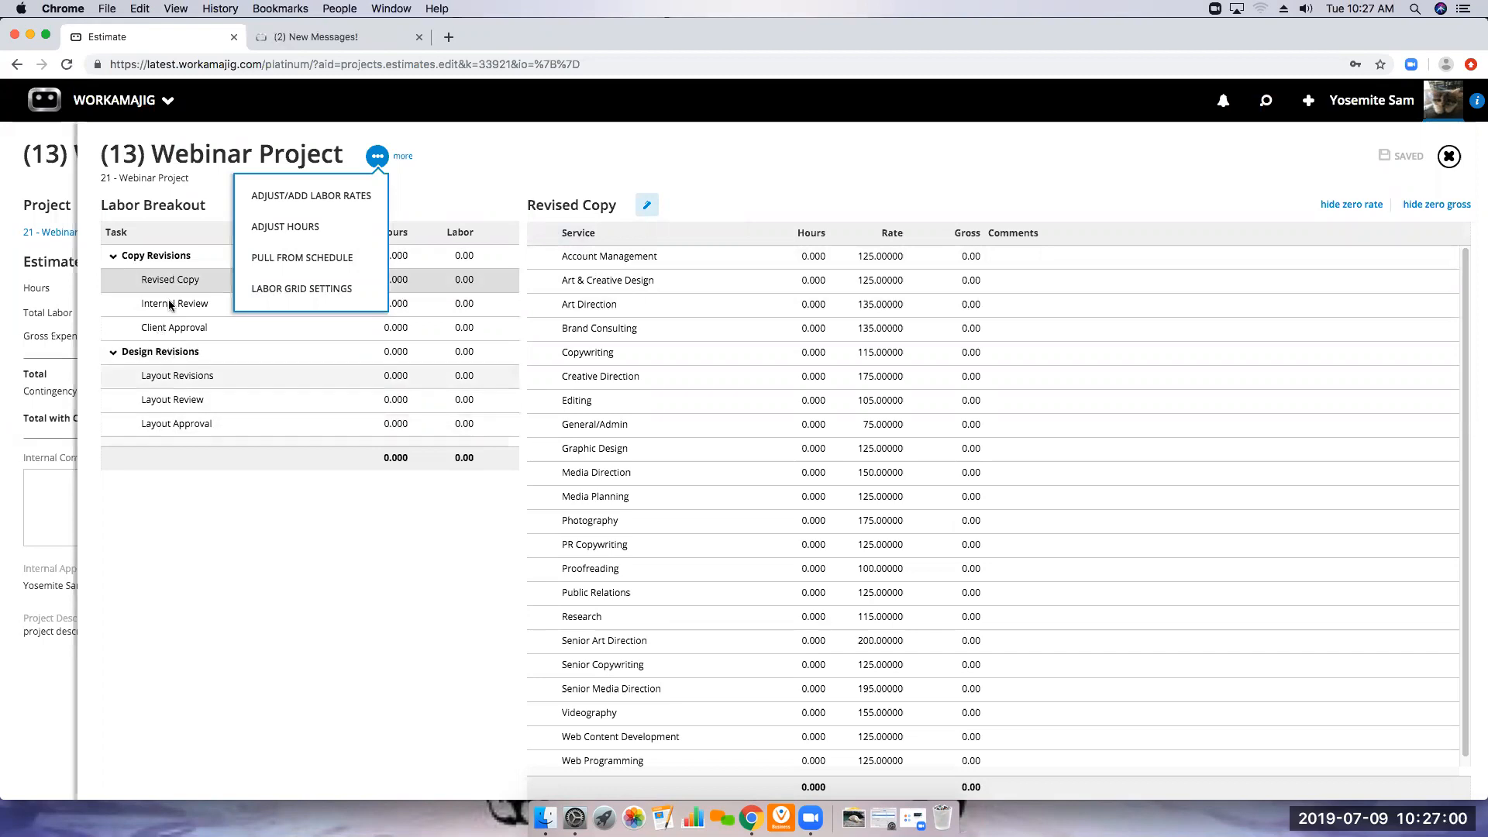
click(288, 267)
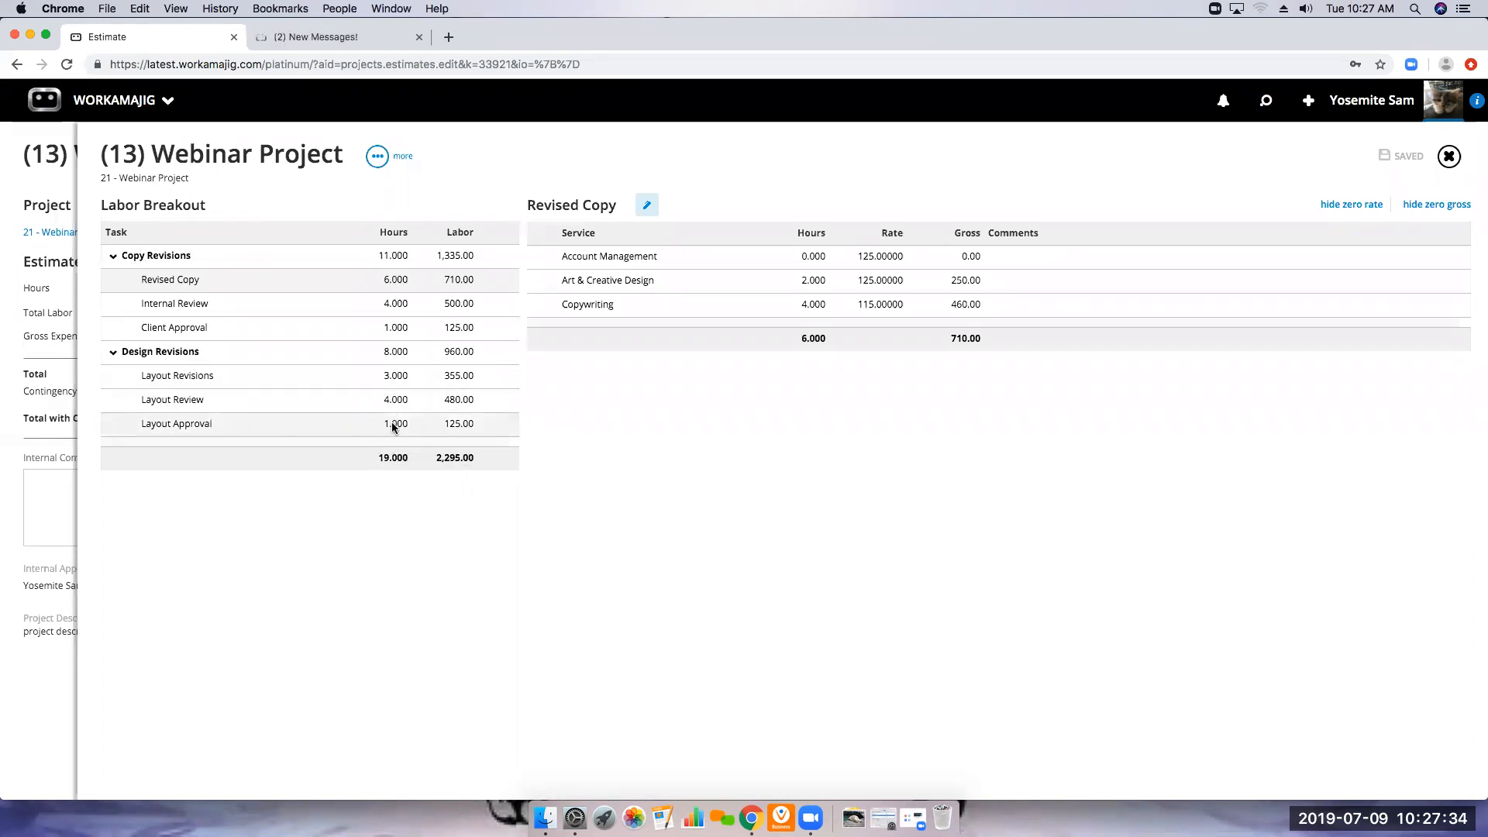
Set the Account Management hours of the Client Approval task to 2 and return to the estimate summary
click(400, 335)
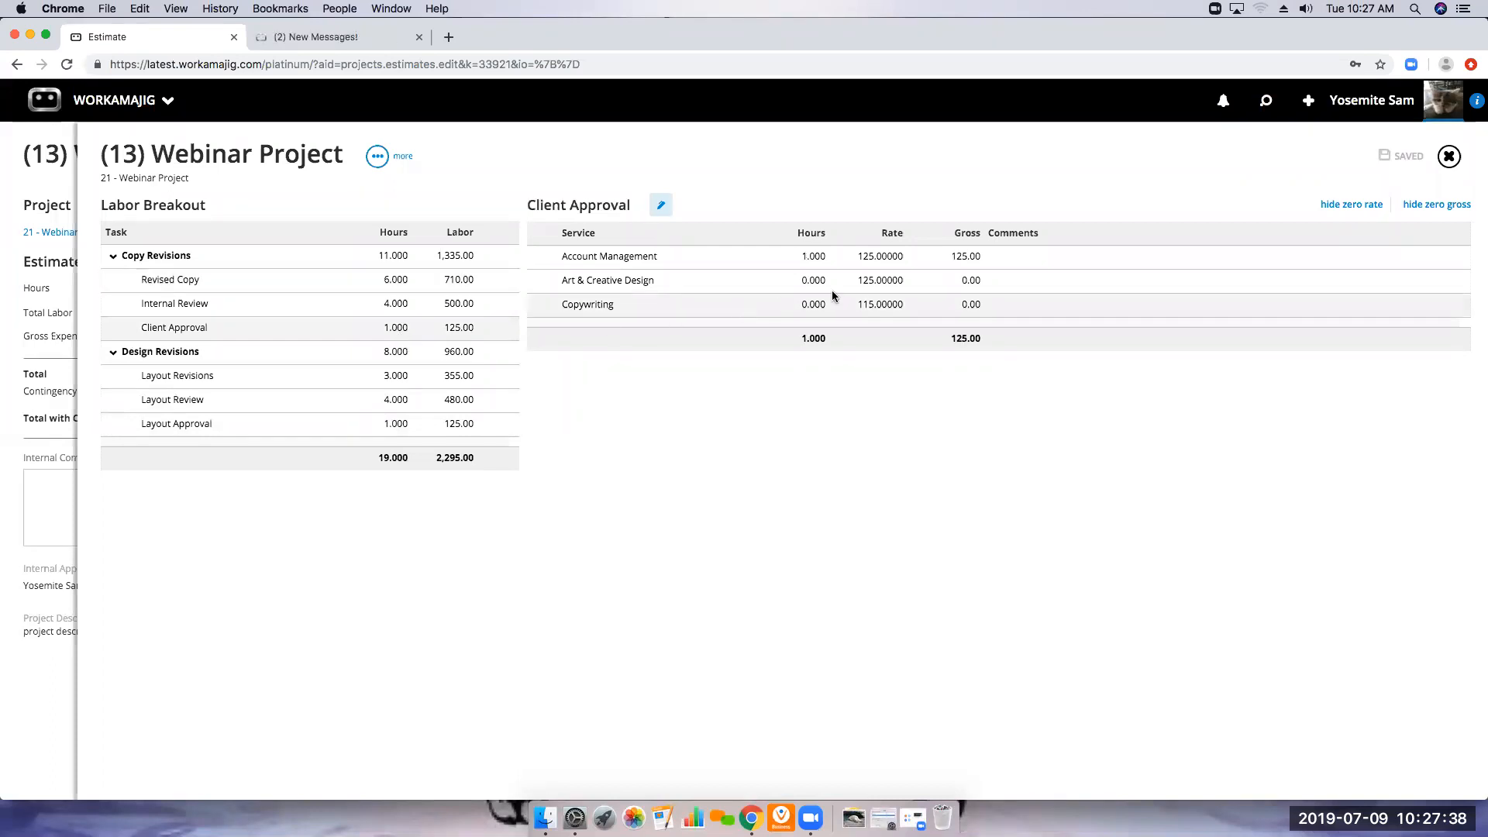
click(804, 257)
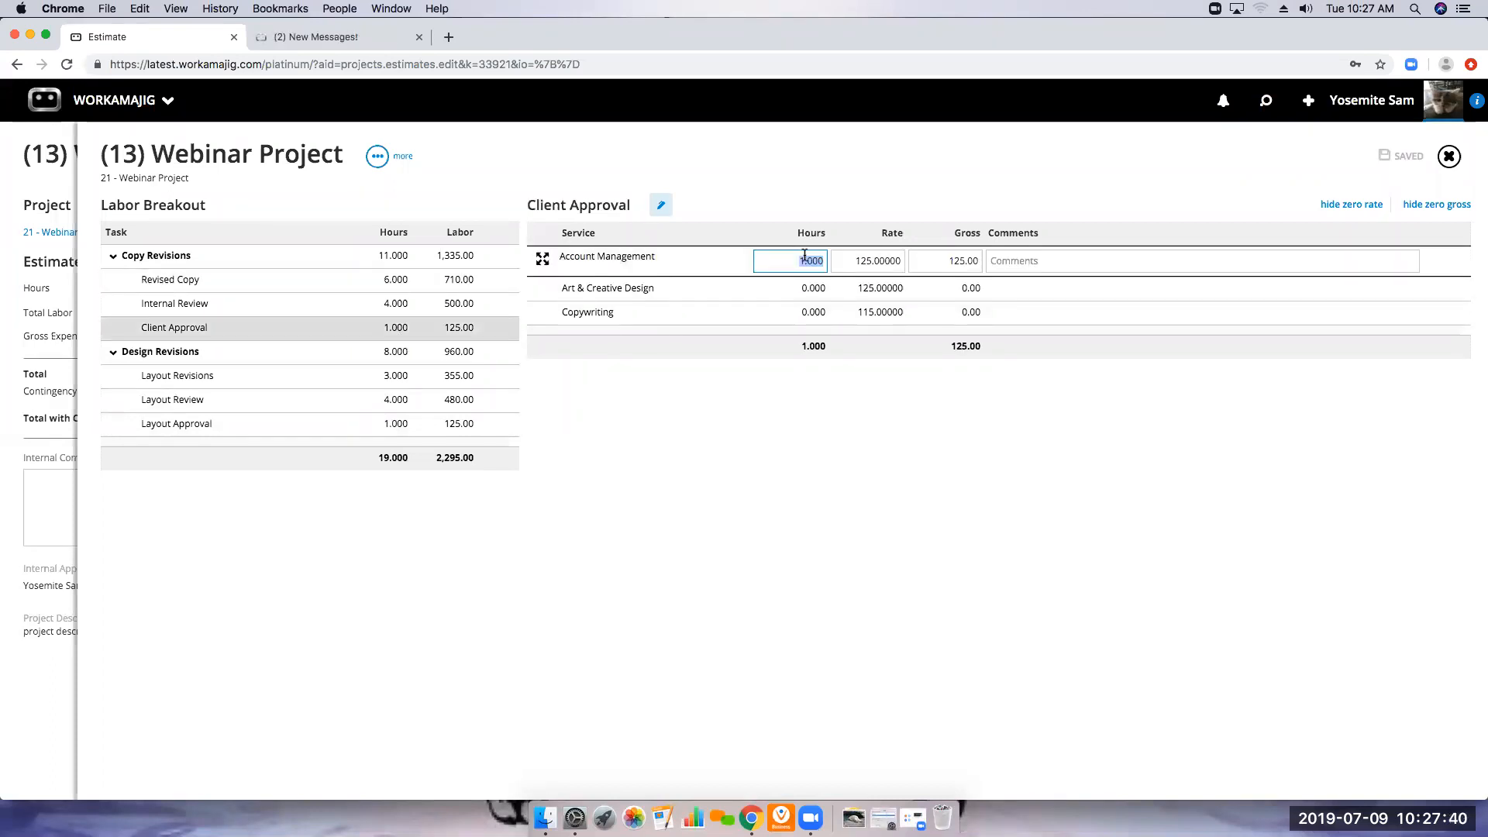
text(2)
click(853, 452)
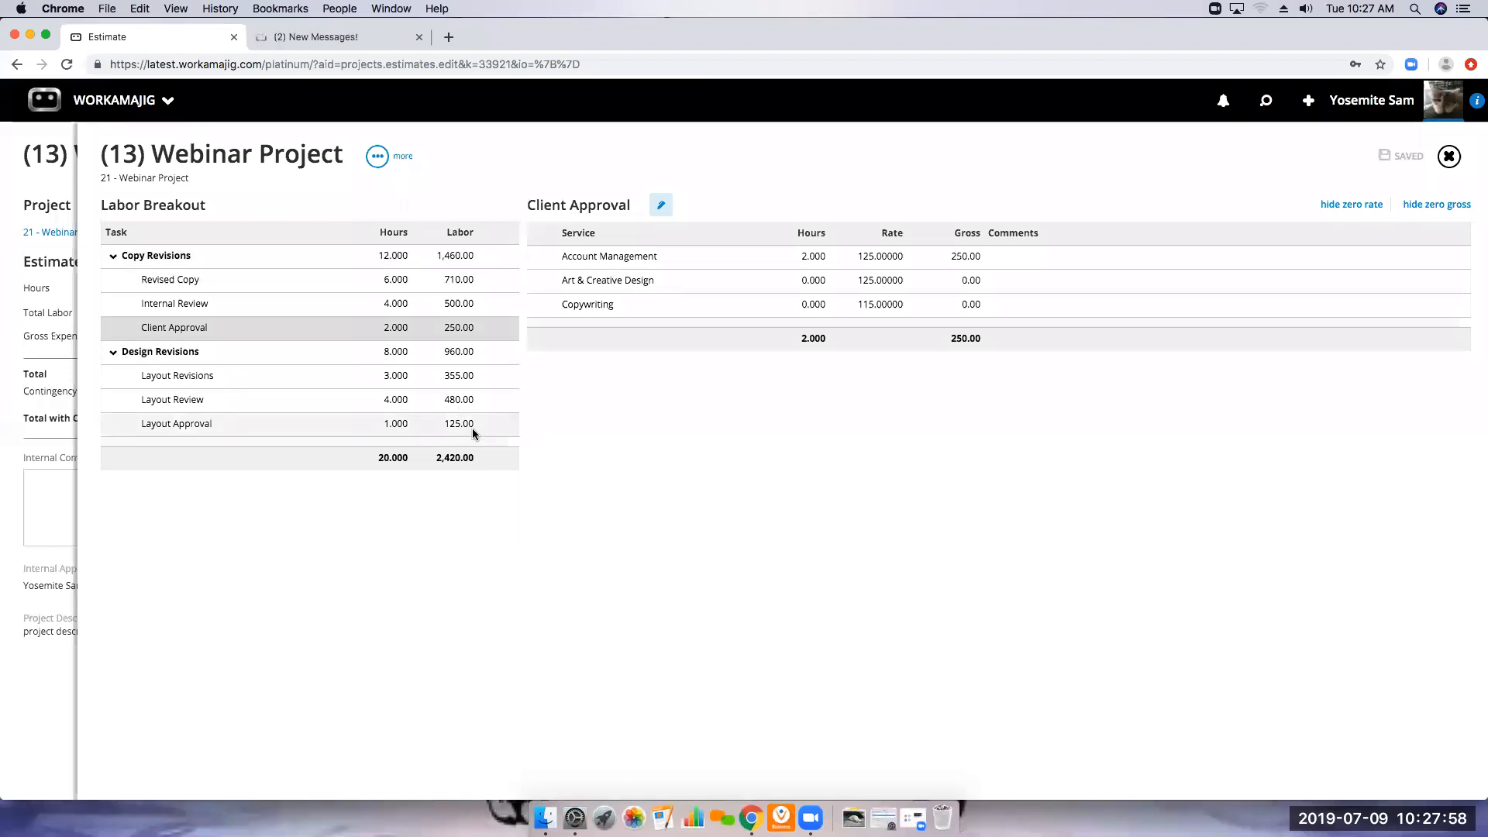
click(1449, 158)
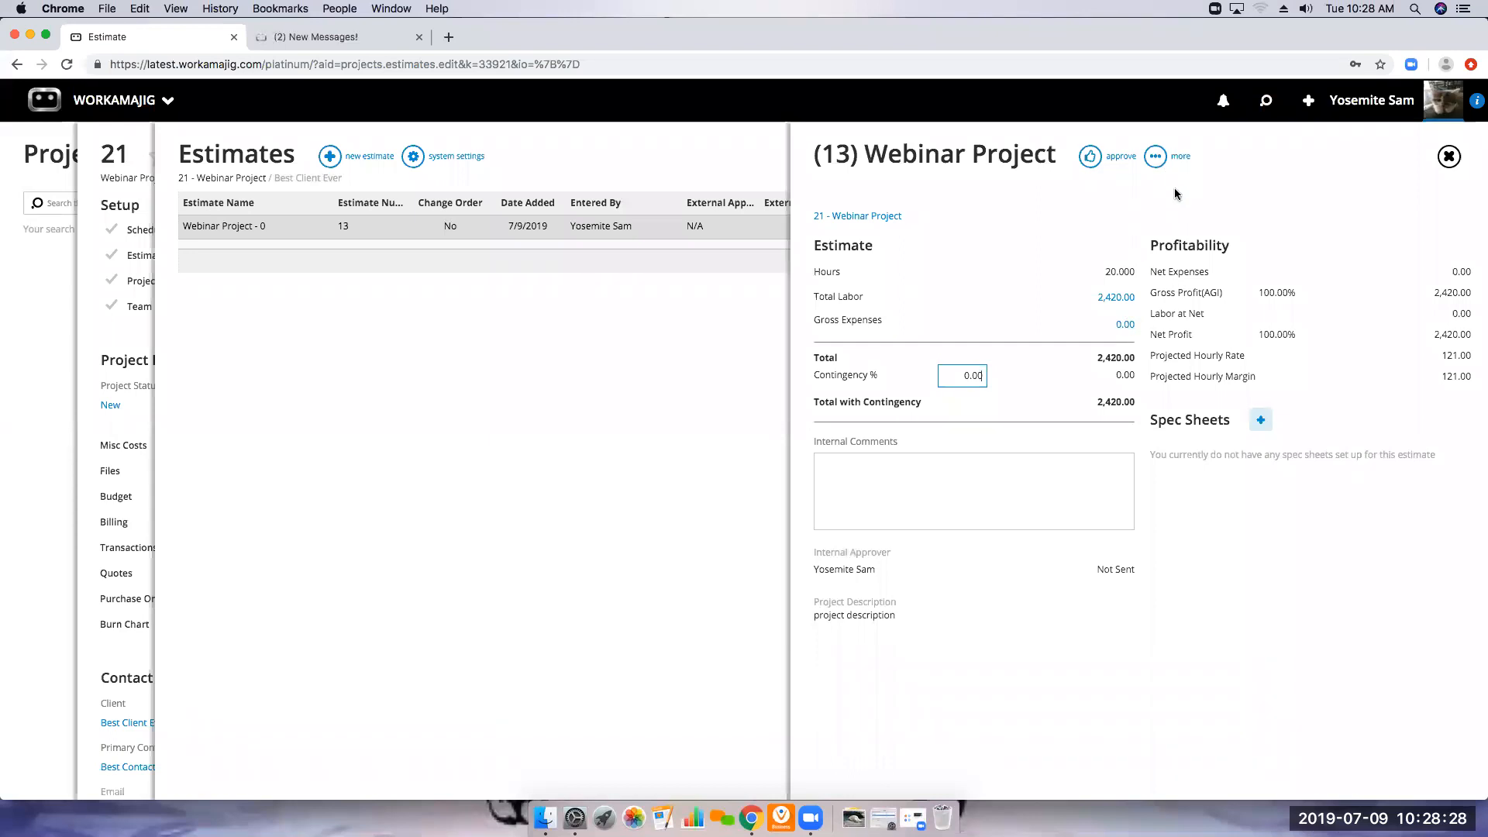
Review the estimate's settings, including its approval, billing and estimate template options, without changing them
click(1155, 157)
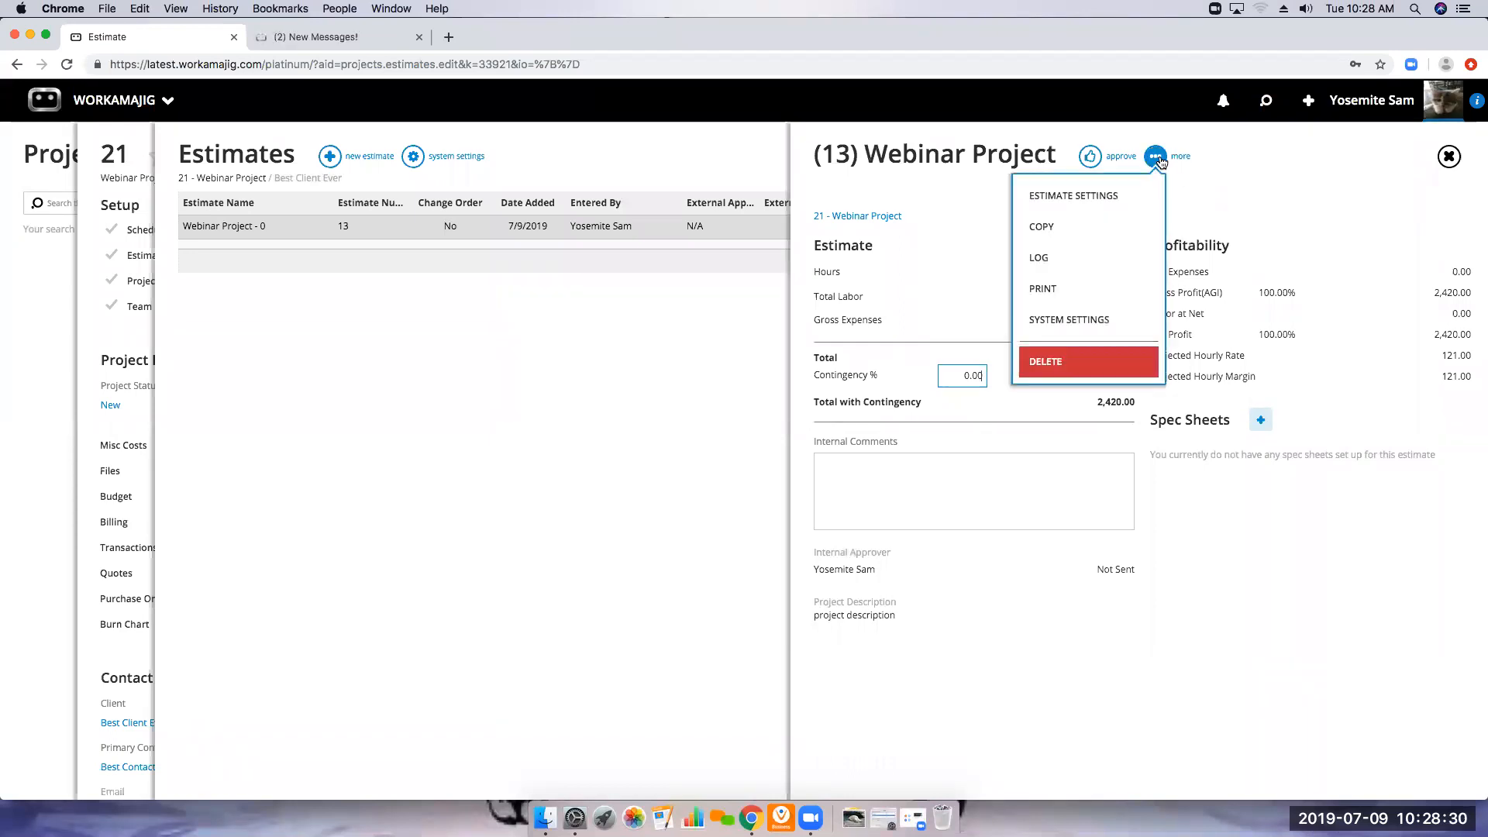
click(1121, 198)
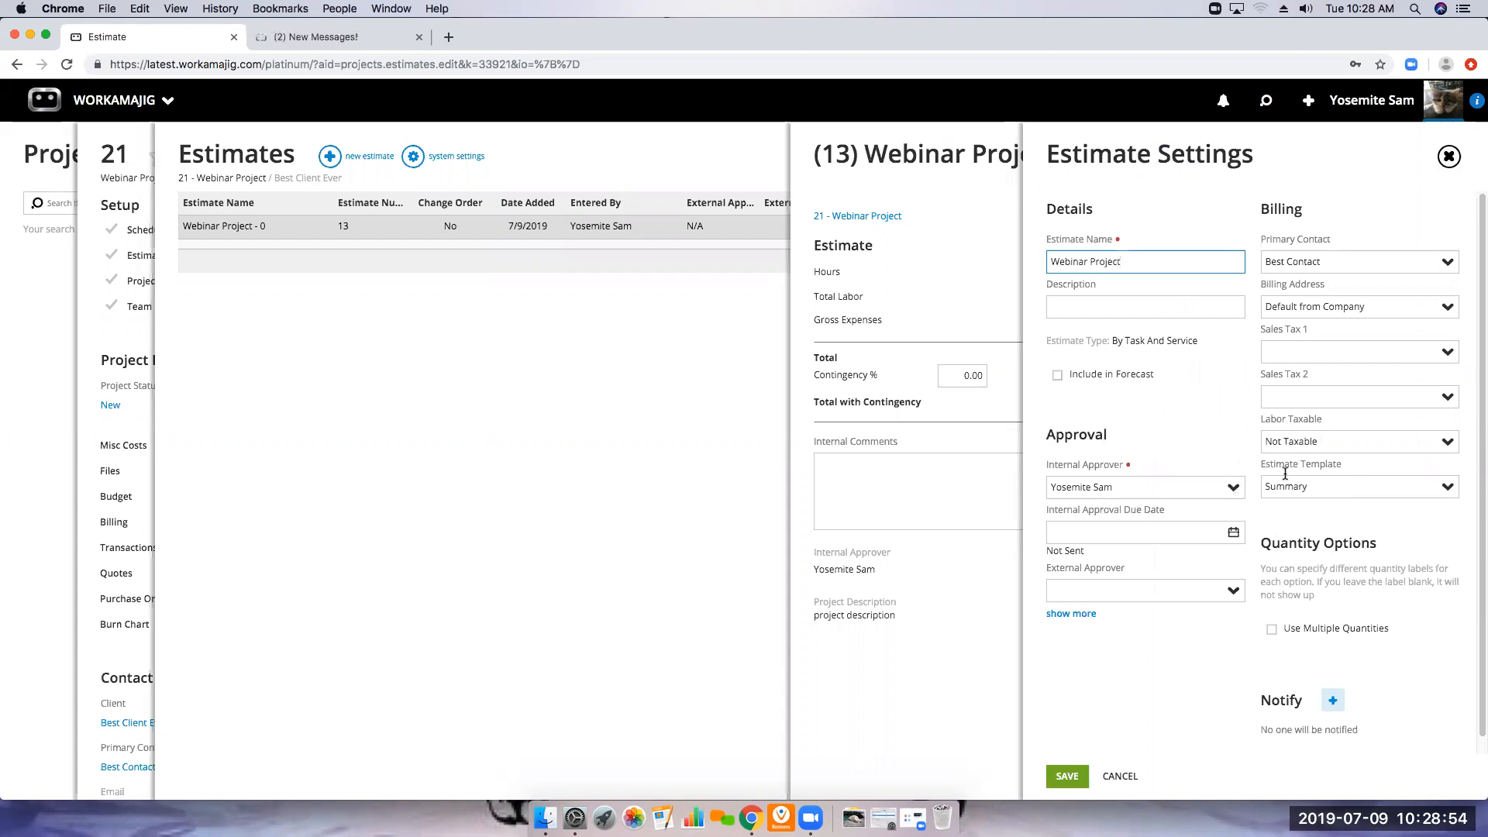
click(1444, 163)
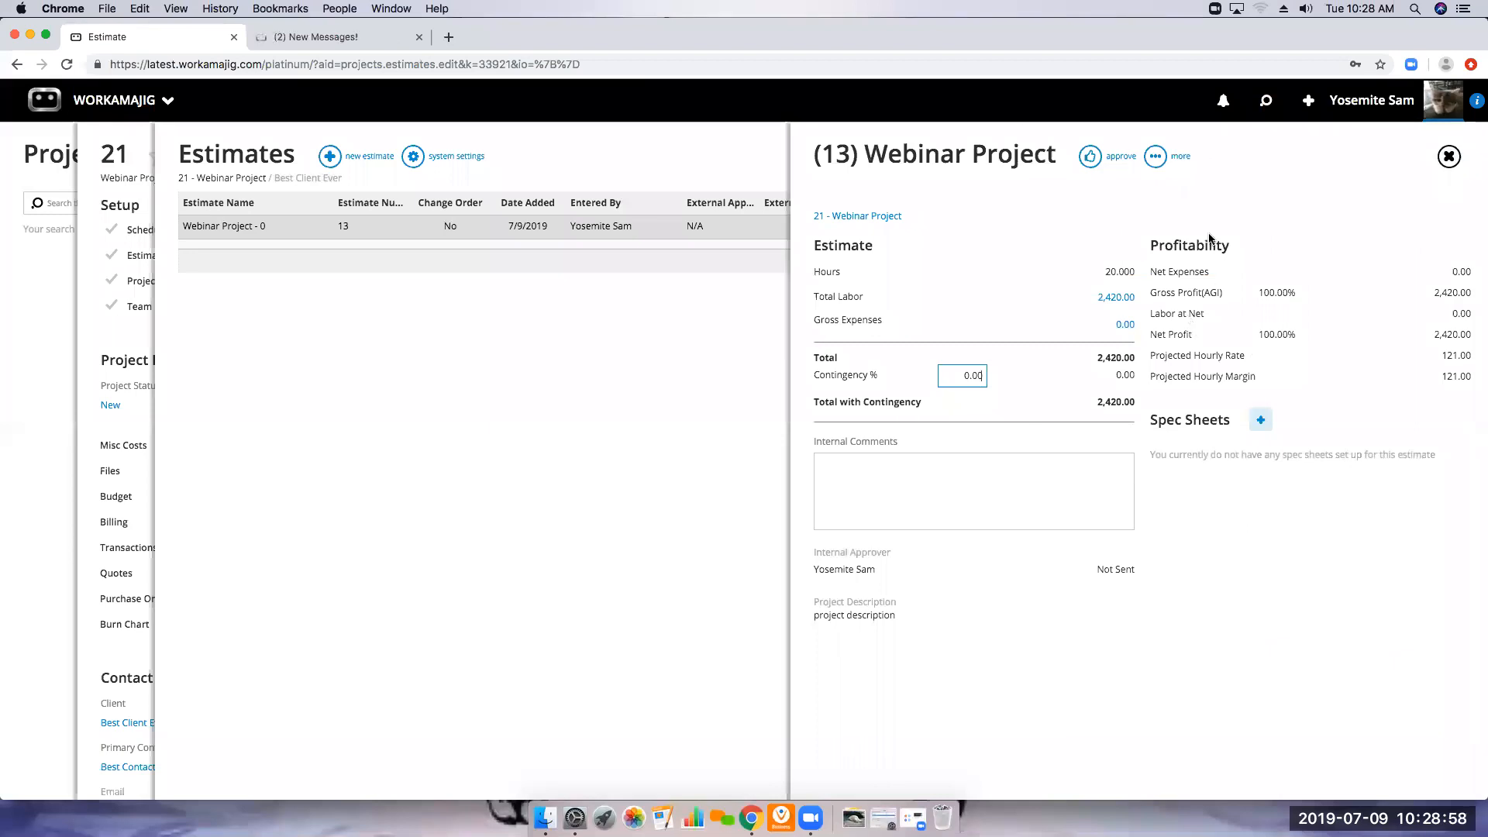
Preview the printable version of the Webinar Project estimate and close it
click(1155, 157)
click(1098, 288)
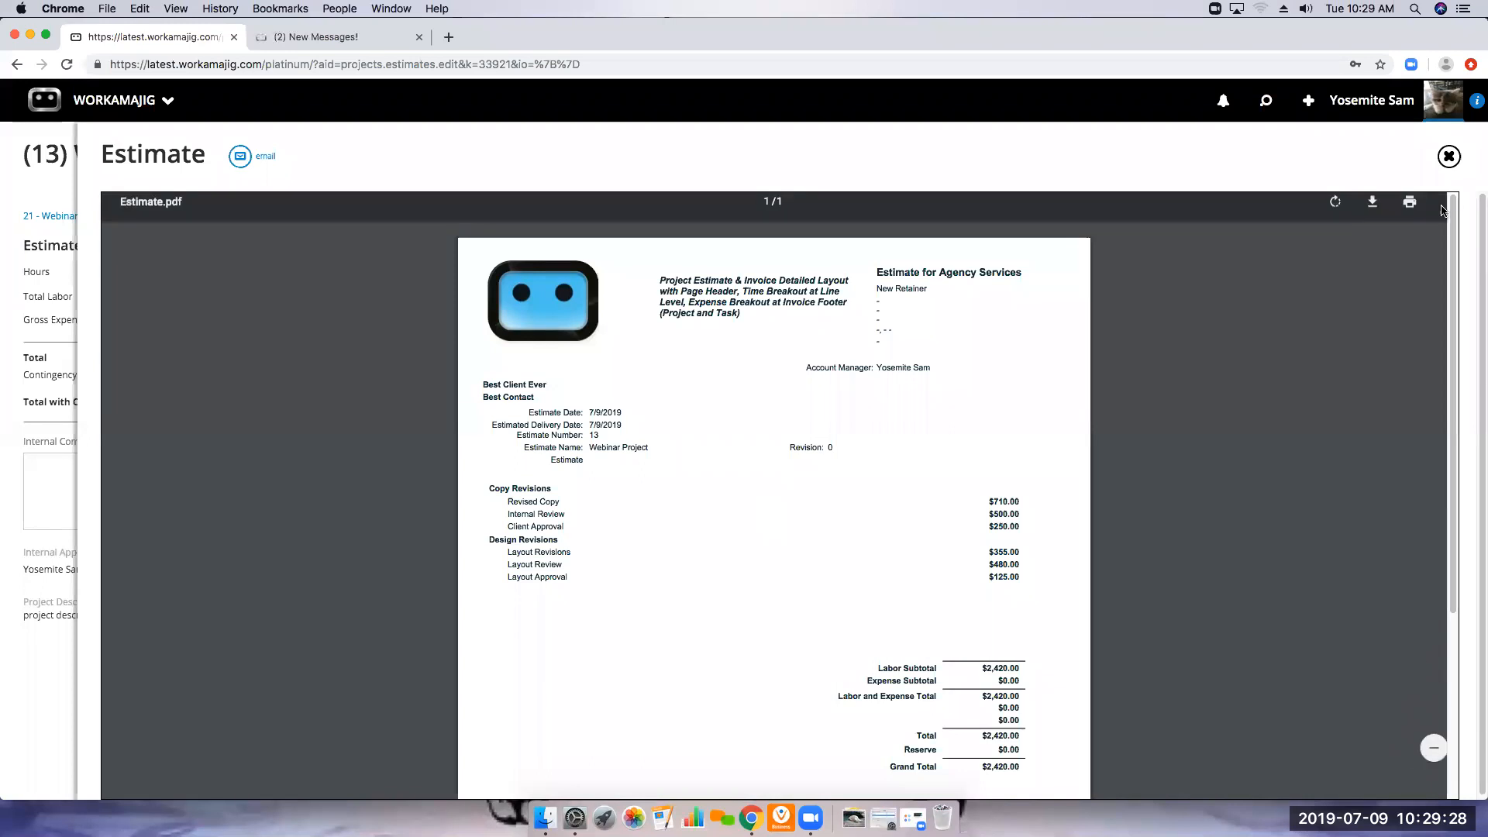
click(1432, 167)
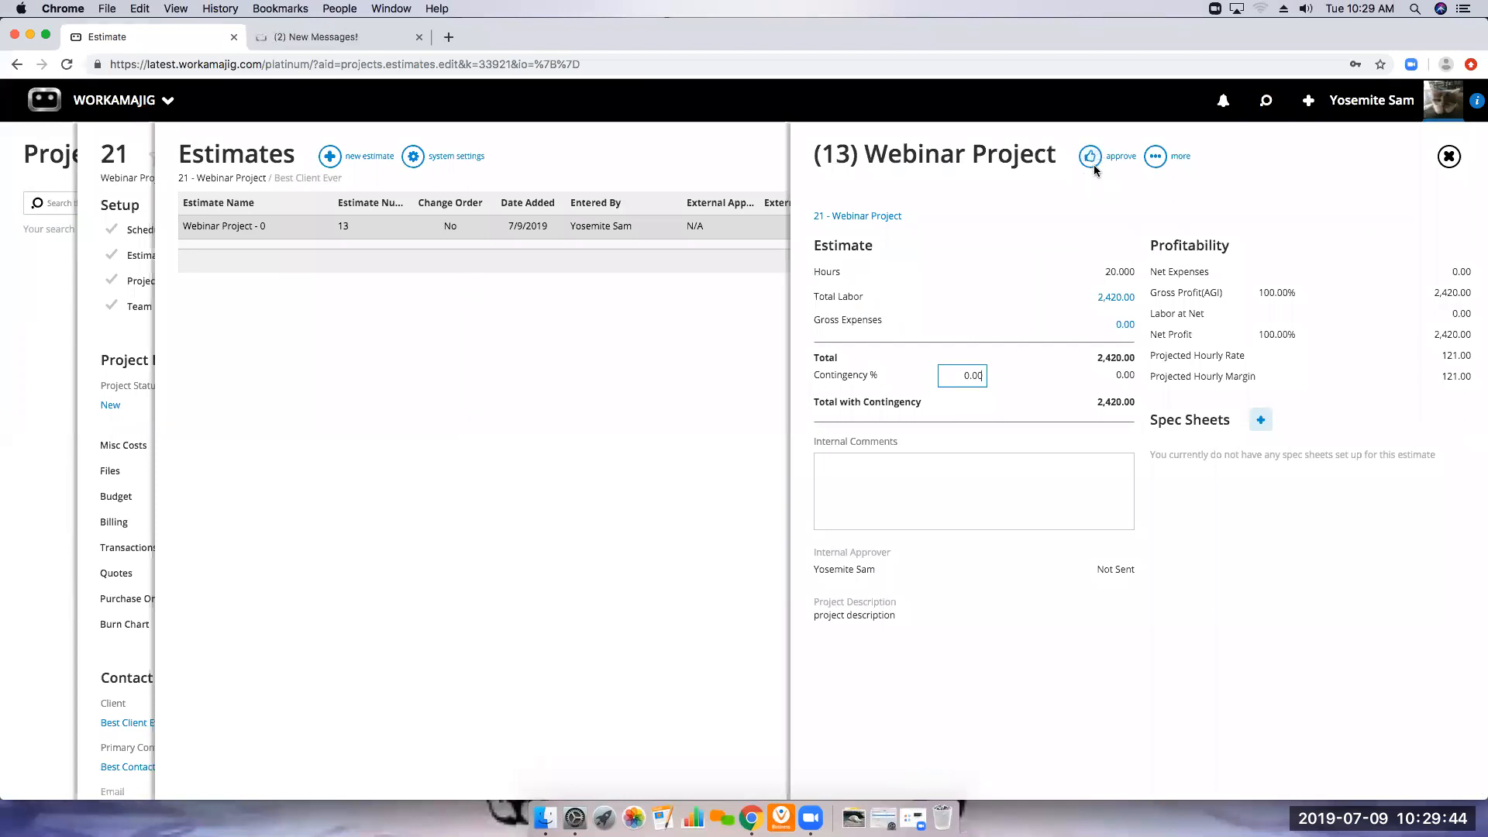
Approve the Webinar Project estimate internally without comments and return to the project overview
click(1091, 158)
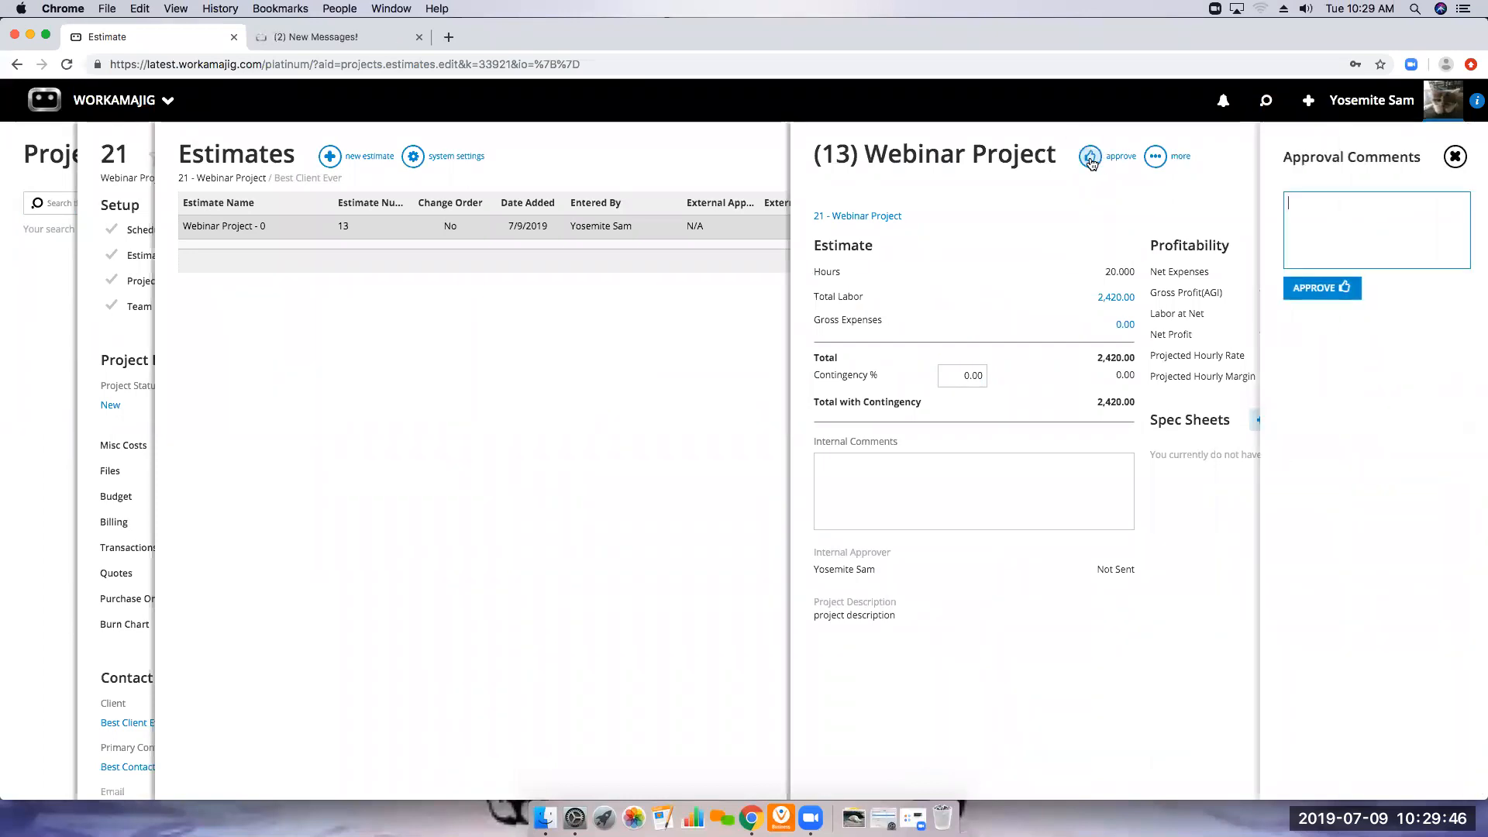
click(1325, 288)
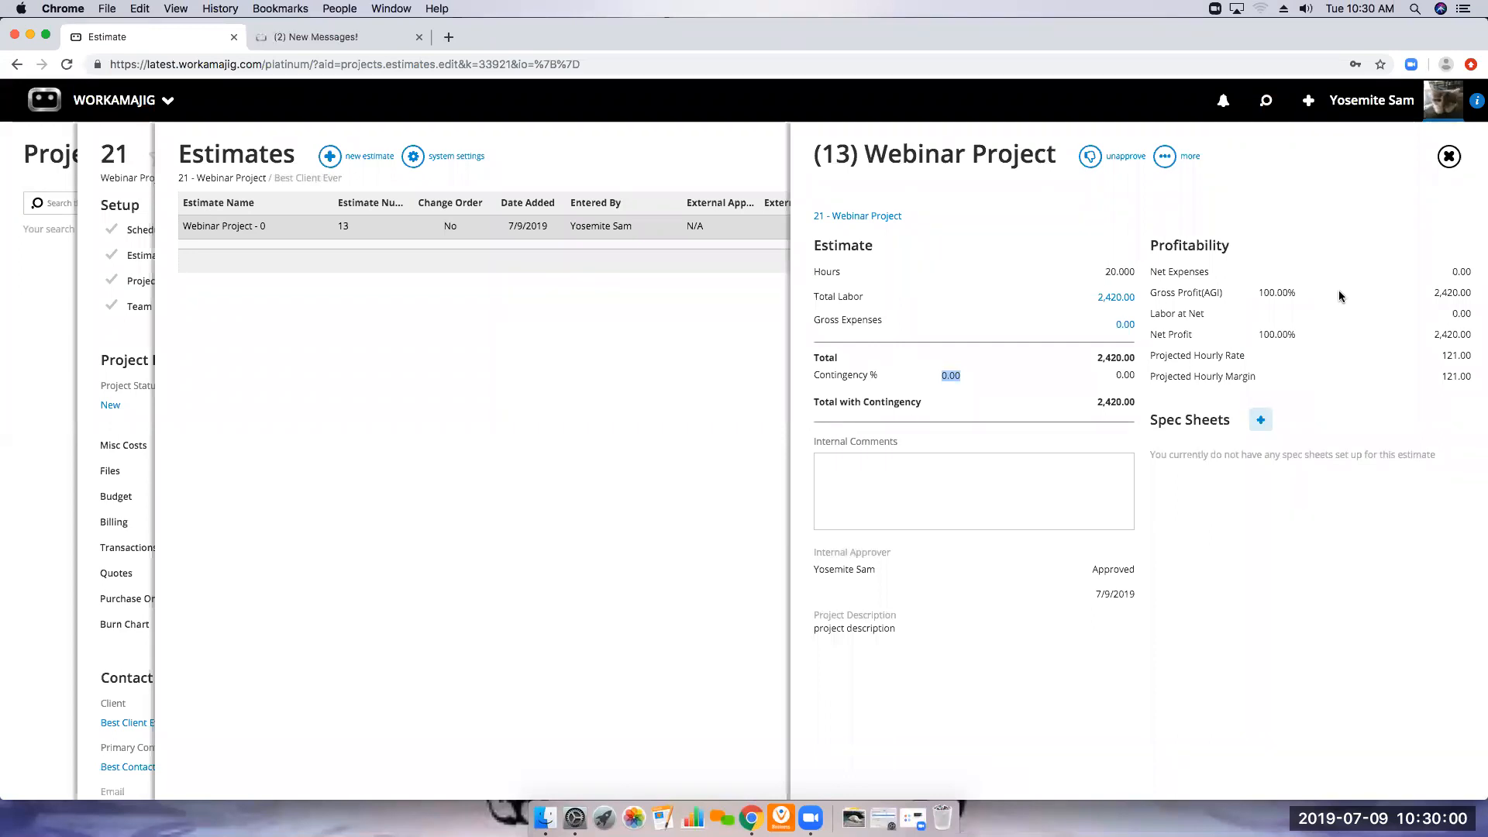
click(1448, 157)
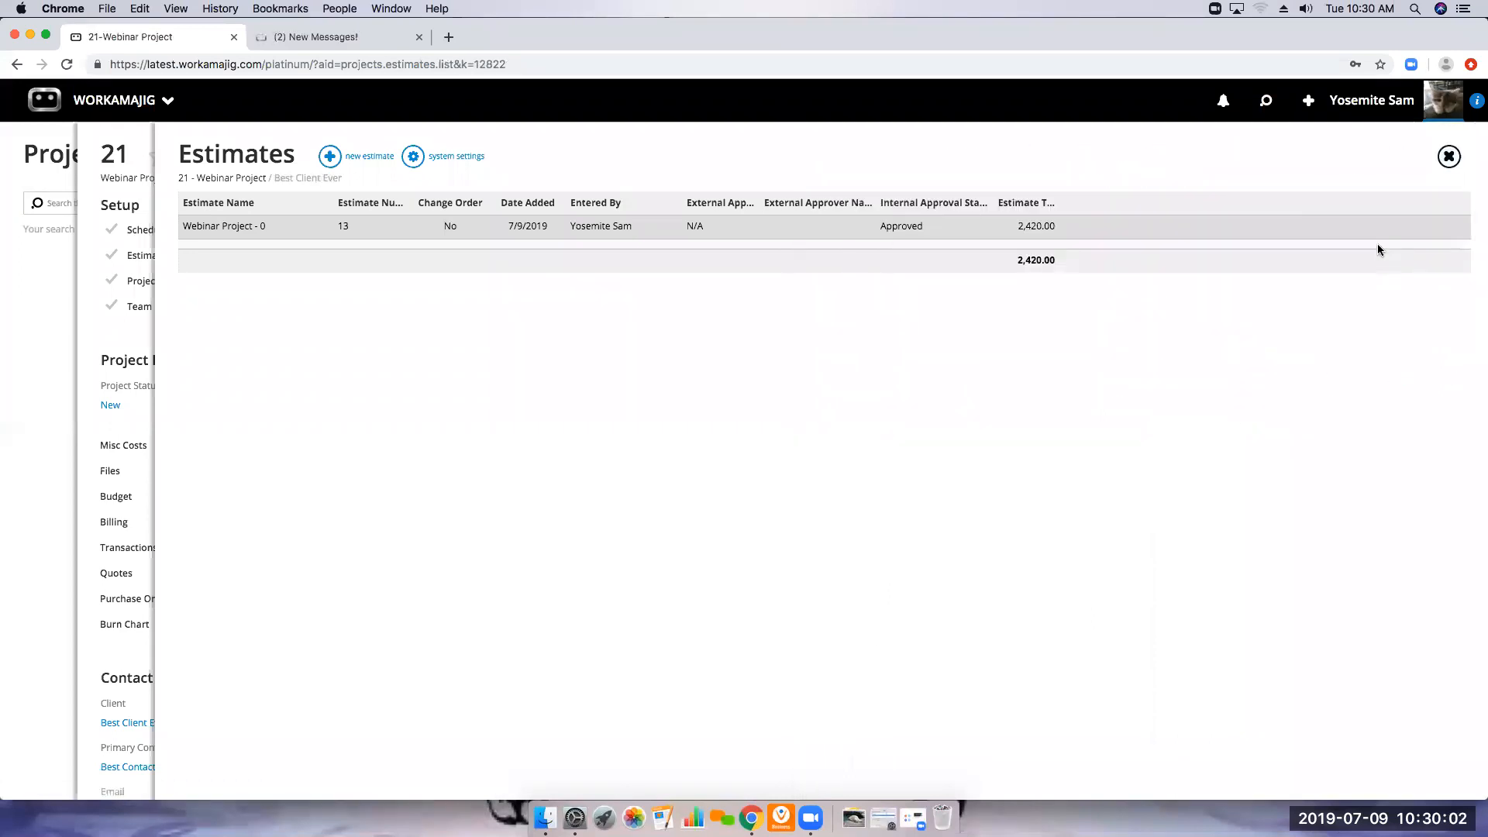
click(1448, 158)
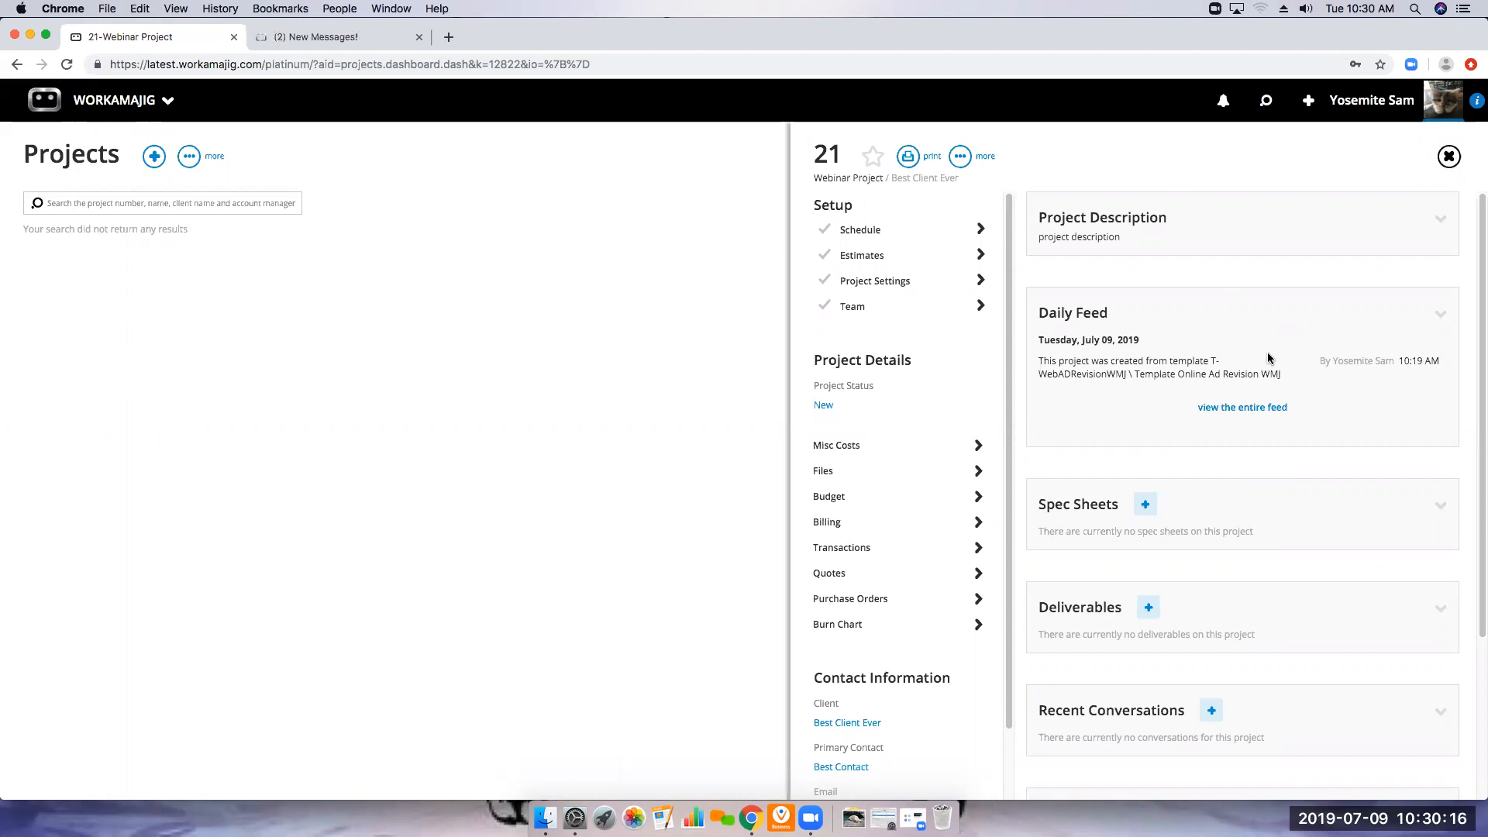
Review the Webinar Project's project settings and close them unchanged
click(877, 283)
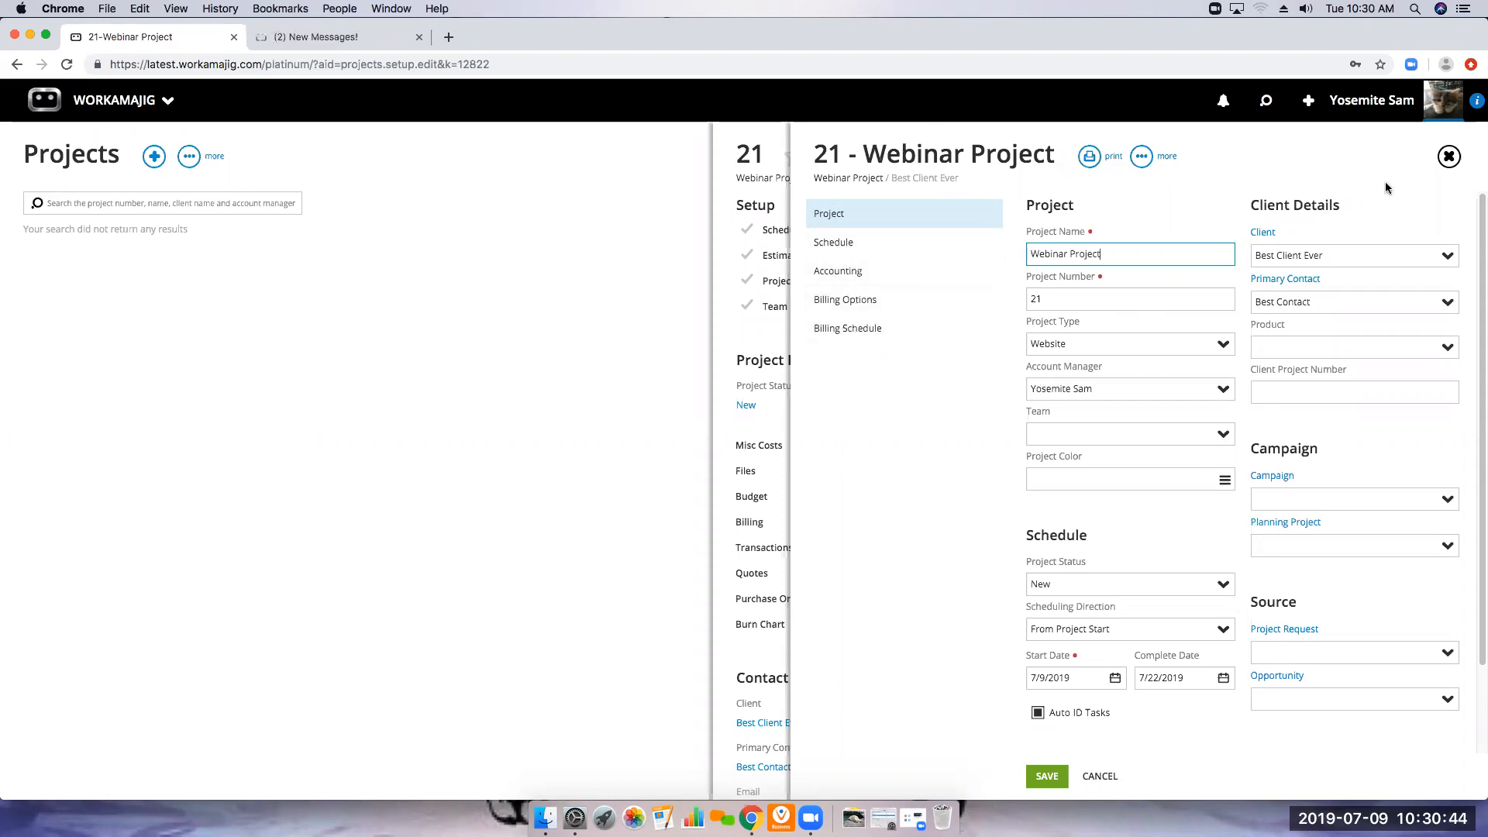
click(1448, 156)
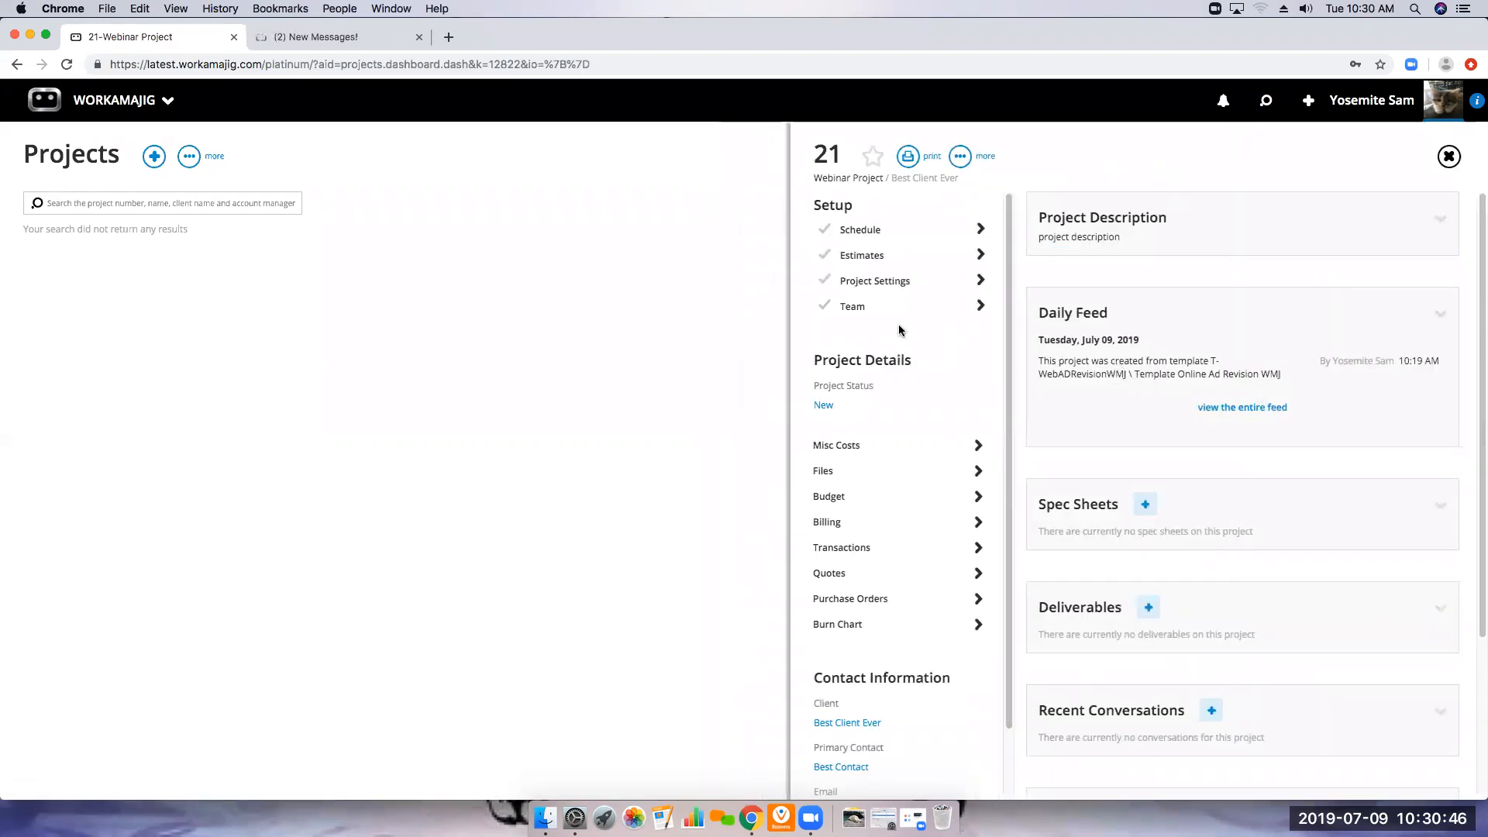
Add all three listed staff members to the Webinar Project's team
click(853, 310)
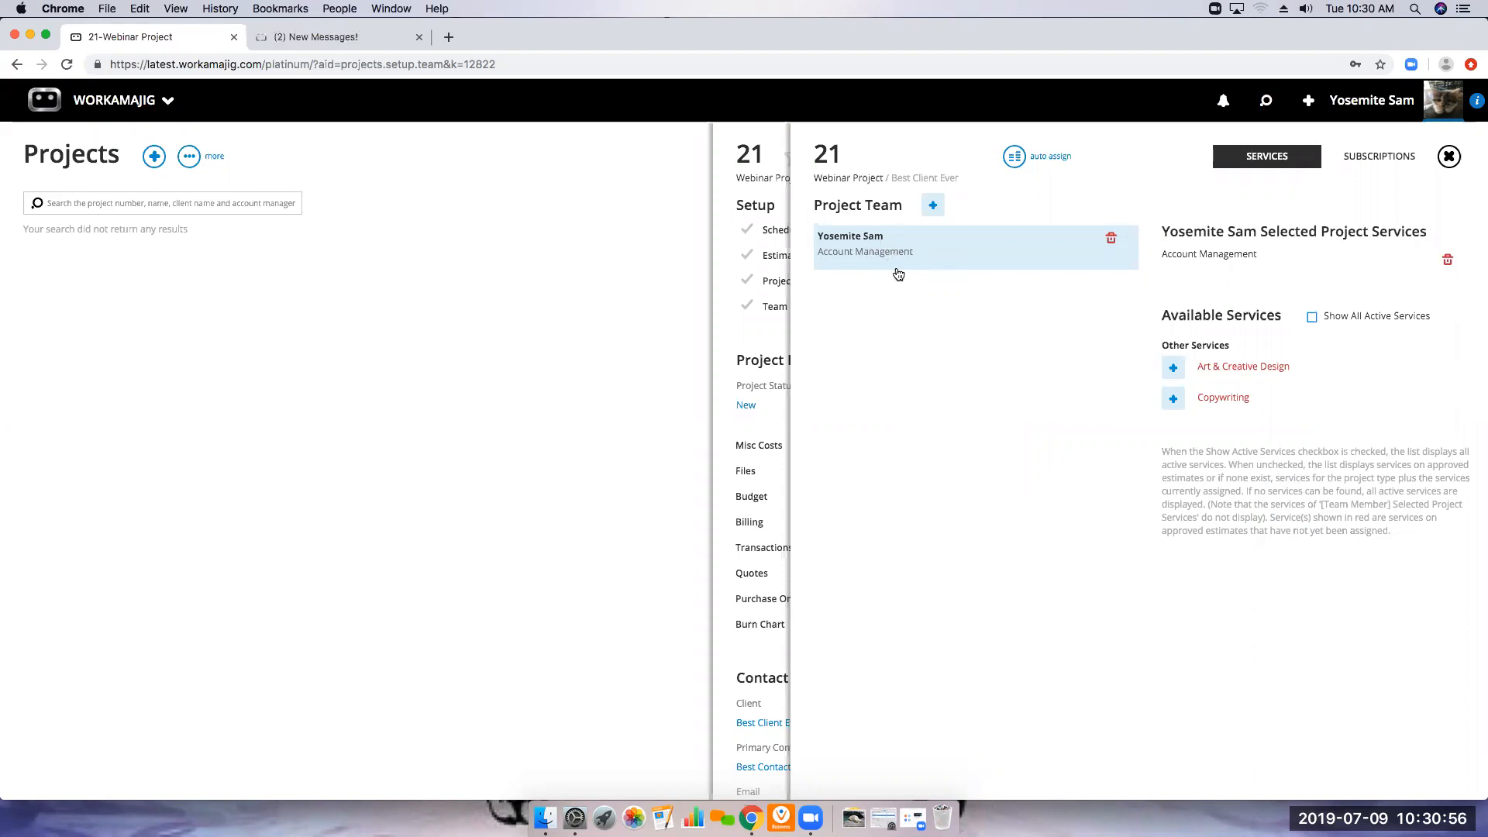
click(933, 205)
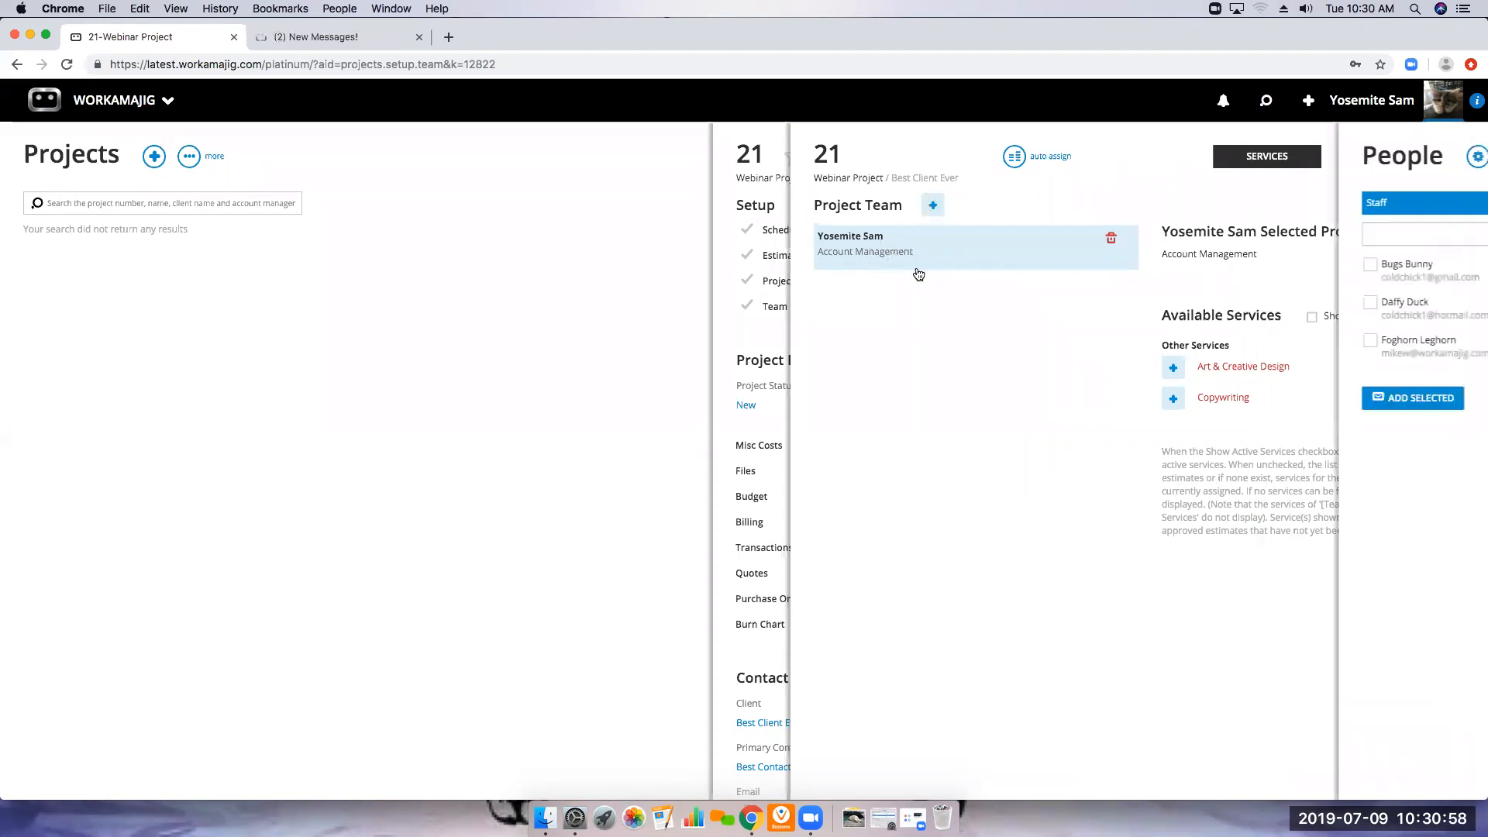
click(1287, 265)
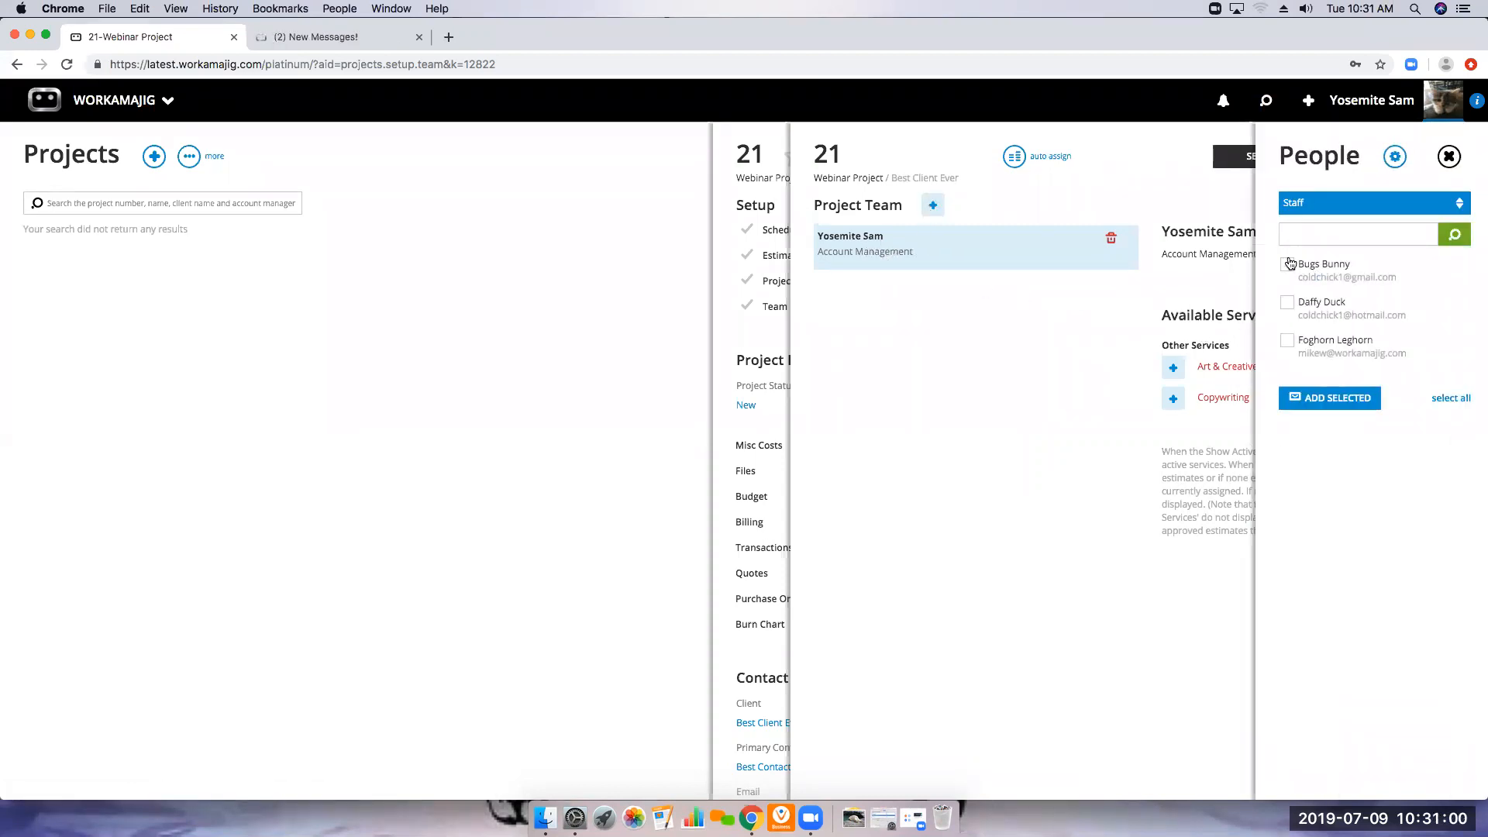
click(1287, 302)
click(1287, 340)
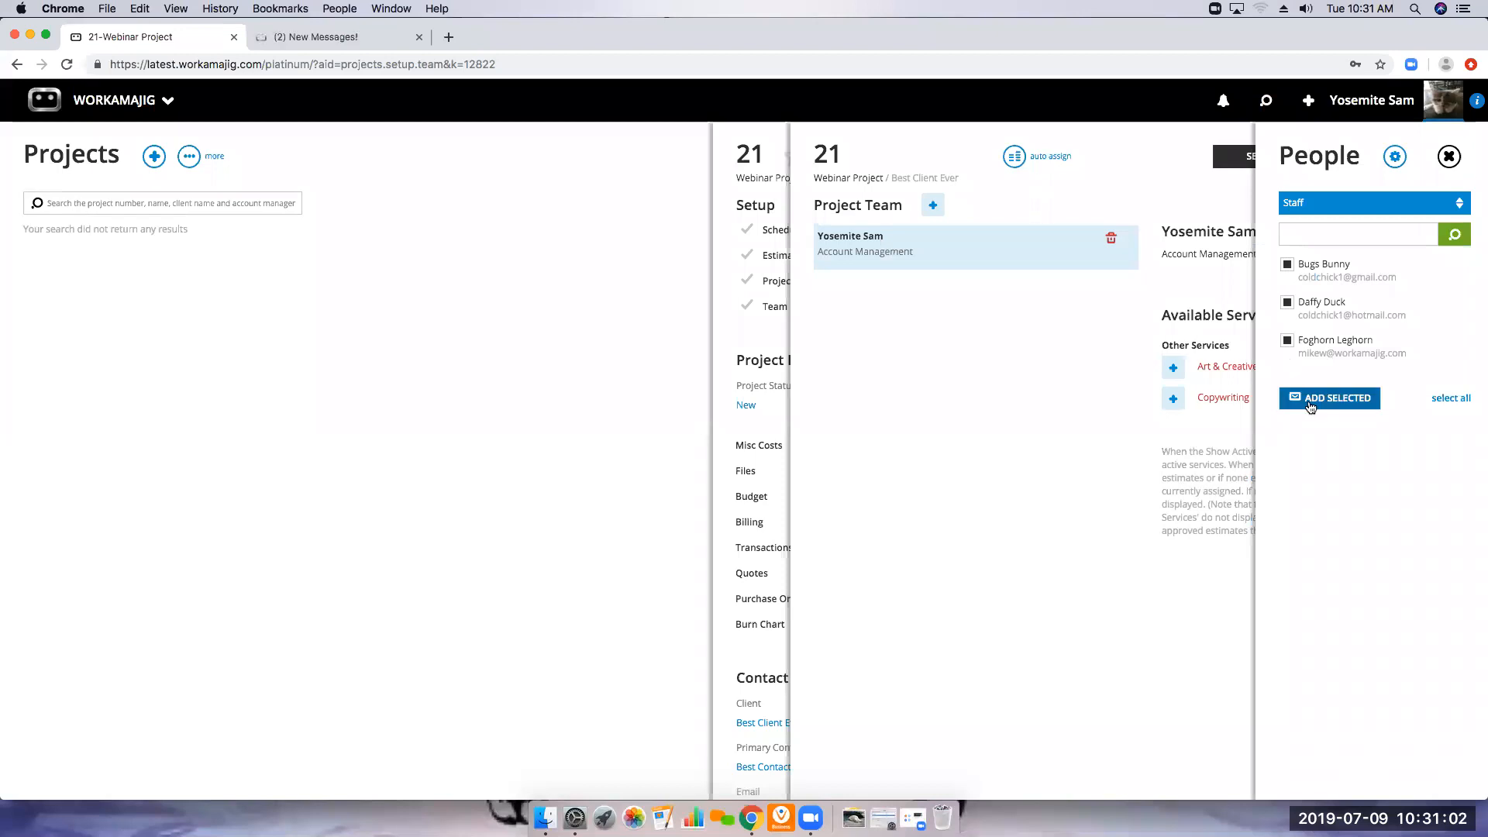
click(1317, 397)
click(1449, 157)
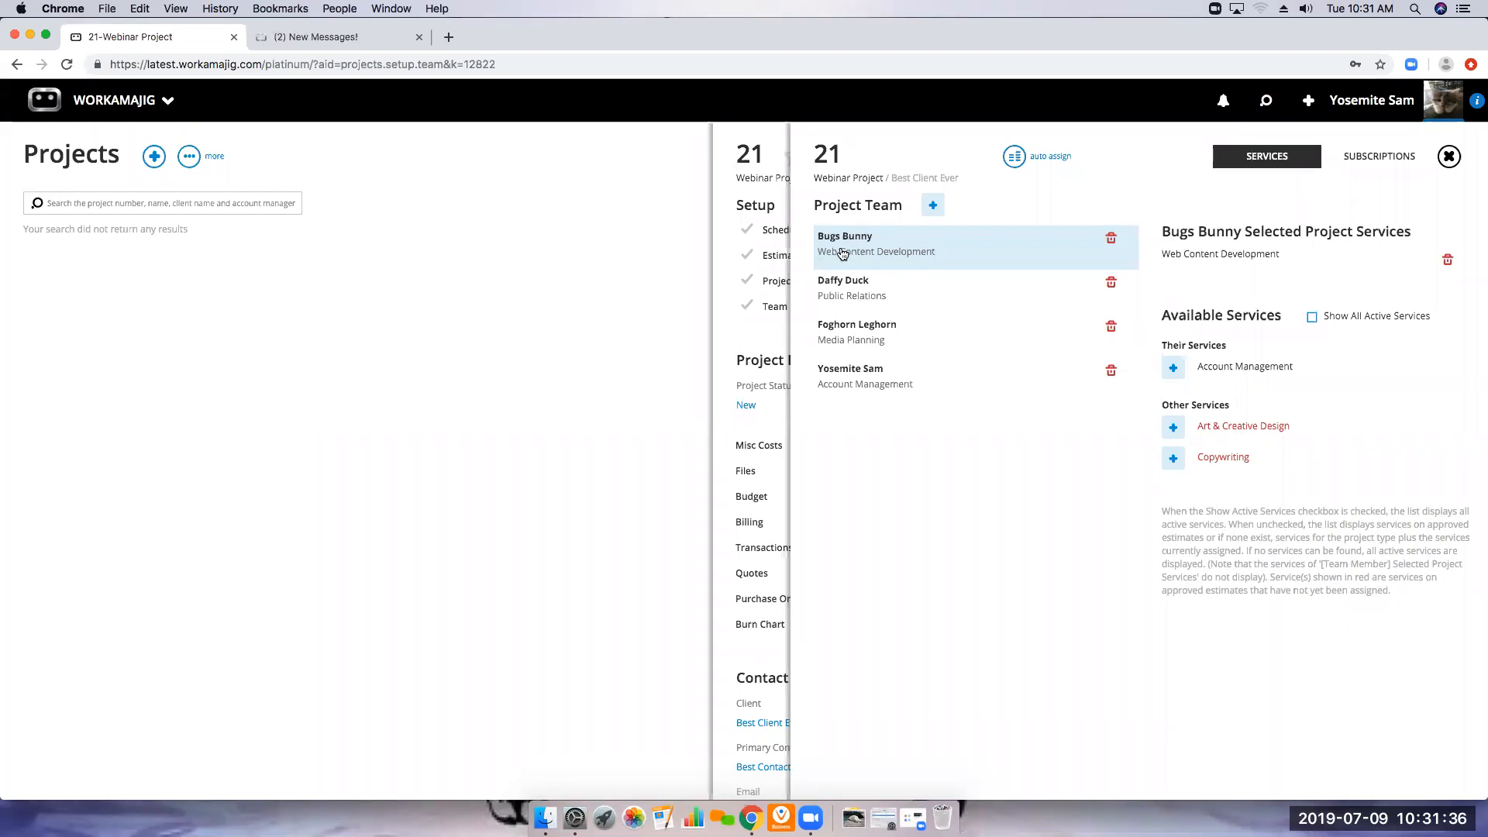
Assign Art & Creative Design to the Media Planning team member, and Copywriting to the Web Content Development and Public Relations members
click(866, 382)
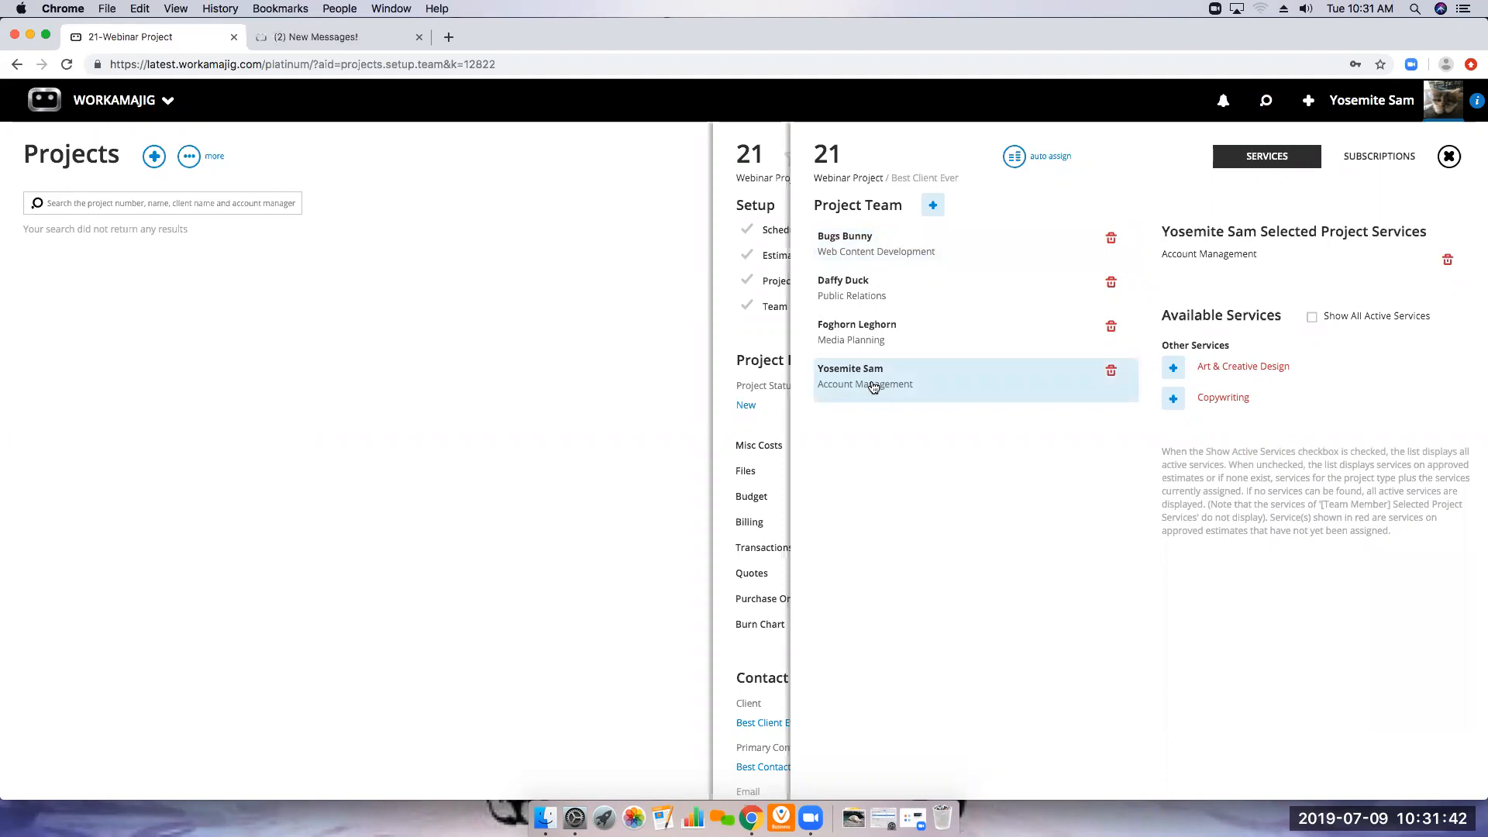
click(861, 333)
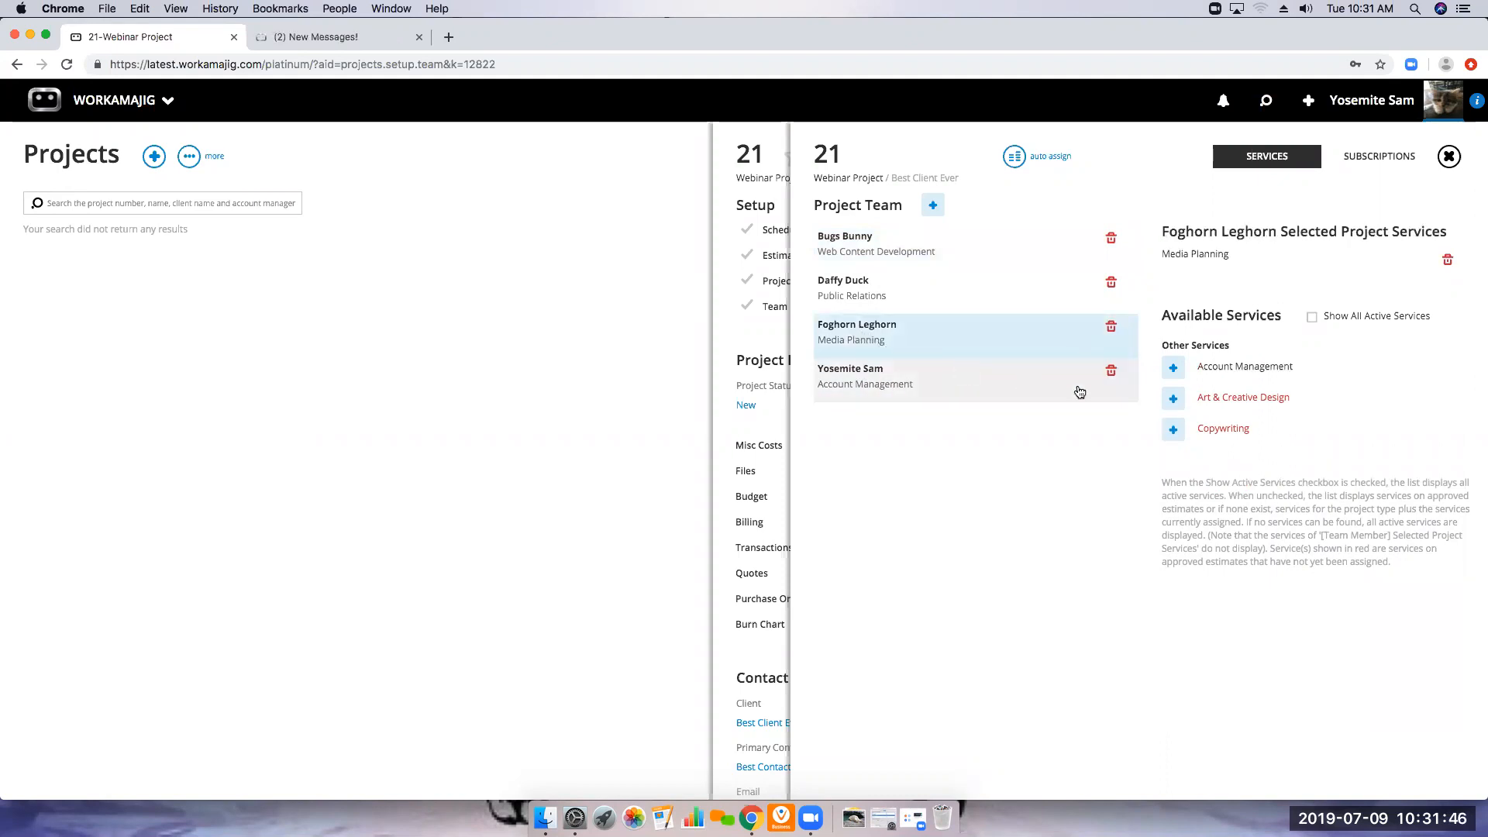
click(1171, 400)
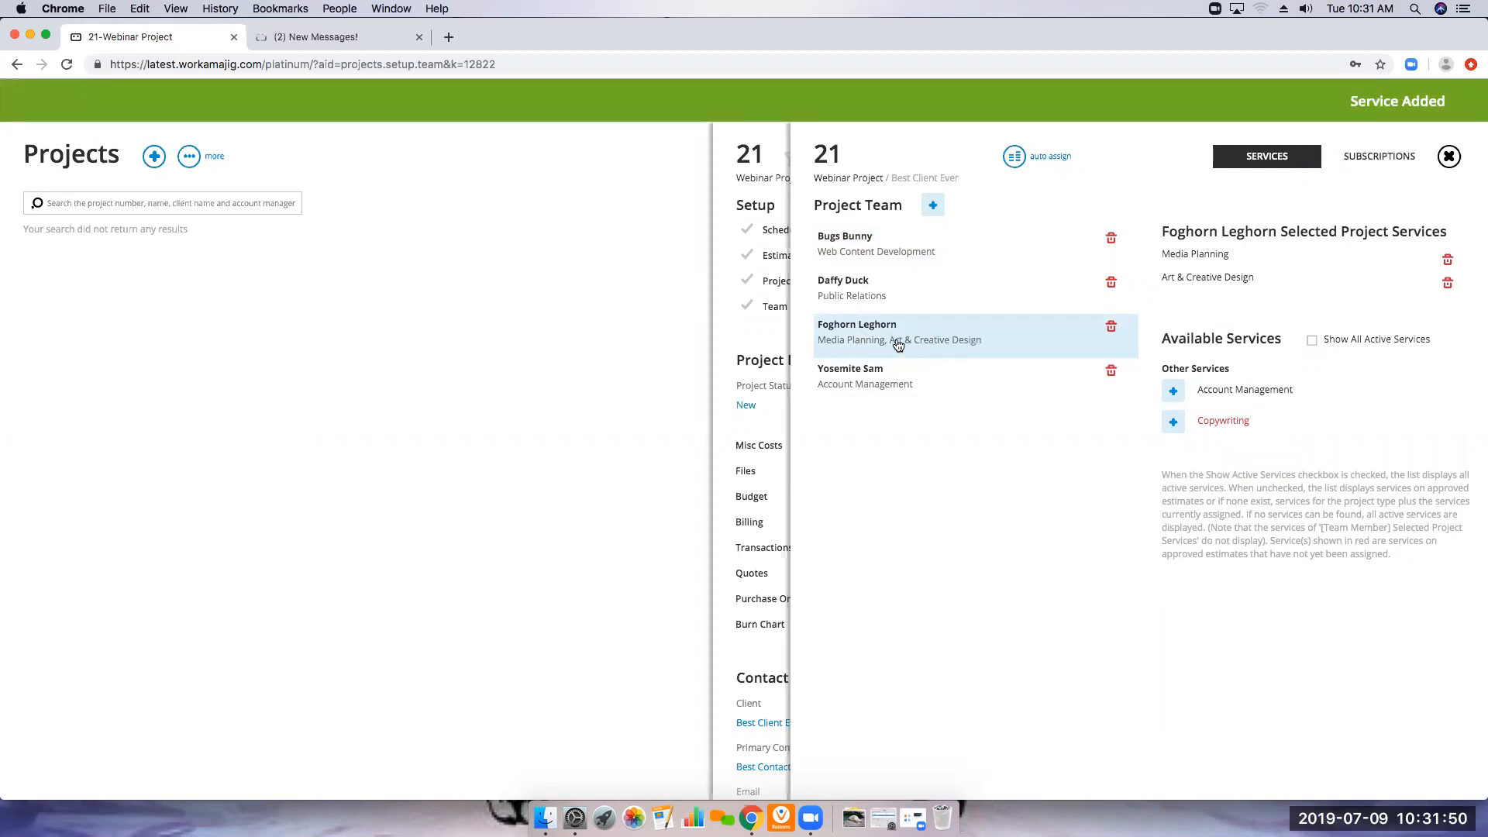
click(868, 256)
click(1173, 459)
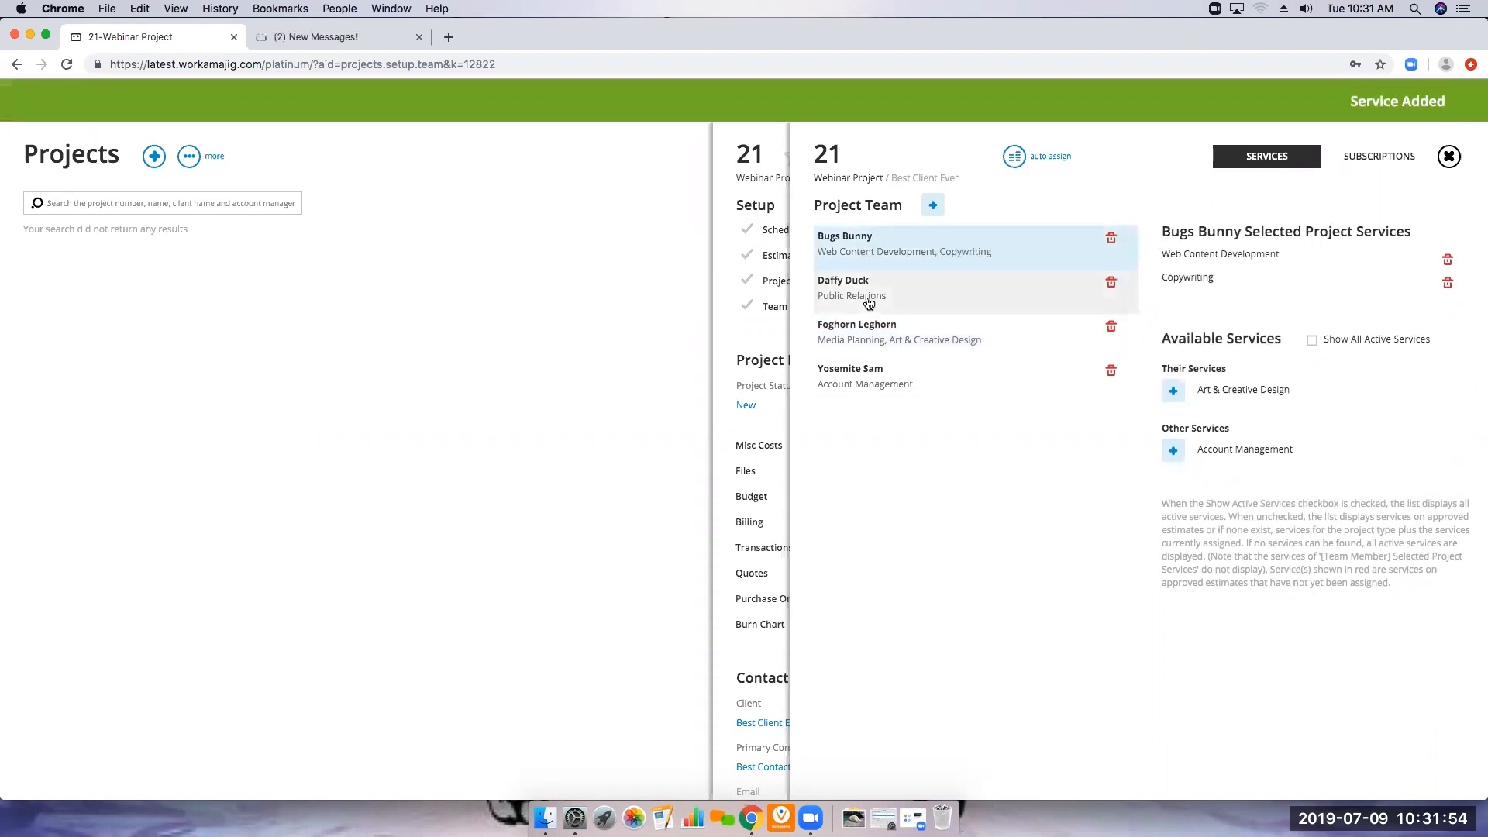
click(868, 299)
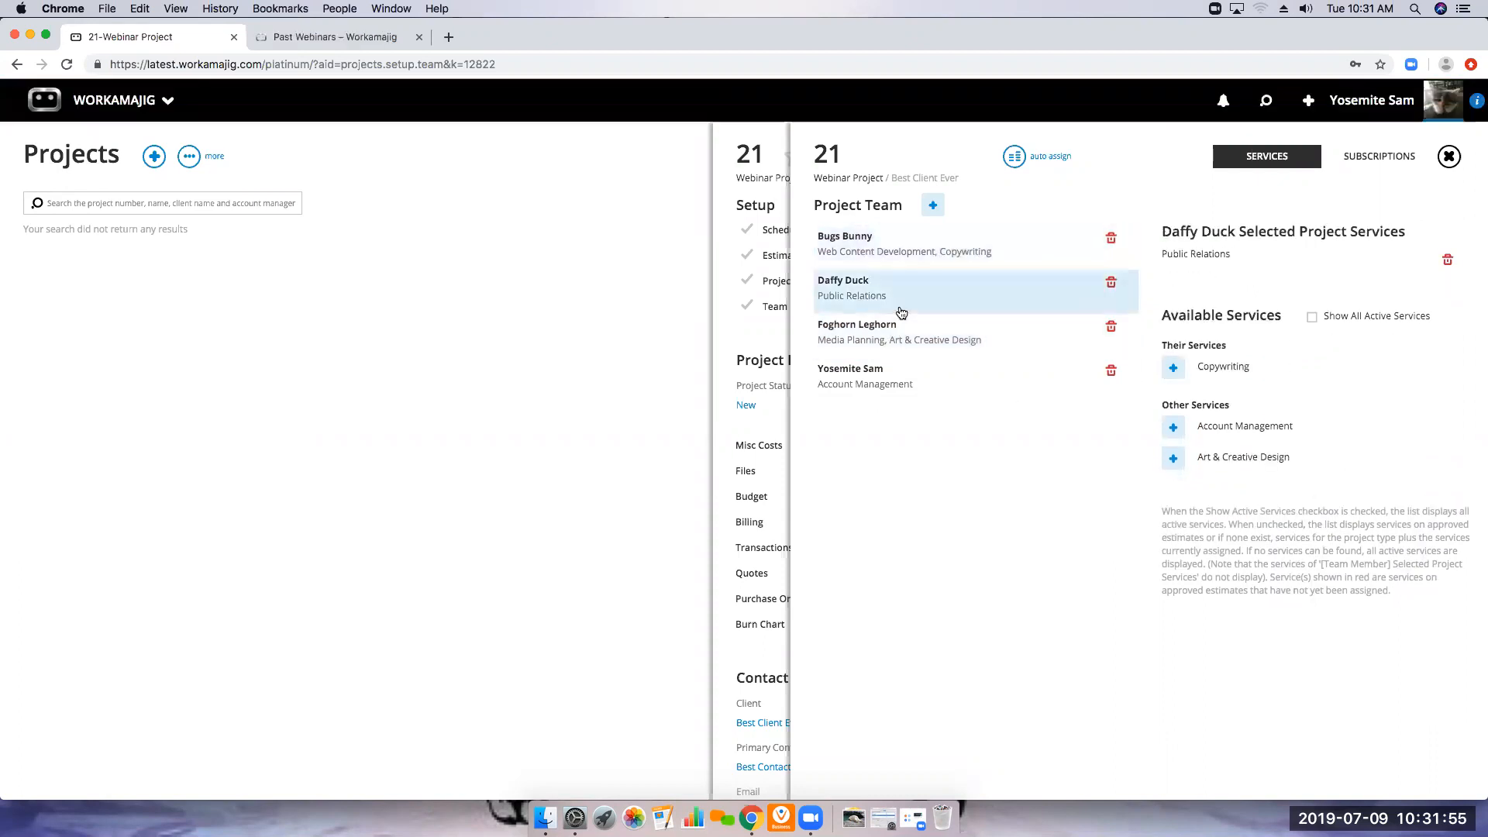
click(1172, 375)
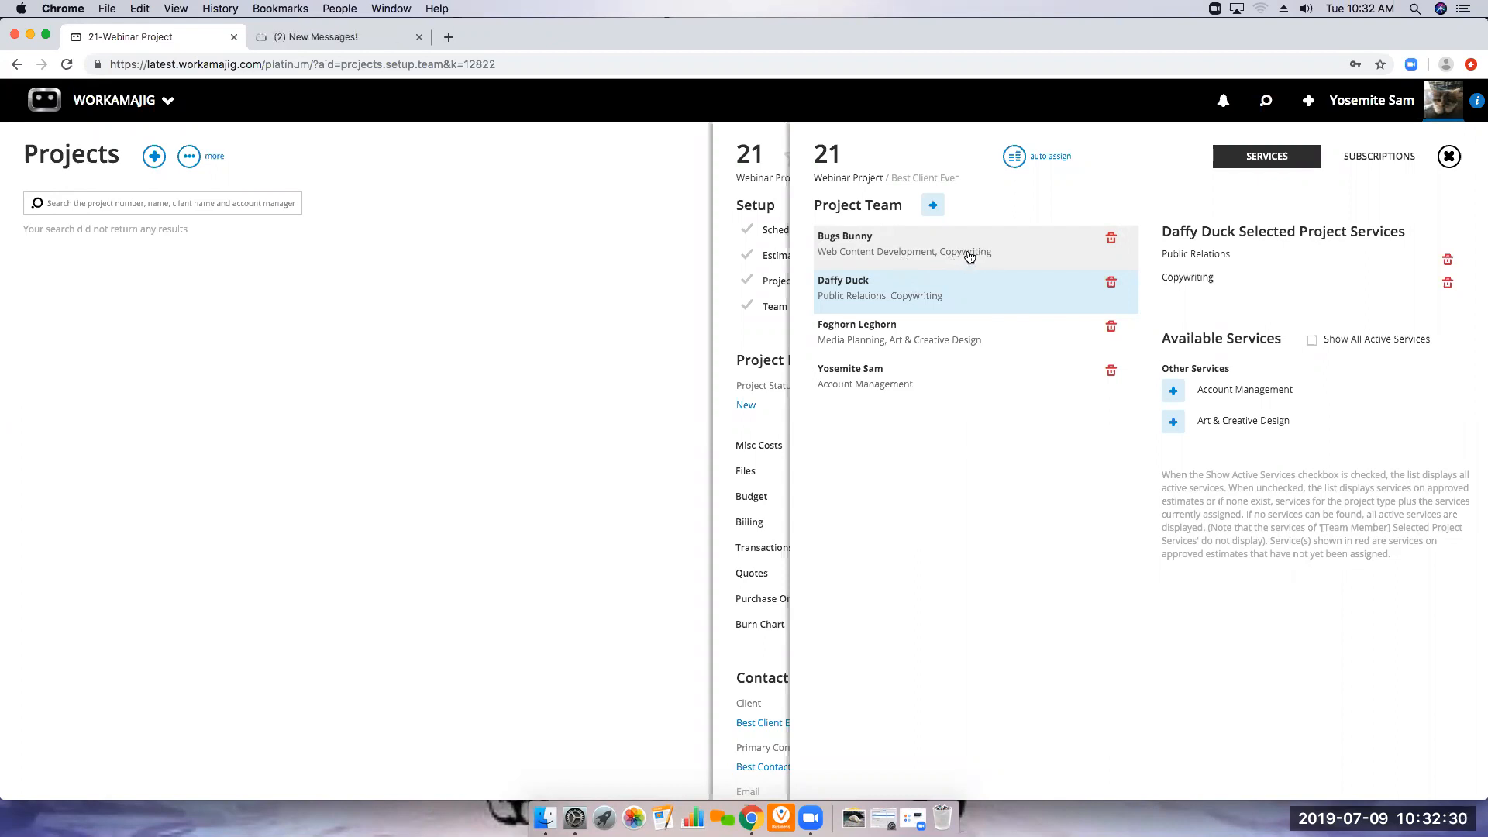
Auto-assign the team by pushing the estimated hours to the project schedule, save the schedule changes and close the team page
click(1014, 156)
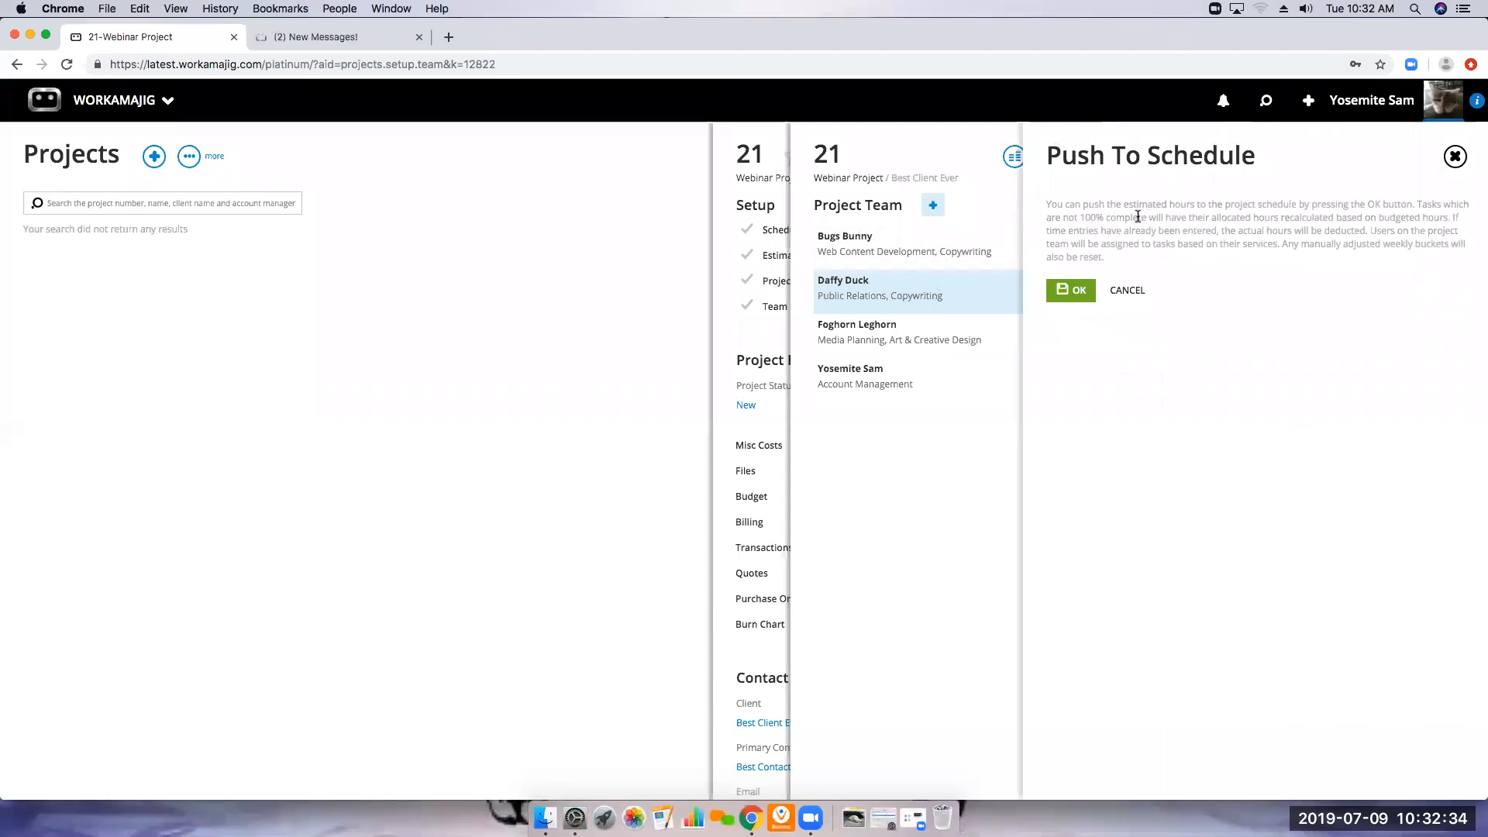
click(1070, 296)
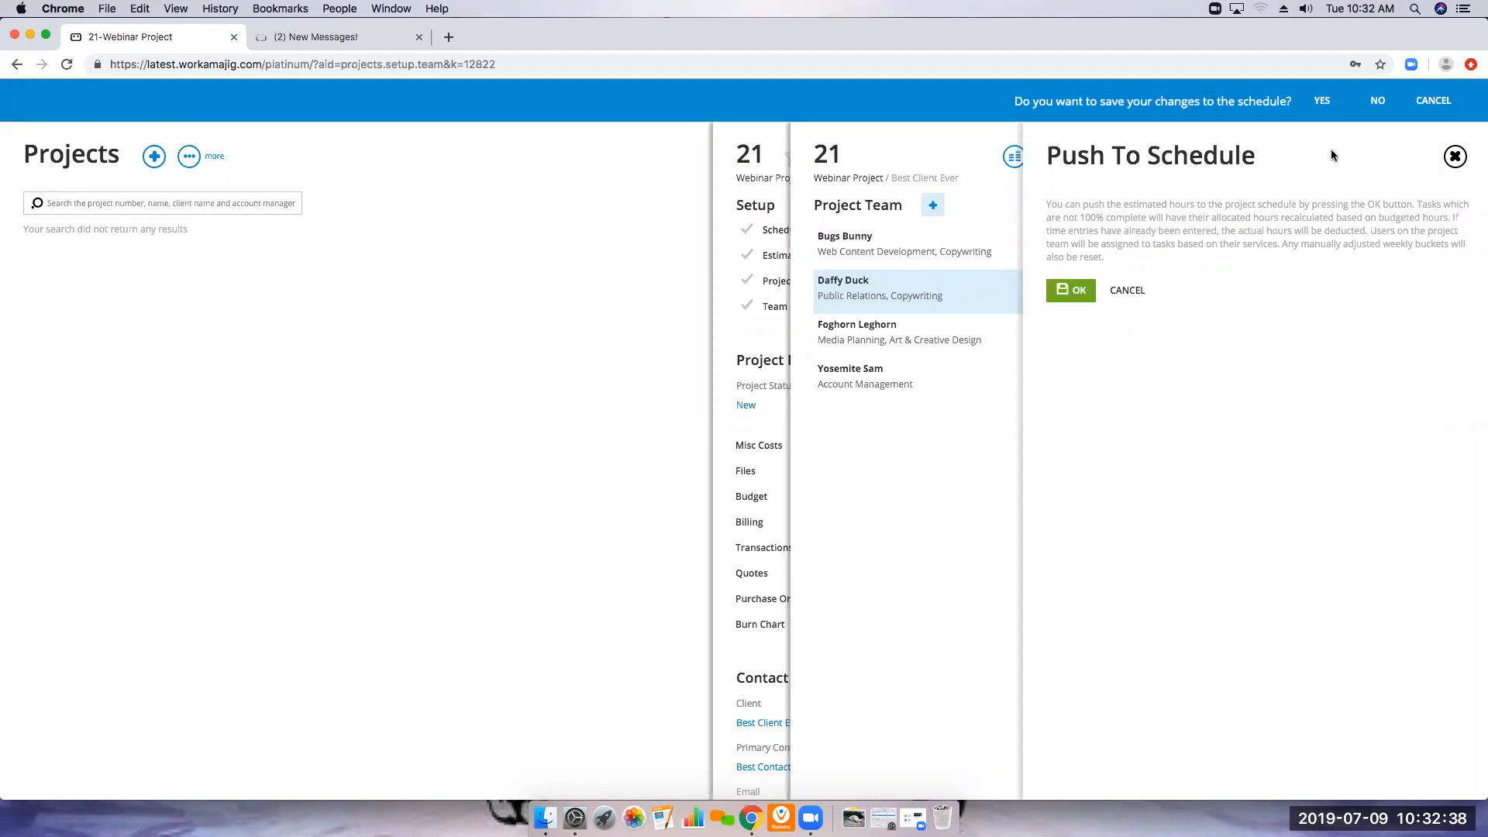
click(1320, 101)
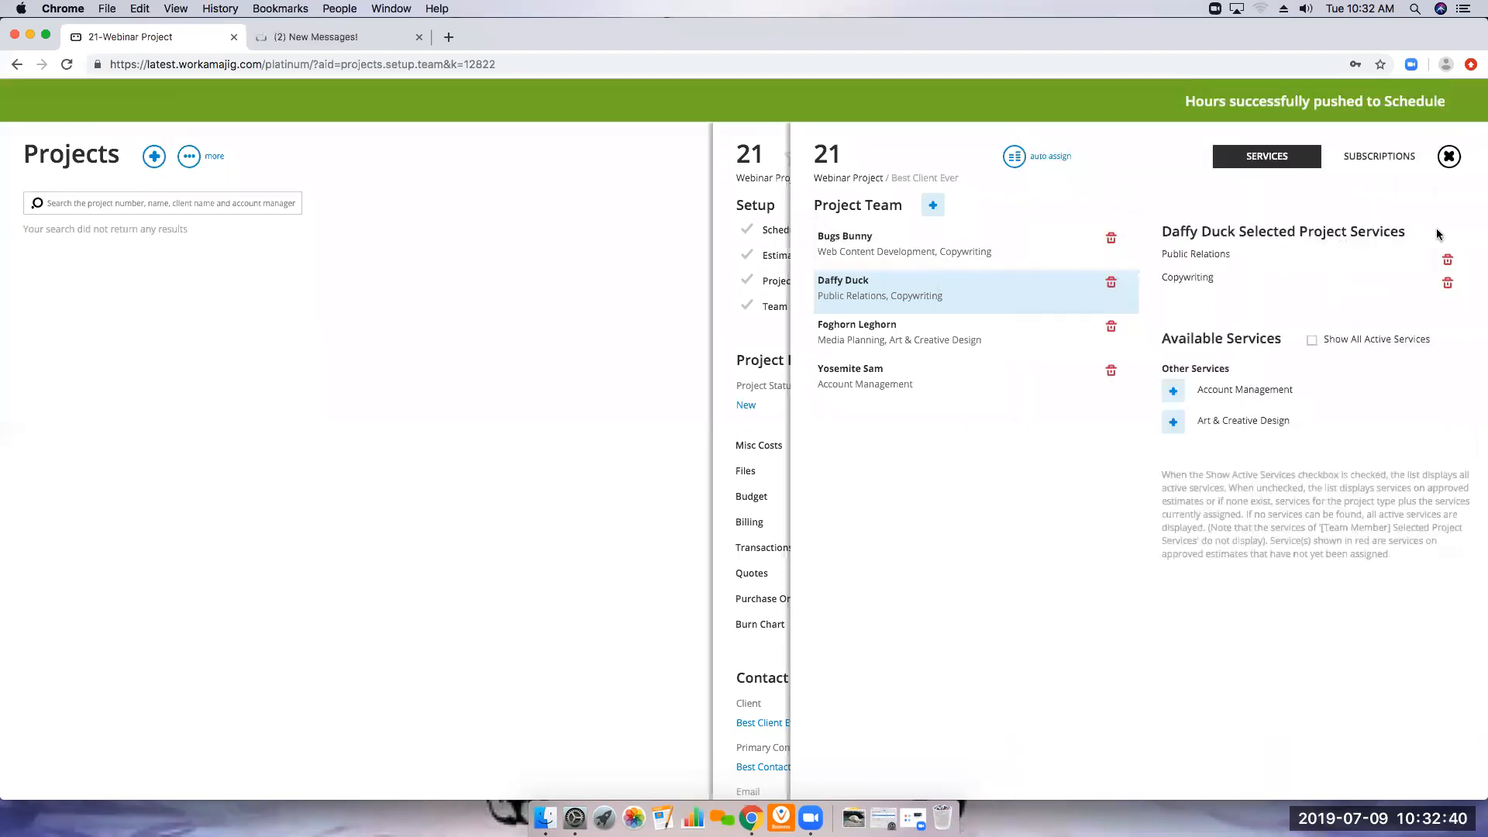
click(1449, 157)
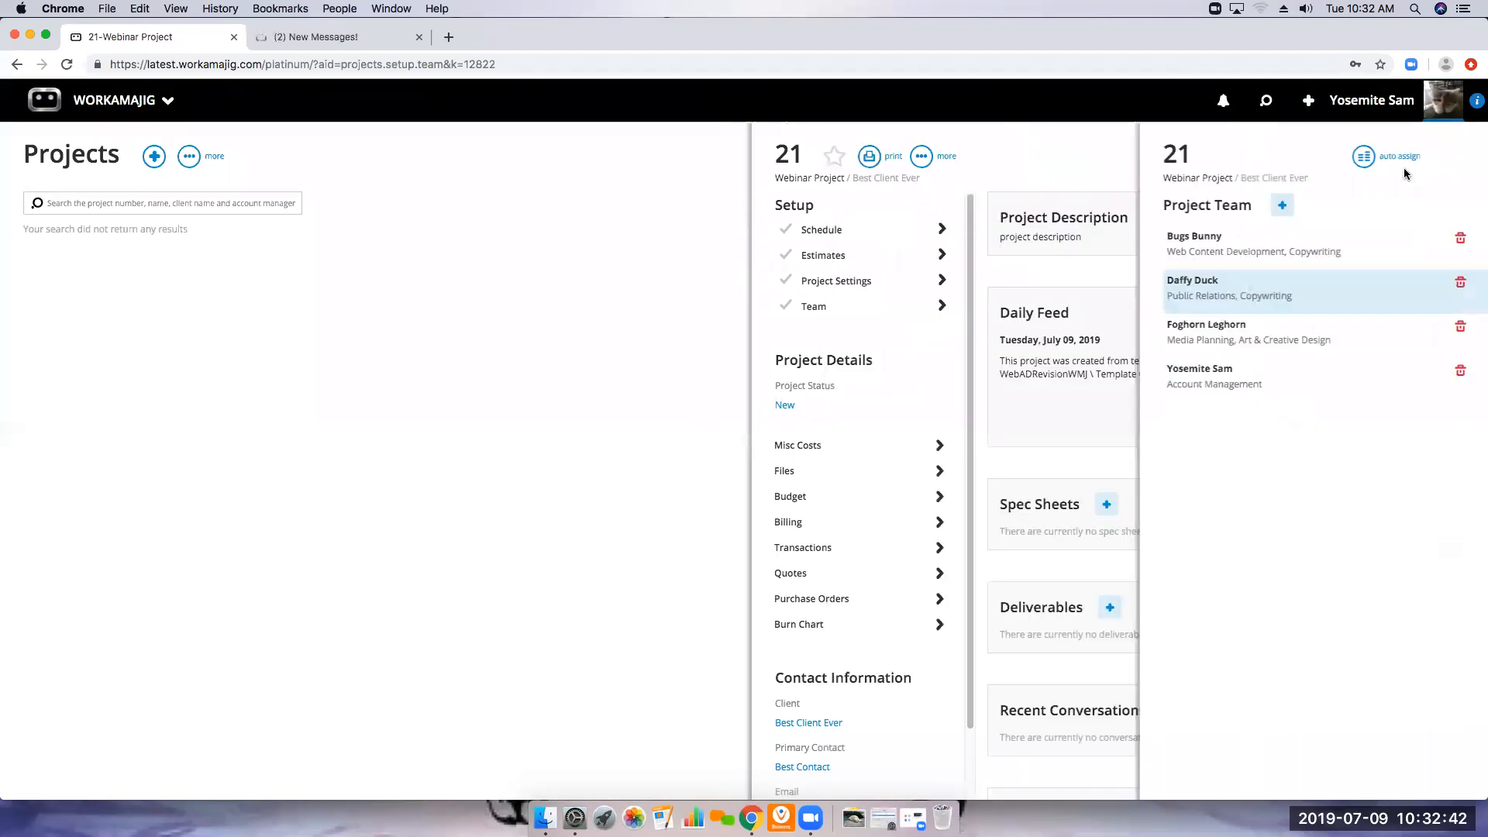
Check the people, services and allocated hours on the schedule's Revised Copy task, then return to the project overview
click(903, 229)
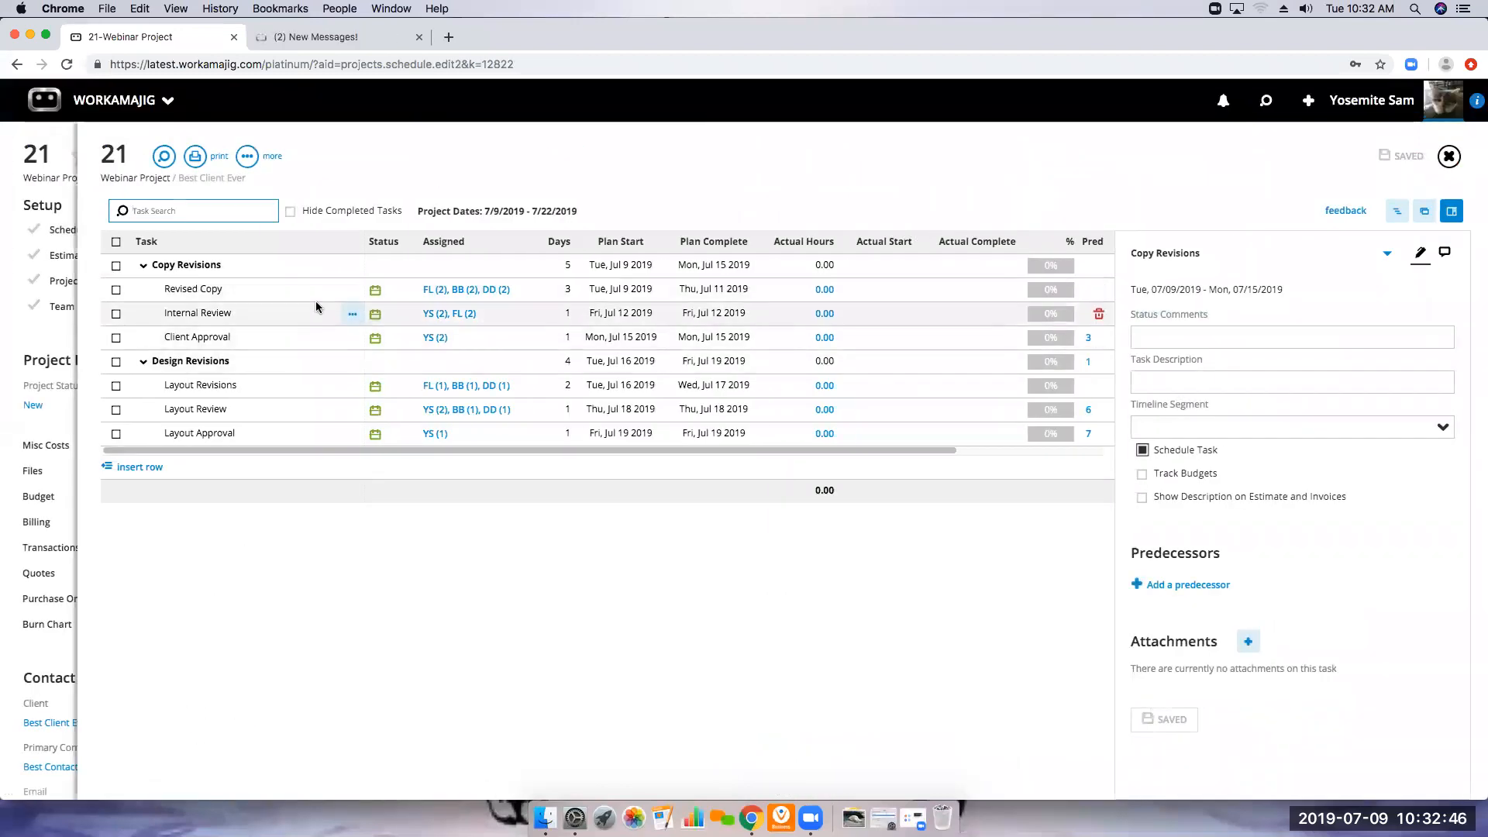
click(479, 294)
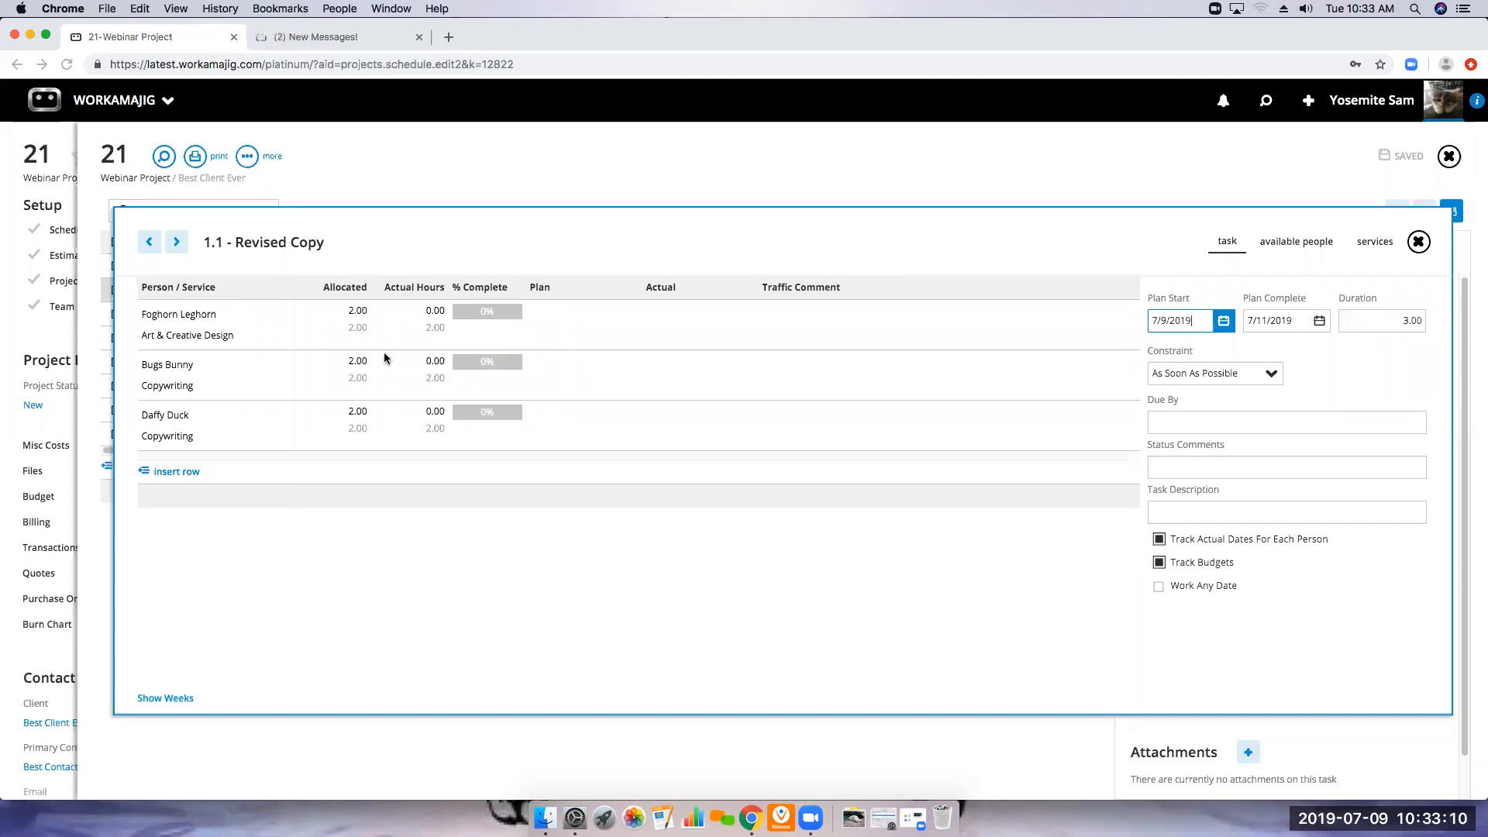
click(1417, 243)
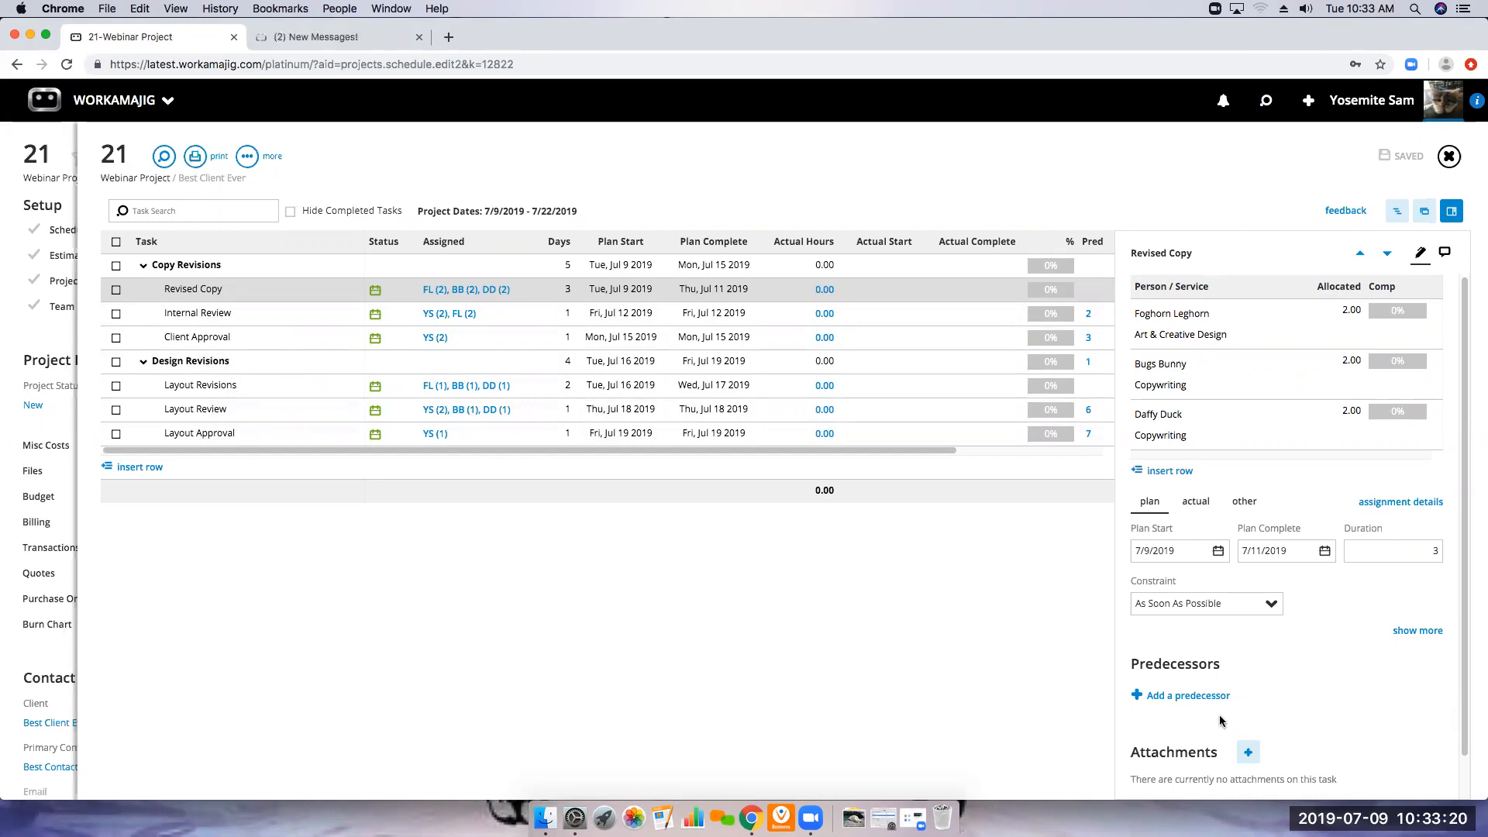
click(1449, 158)
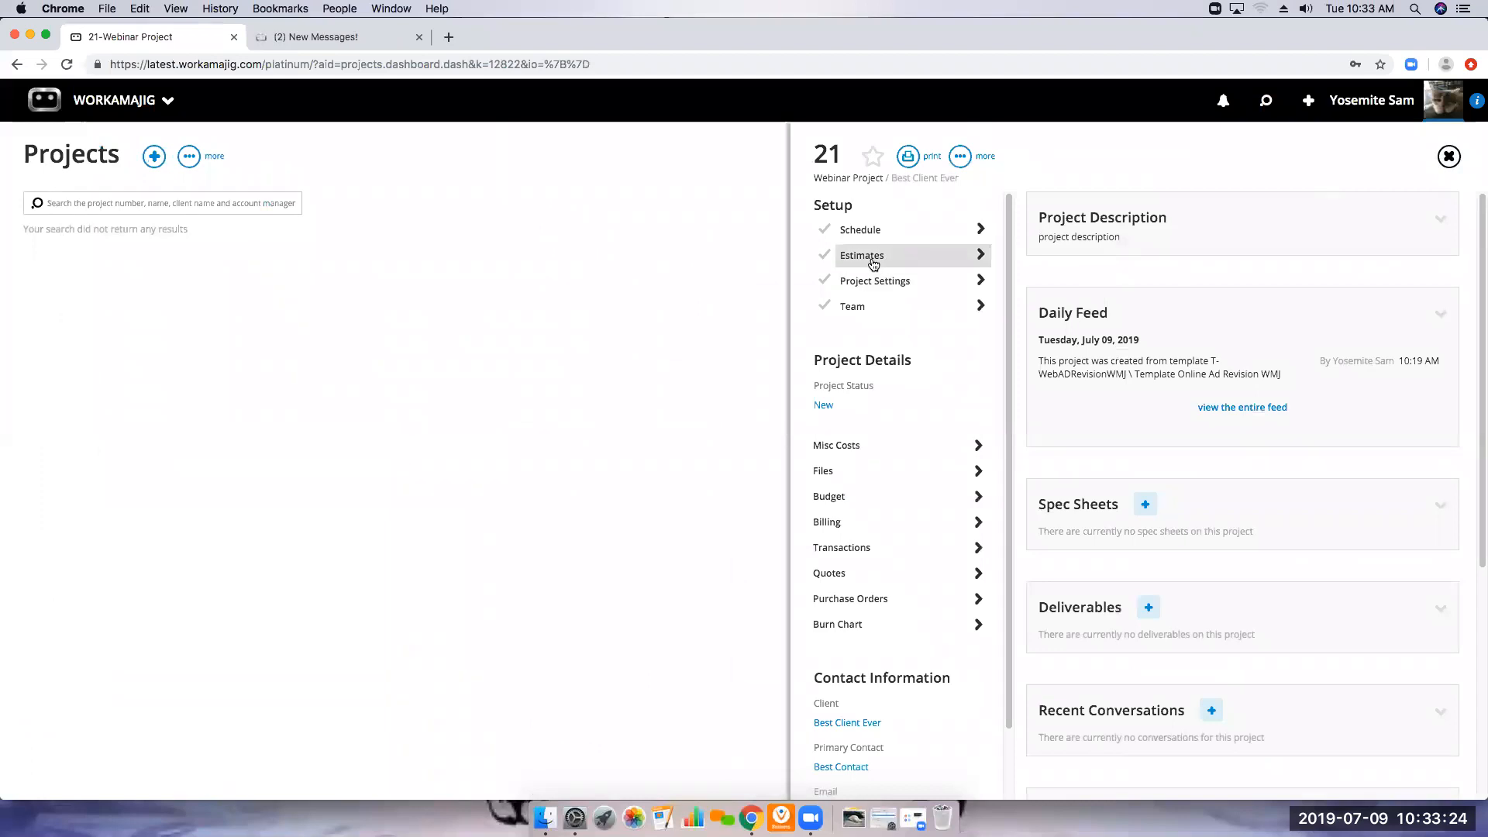
Review the approved estimate's labor breakout and the project team's assigned services, returning to the project overview
click(891, 260)
click(554, 232)
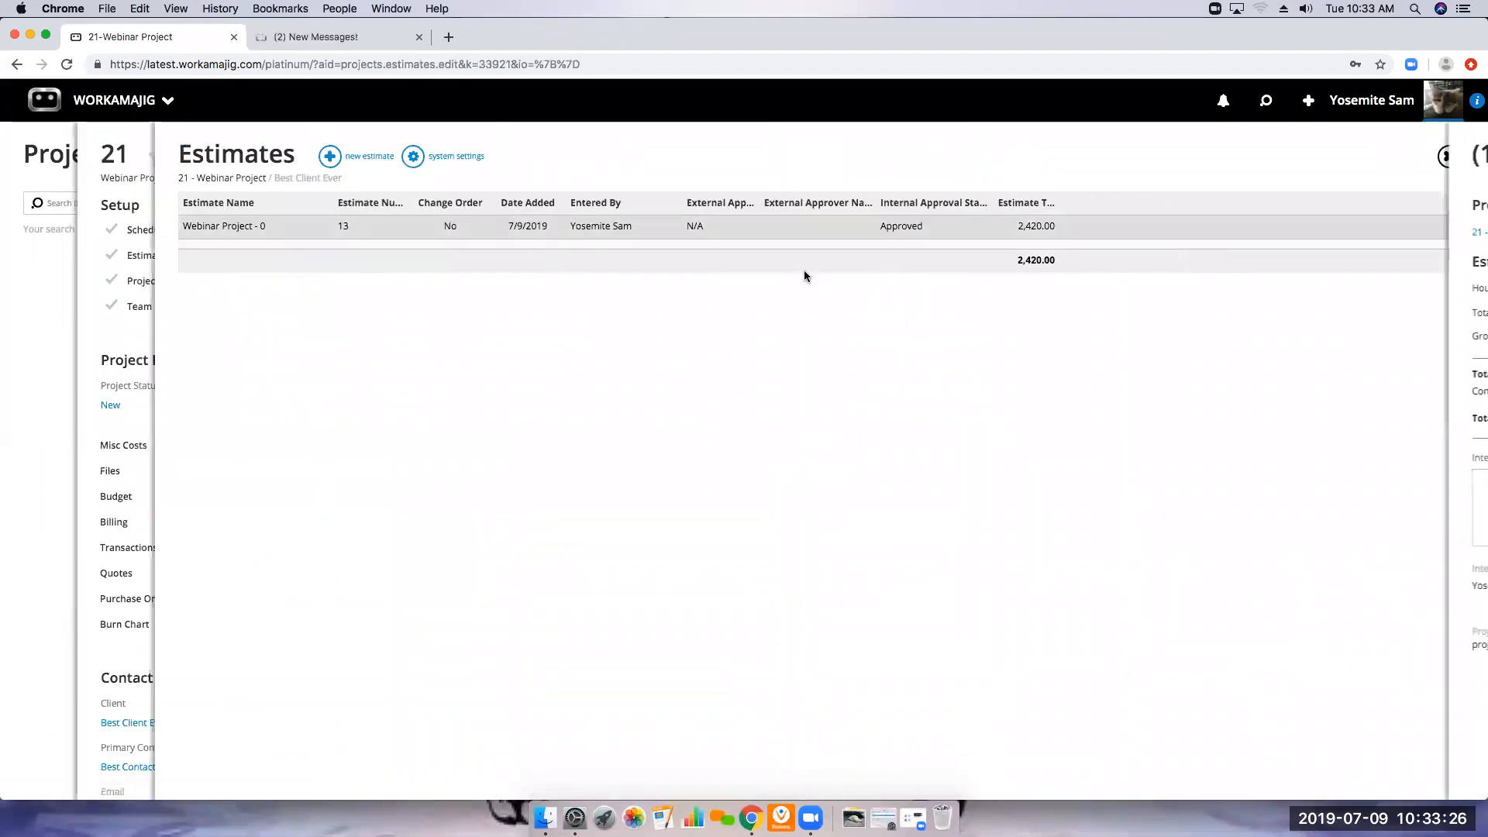
click(1116, 313)
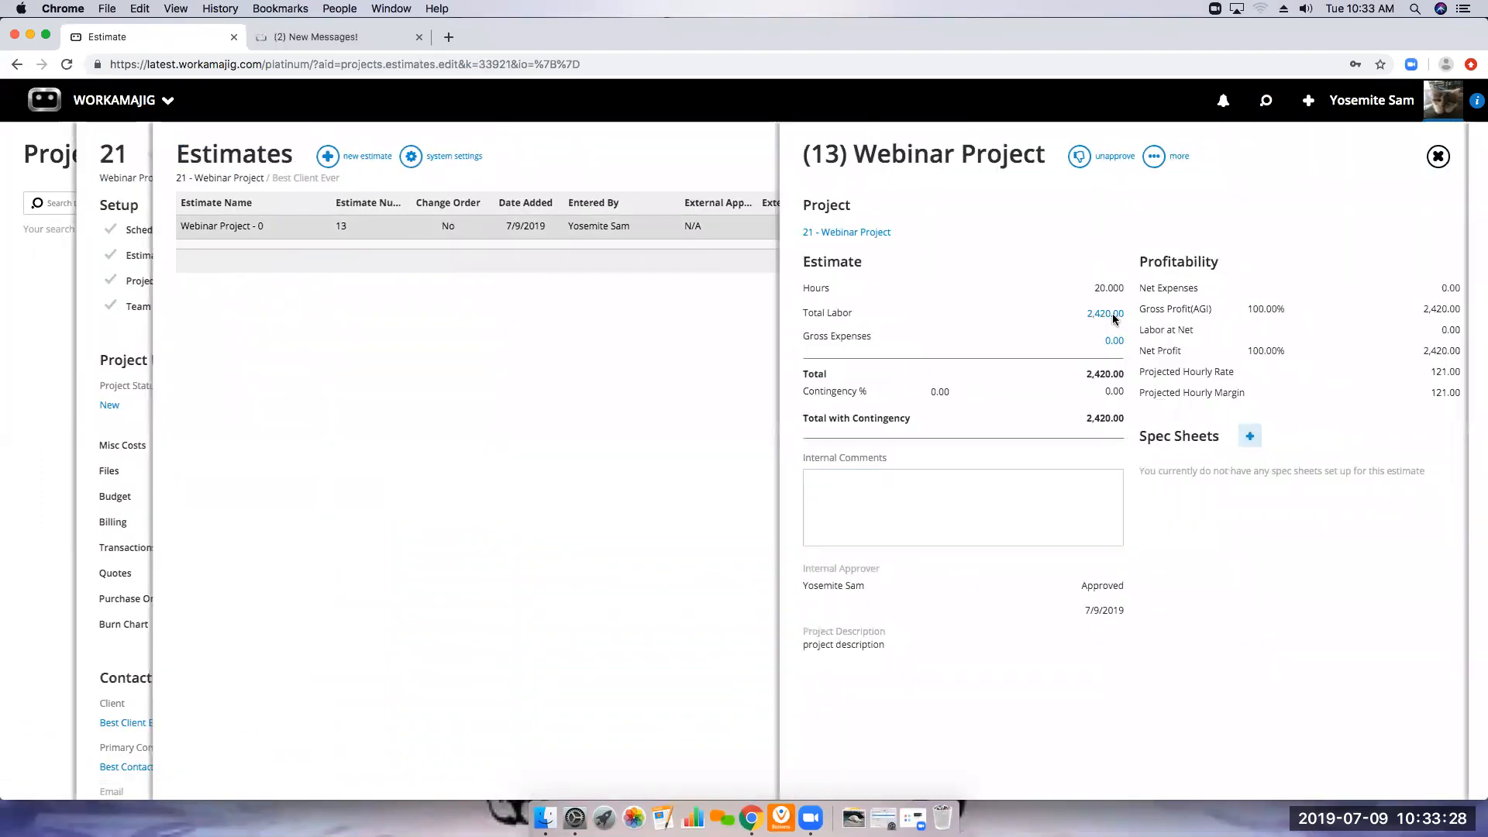
click(377, 156)
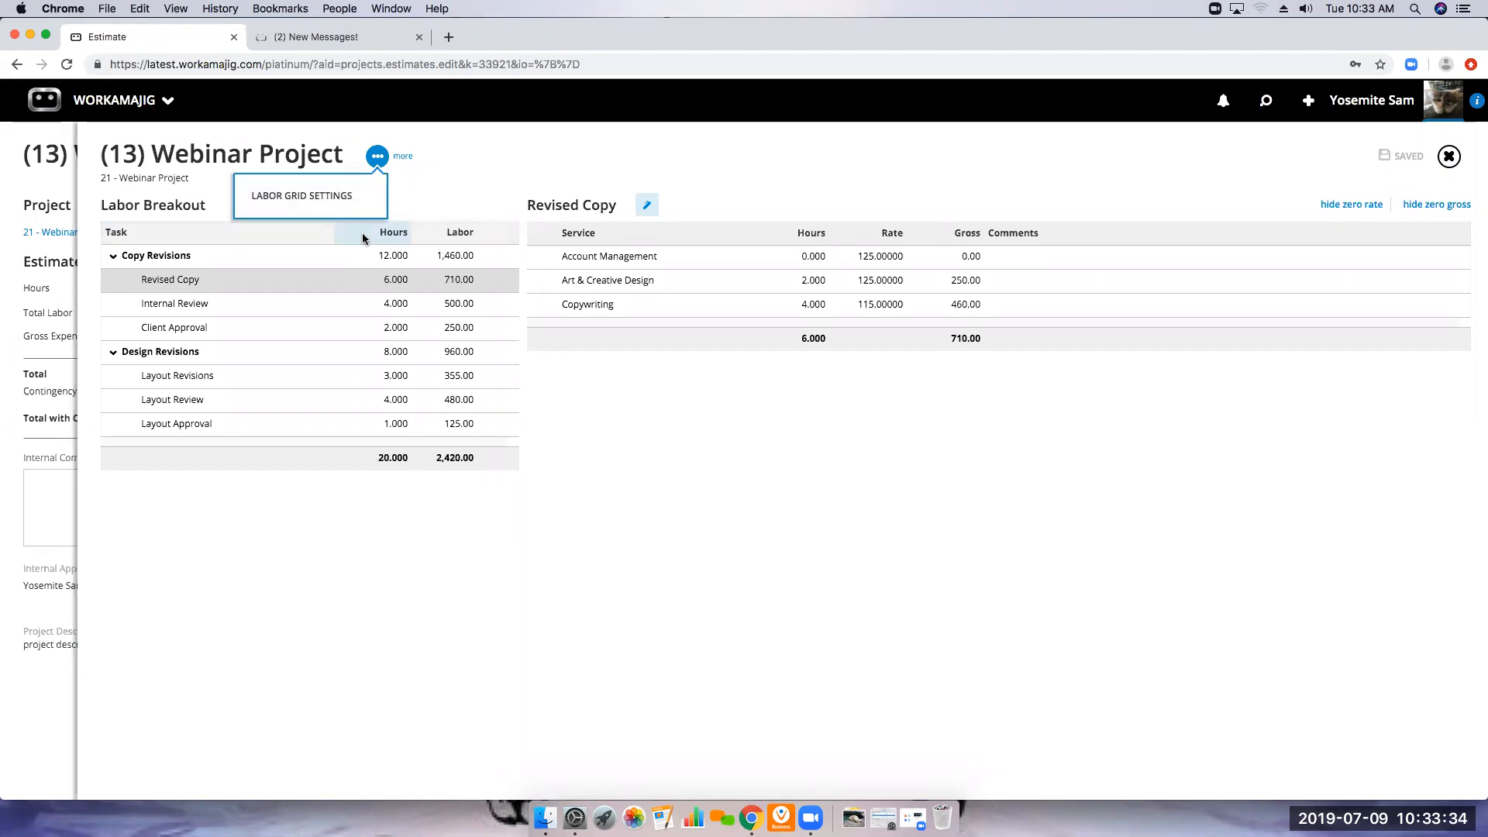
click(1440, 163)
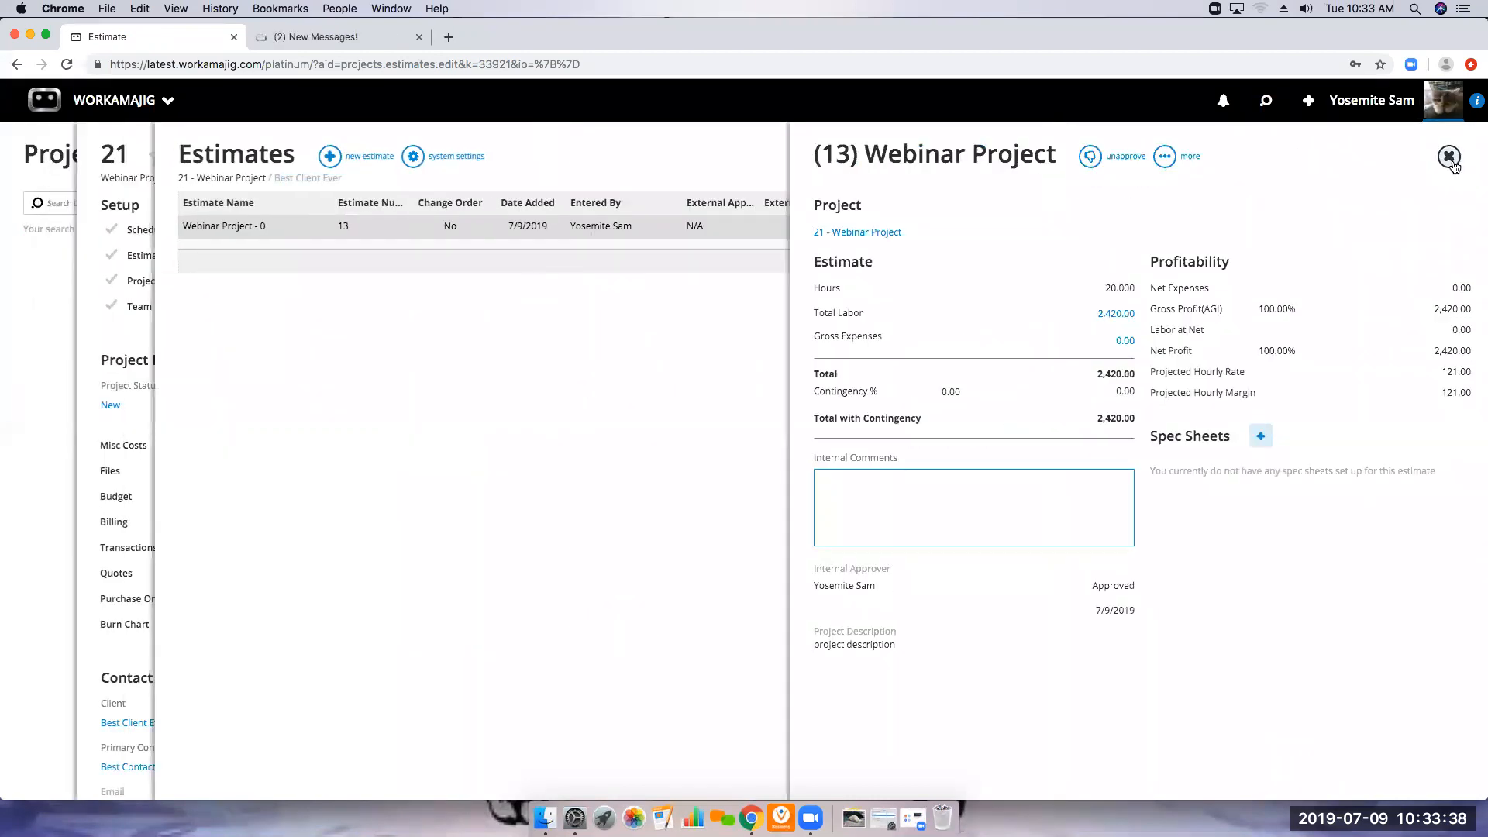
click(1446, 158)
click(1446, 157)
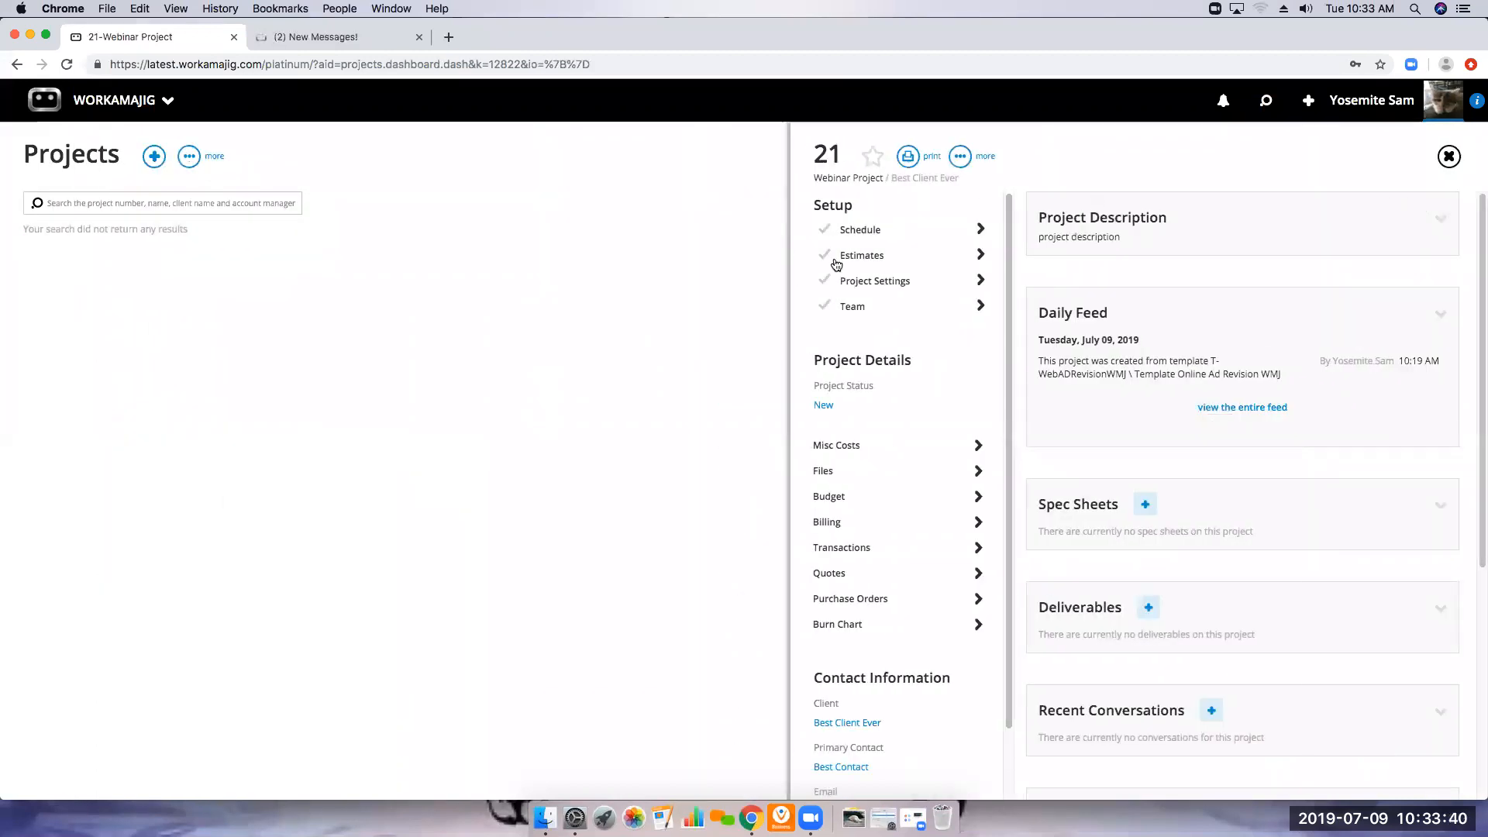
click(860, 308)
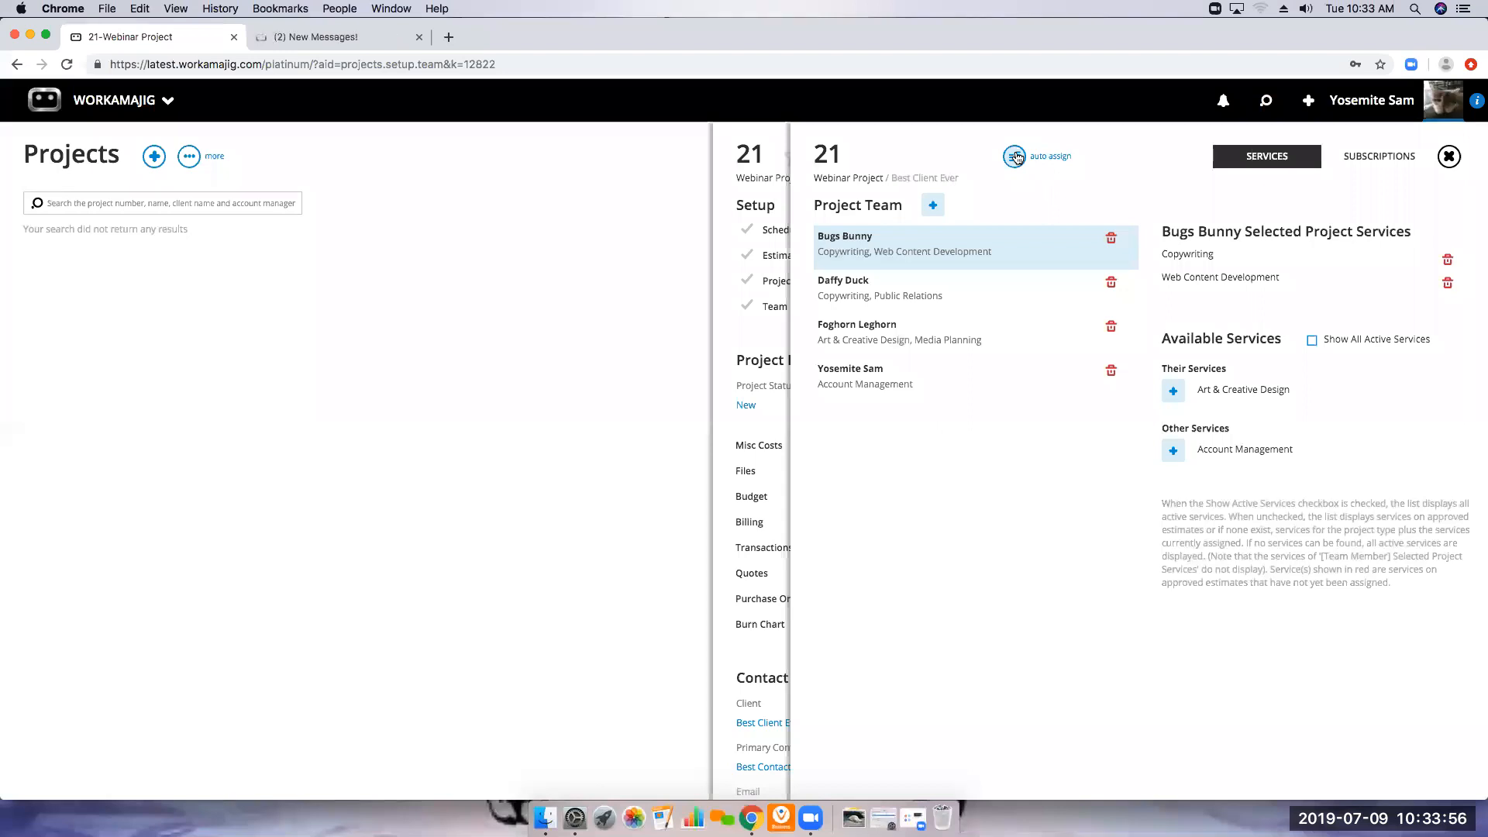
click(1449, 159)
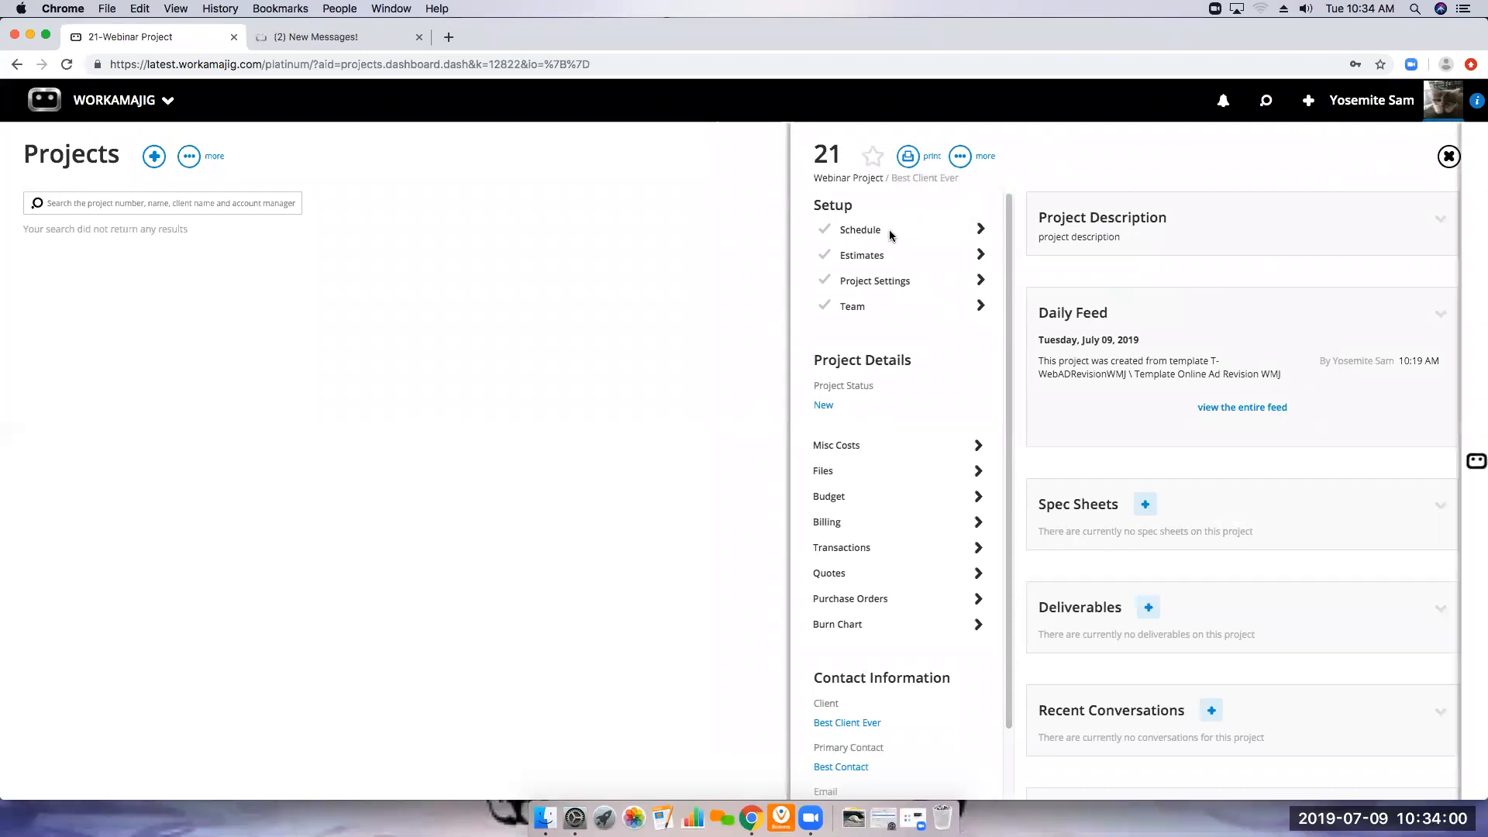
Examine the assignment details of the Client Approval and Revised Copy tasks in the project schedule without changing them
click(890, 229)
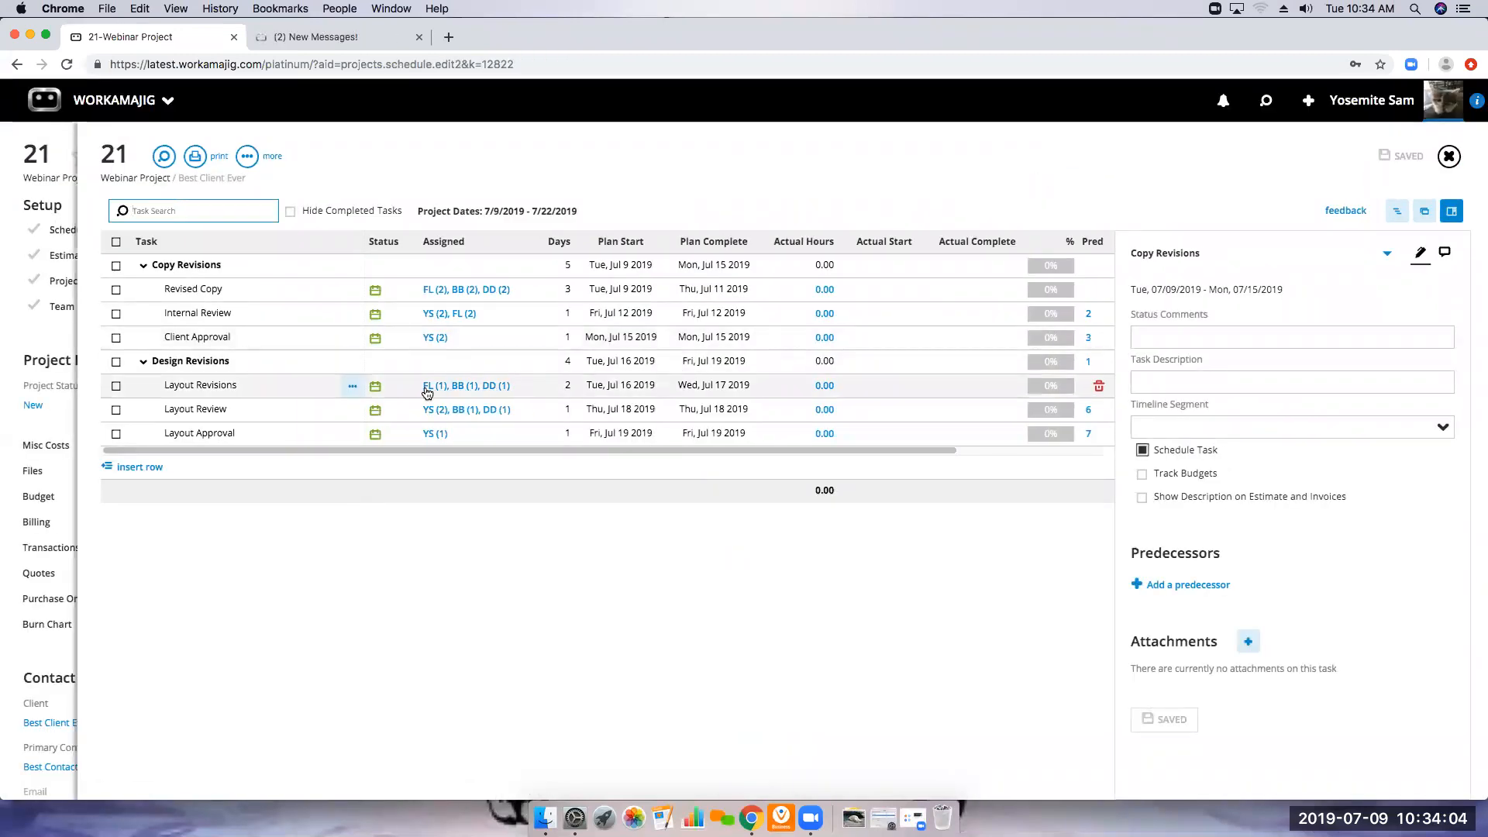
click(434, 339)
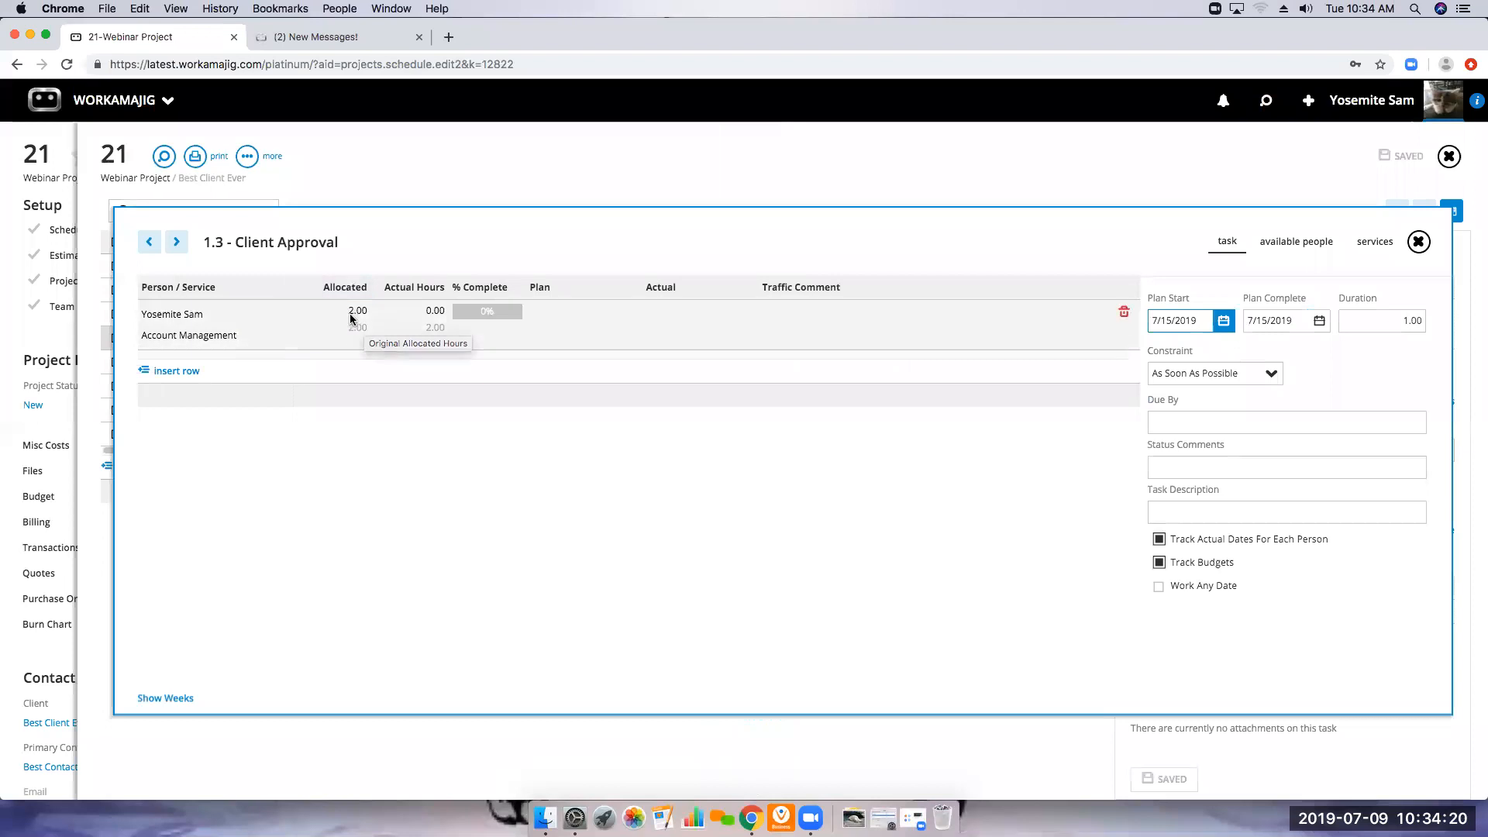
click(1419, 243)
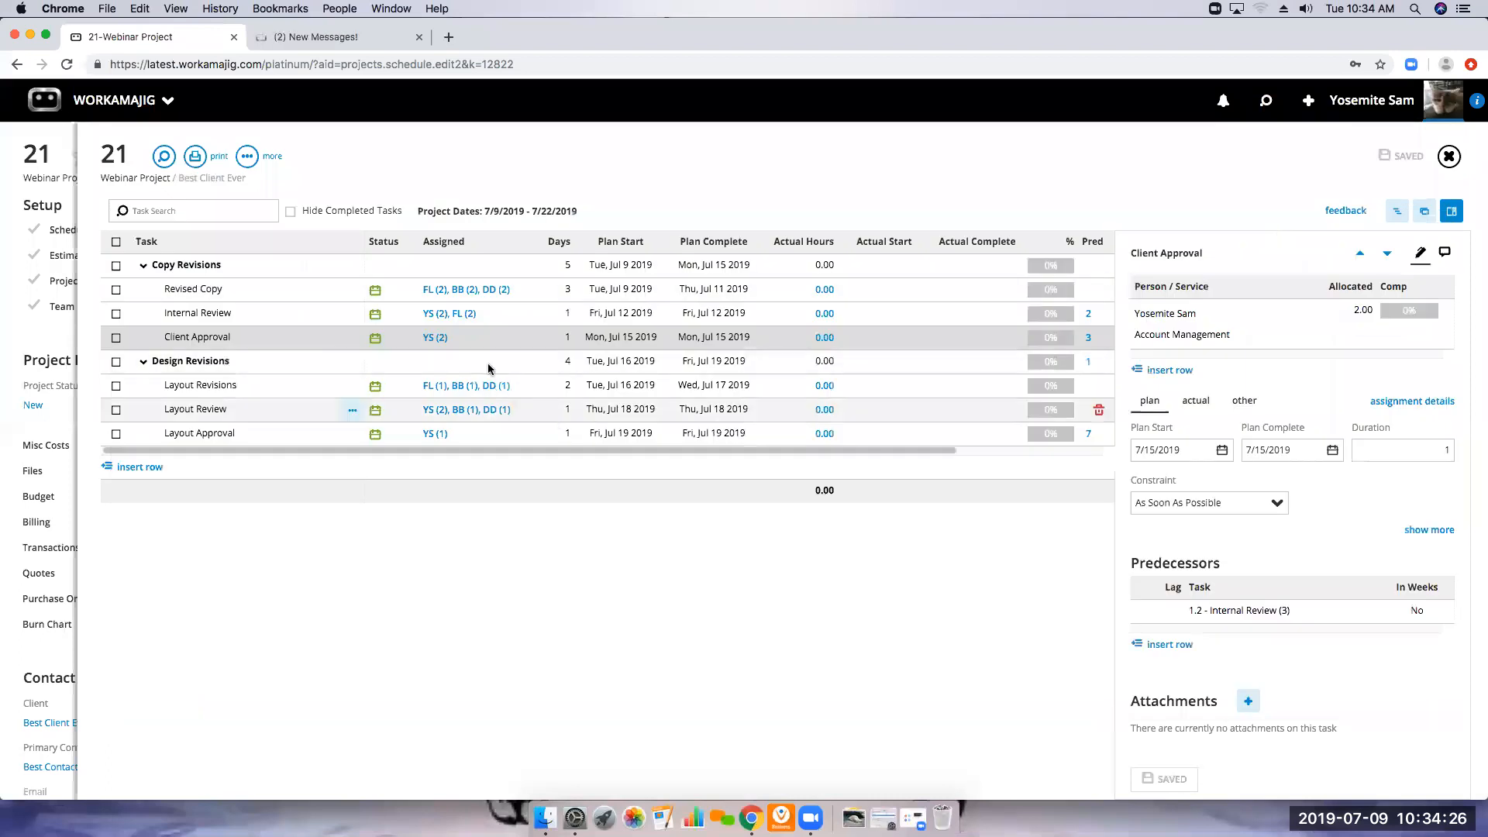
click(468, 292)
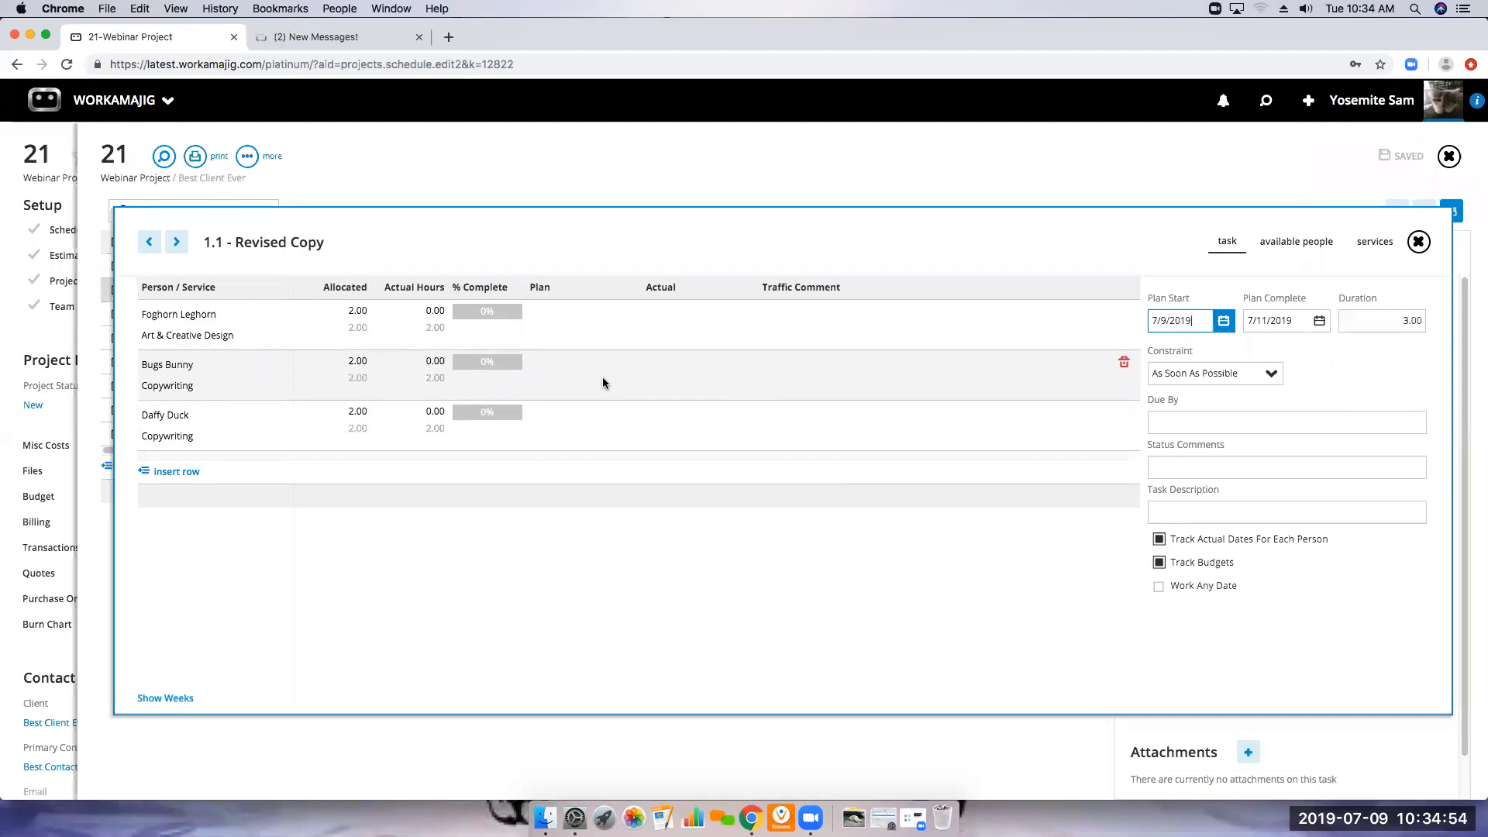
click(1418, 242)
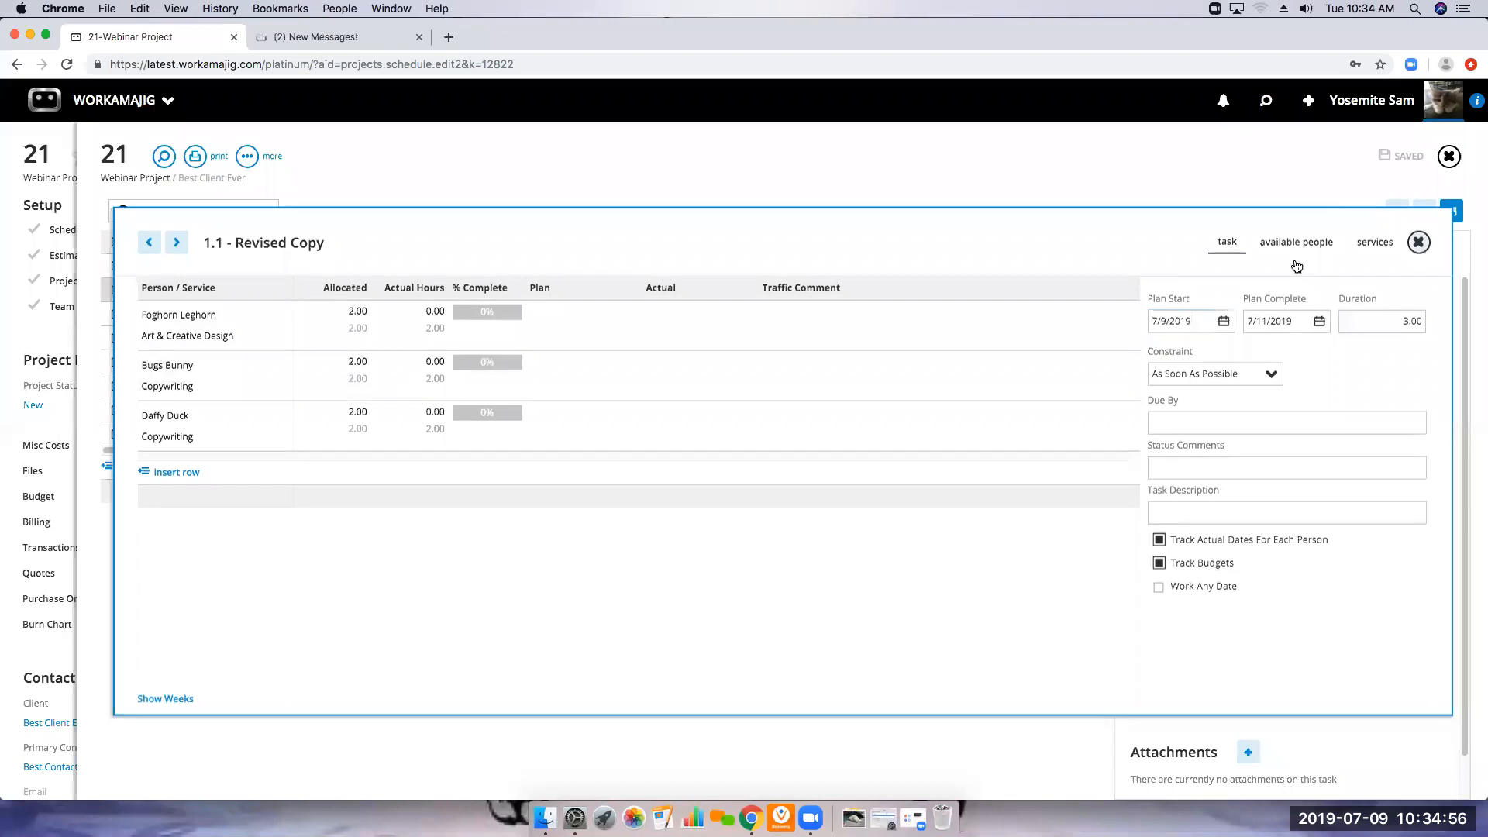
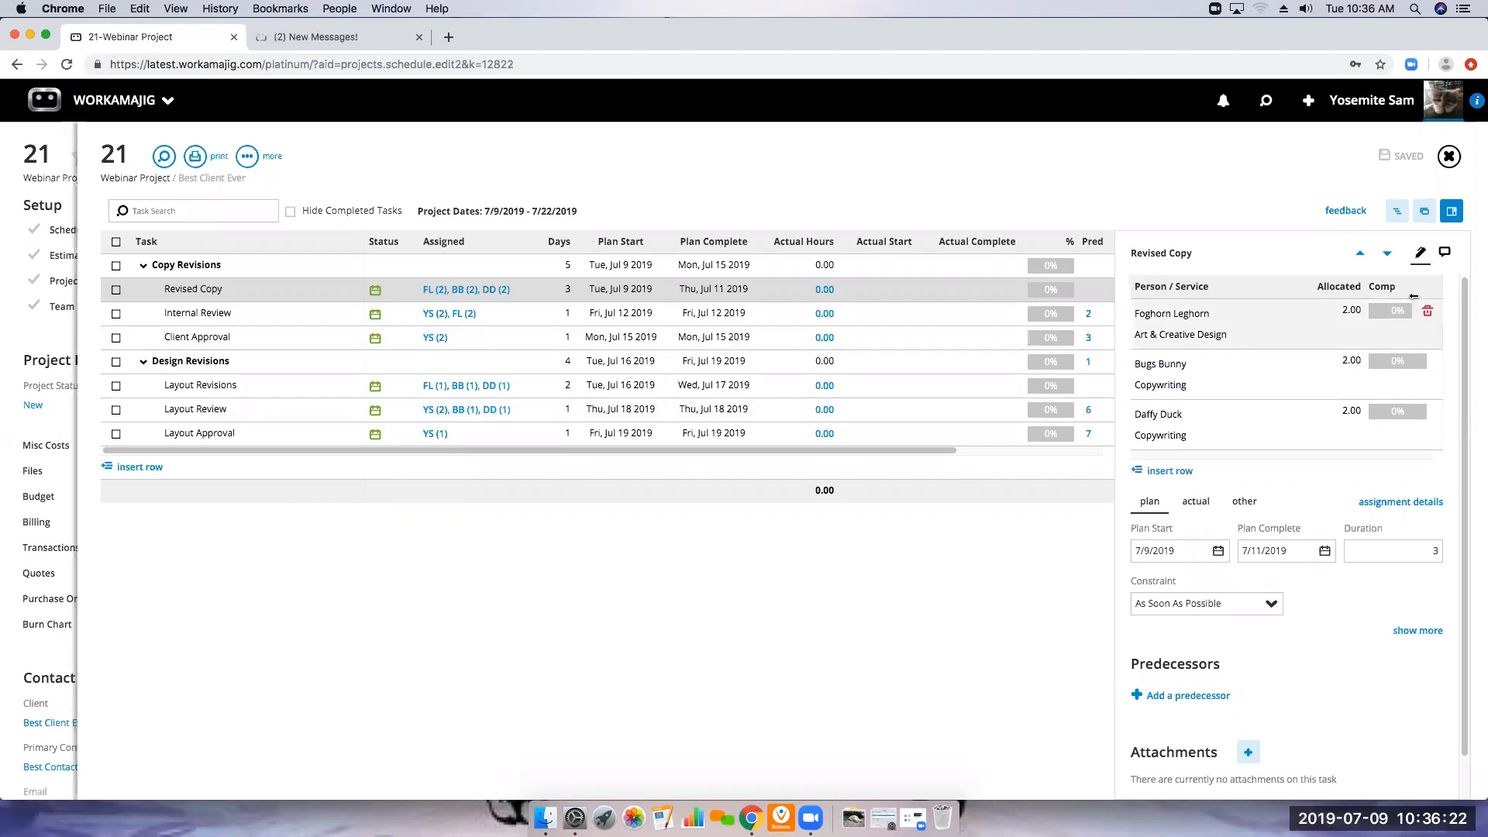
Auto-assign the project team again, pushing the estimated hours to the schedule, and return to the project overview
click(1449, 156)
click(923, 323)
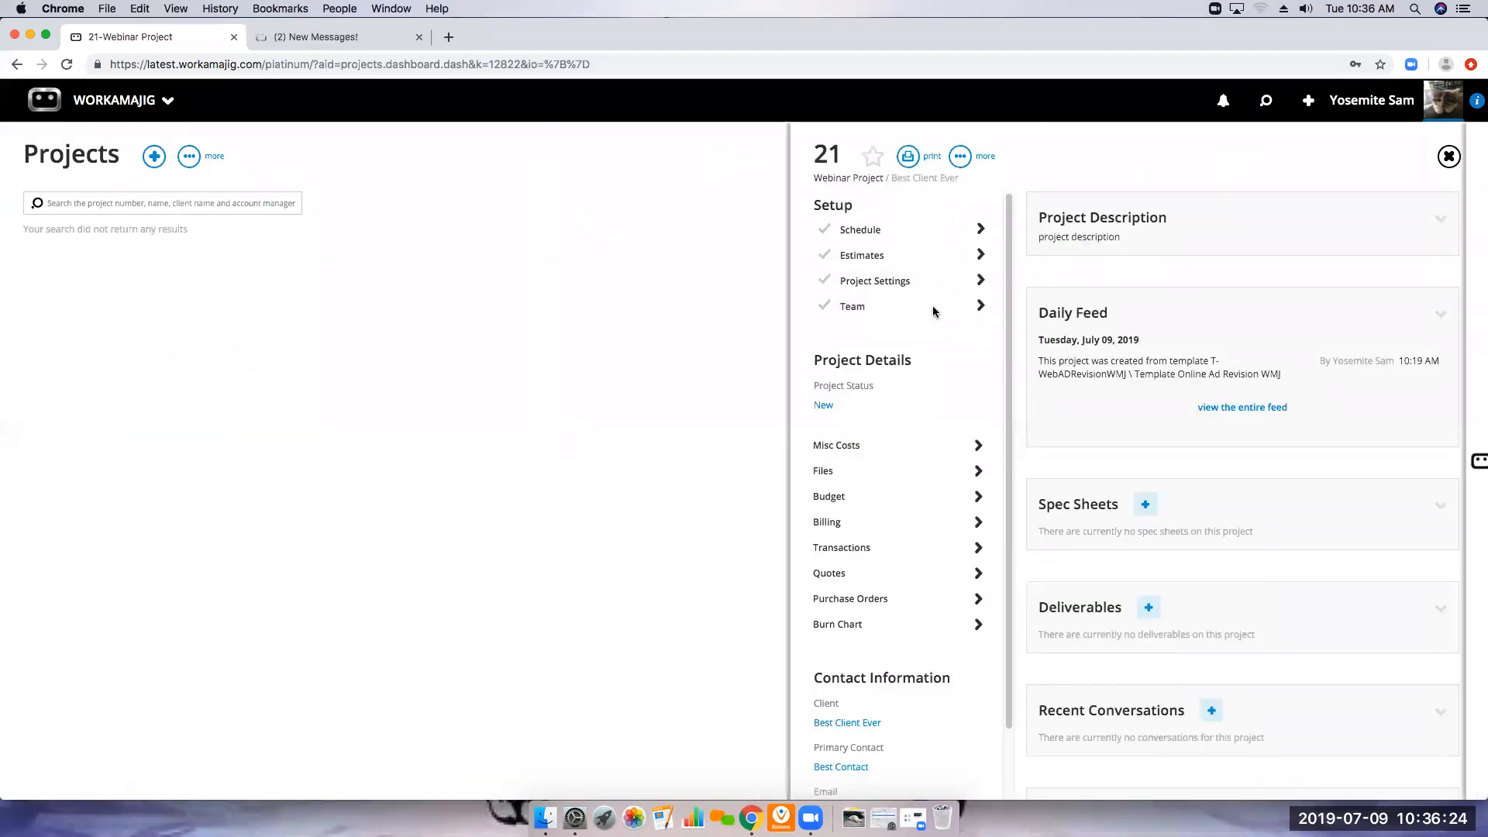
click(1013, 156)
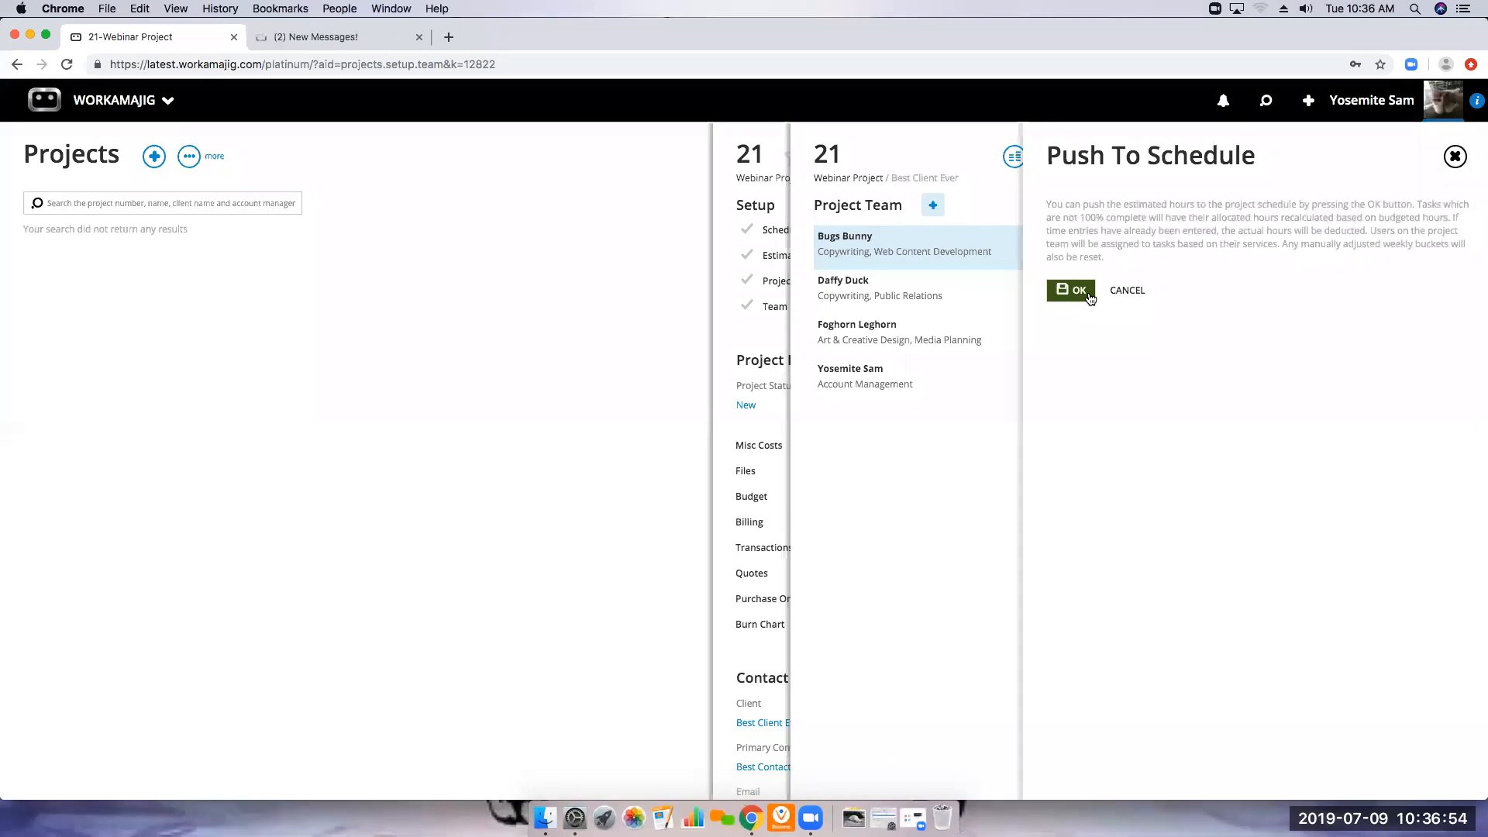
click(1089, 298)
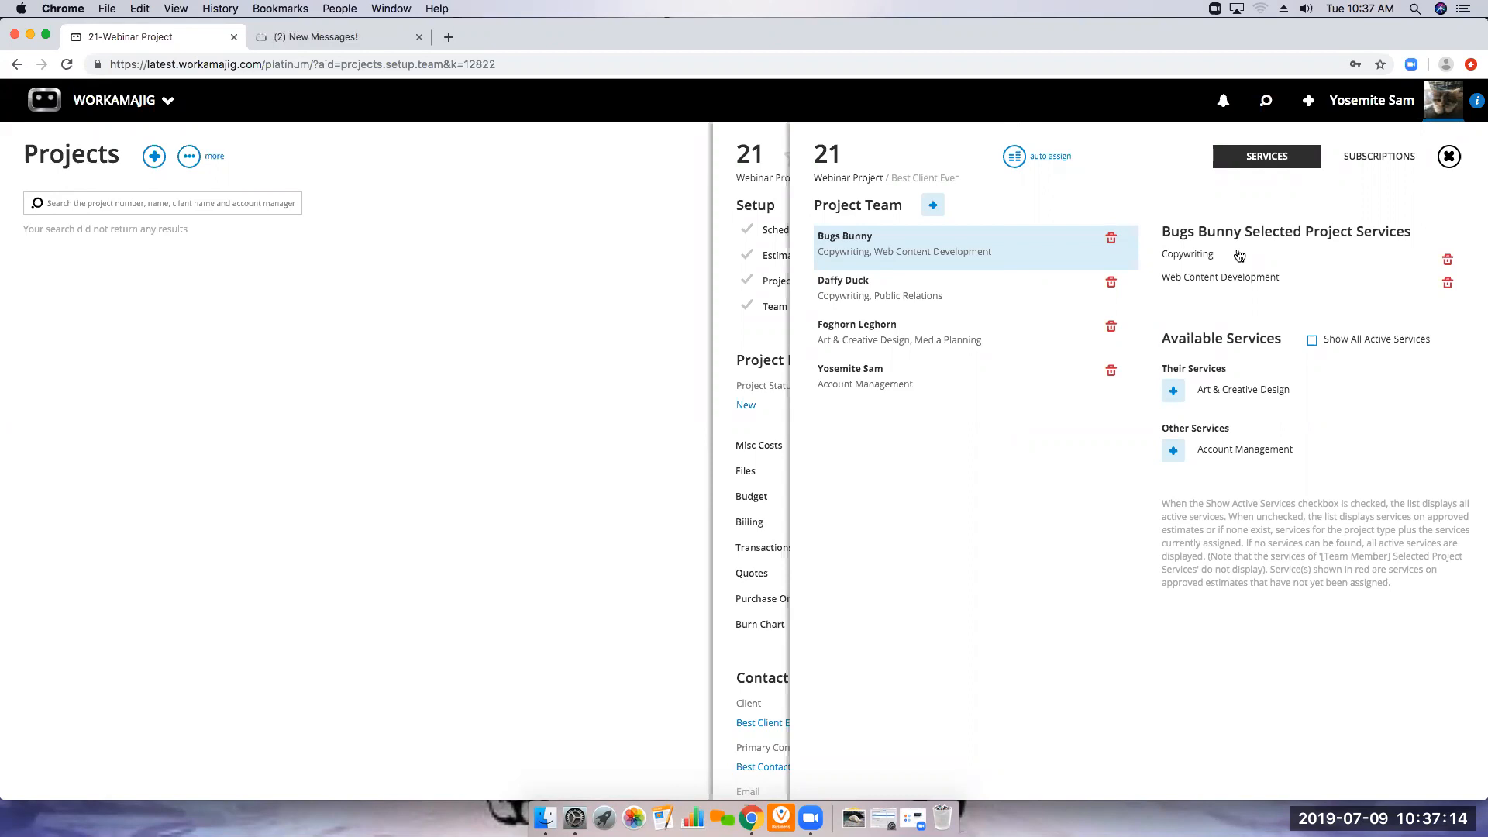
click(1448, 155)
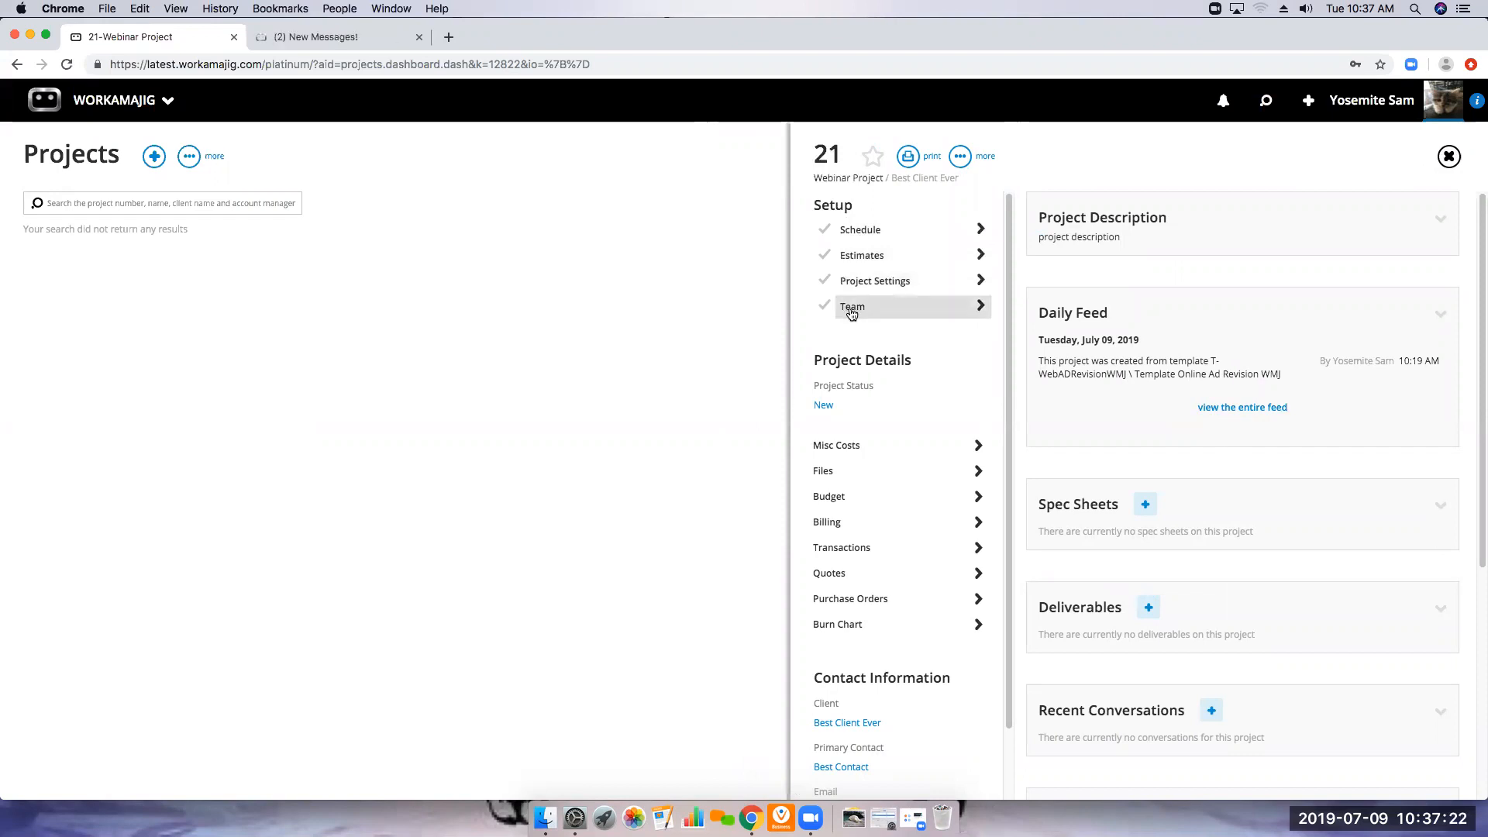
Set the Webinar Project's status to Active and close the project
click(826, 407)
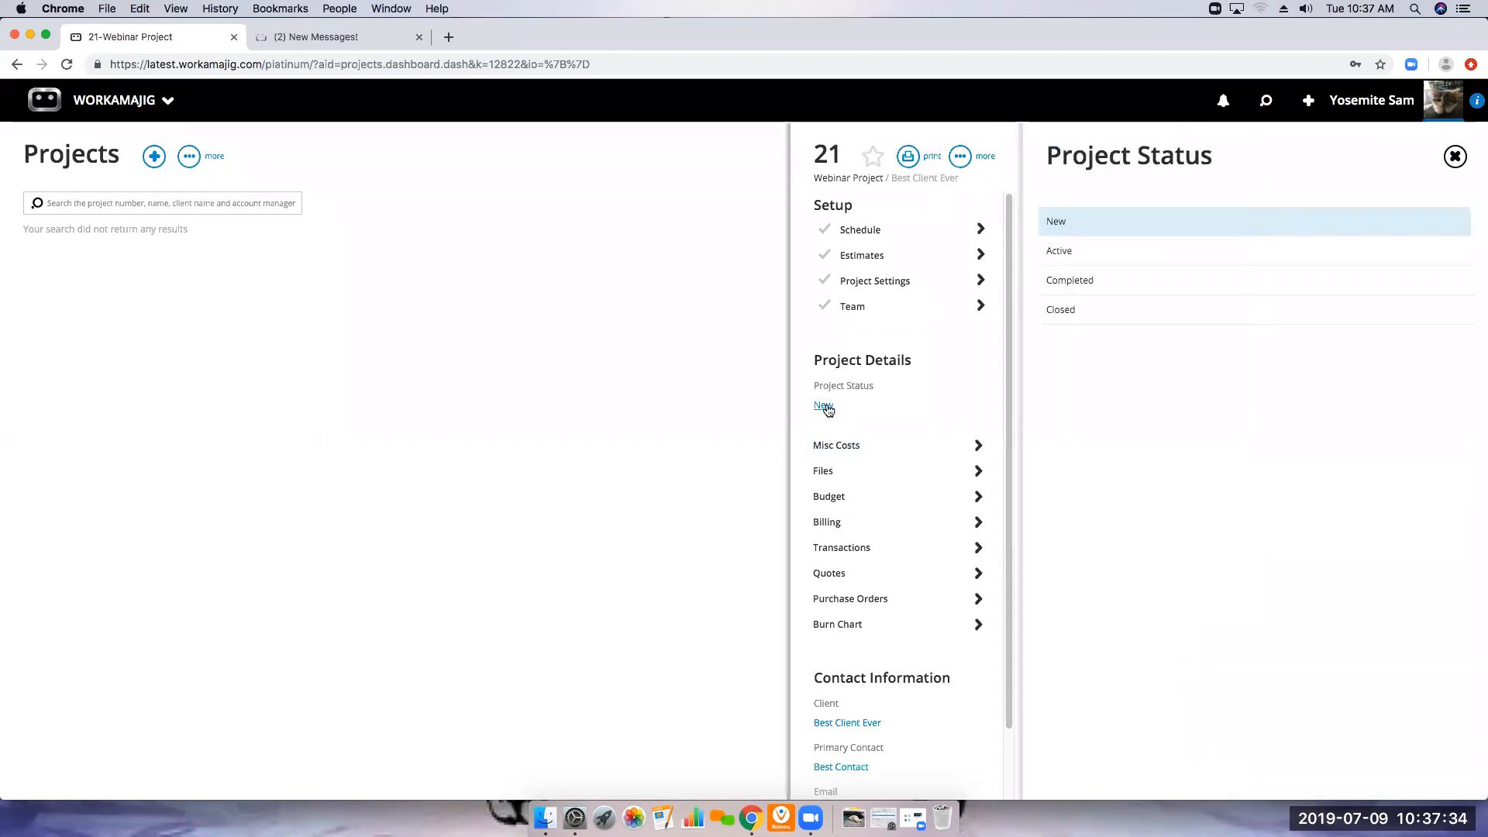
click(1060, 251)
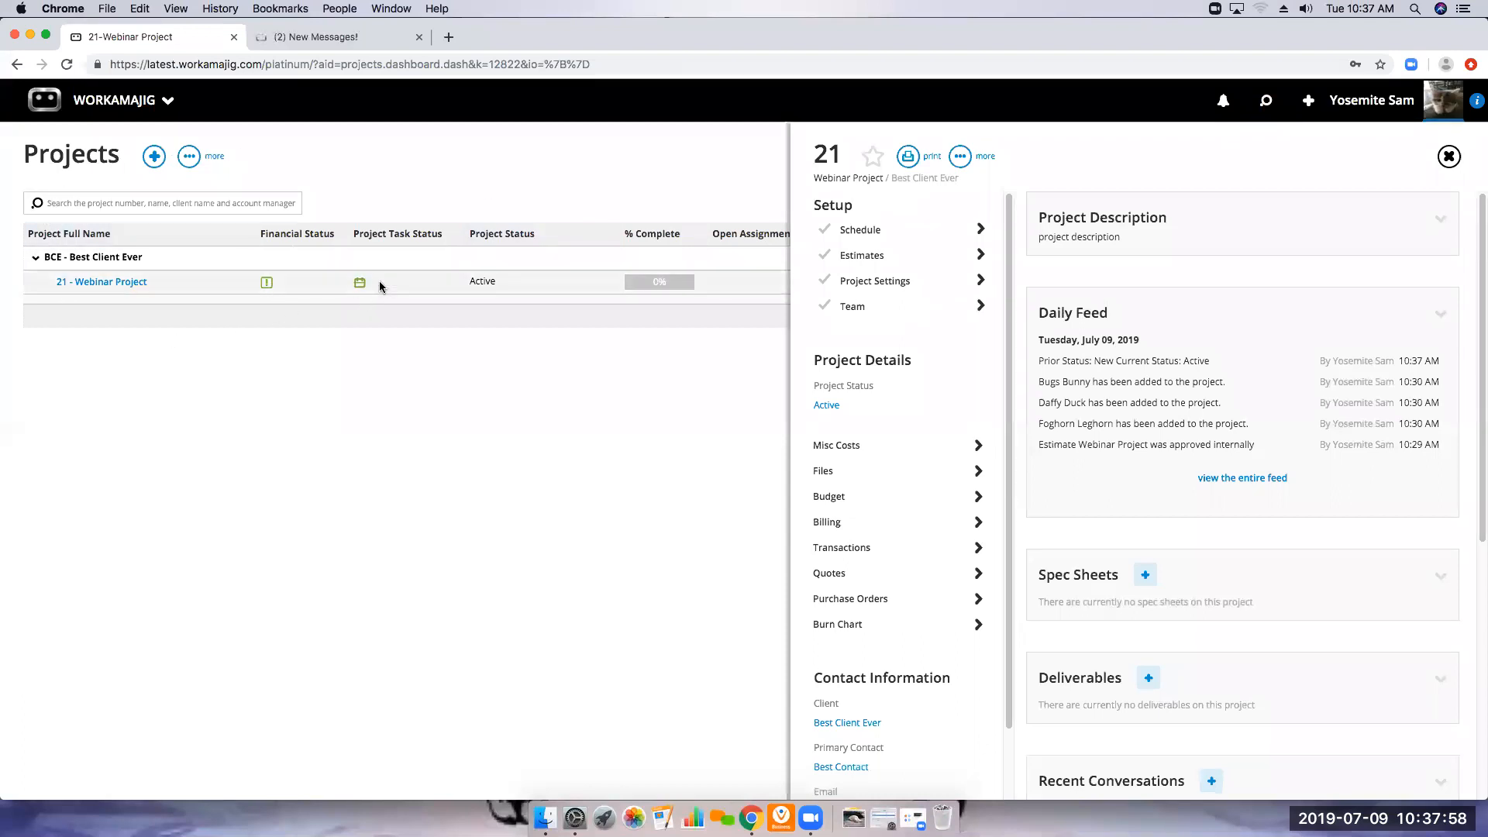
click(1450, 157)
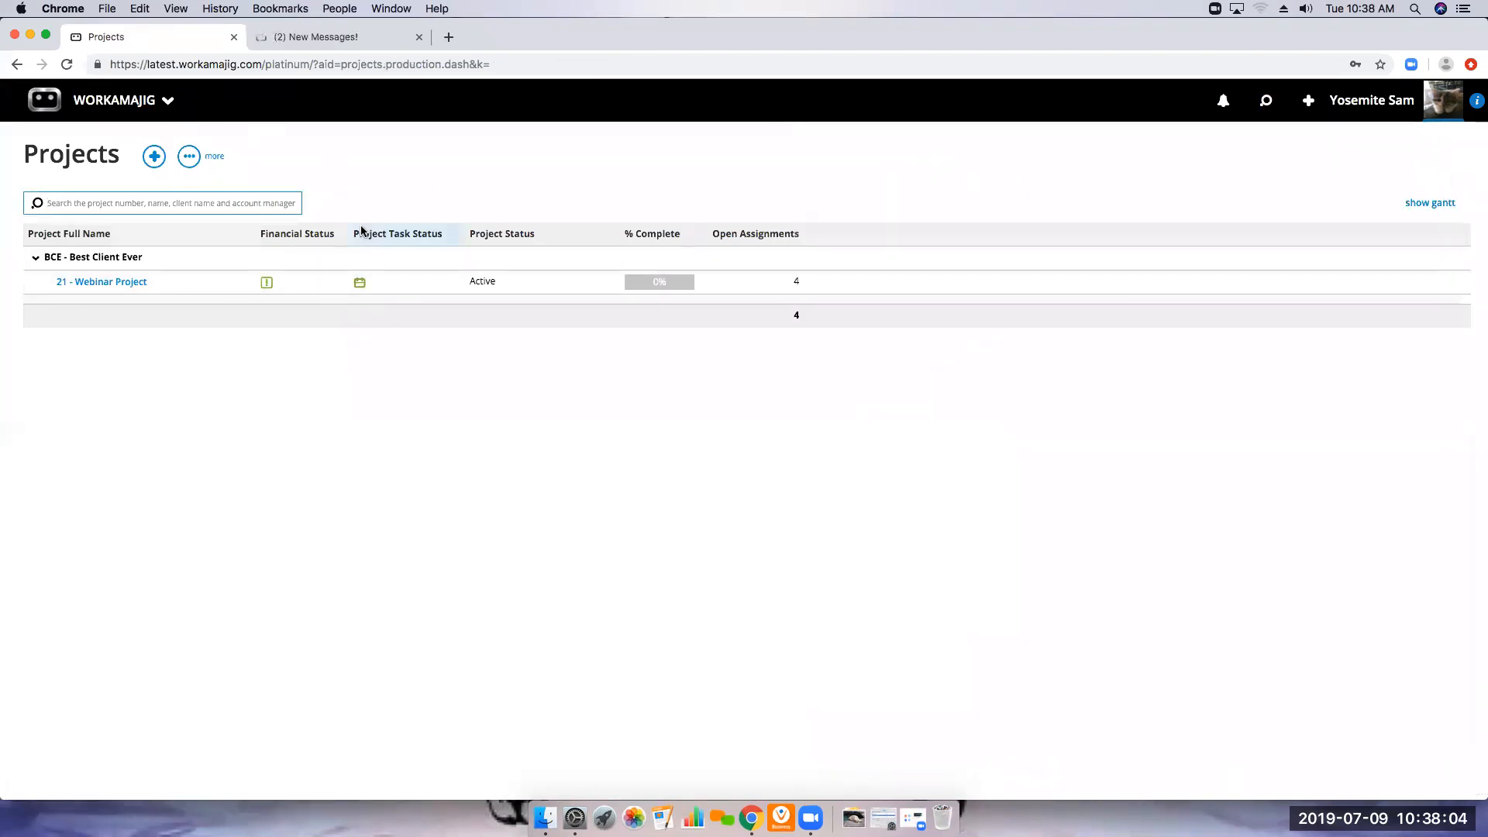
On the creatives' Today page, turn off the Completed Predecessors Only display option and save the options
click(169, 101)
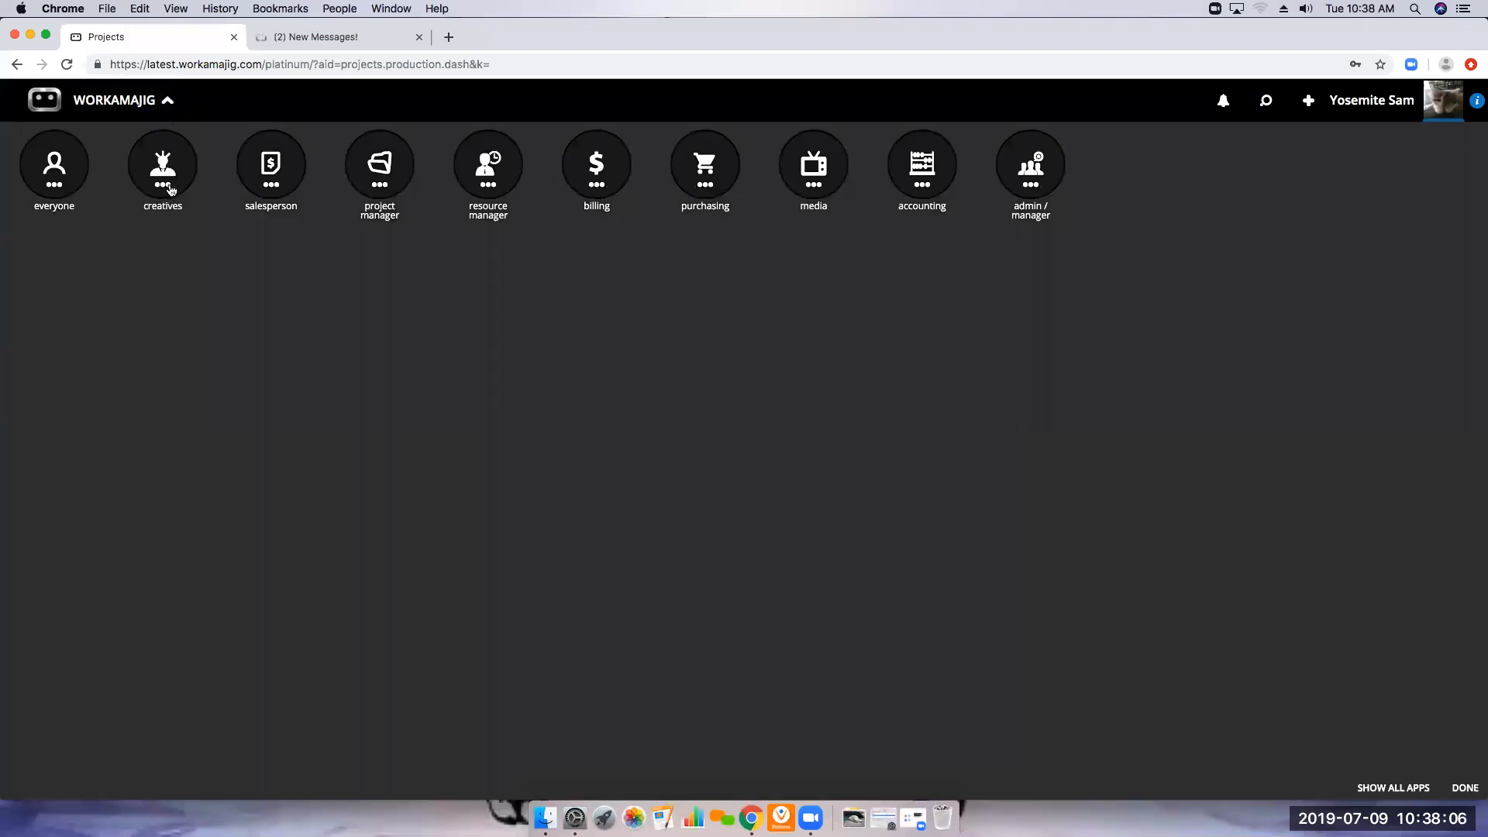
click(169, 188)
click(61, 307)
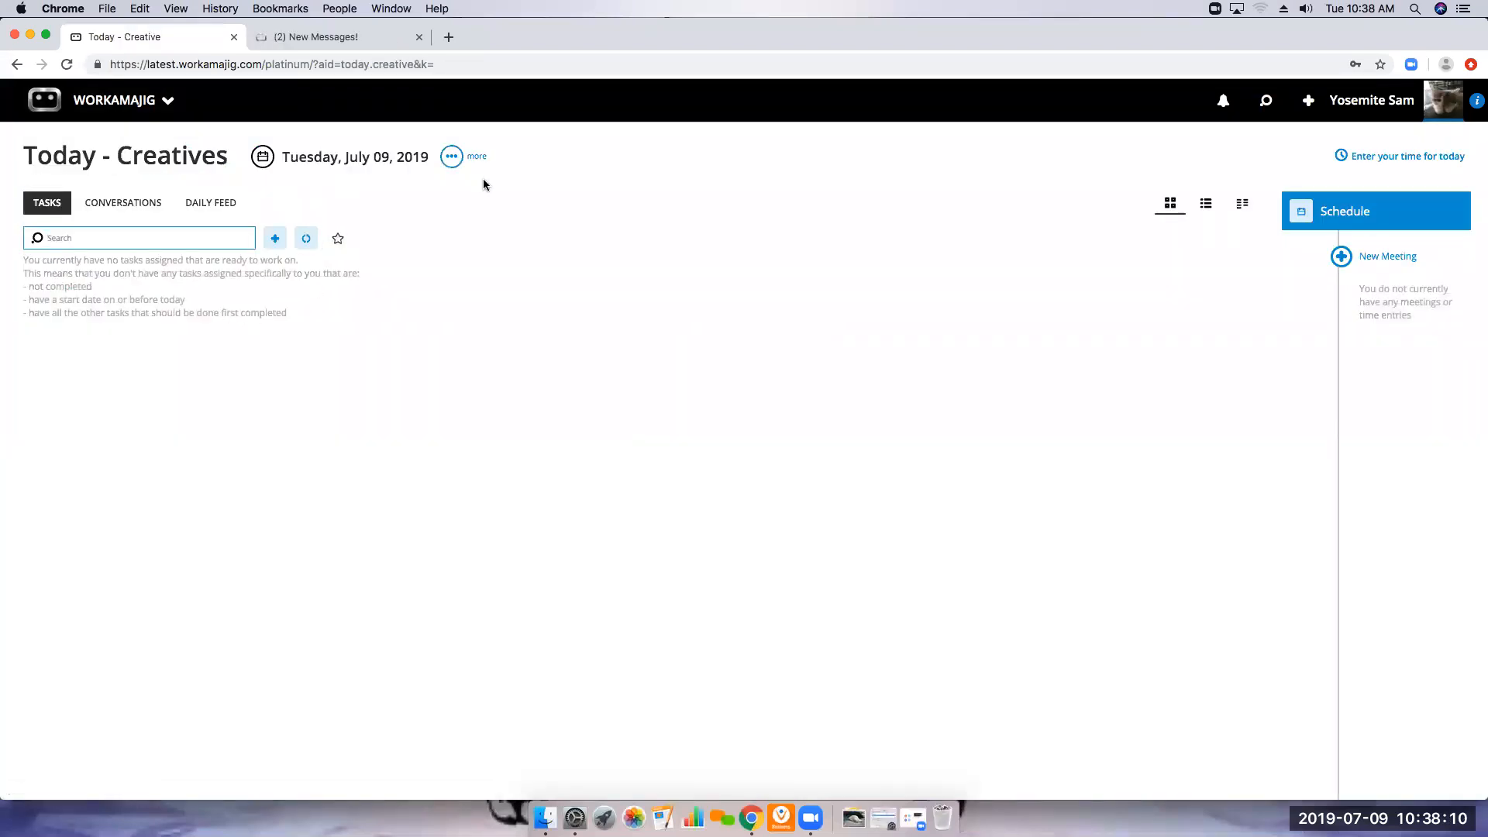
click(453, 156)
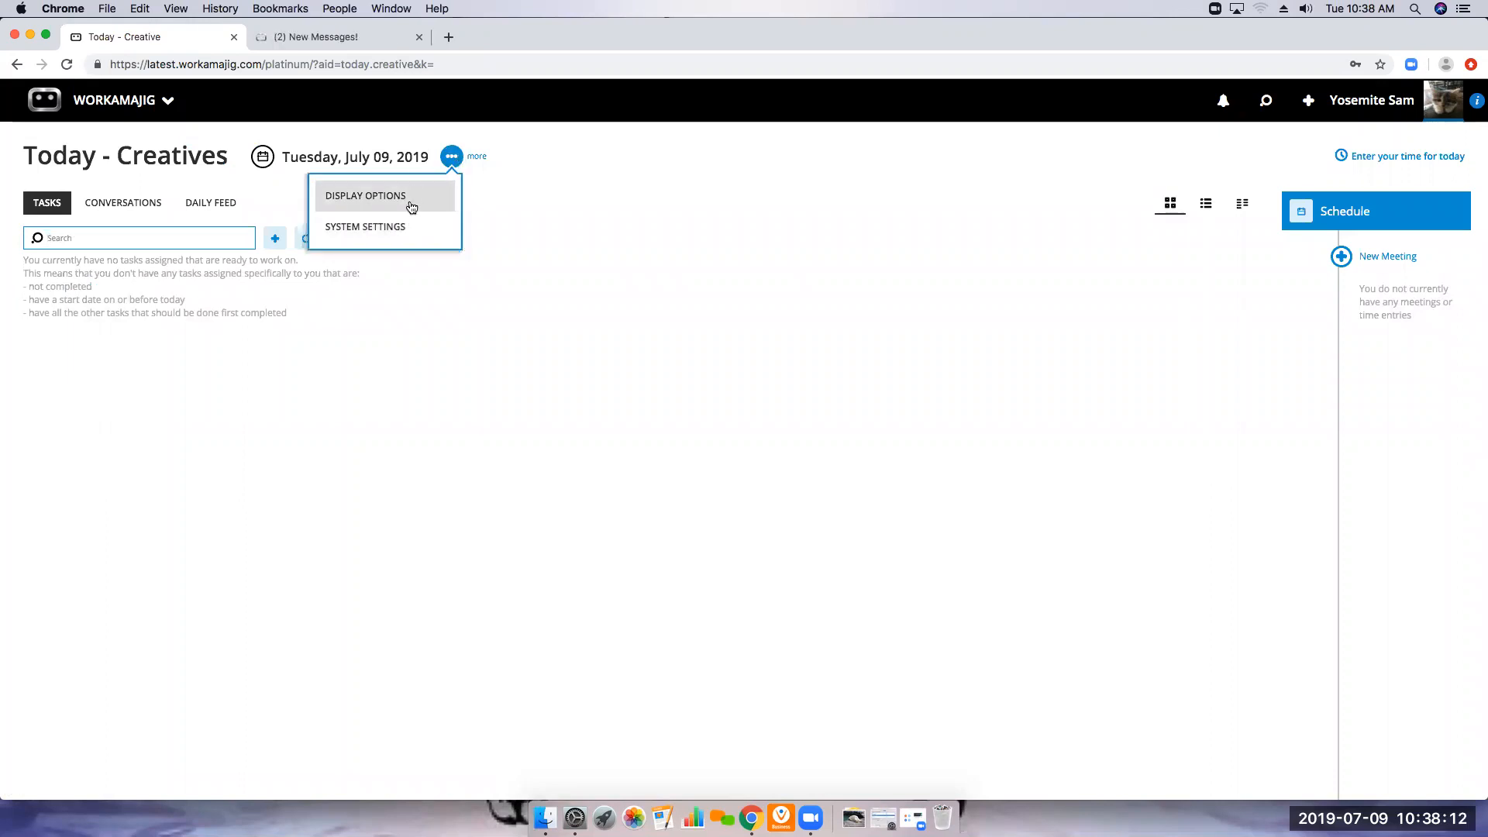
click(410, 195)
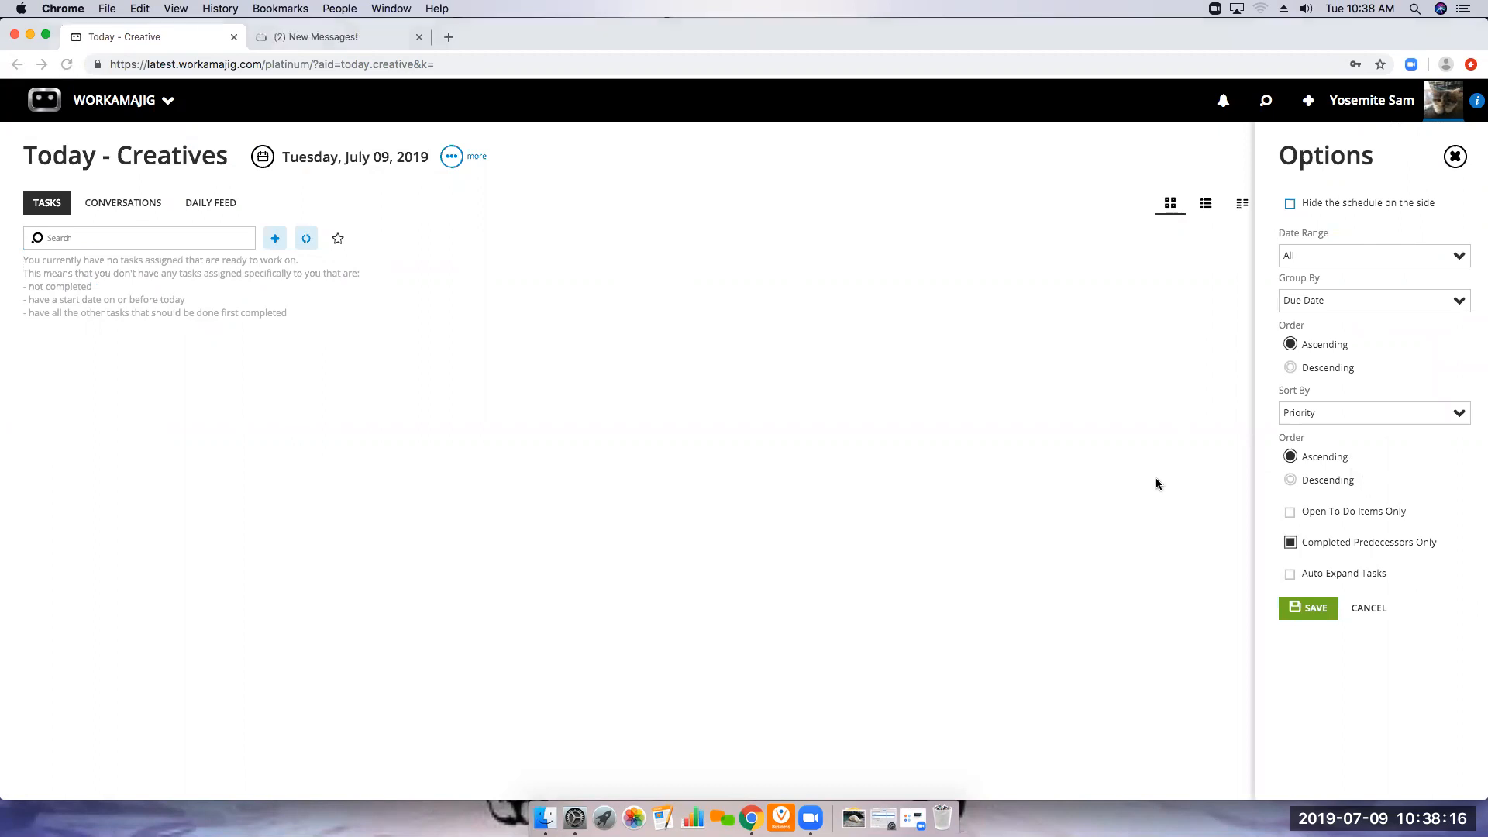
click(1290, 543)
click(1316, 614)
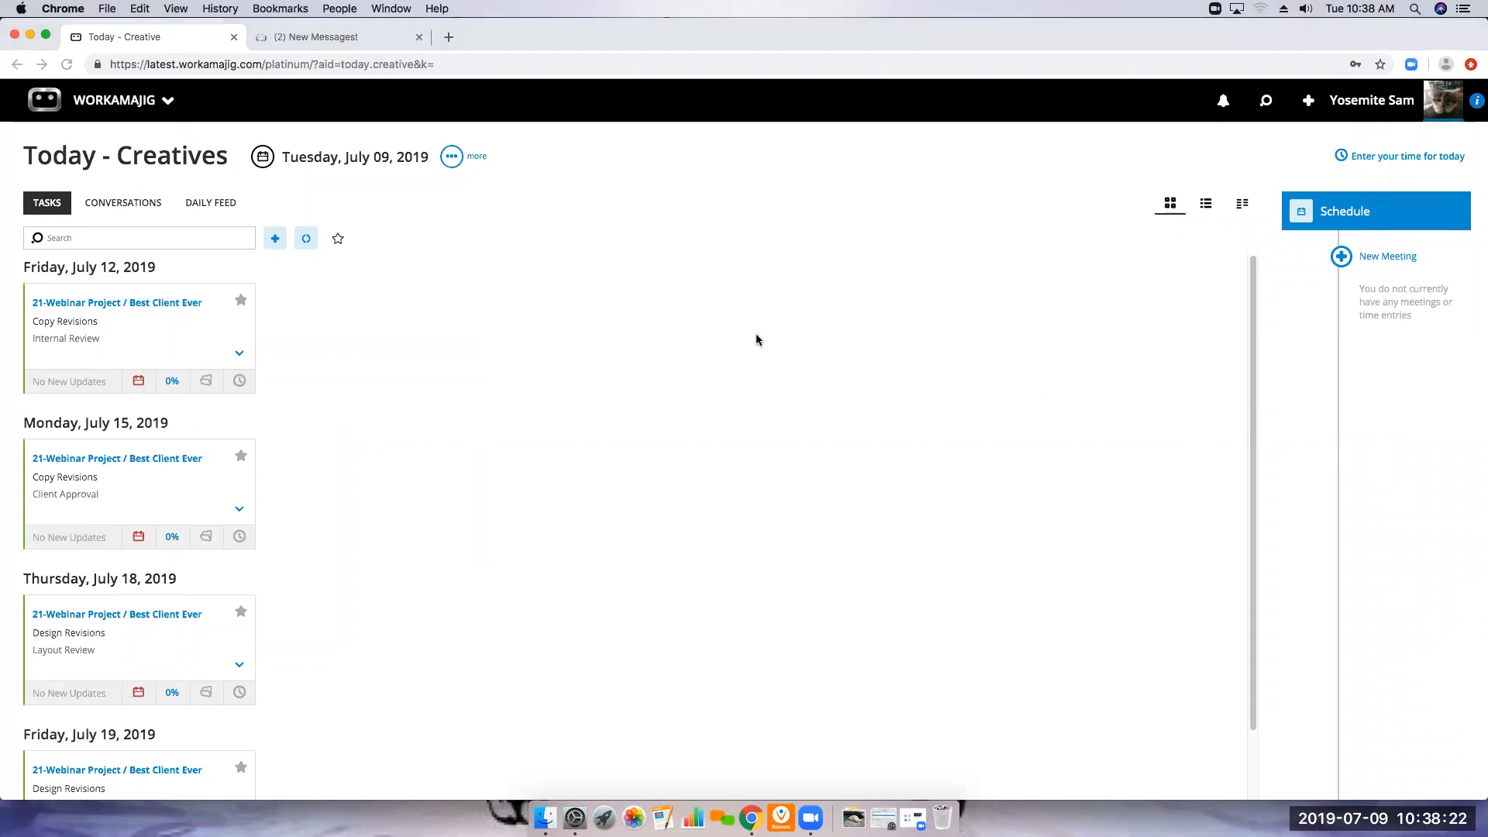
View the Webinar Project's overview from its Internal Review task, then return to the task list
click(174, 304)
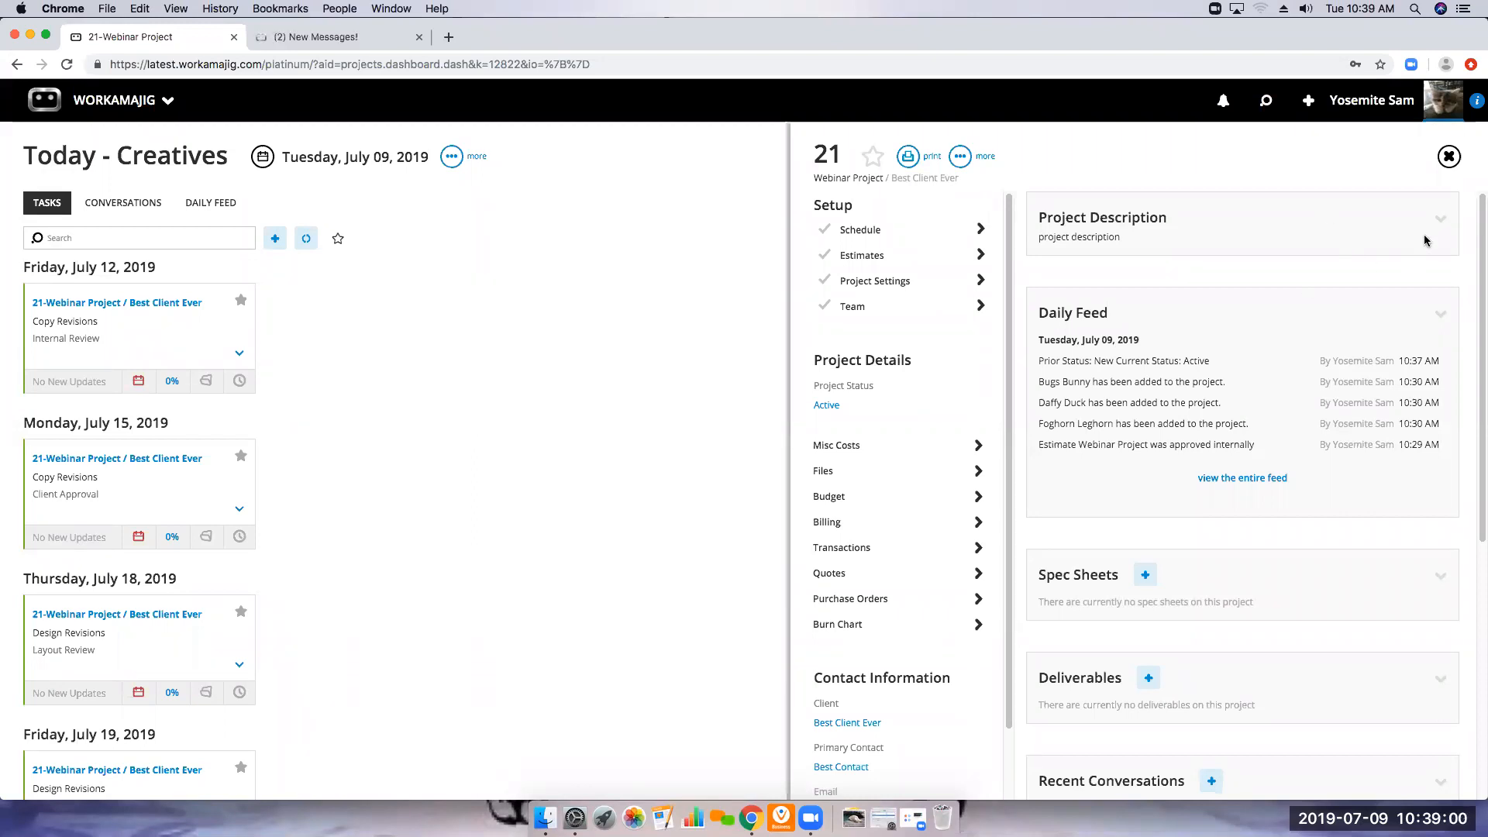
click(1446, 157)
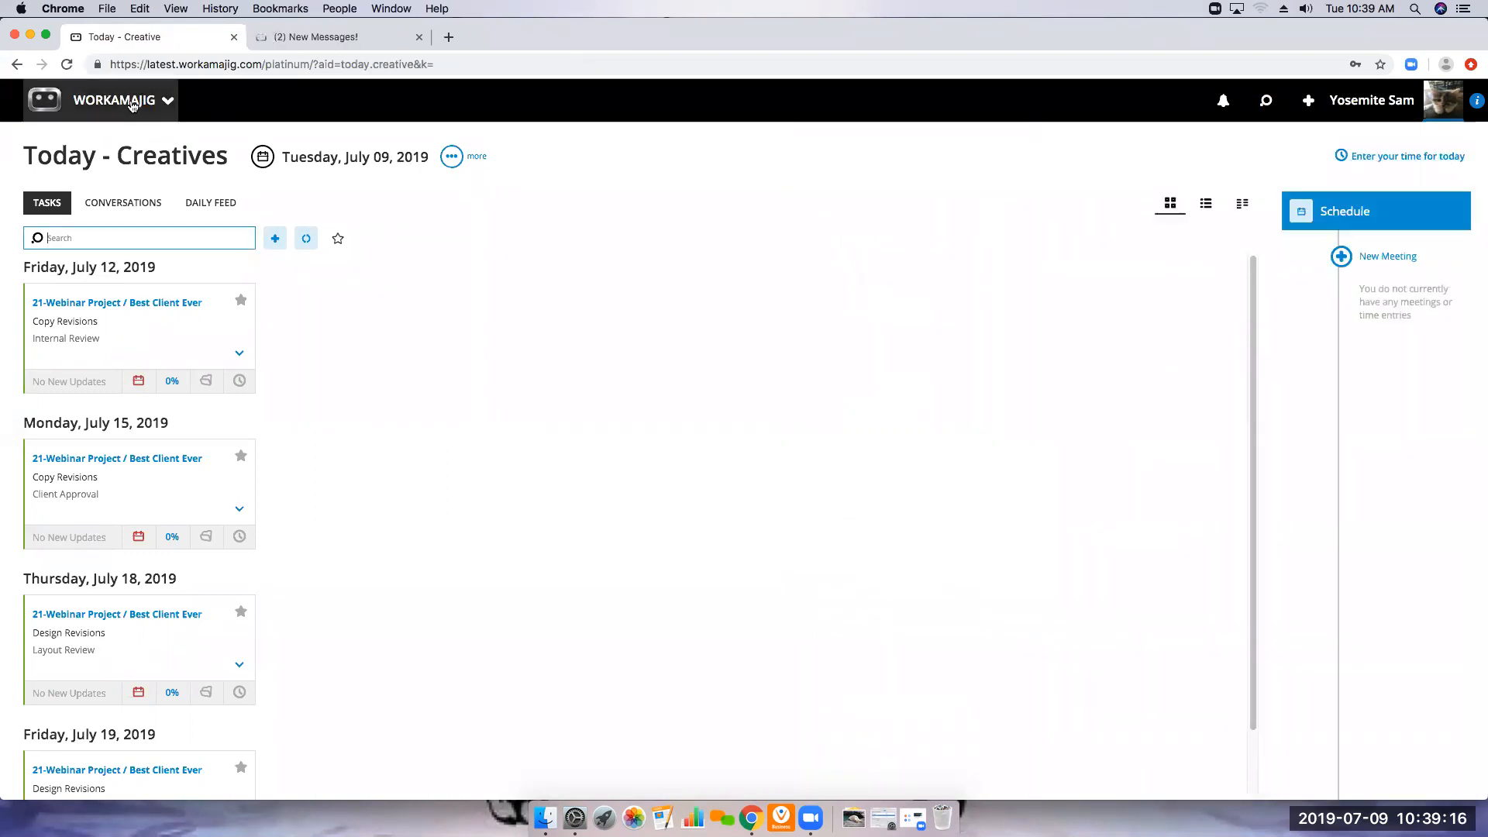
Open the Projects settings of the Transaction Preferences in System Setup
click(122, 100)
click(1031, 165)
click(607, 294)
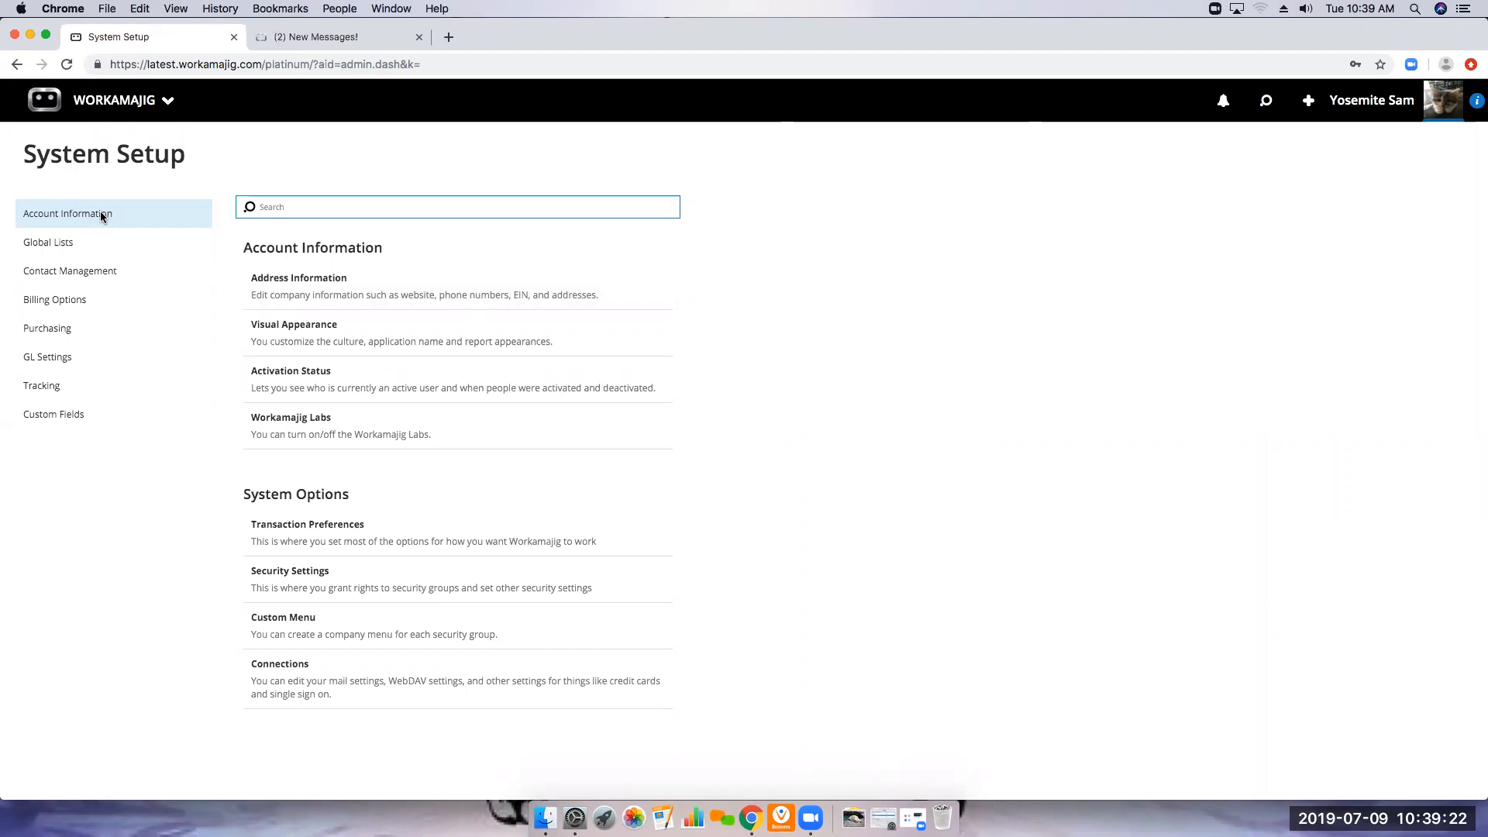
click(316, 537)
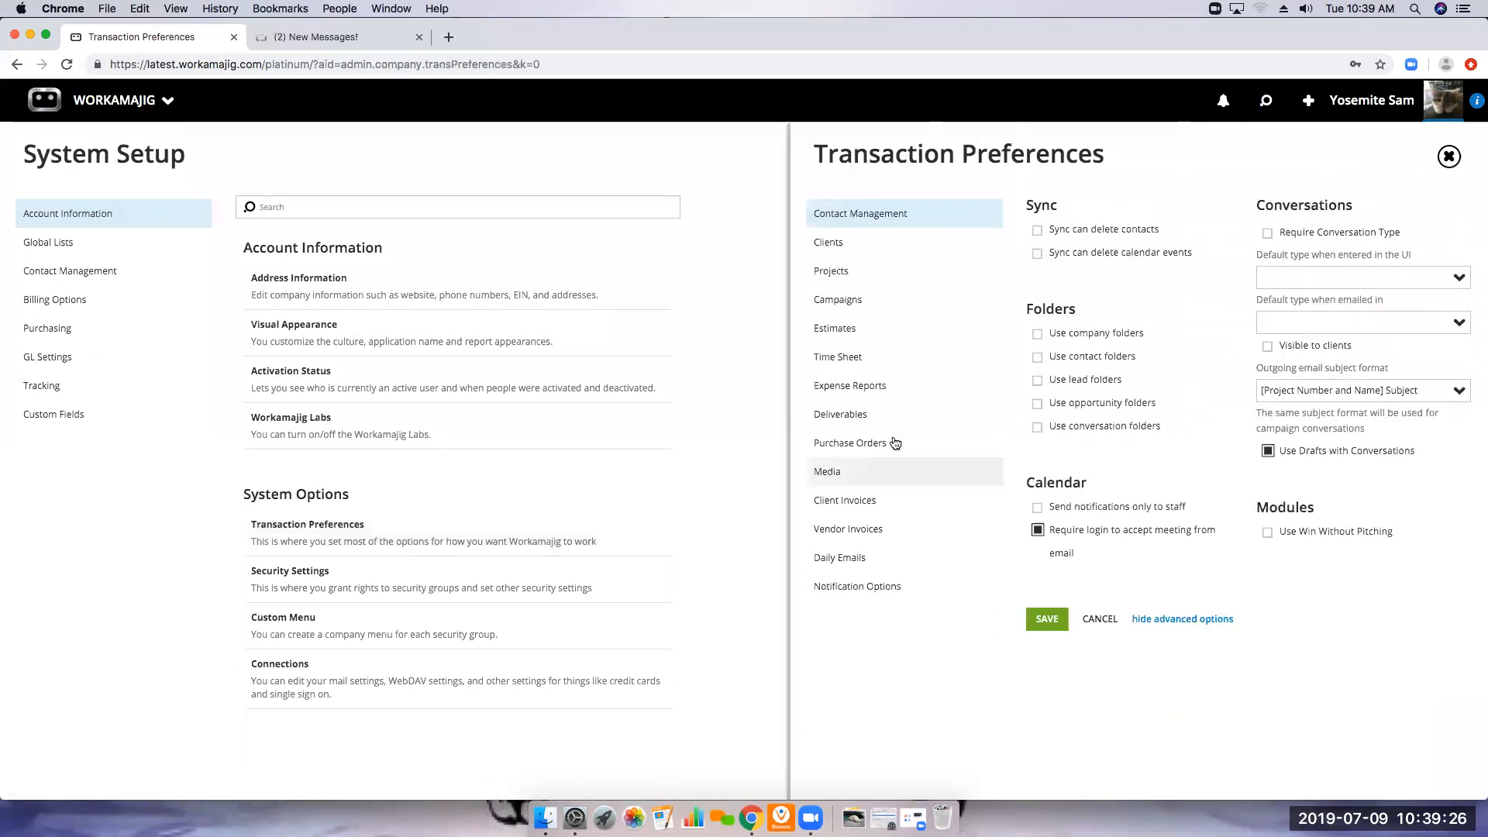
click(837, 279)
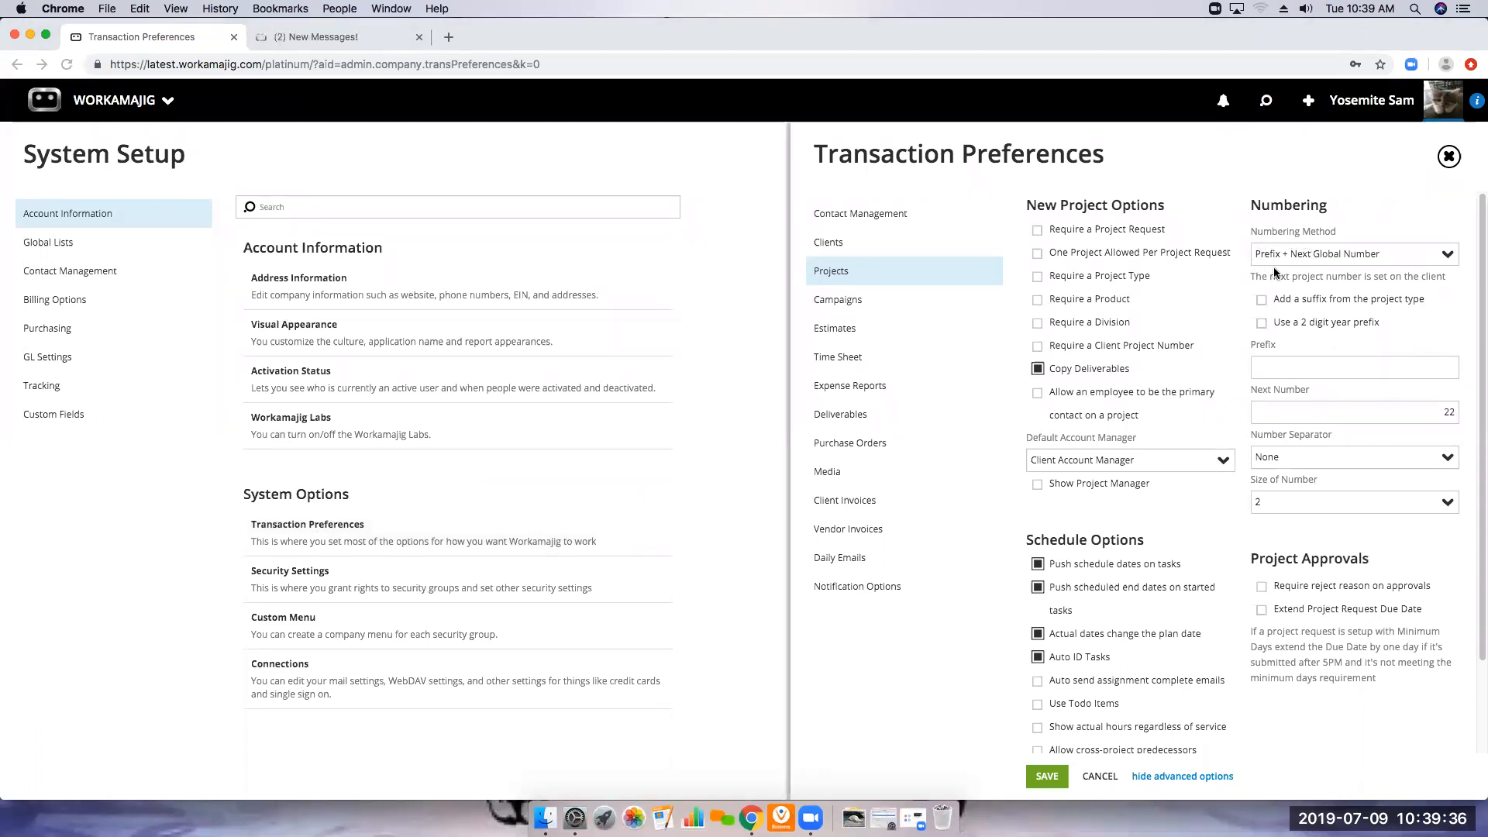
Review the available project numbering methods and the schedule options, then close the preferences without changing them
click(1442, 257)
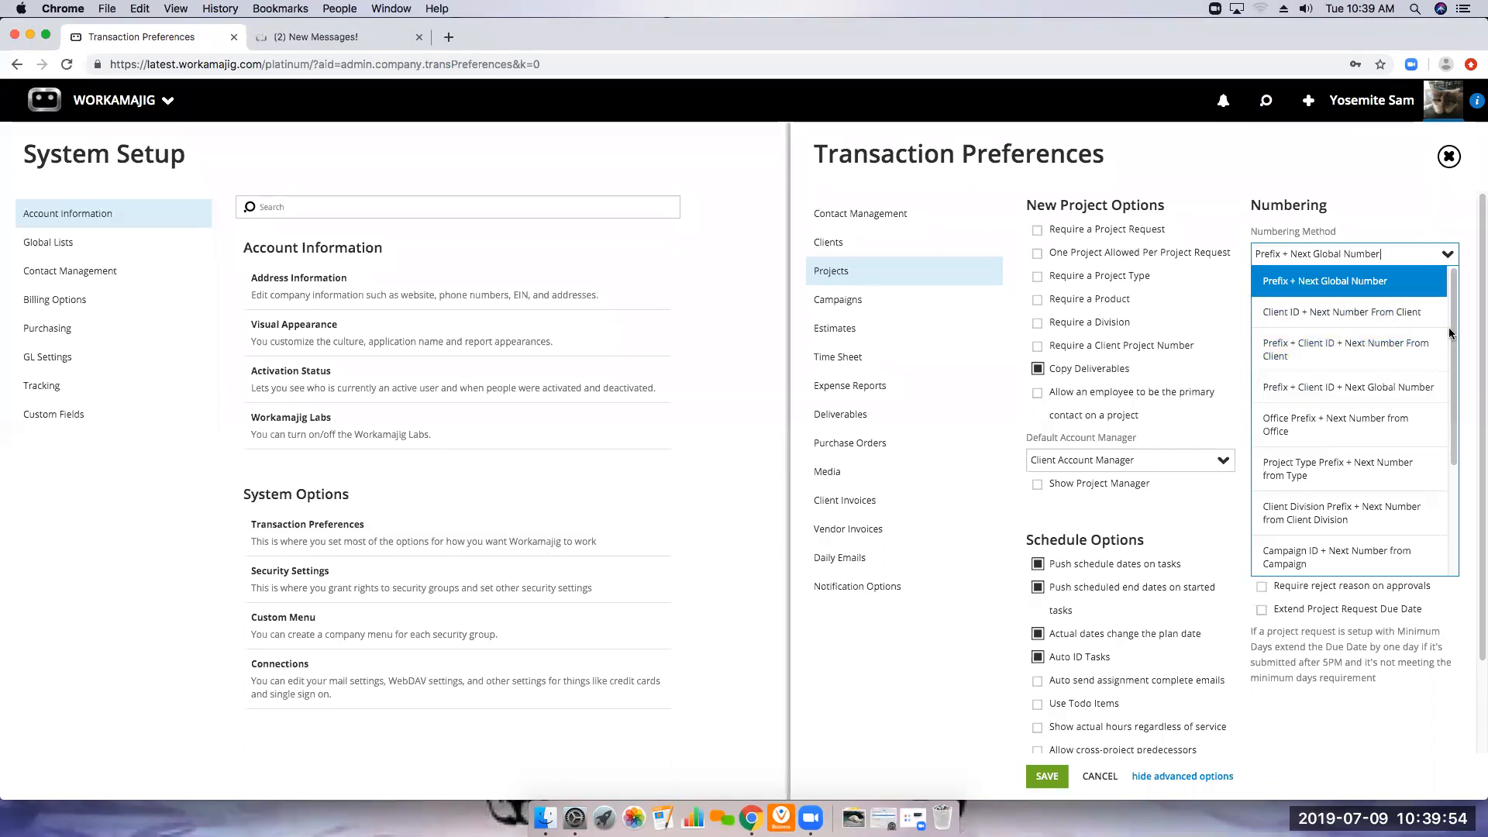
drag(1455, 350, 1458, 304)
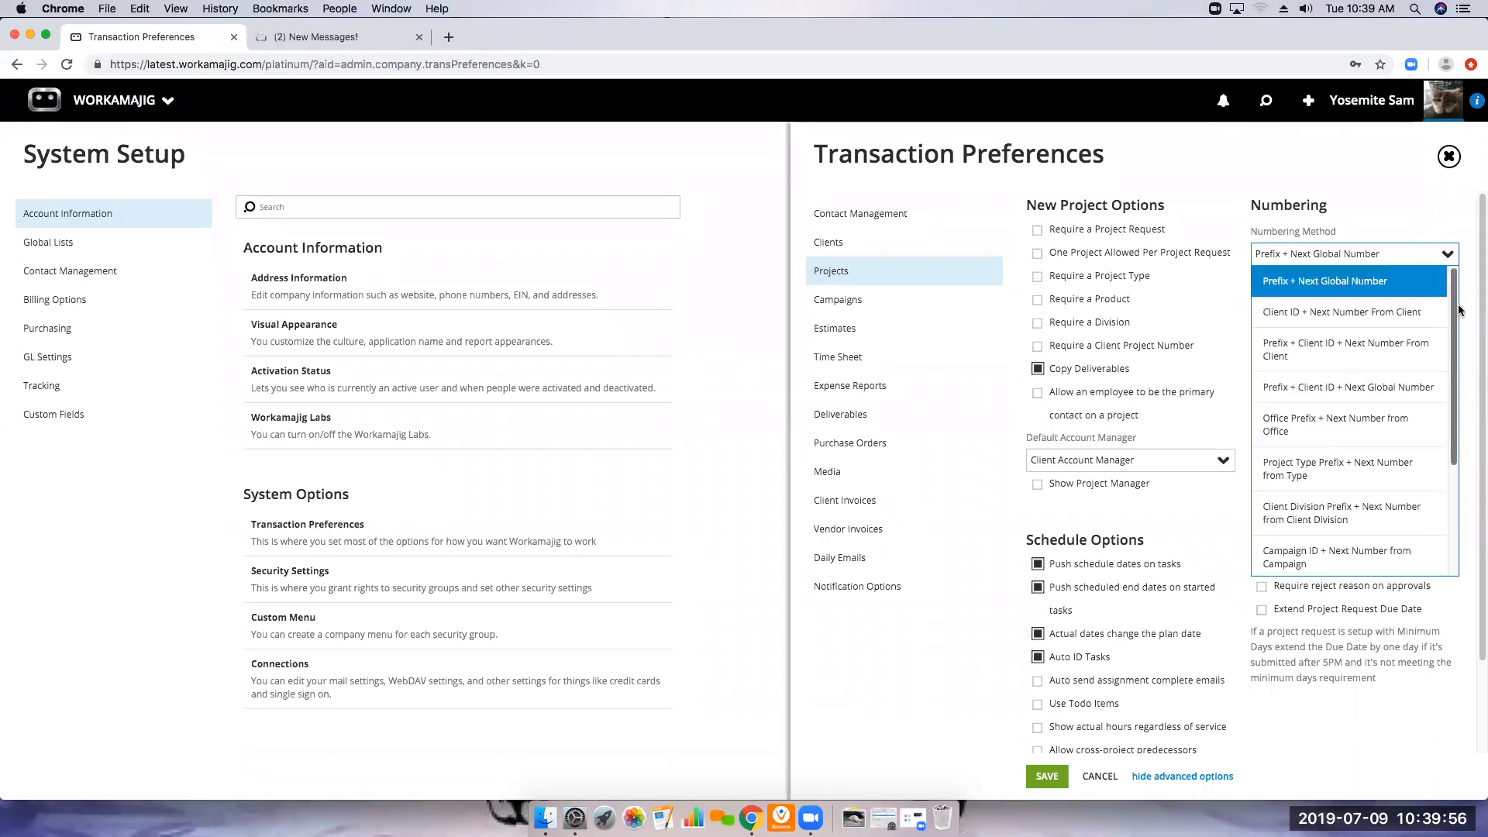
click(1378, 187)
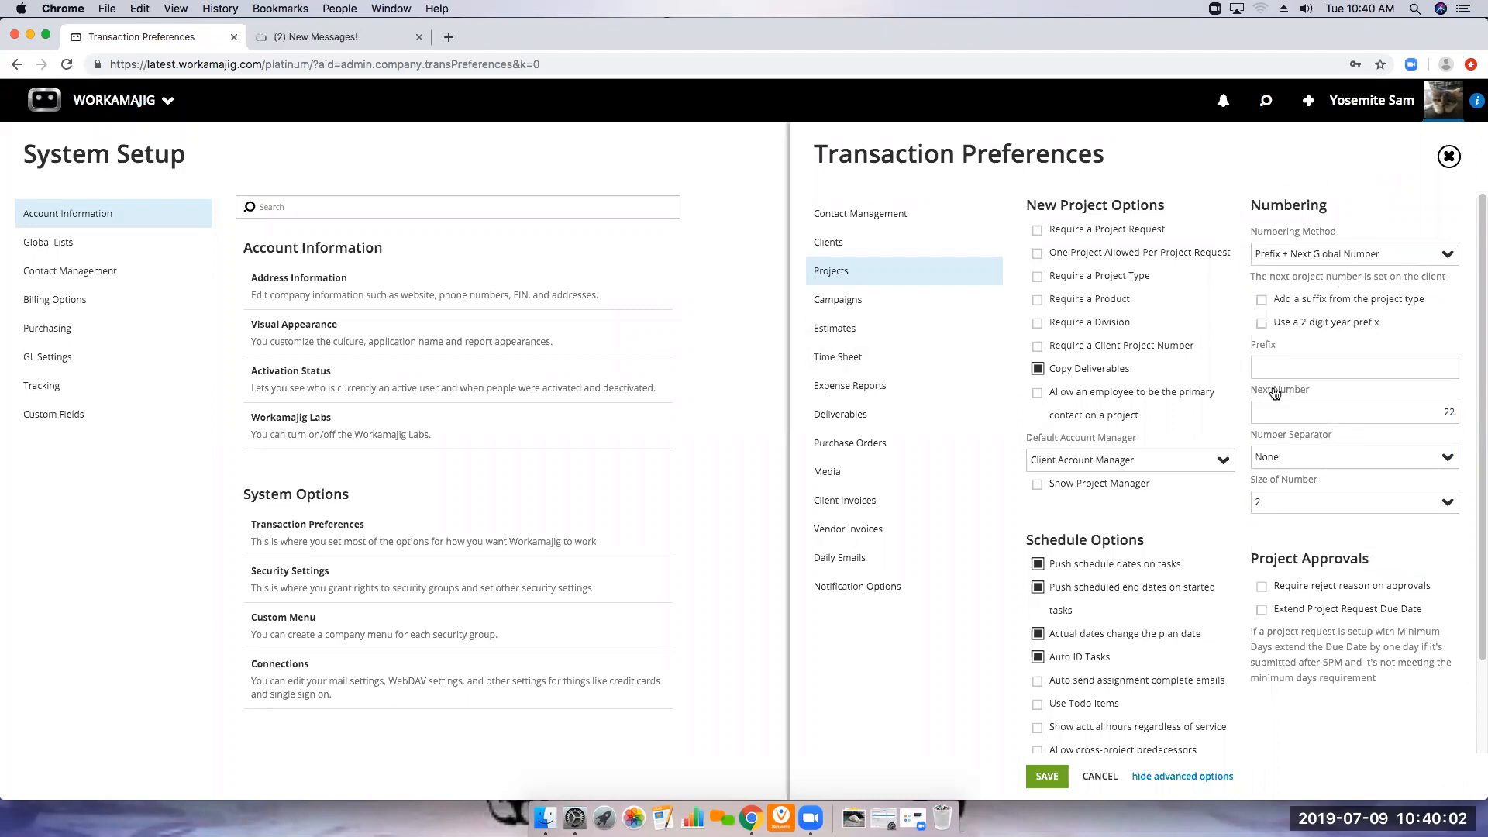
scroll(1223, 392, down, 2)
scroll(1223, 392, down, 3)
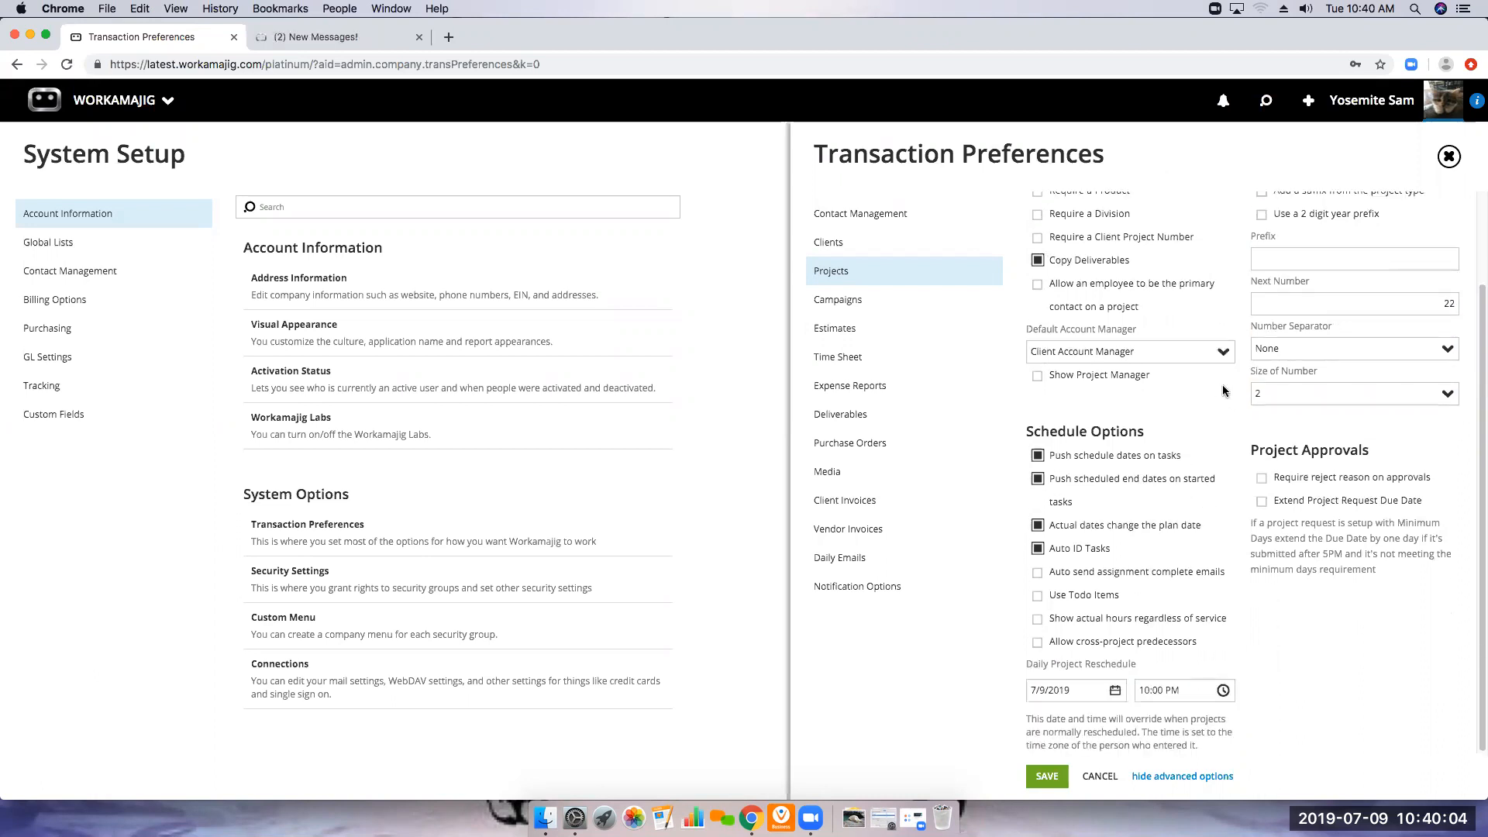
scroll(1223, 390, up, 5)
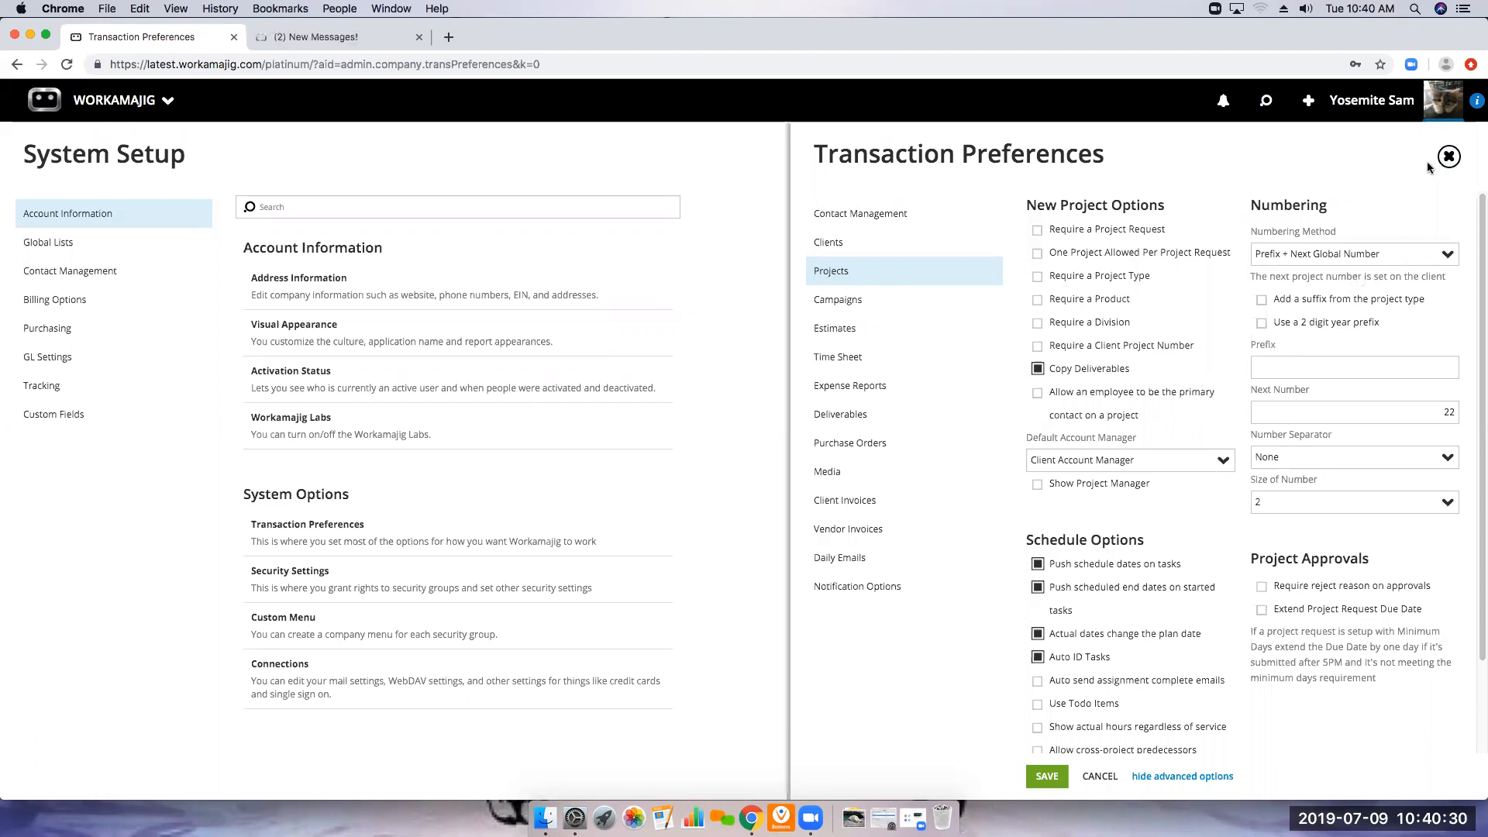
click(1448, 157)
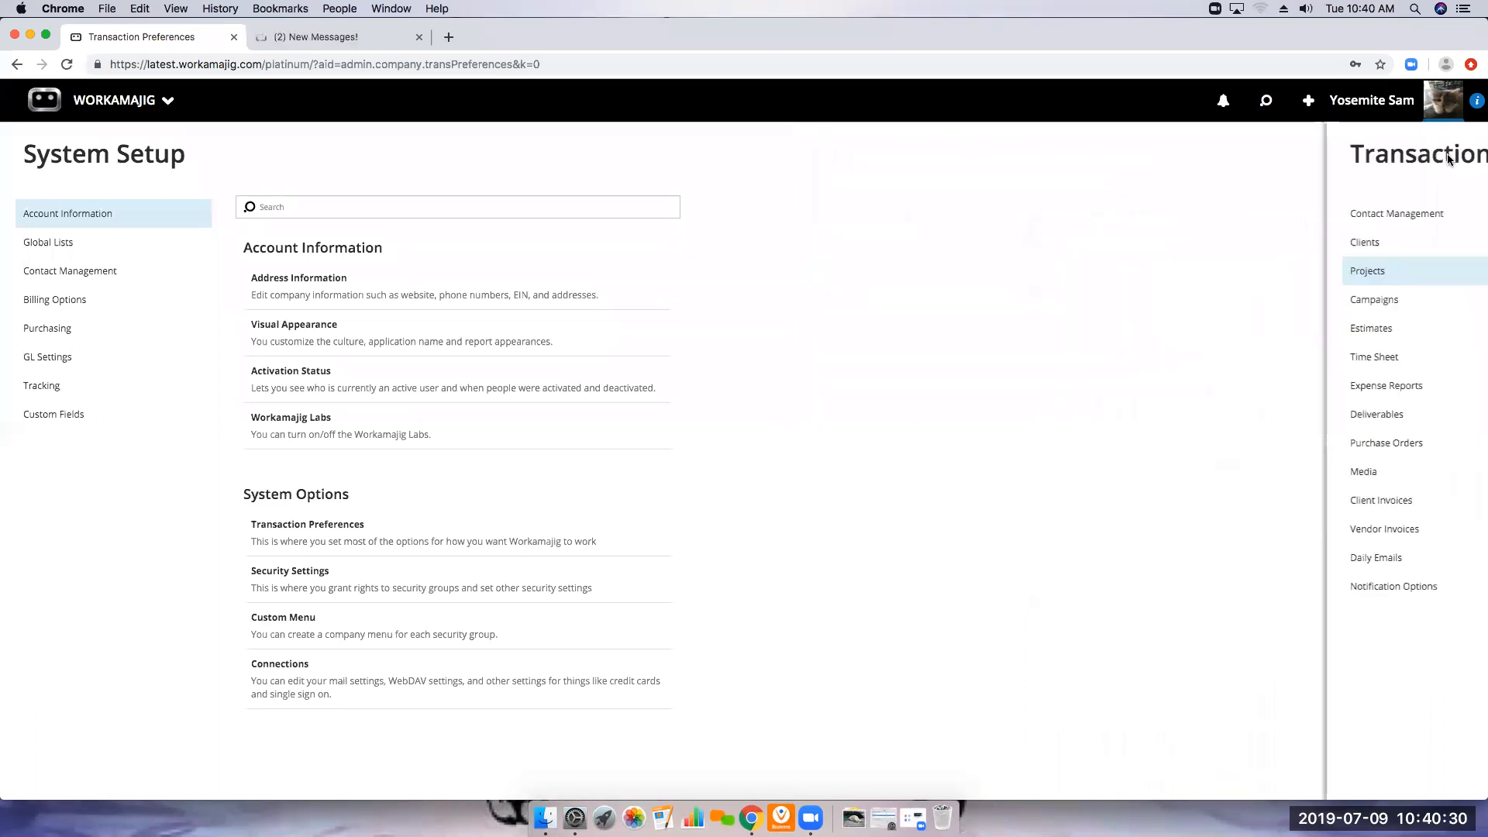
Examine the Project Status Codes in the global lists, including the settings of the Closed and New statuses, and close the list
click(48, 240)
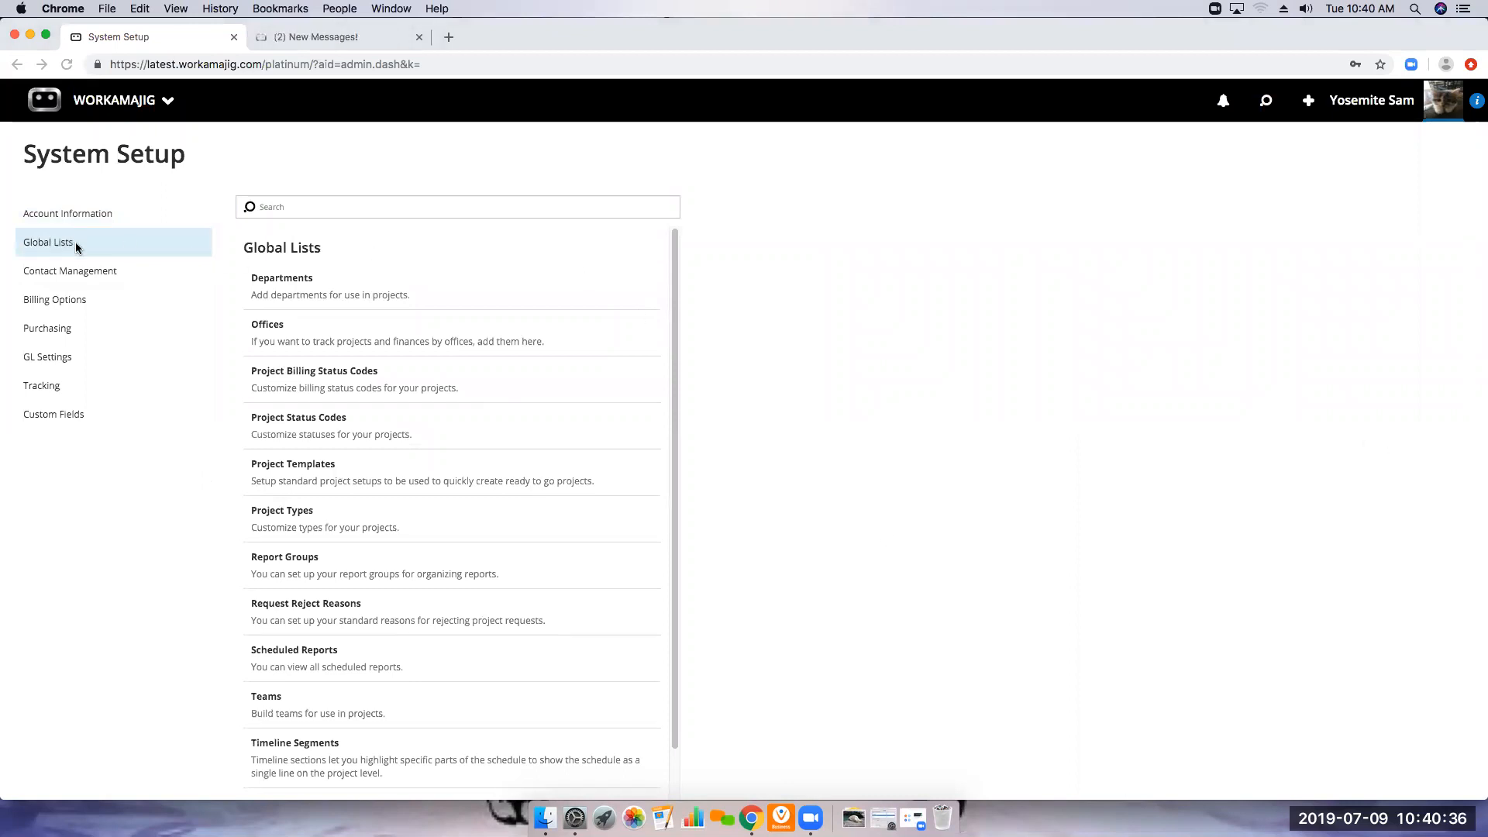
click(314, 436)
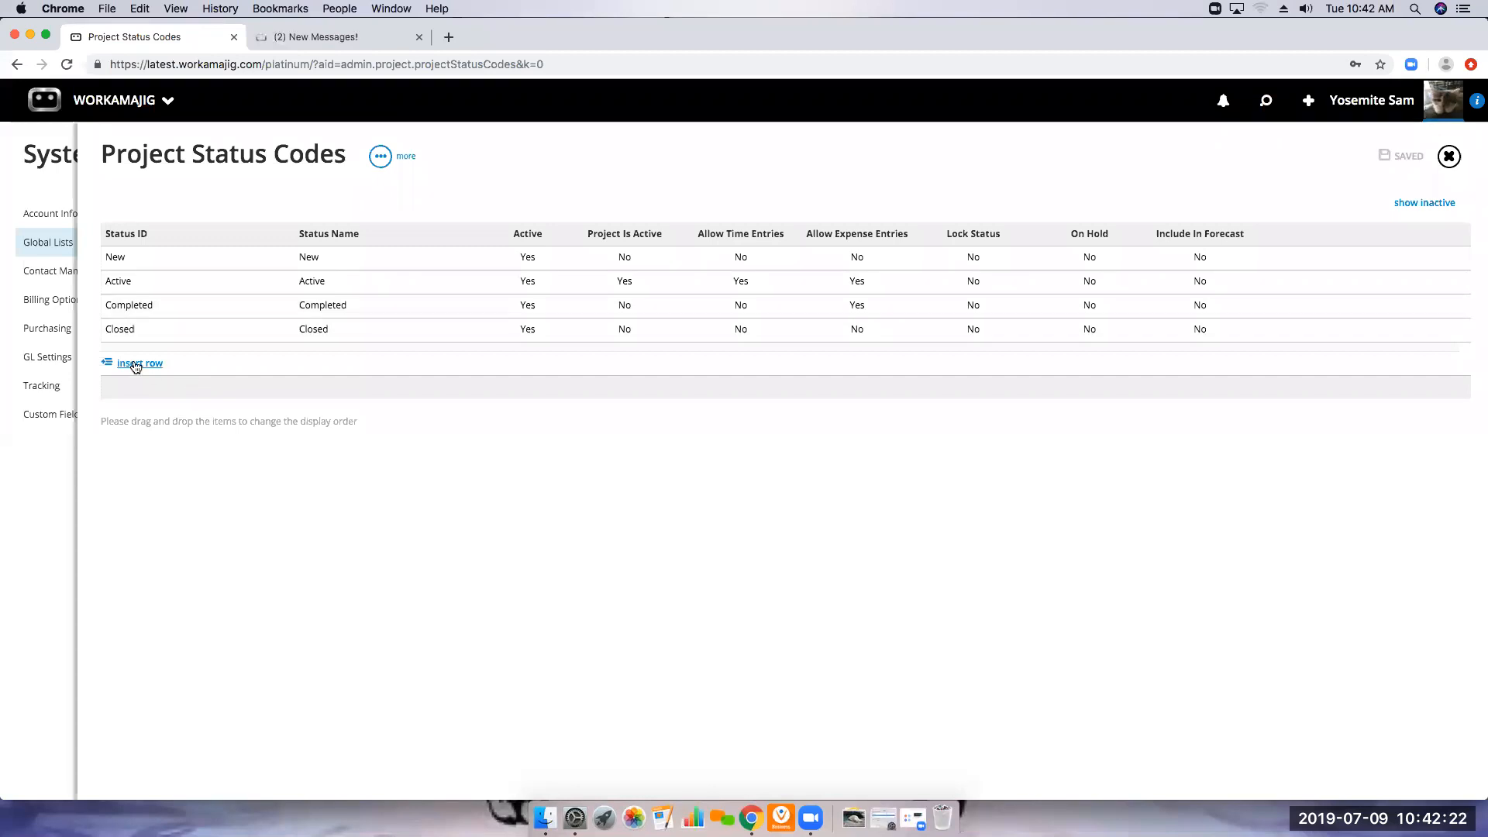
click(122, 329)
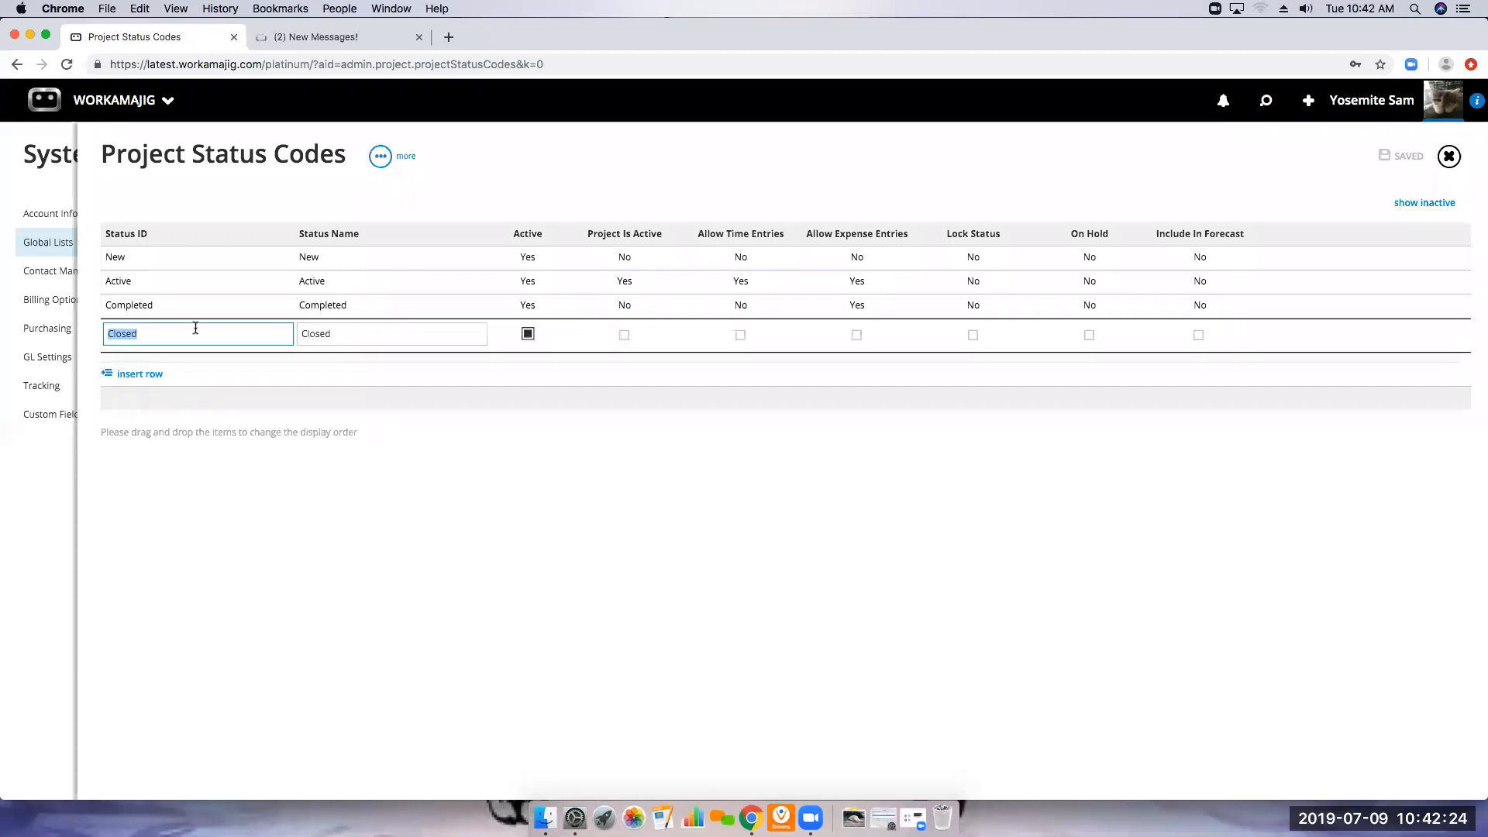
key(Up)
key(Up)
key(Up)
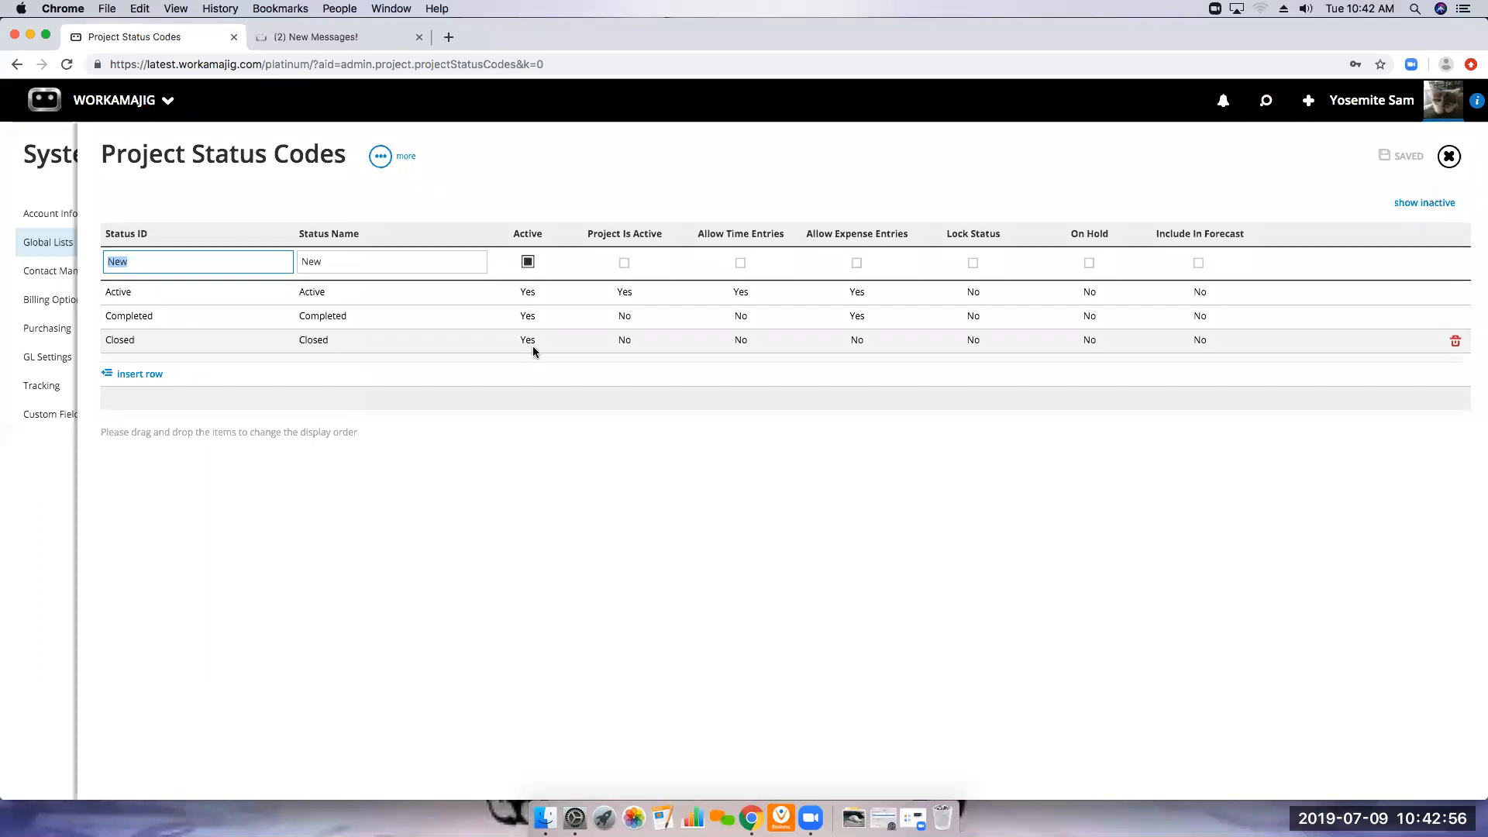
click(1449, 158)
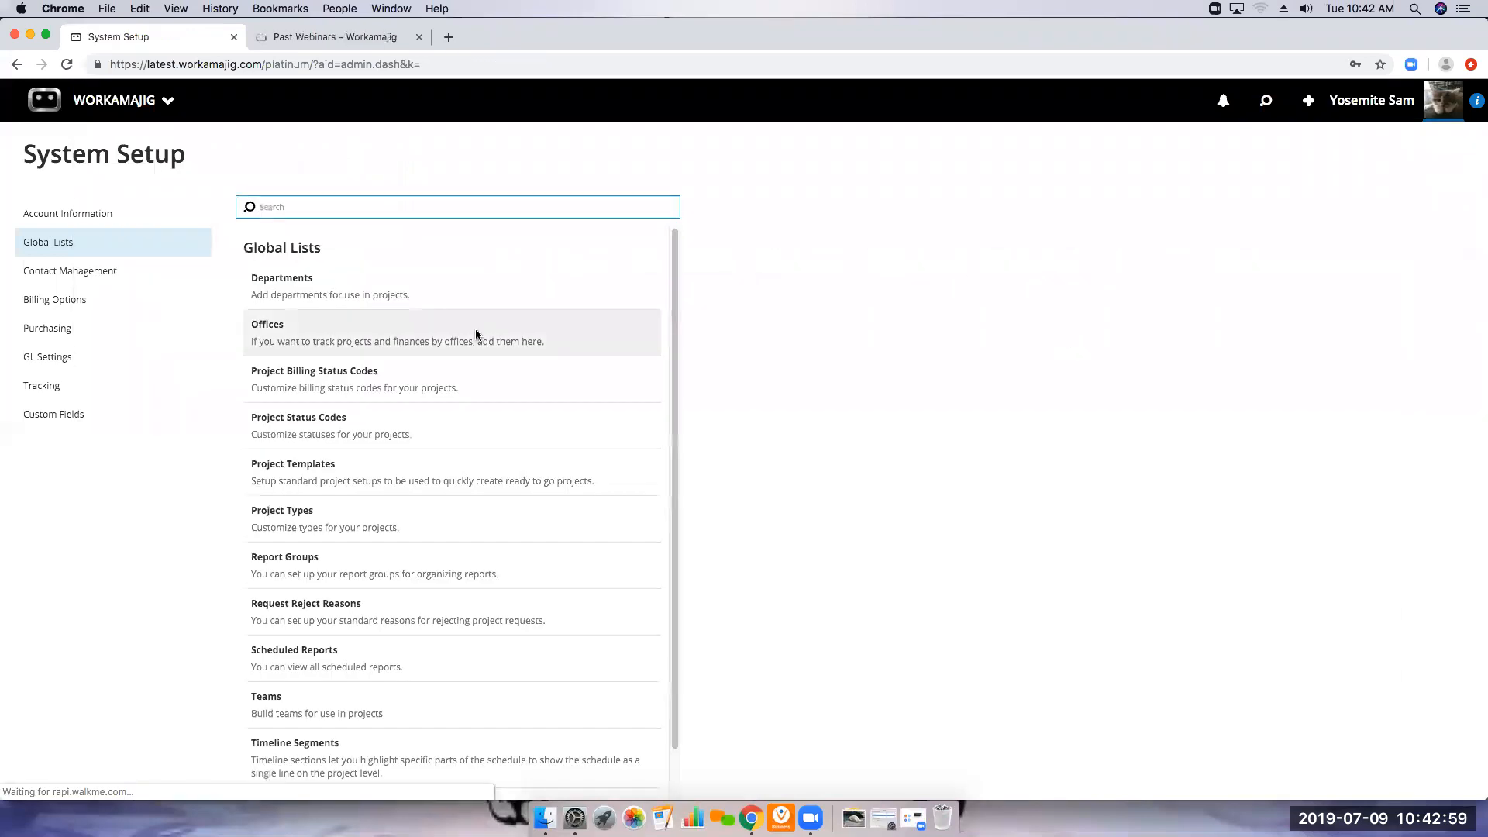
Look through the Project Types in the global lists, including Print & Web Ad and Radio Spot, and close the list unchanged
click(306, 520)
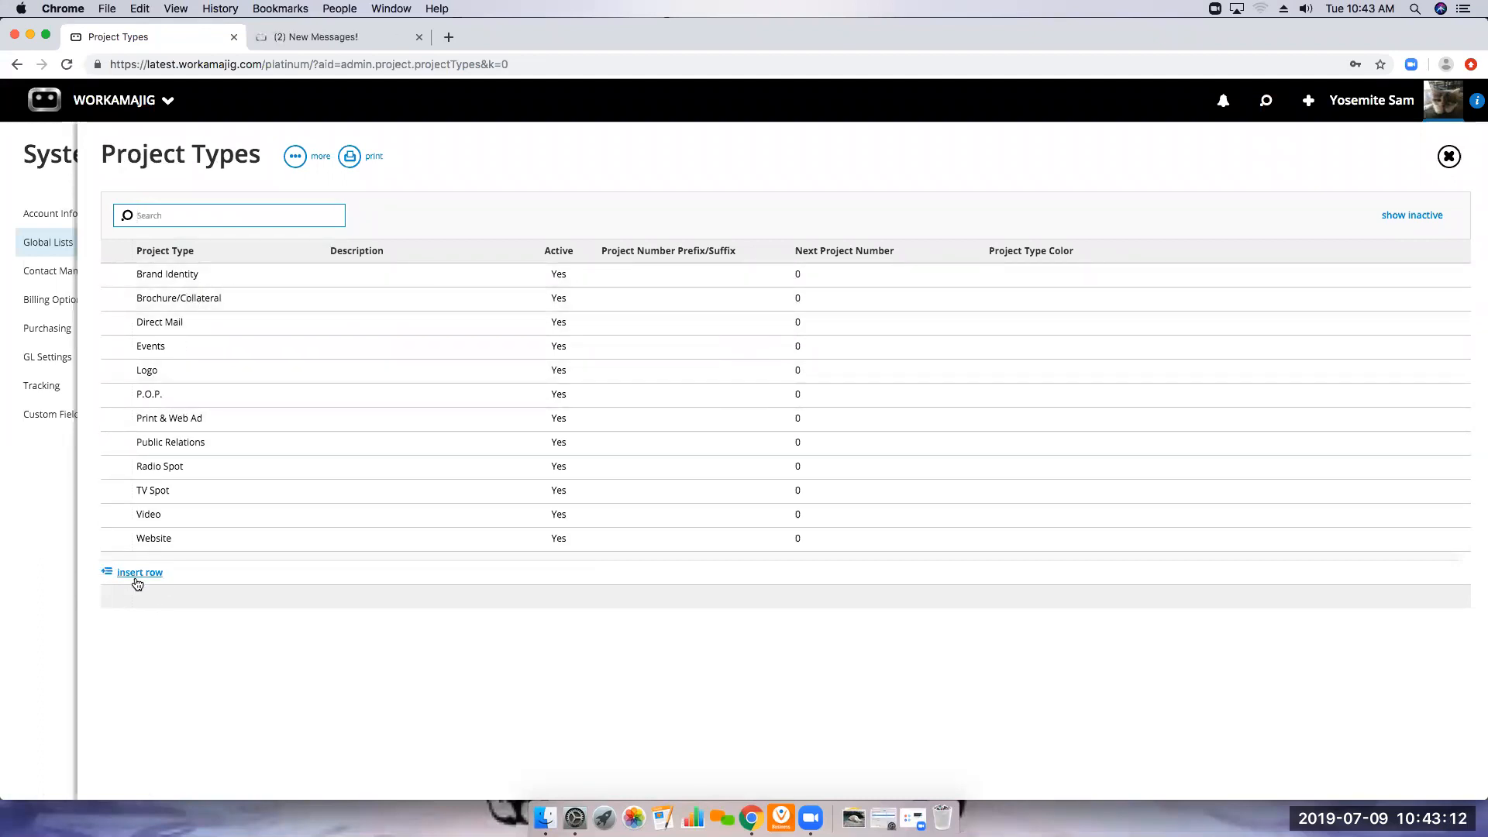
click(165, 273)
click(161, 312)
click(160, 338)
click(159, 382)
click(172, 434)
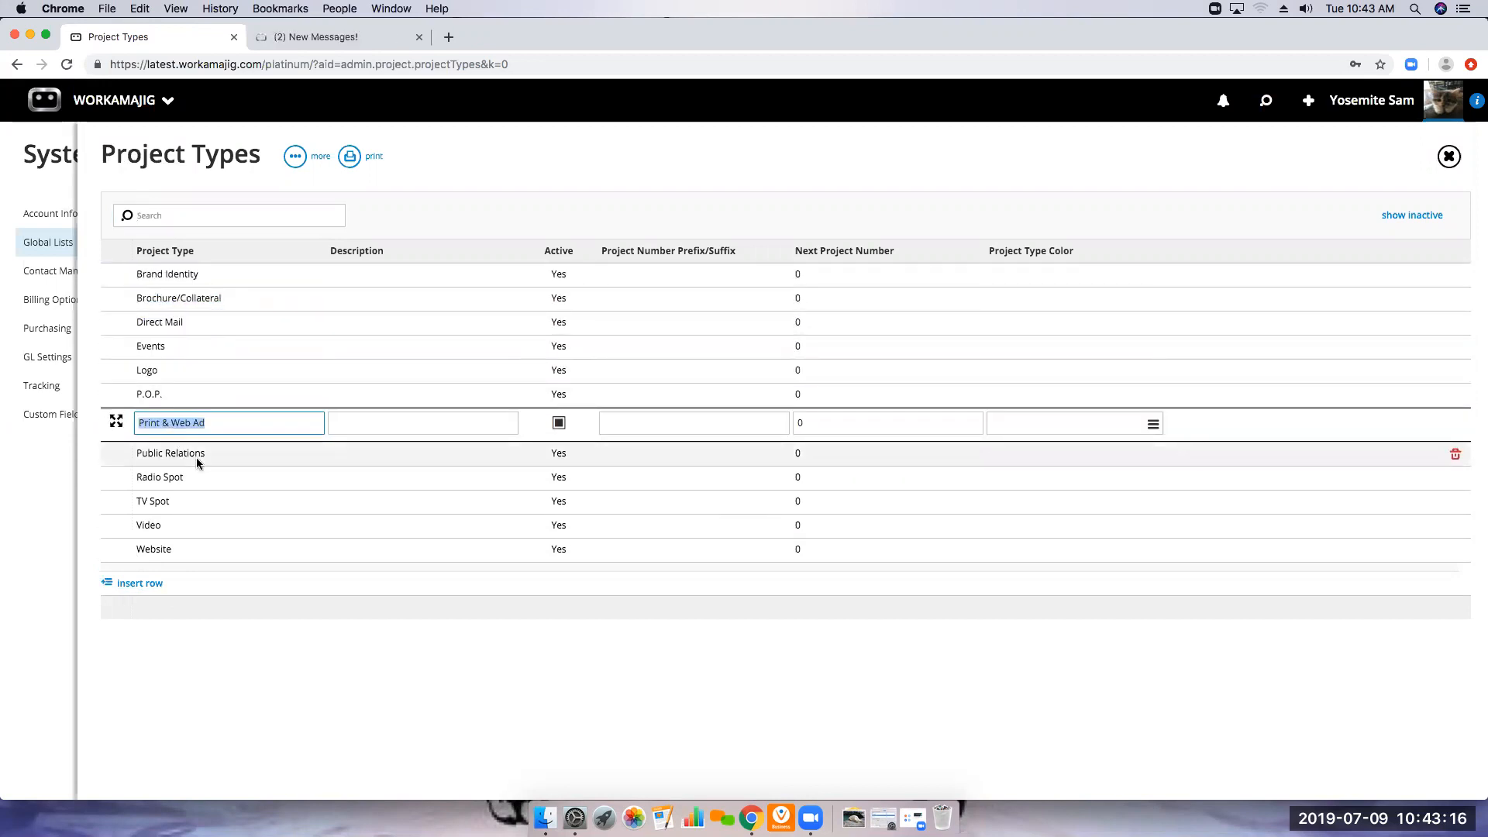
click(197, 457)
click(169, 483)
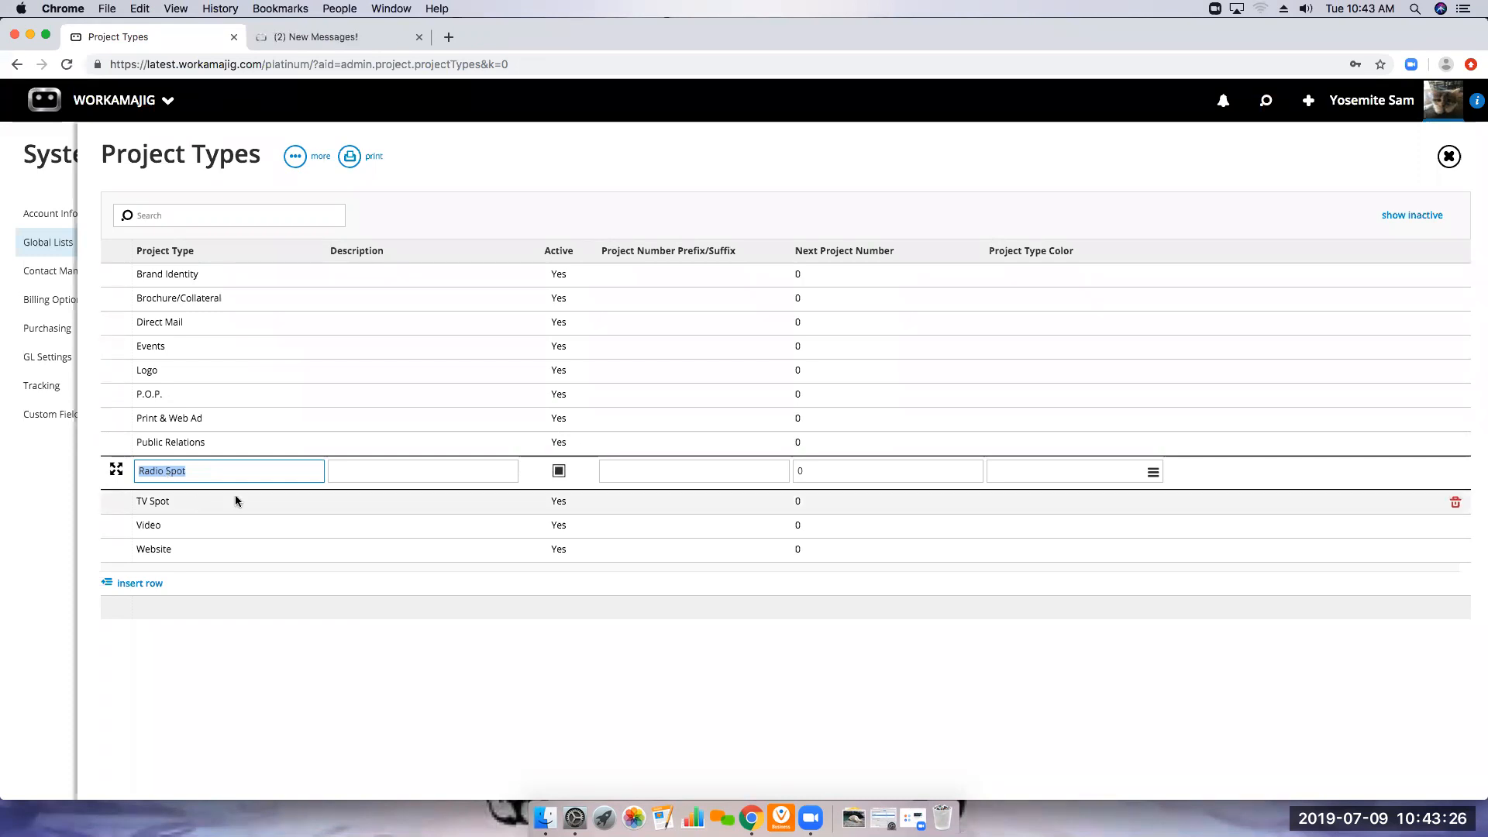
click(420, 697)
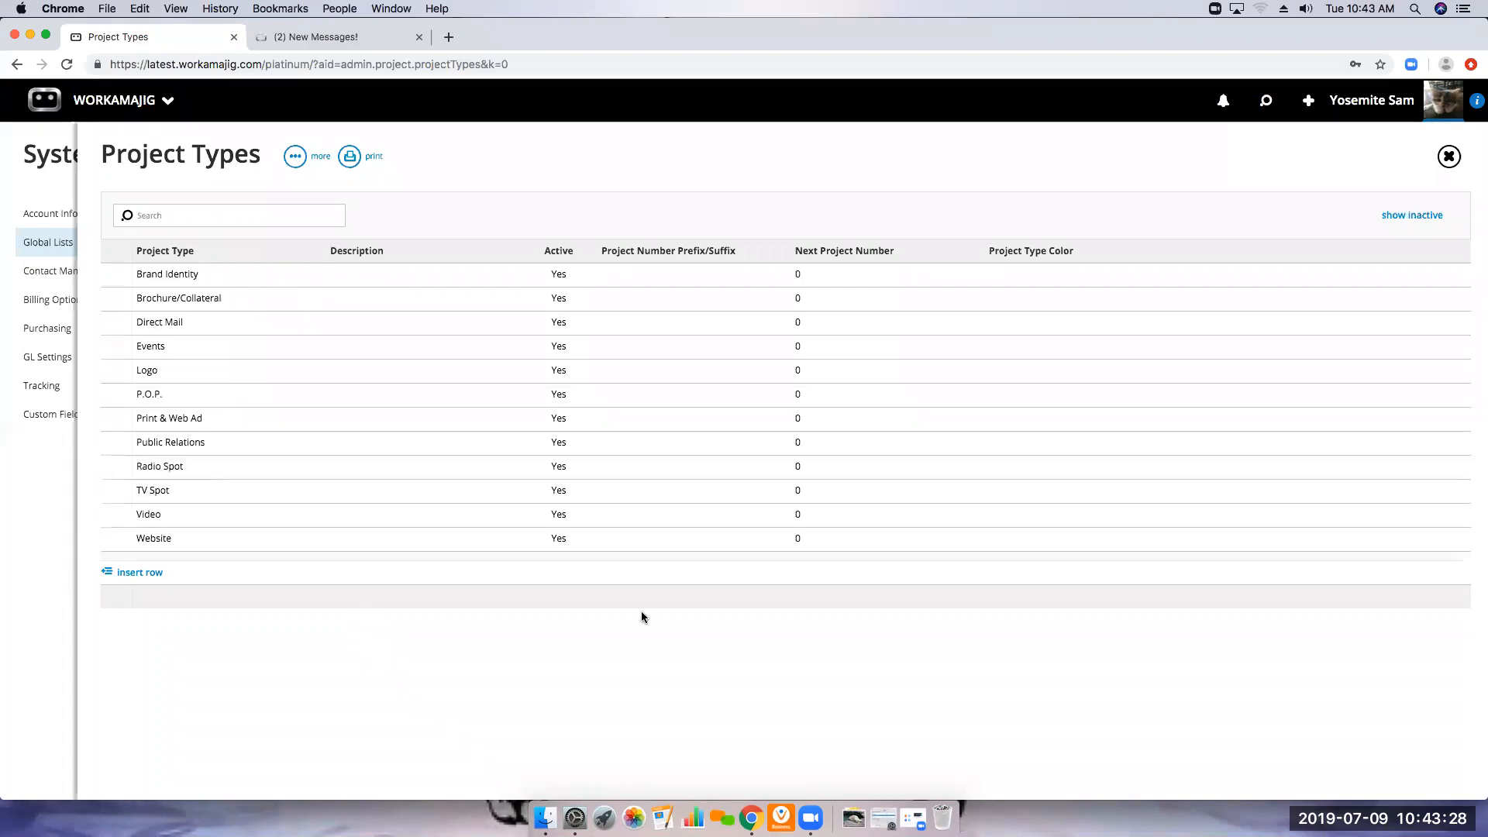
click(1448, 157)
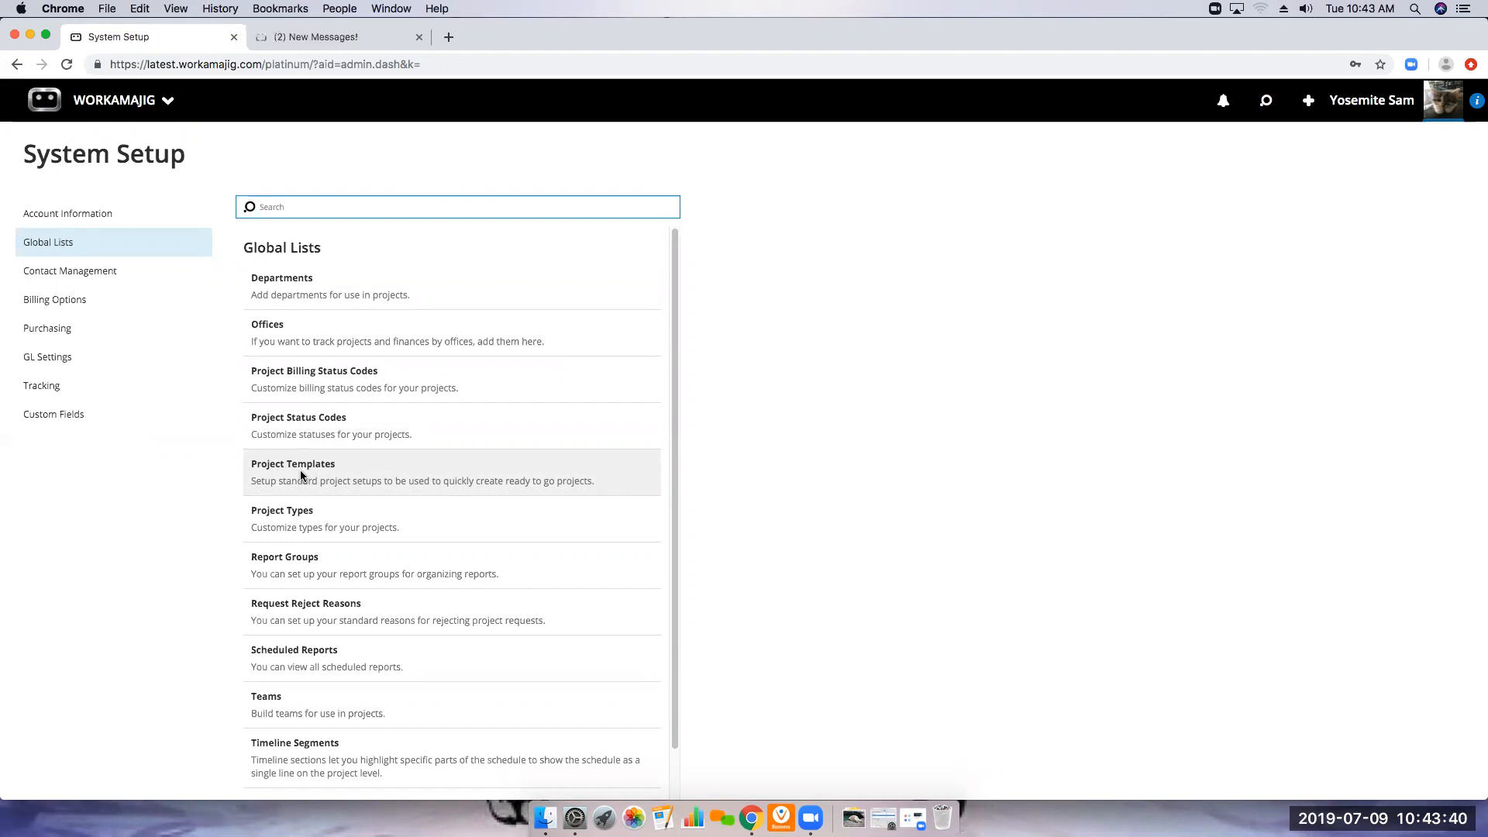
Open the Services list in the Billing Options of System Setup
click(68, 303)
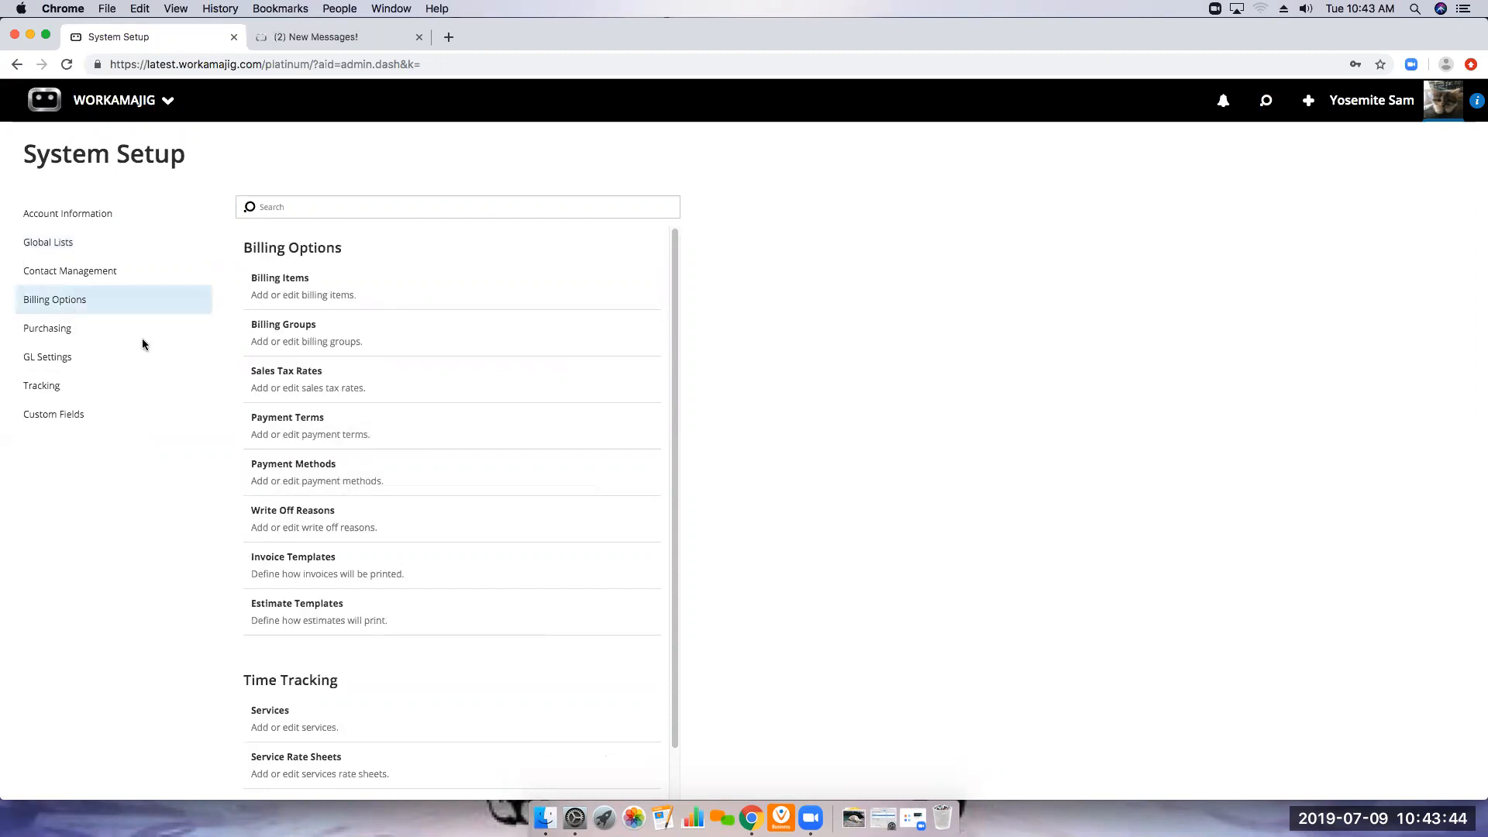
click(280, 716)
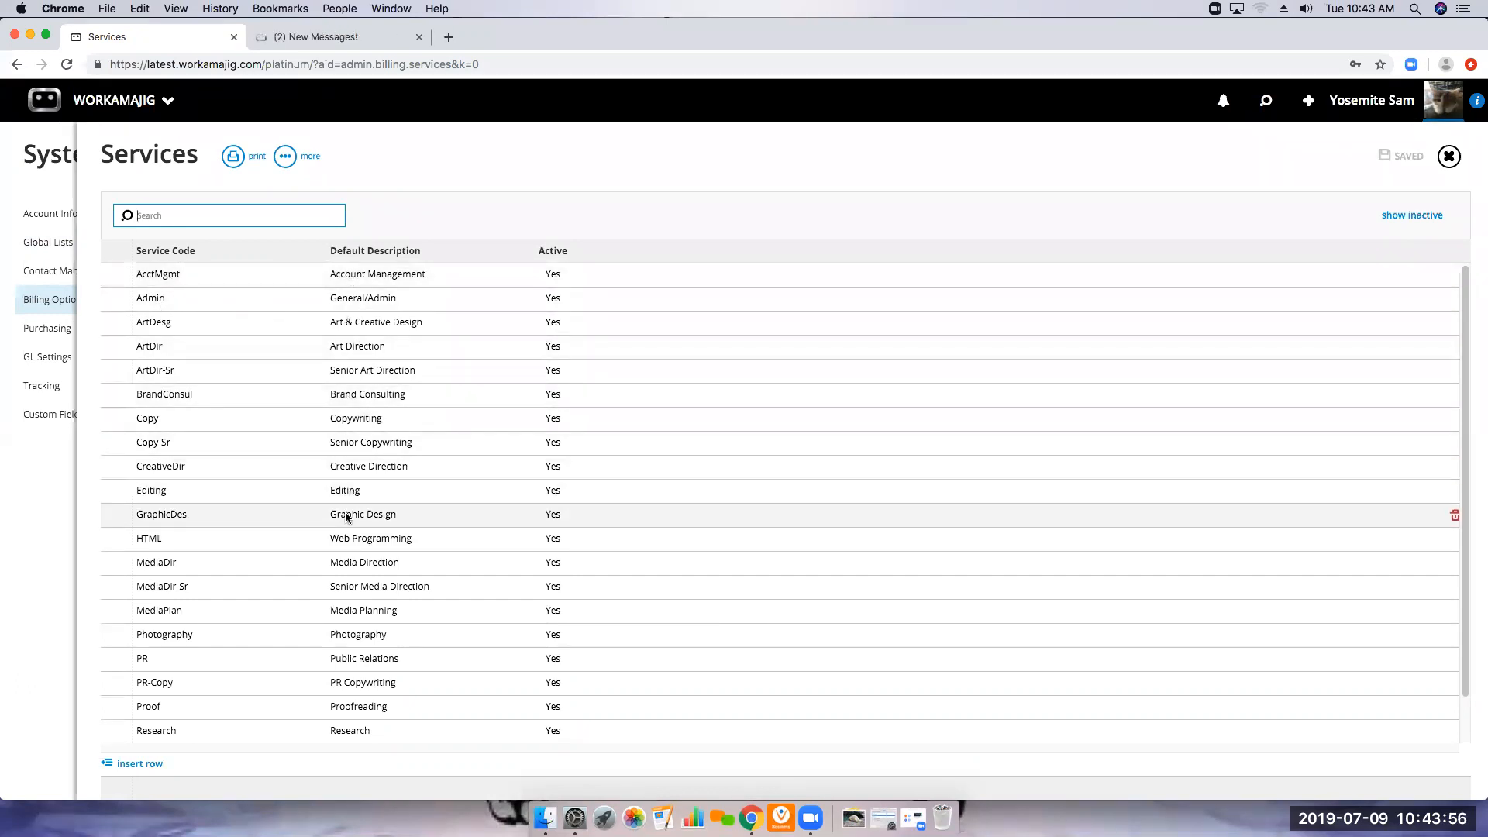
Examine the AcctMgmt service's details and hourly rate in the Services list, and close the list unchanged
click(208, 276)
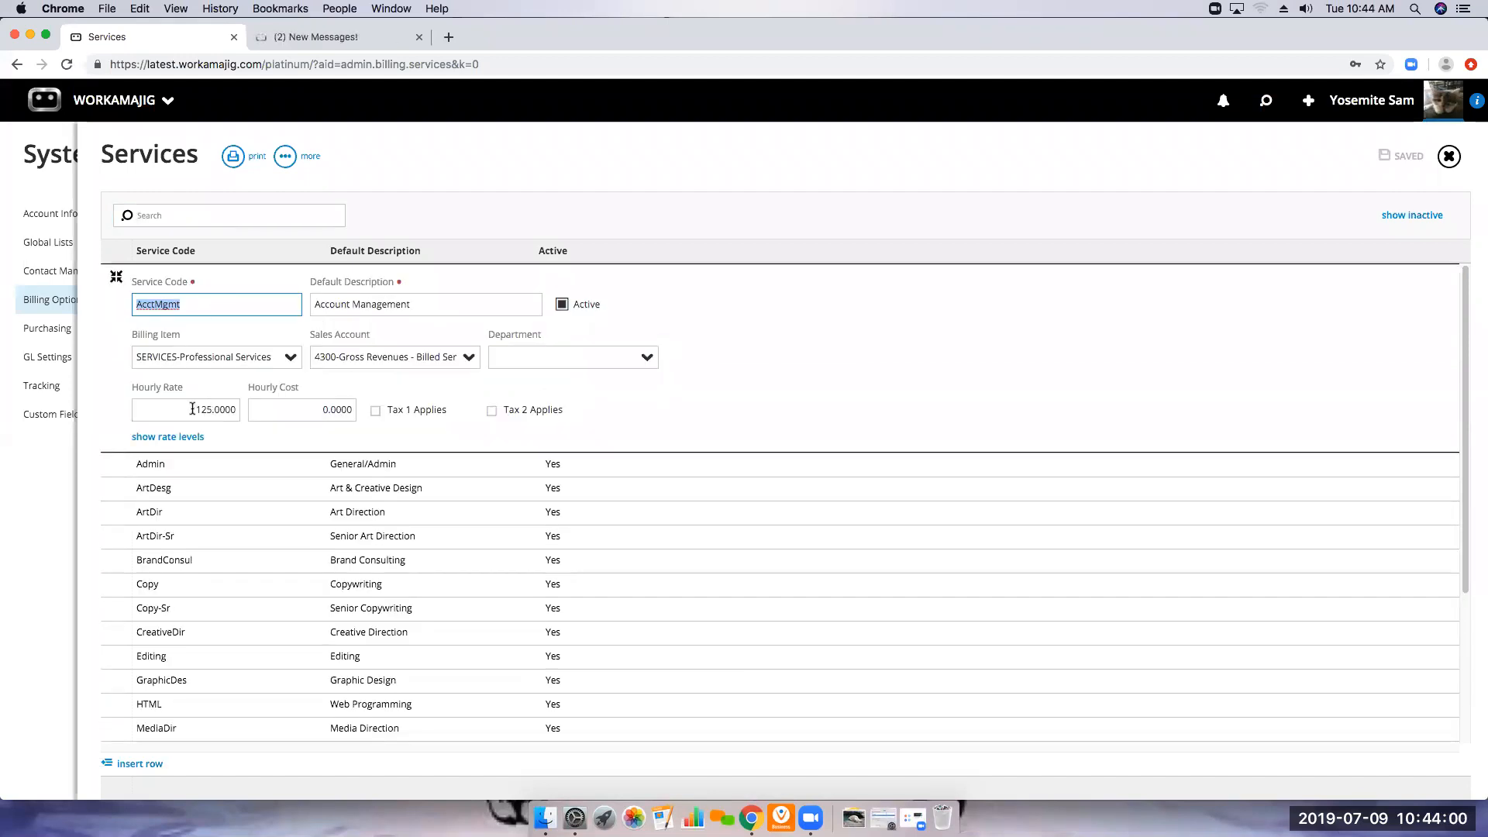
drag(190, 409, 241, 421)
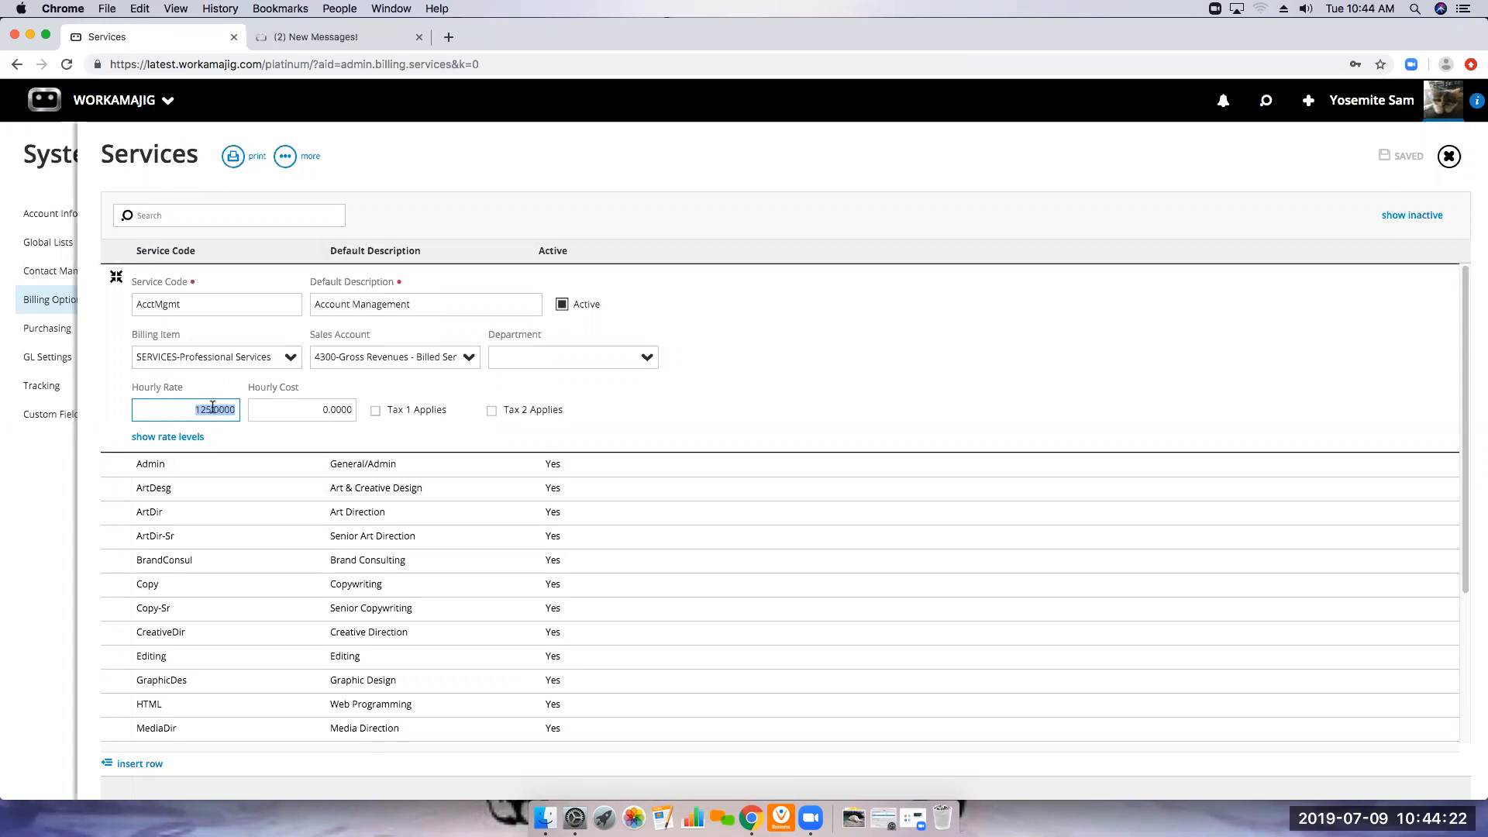
click(1449, 156)
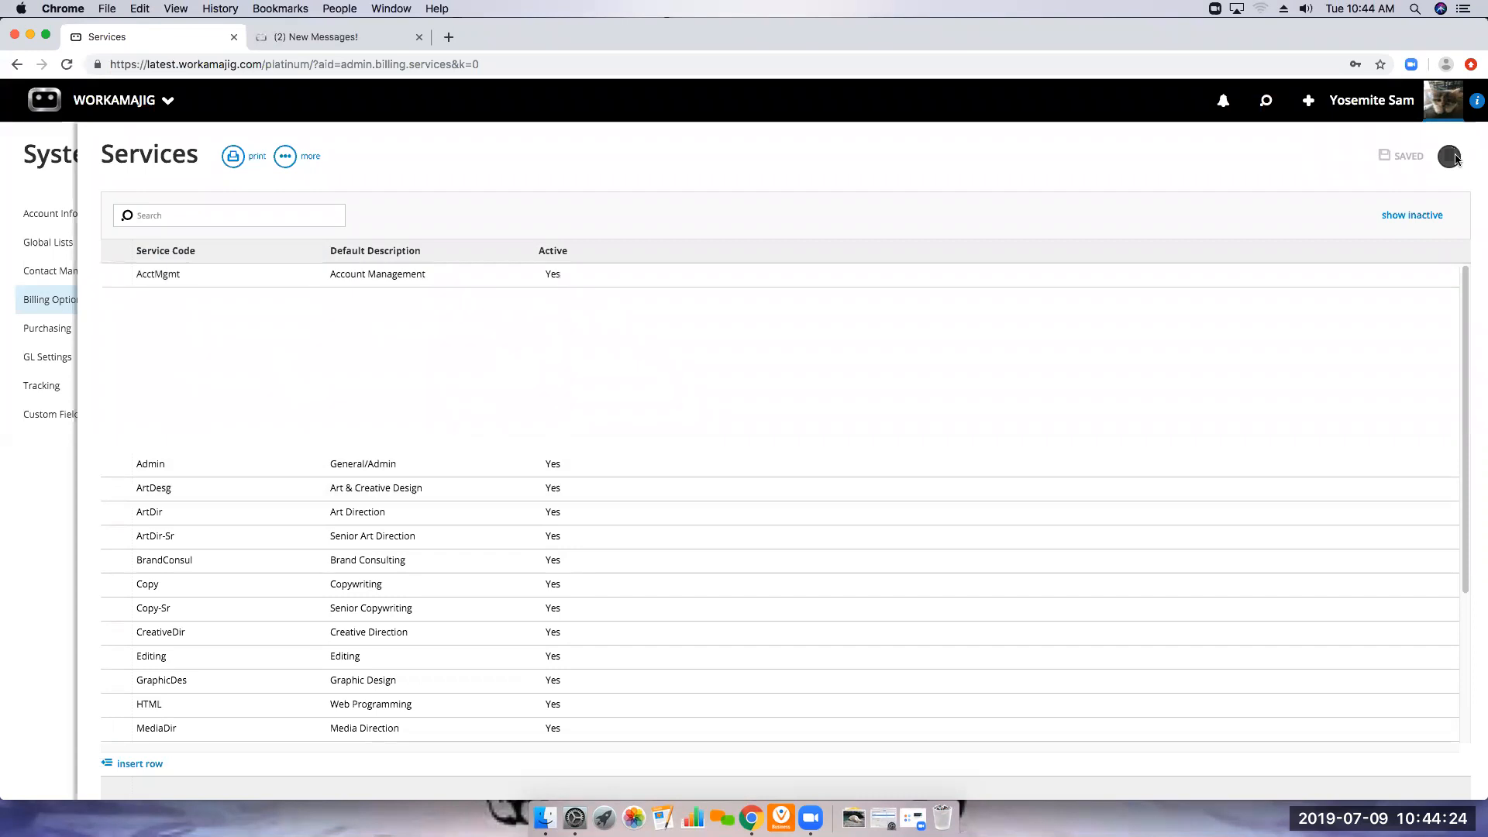
Review the Projects & Time settings and default service of the third employee in the Employees list, and close the record
click(124, 104)
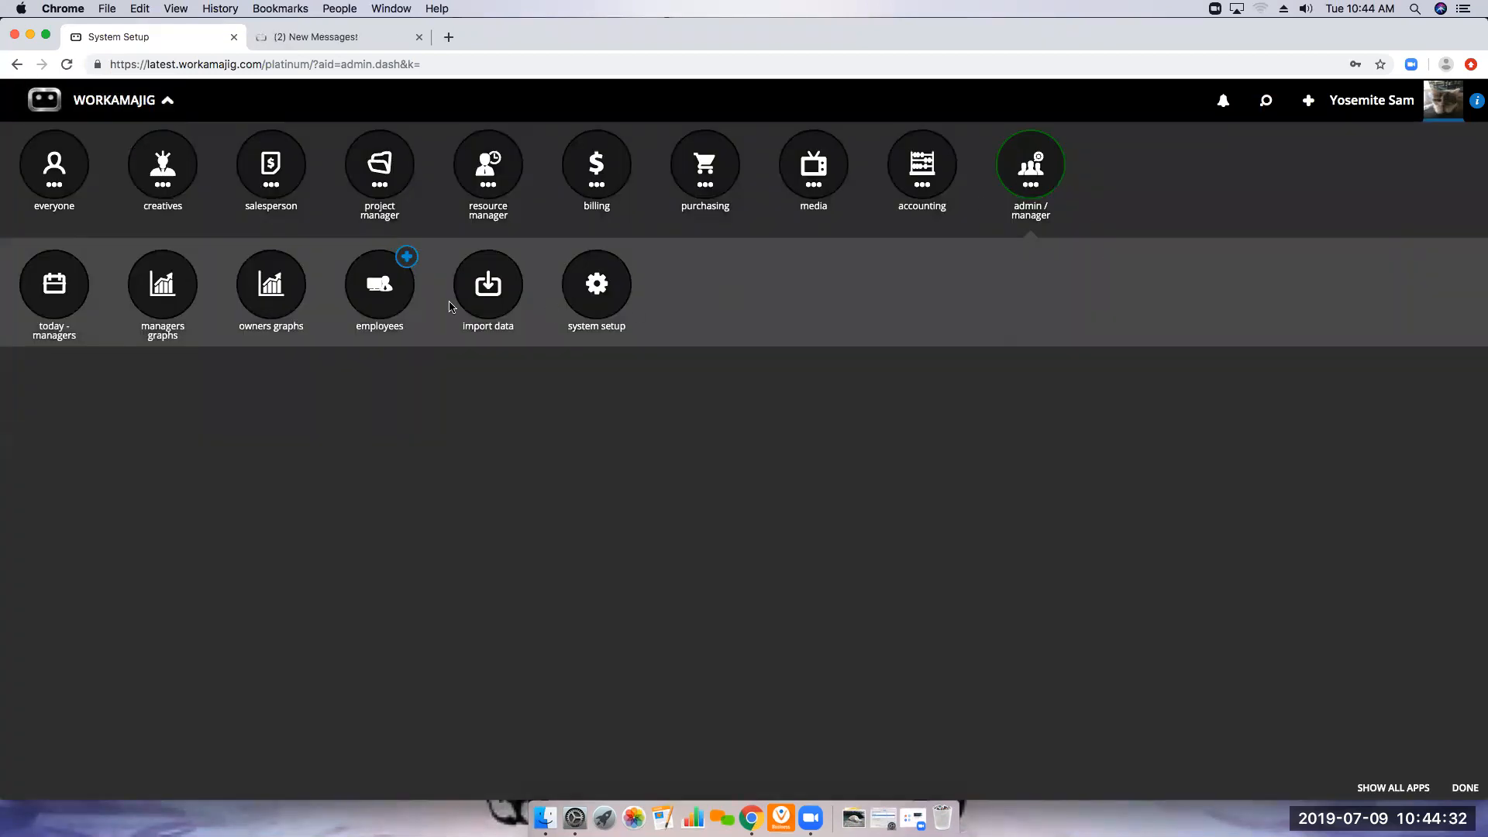
click(380, 286)
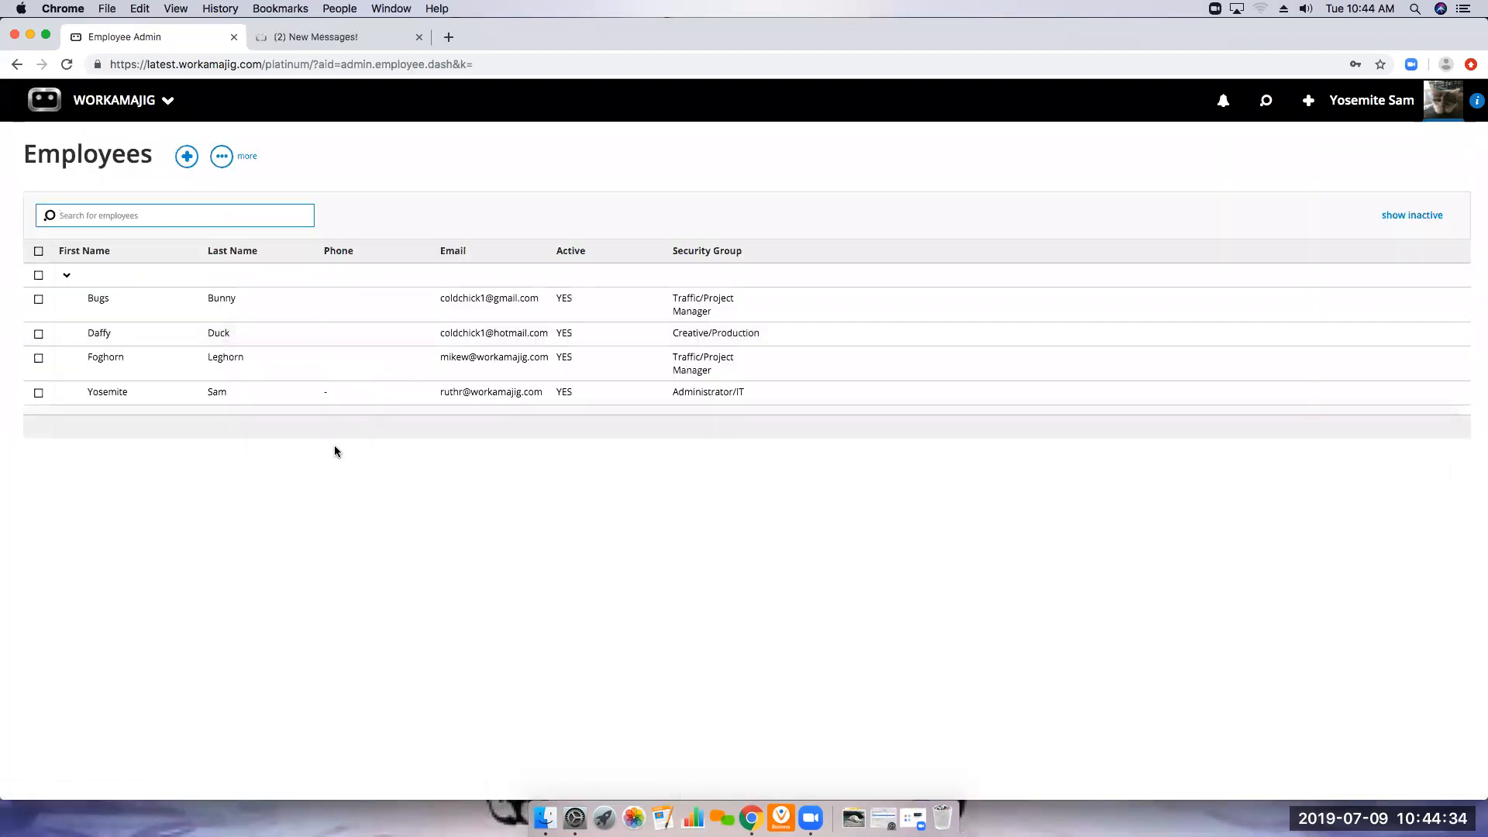
click(156, 371)
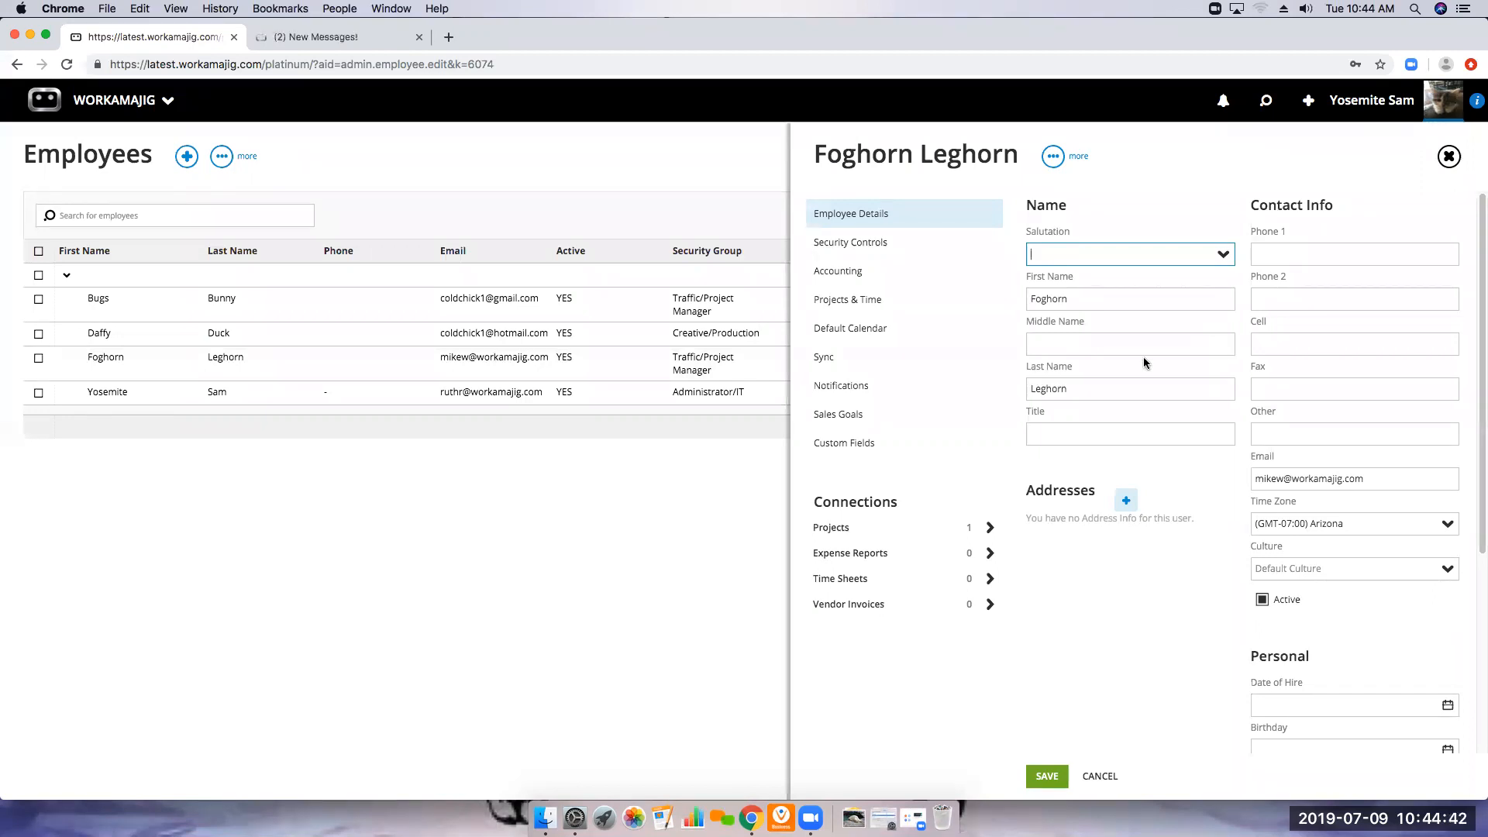
click(852, 302)
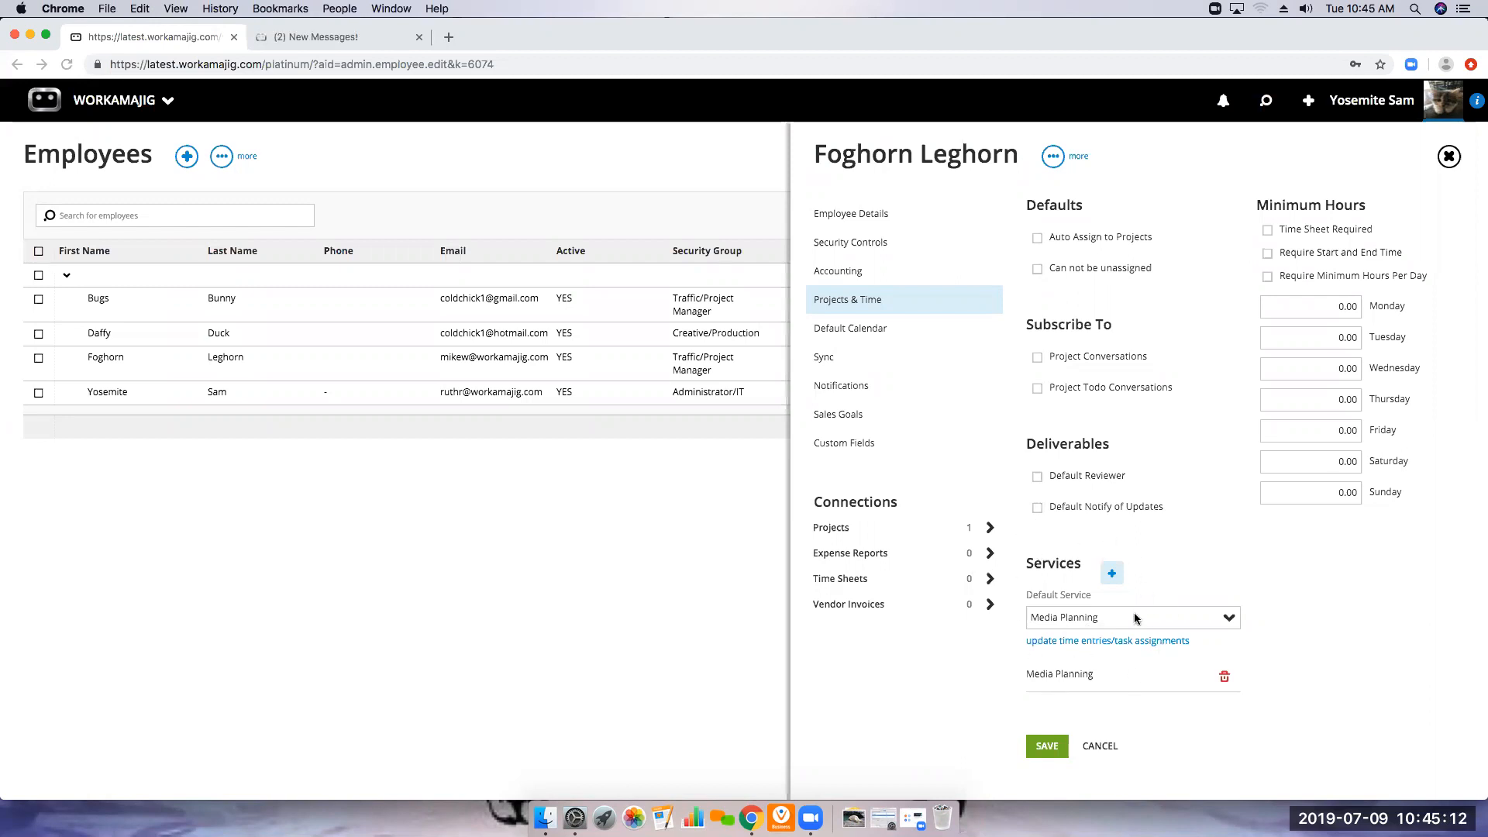
click(1449, 157)
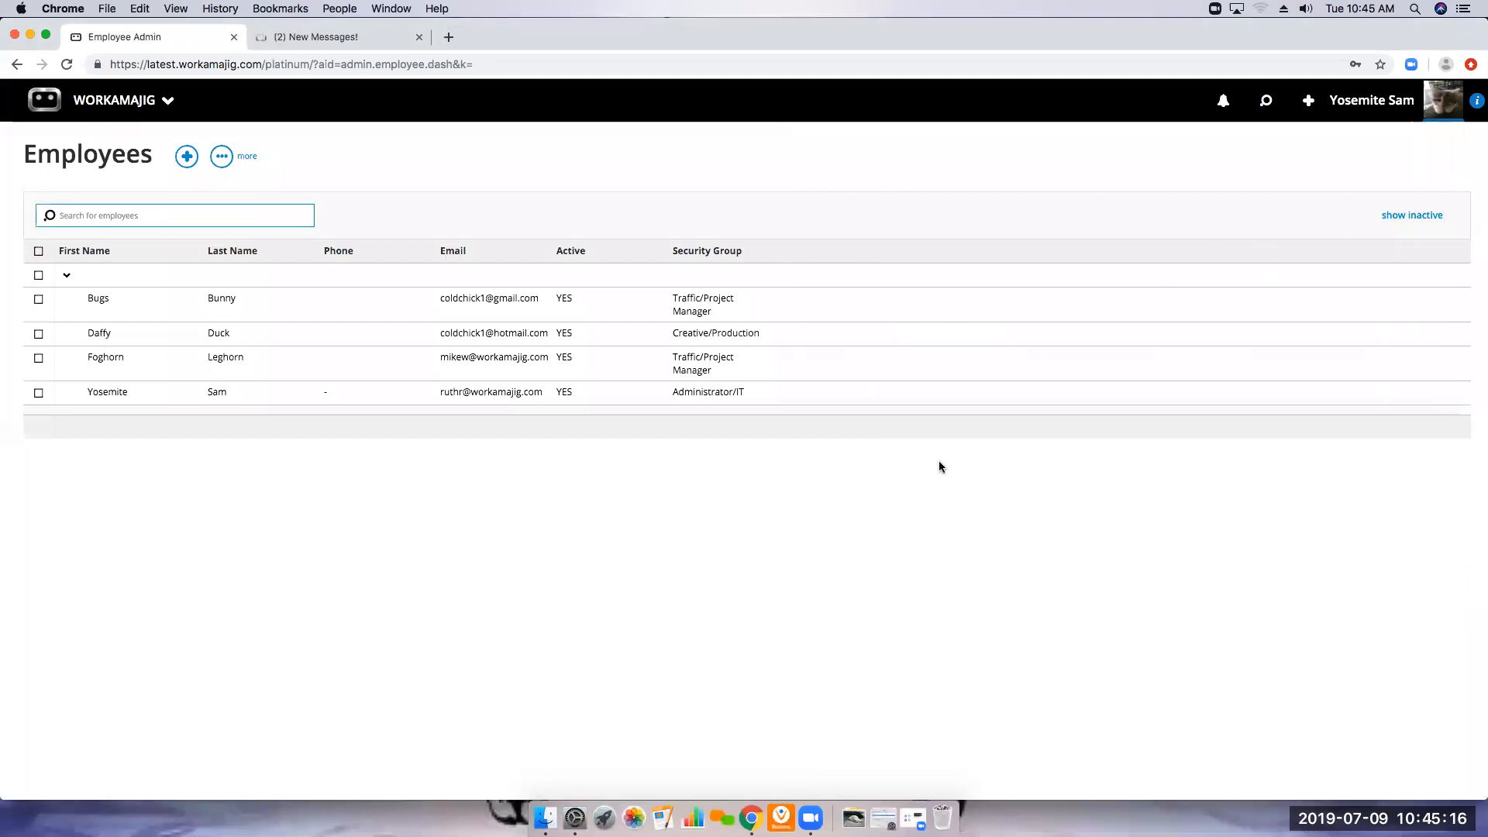
Review Best Client Ever's Project Defaults, including the Get Labor Rate From options, and close the editor without changing them
click(143, 108)
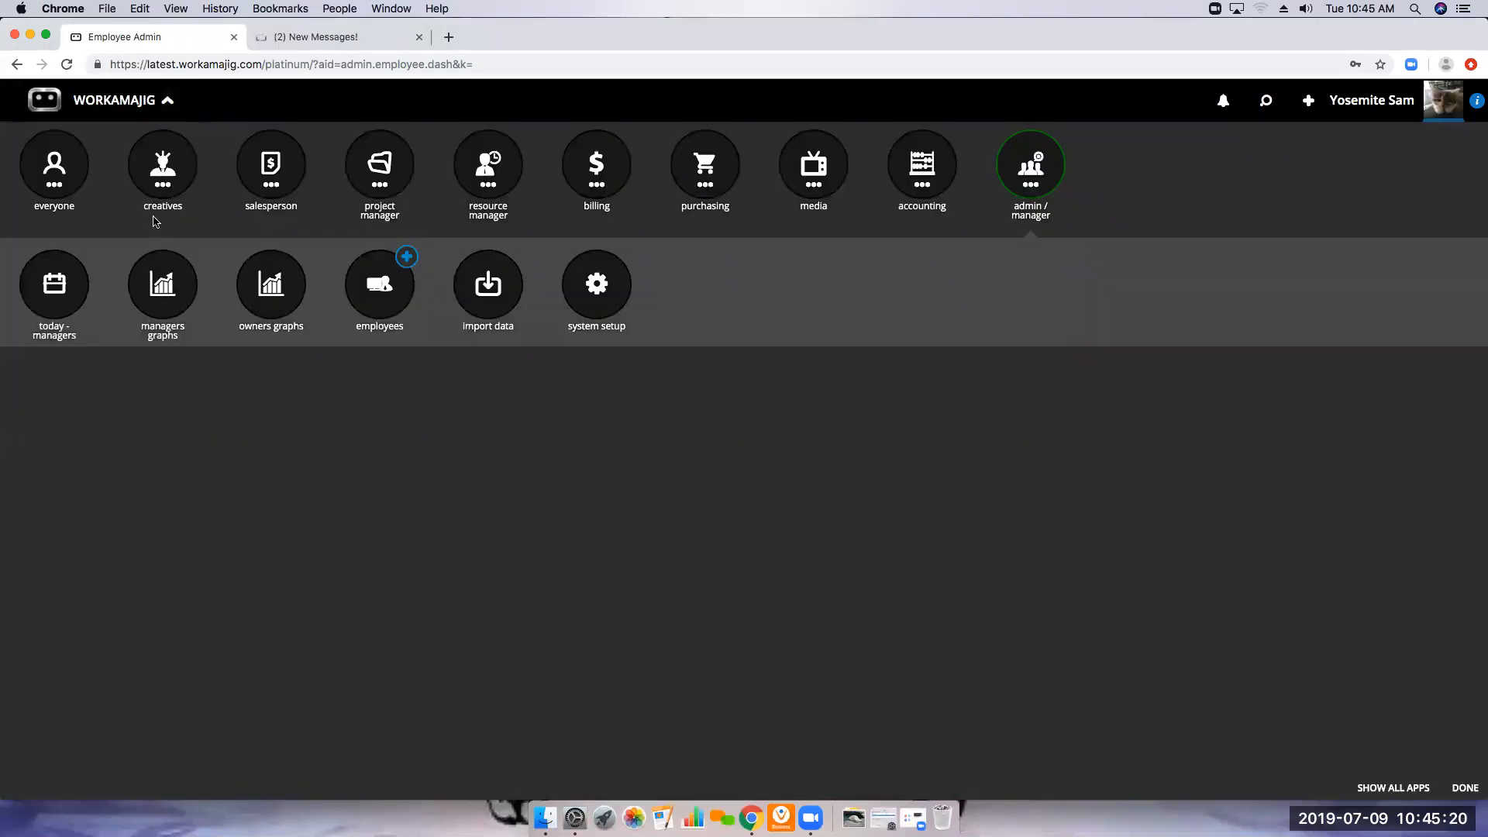
click(587, 187)
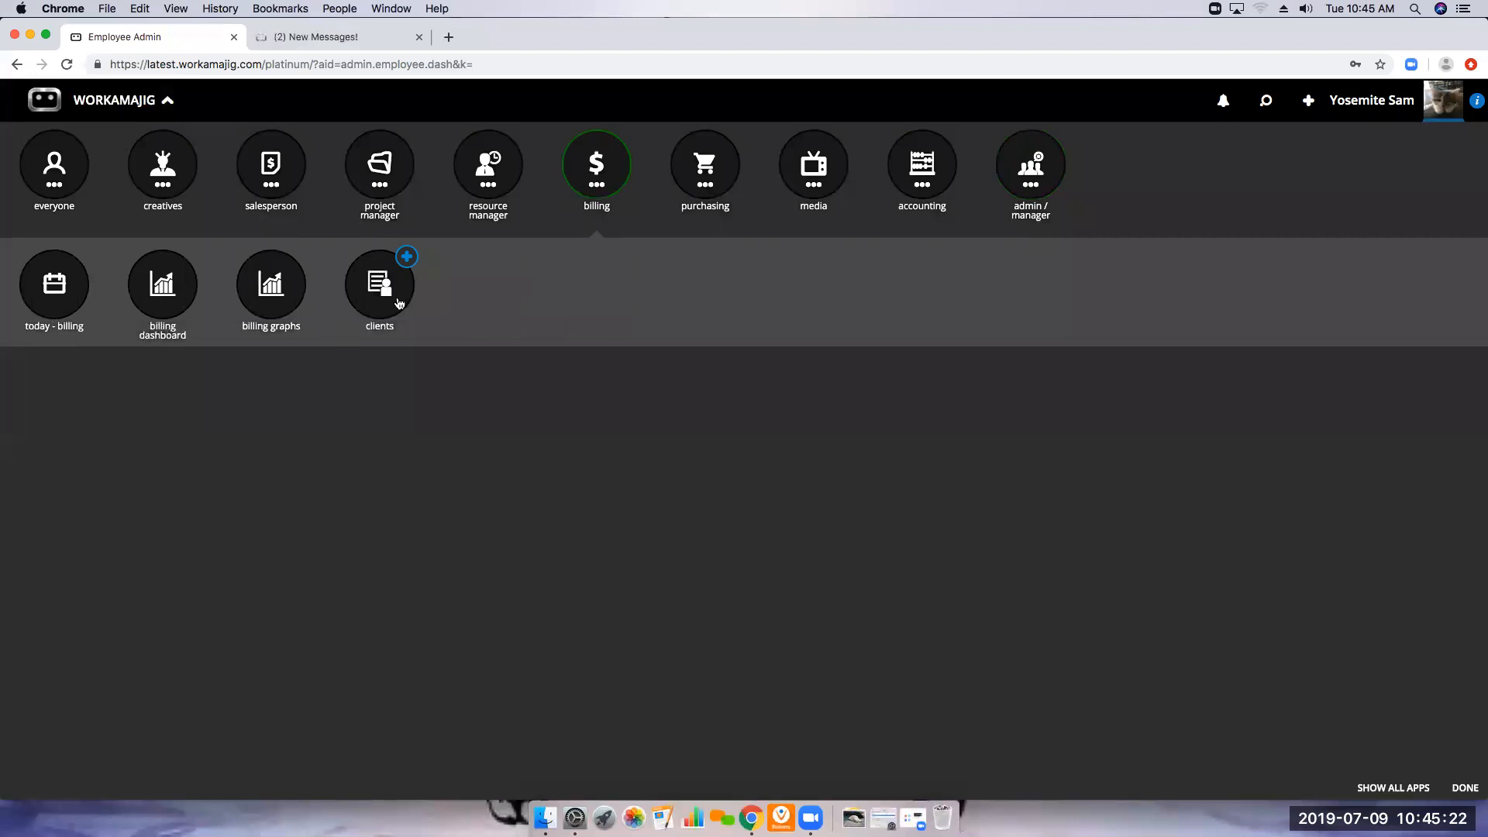
click(372, 296)
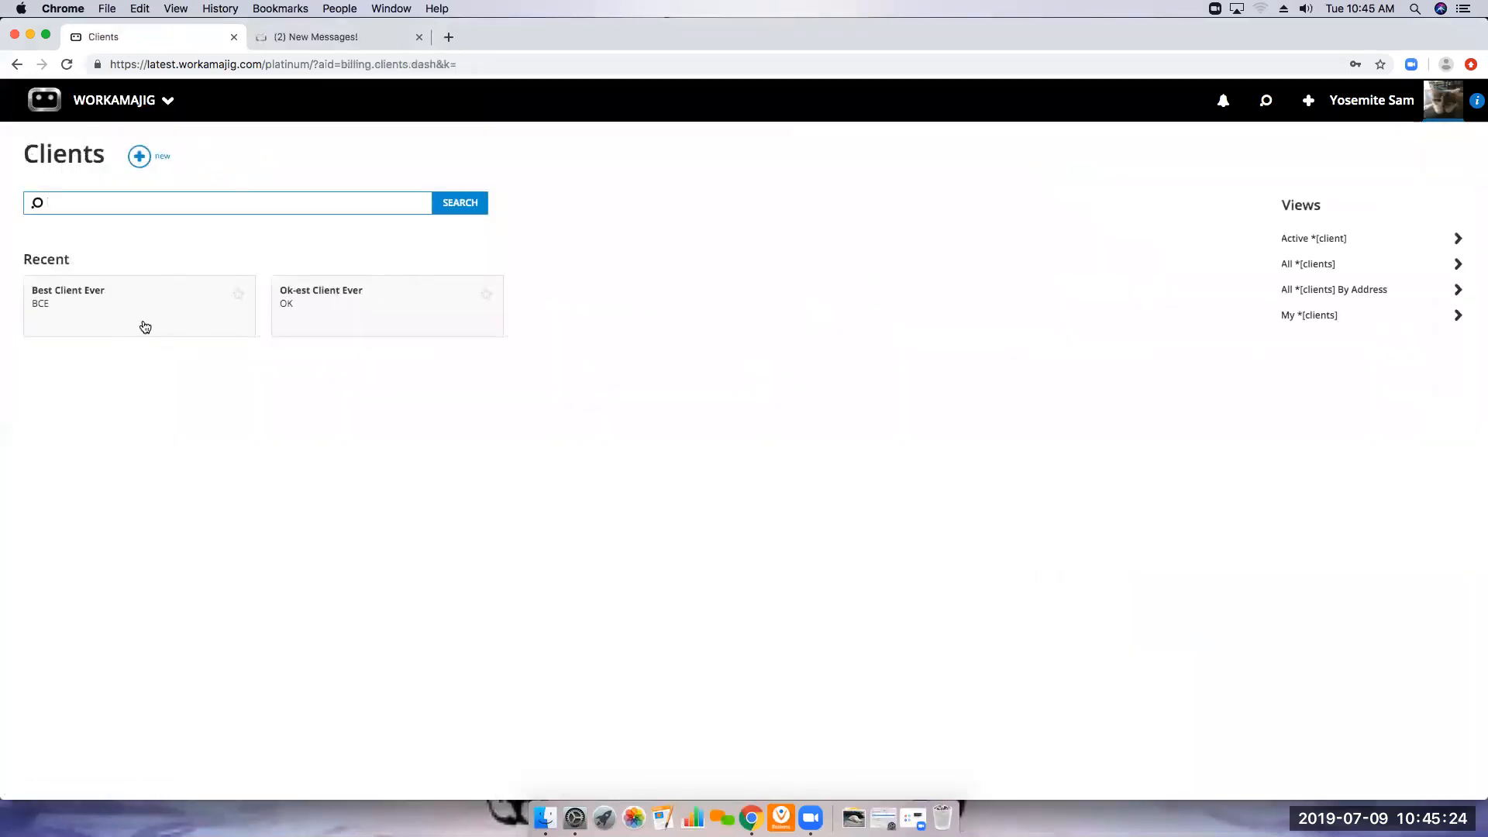
click(165, 313)
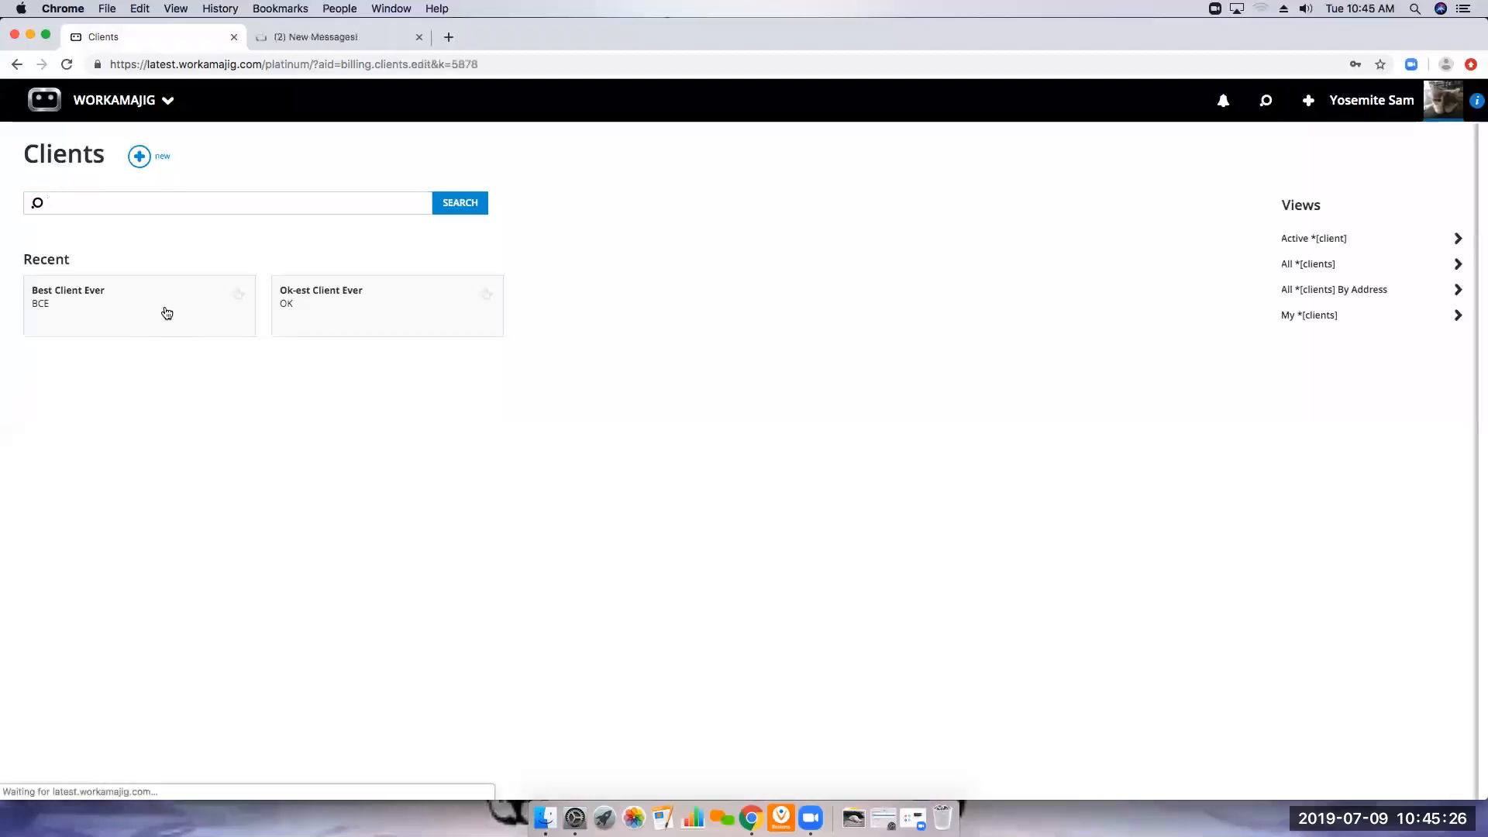
click(823, 241)
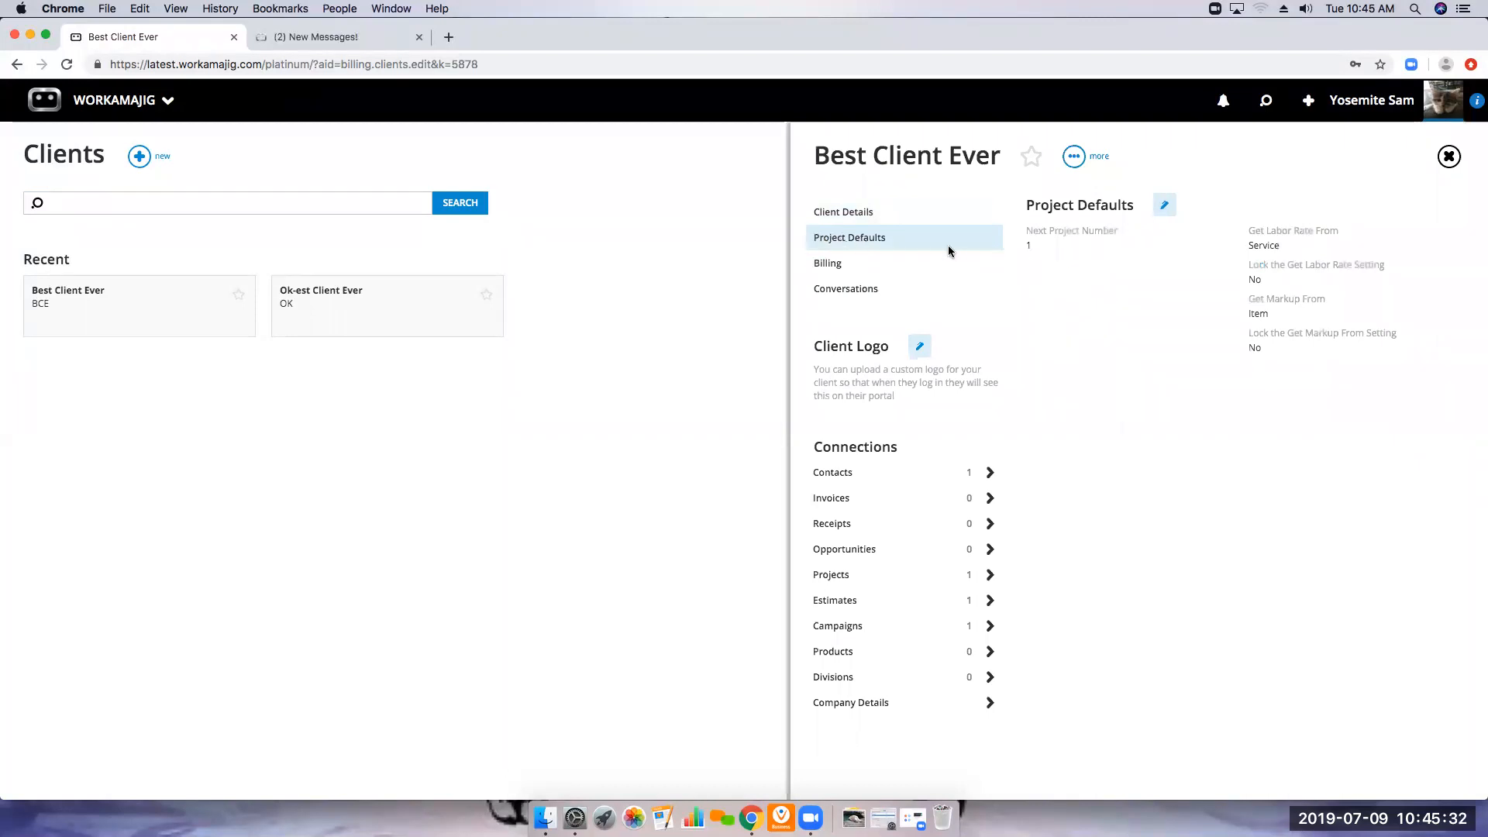
click(1161, 210)
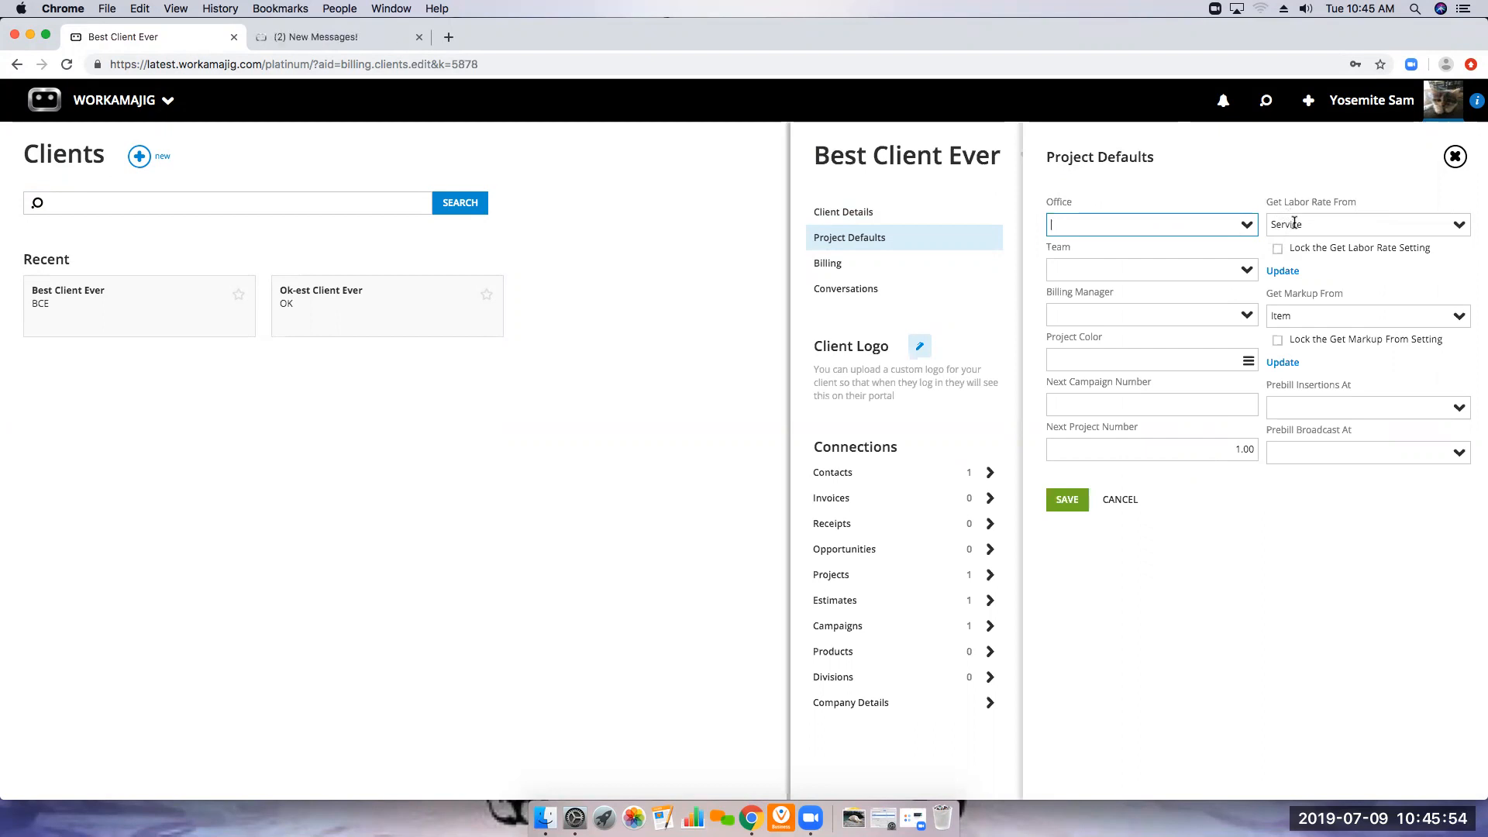
click(1459, 226)
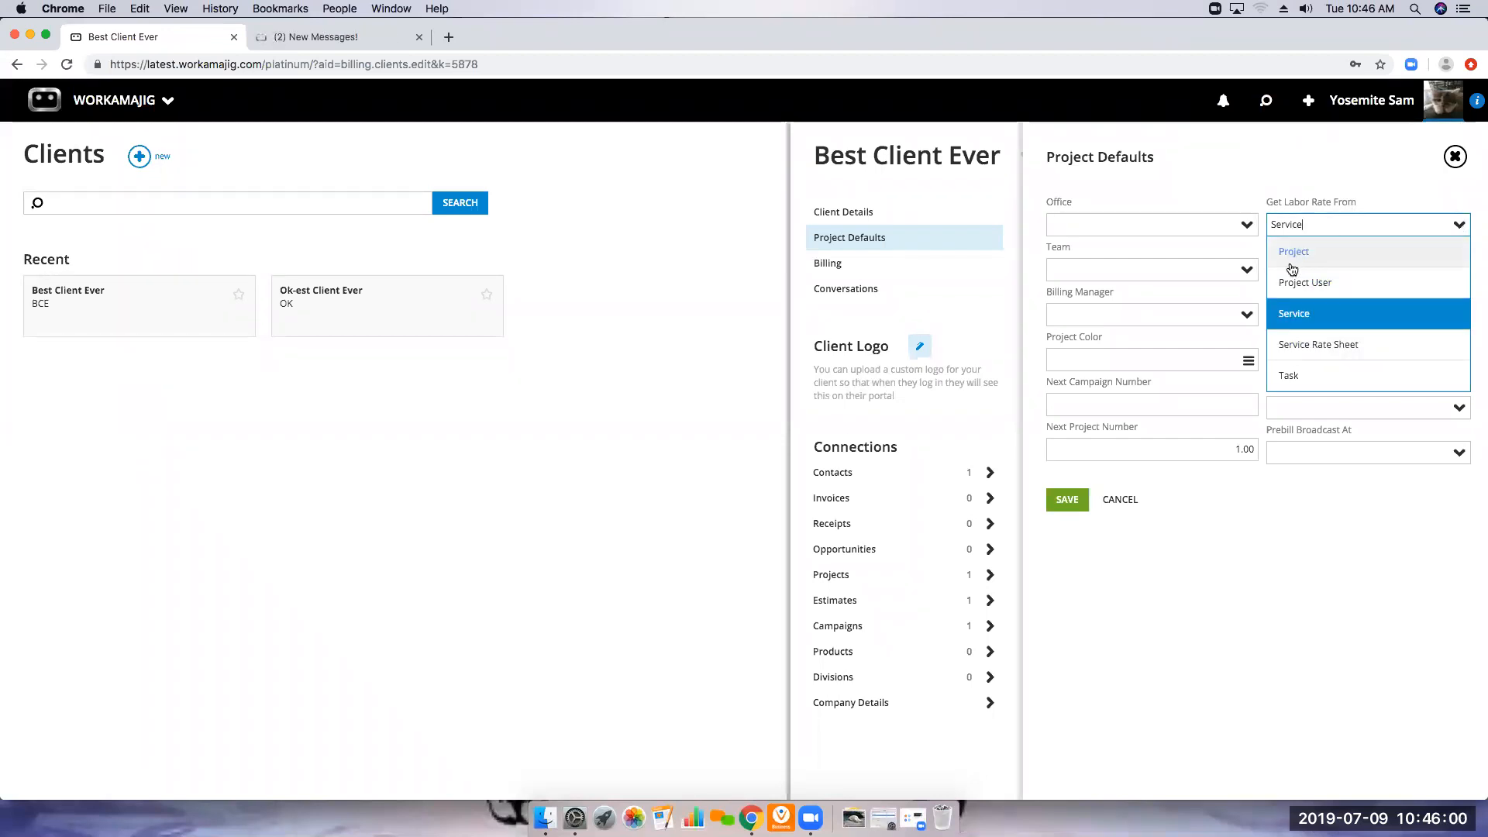
click(1351, 157)
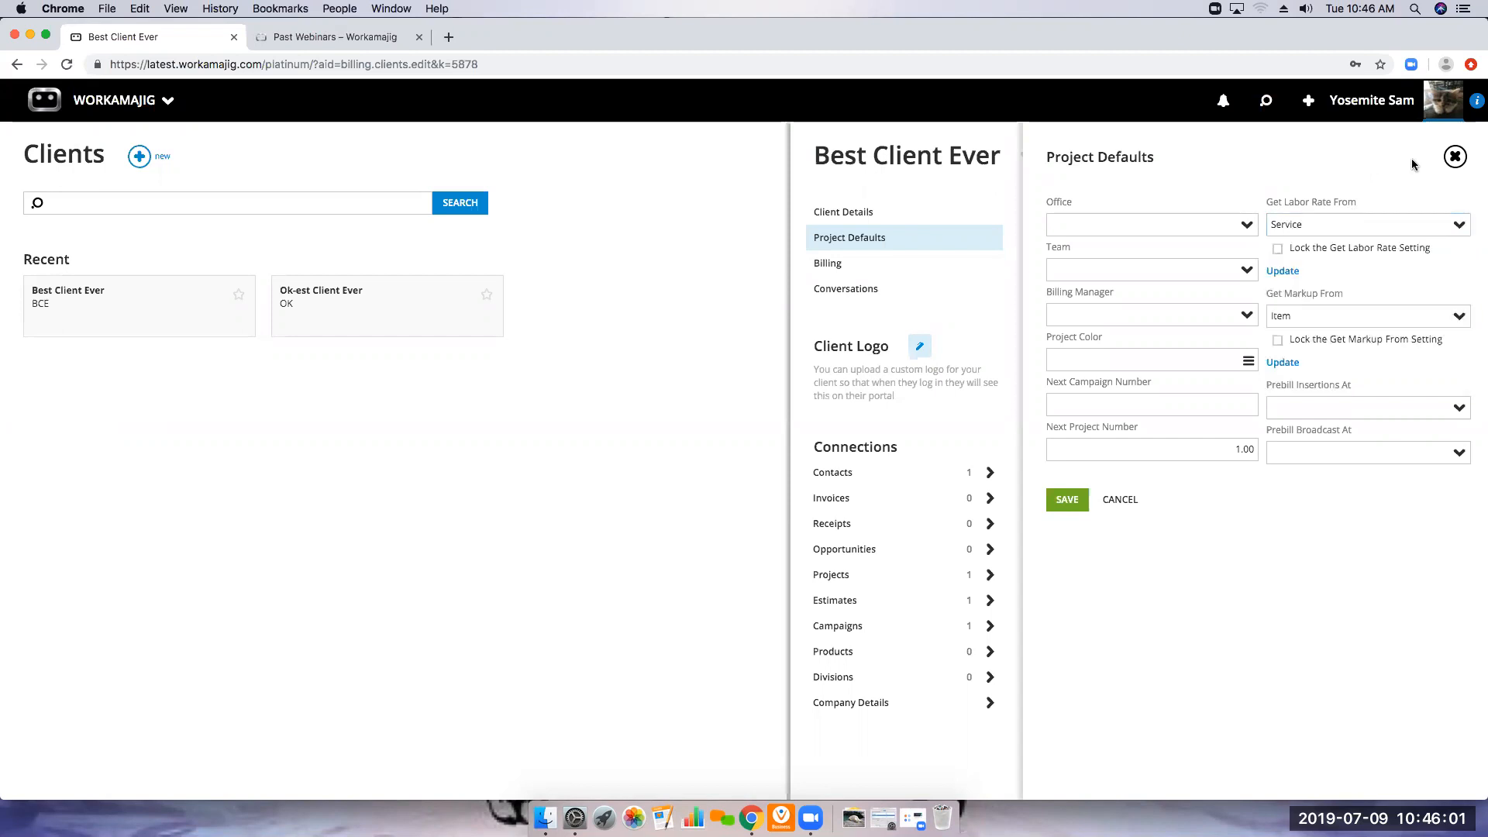
click(1454, 156)
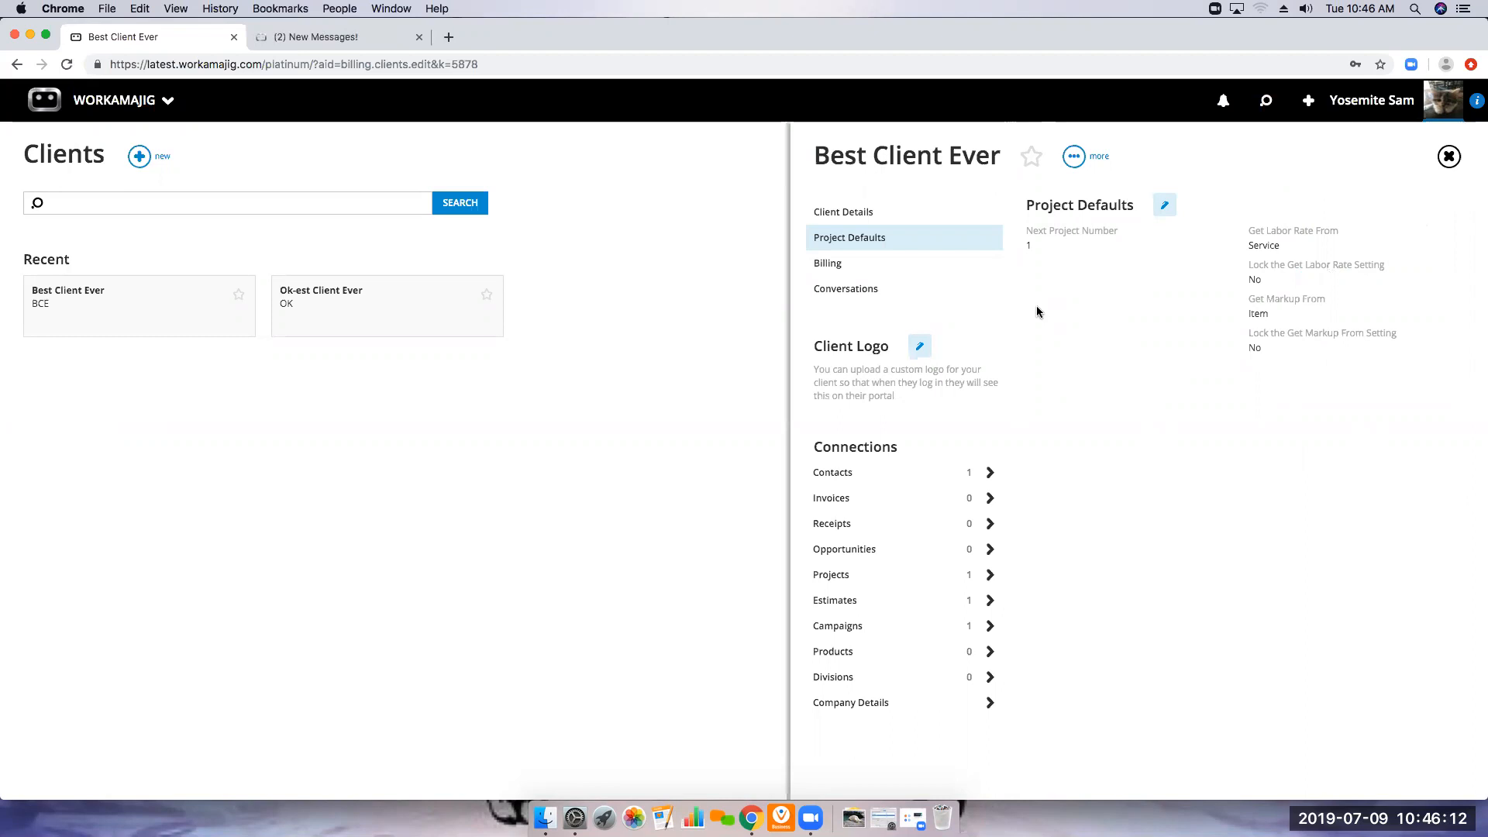
Examine Best Client Ever's billing details and billing defaults, and close the client record unchanged
click(838, 277)
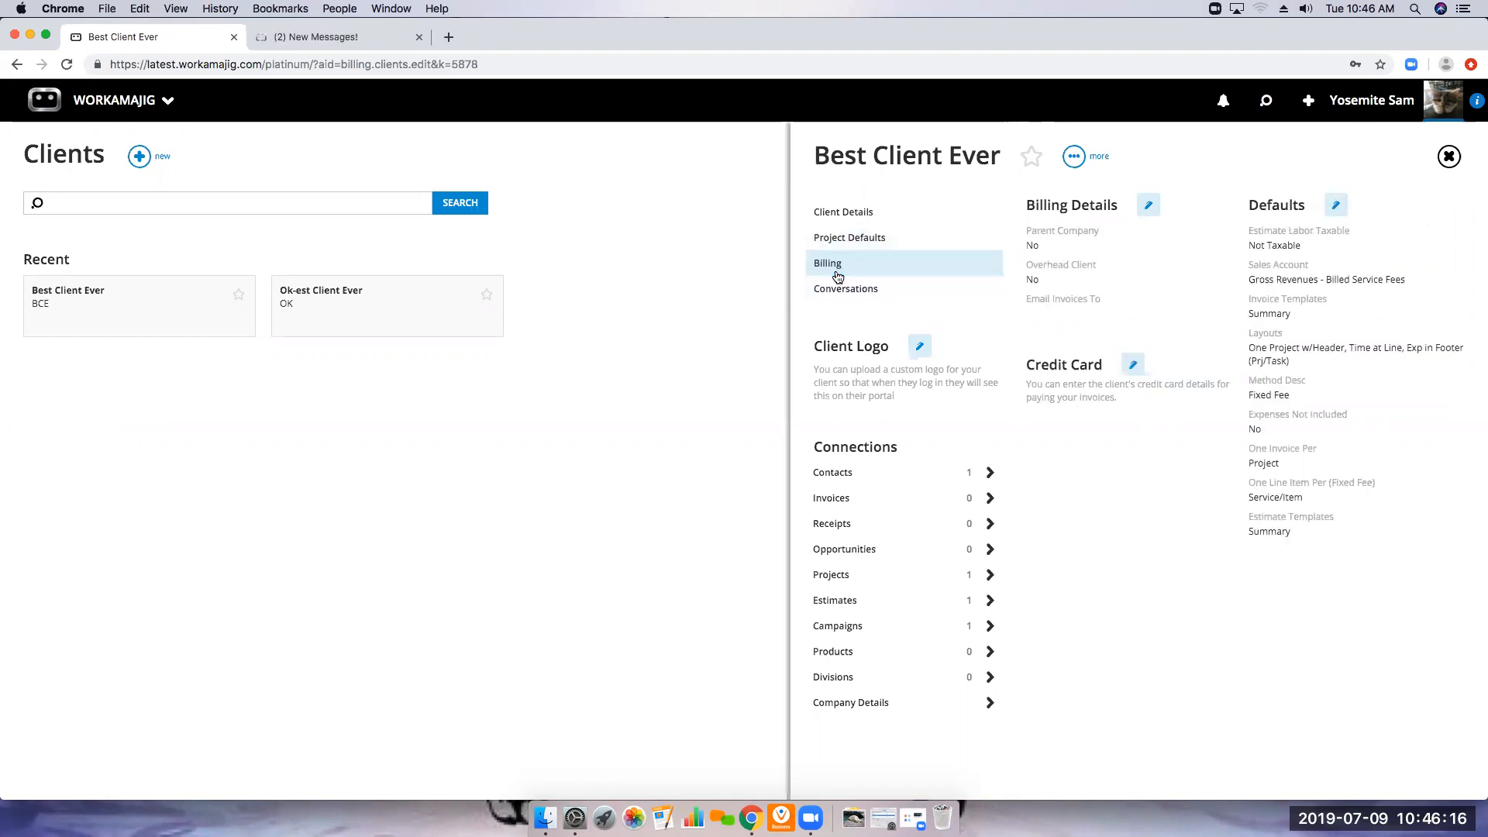
click(1337, 207)
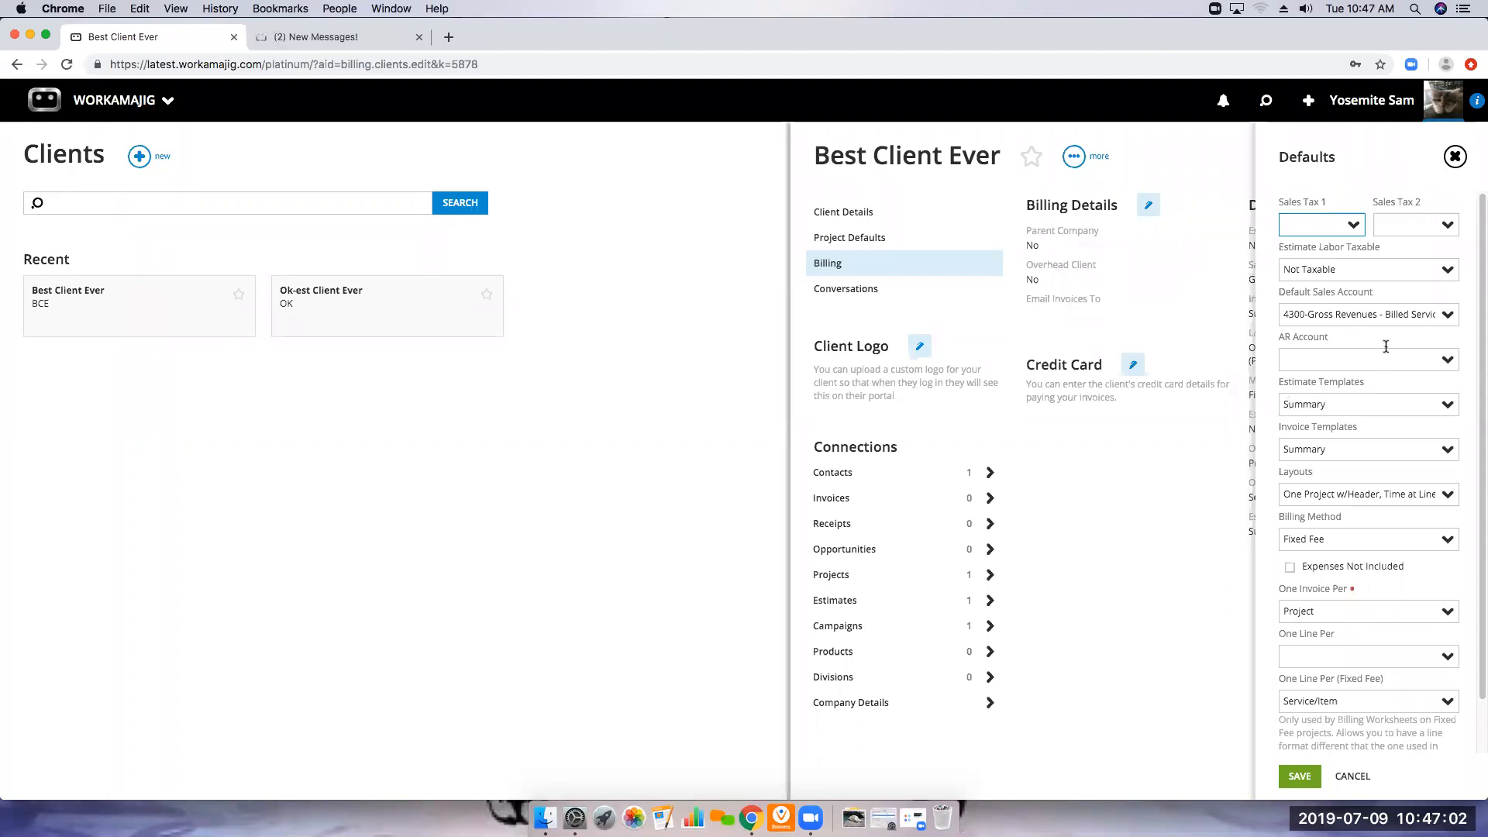
click(1454, 159)
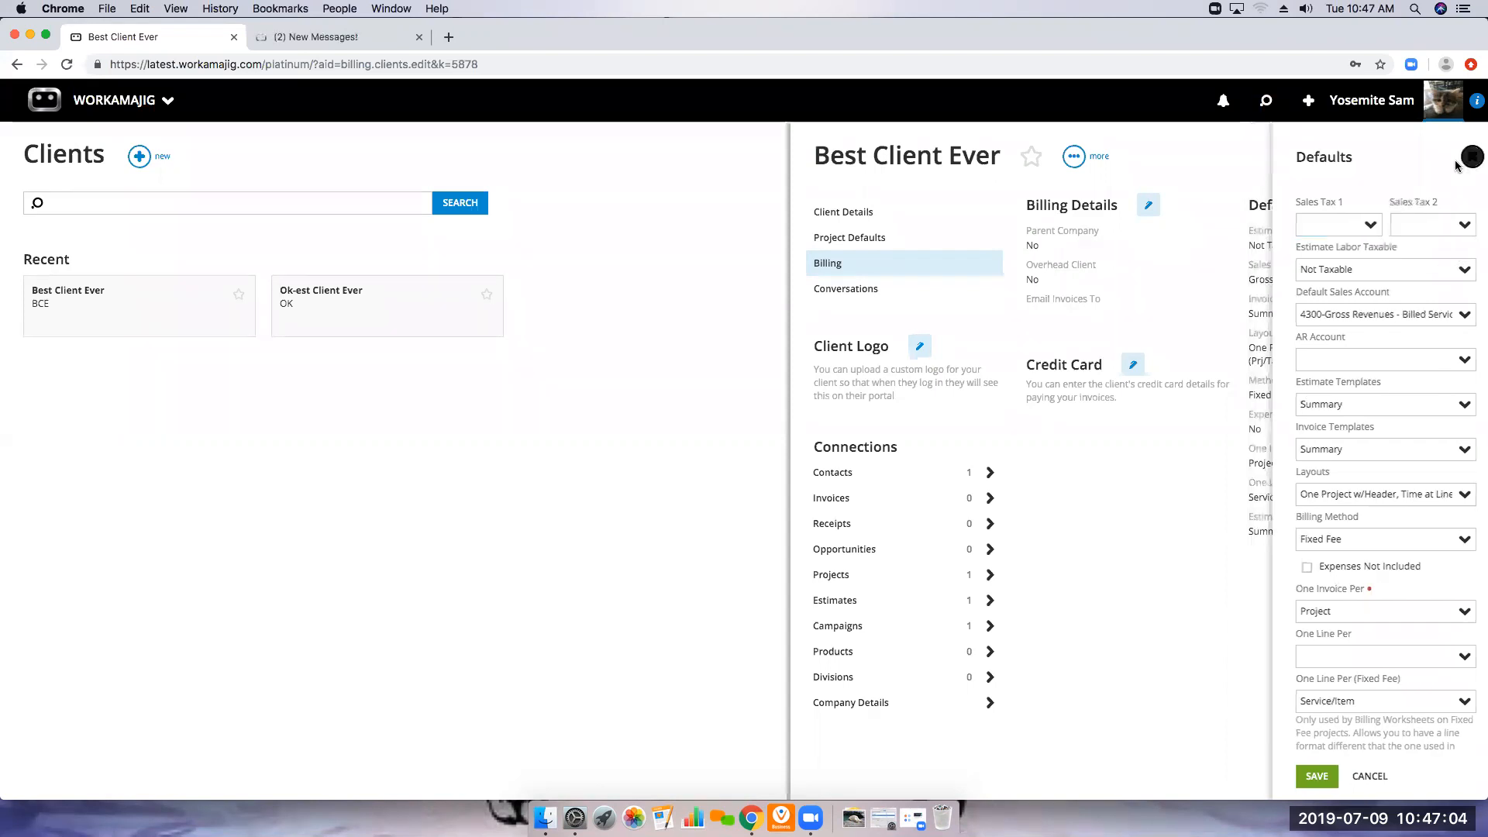
click(1447, 156)
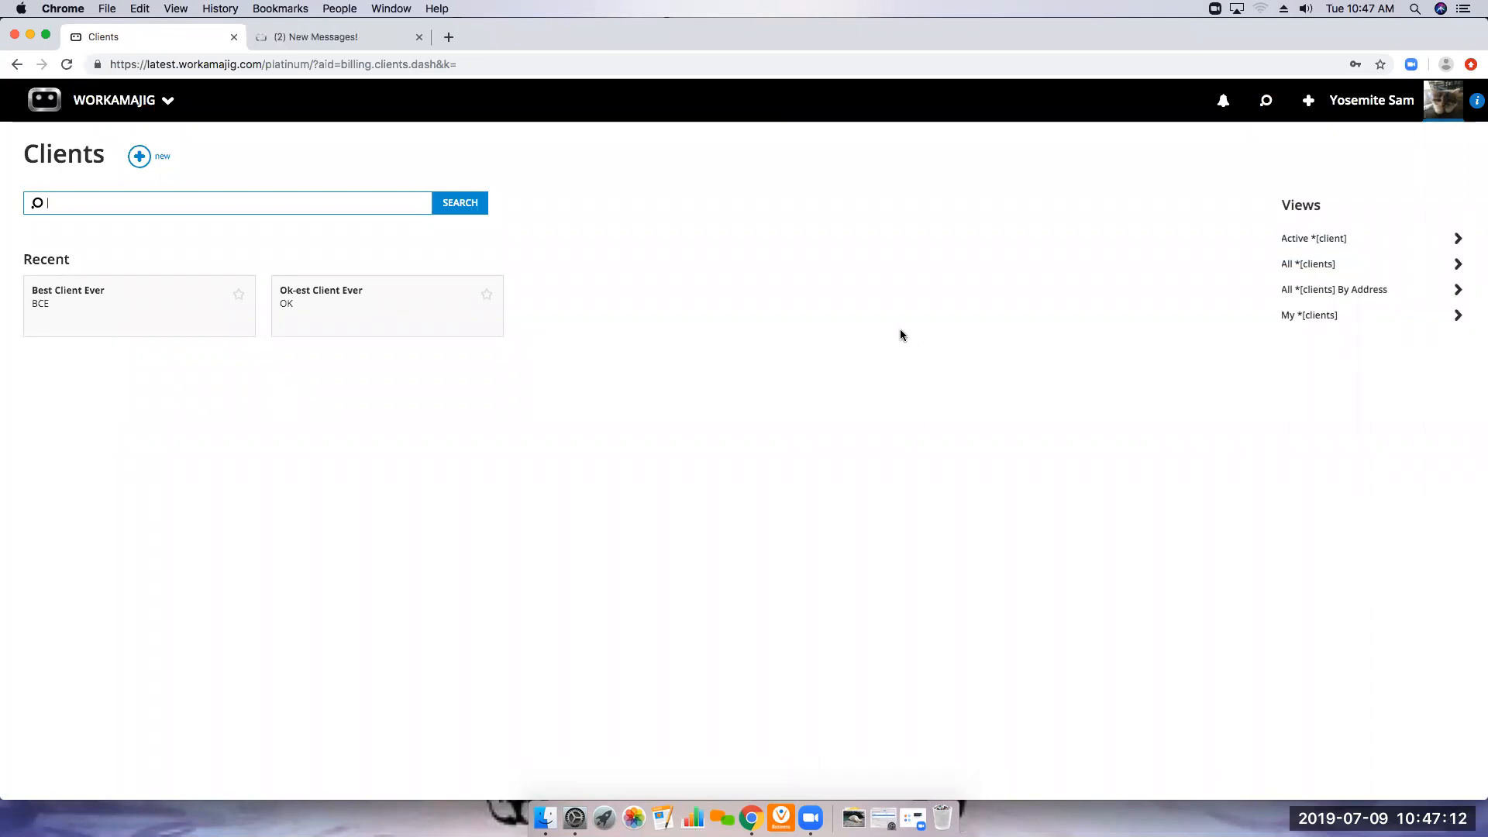
Switch to the Workamajig support site, view the Upcoming Webinars article, and return to the webinar search results
click(359, 40)
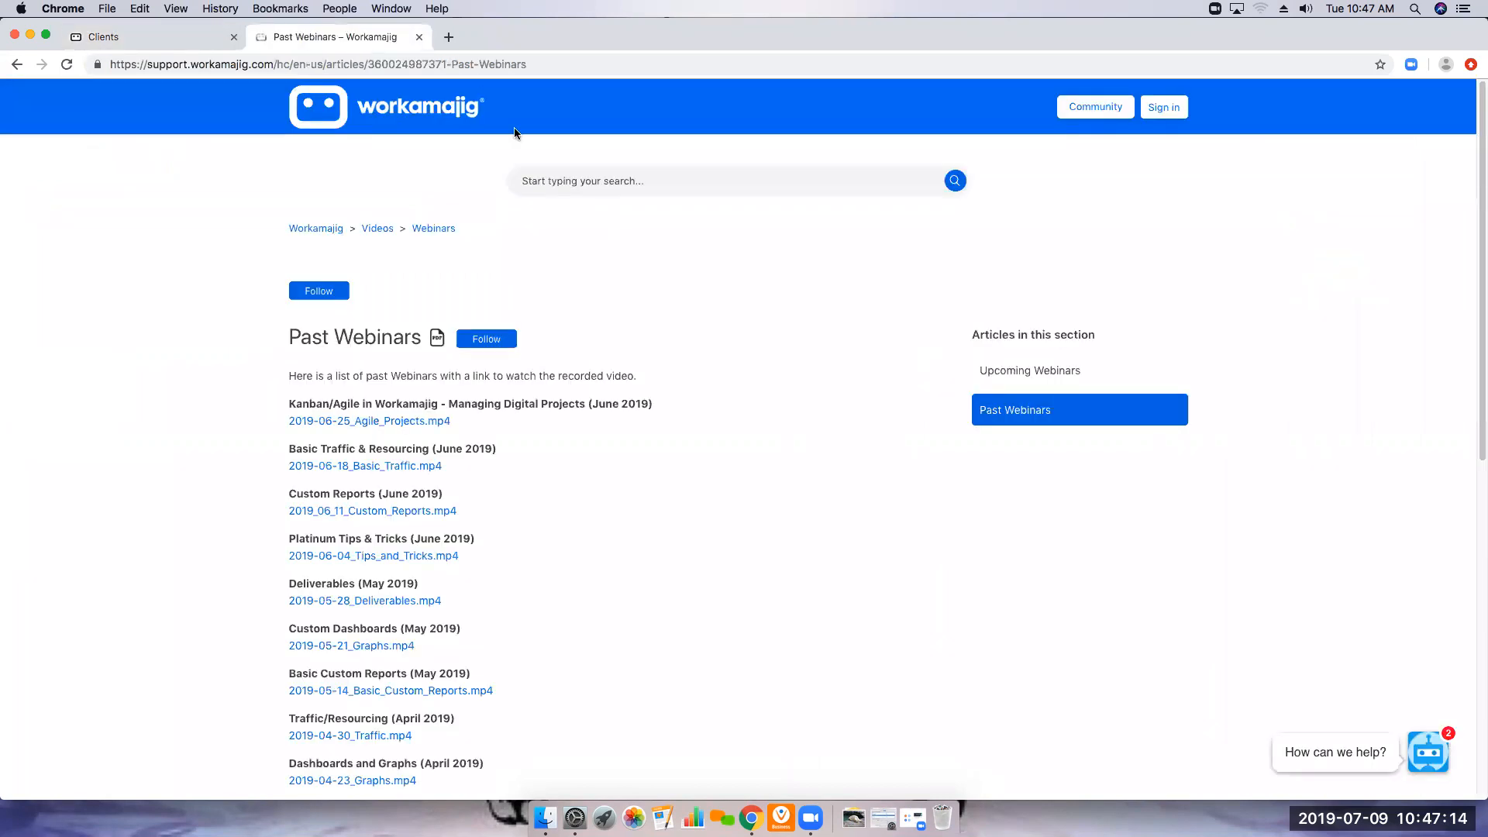
click(19, 65)
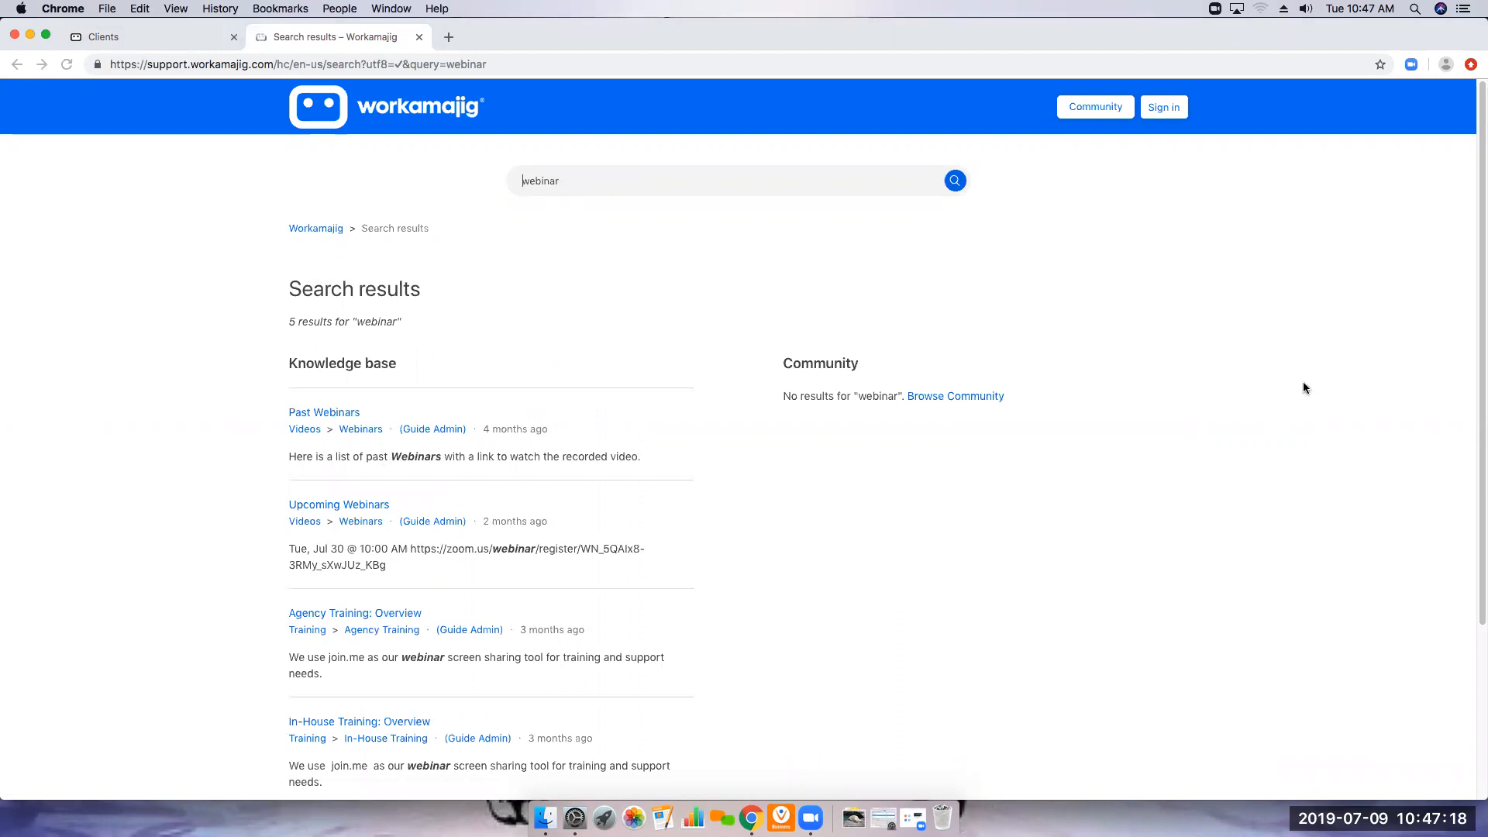
click(370, 504)
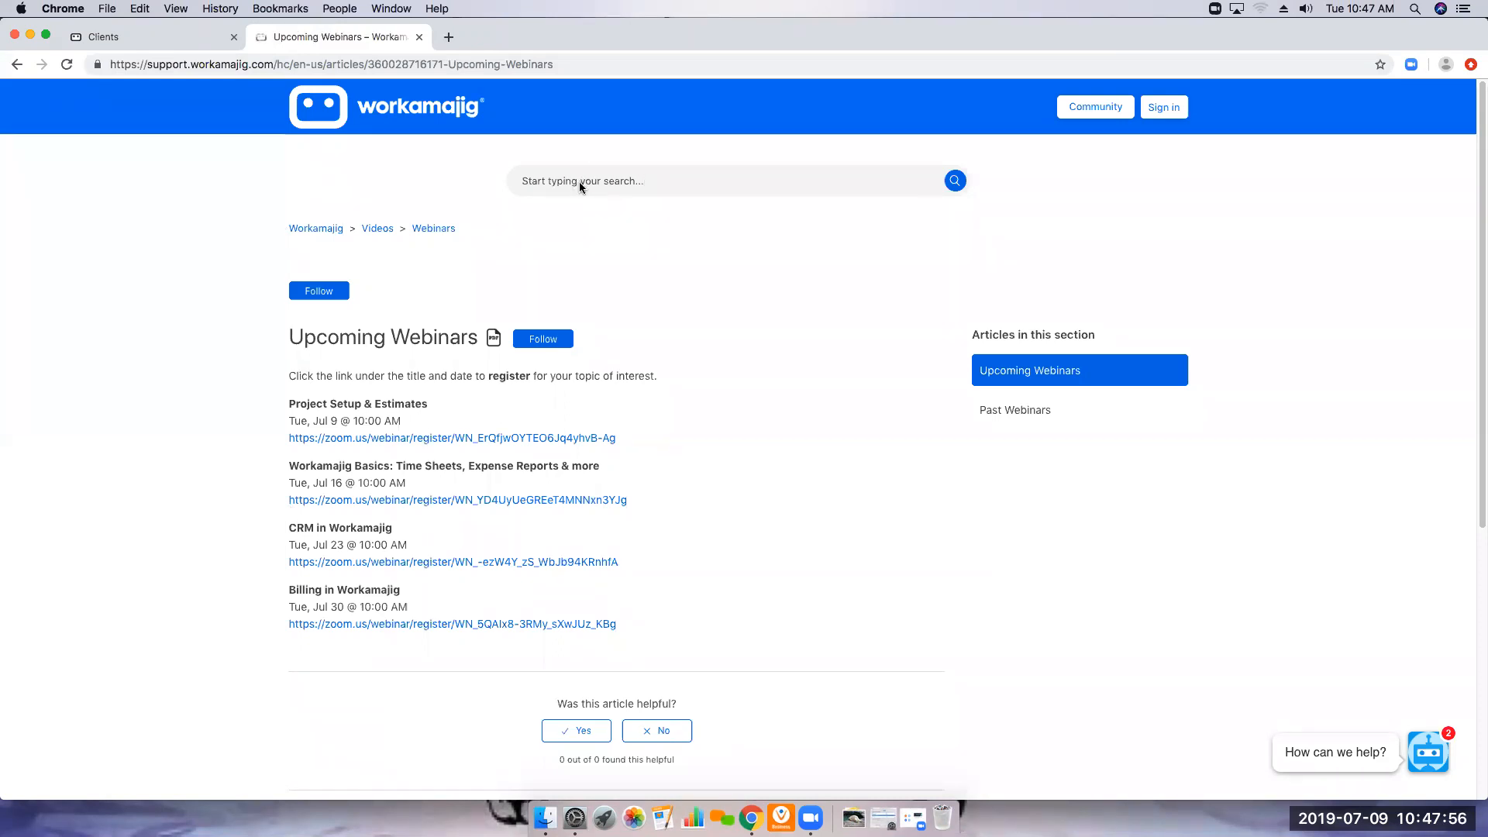
click(17, 64)
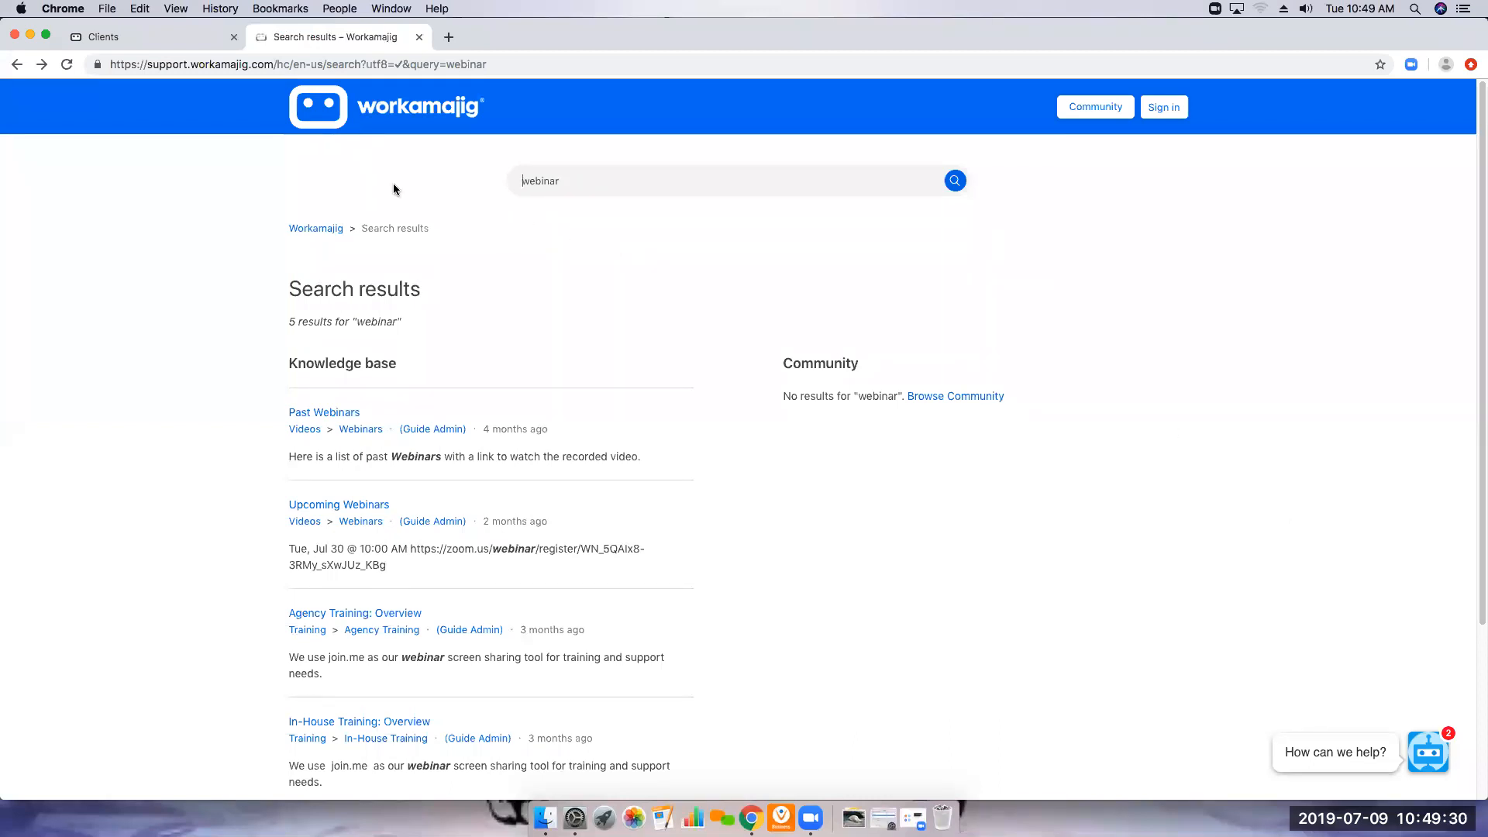
Return to Workamajig, open project 21 - Webinar Project from the recent items, and look over its schedule
click(124, 36)
click(1265, 100)
click(1178, 203)
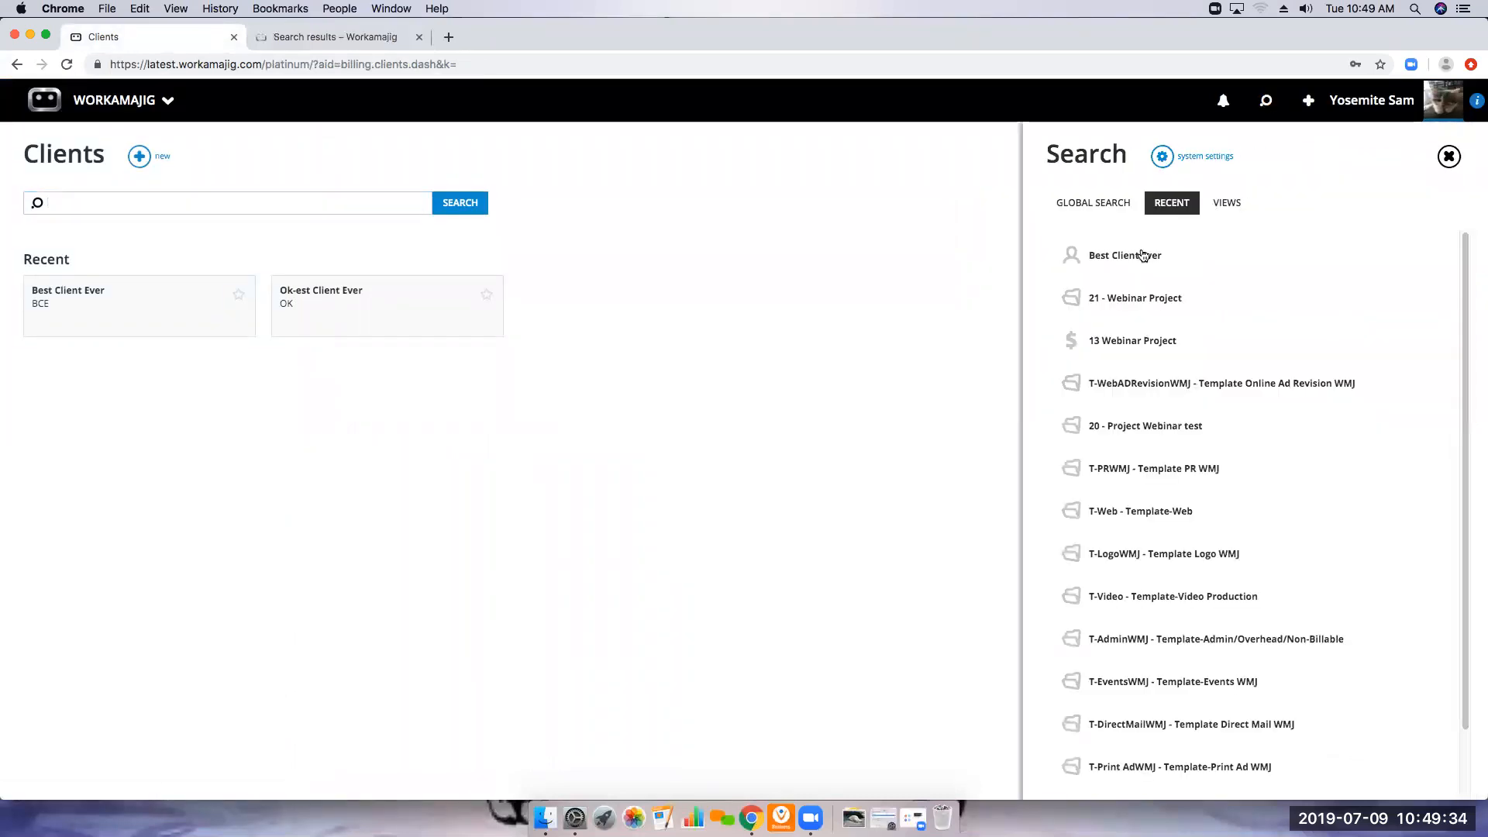
click(1113, 296)
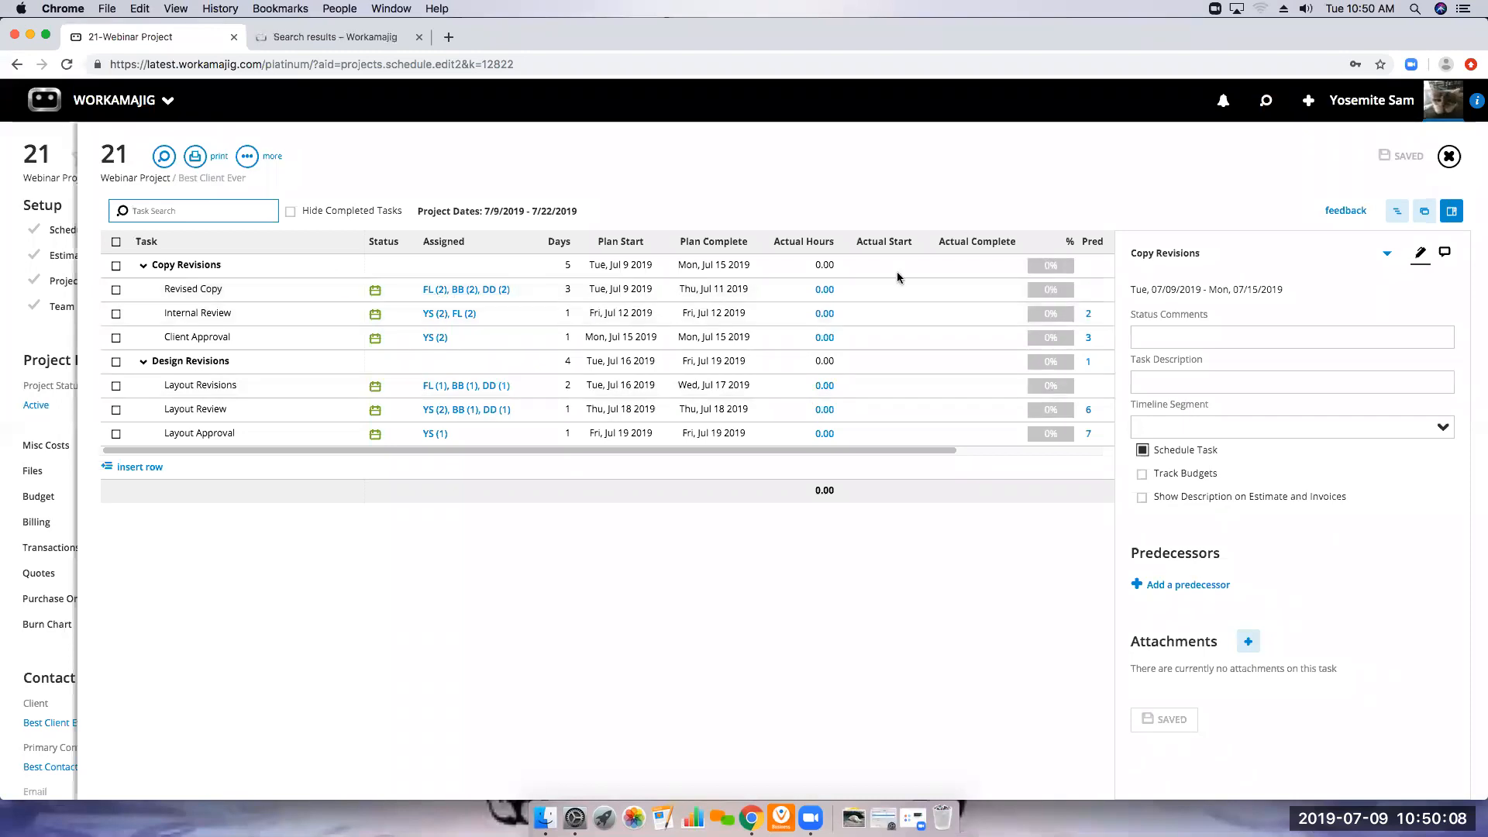
click(1449, 158)
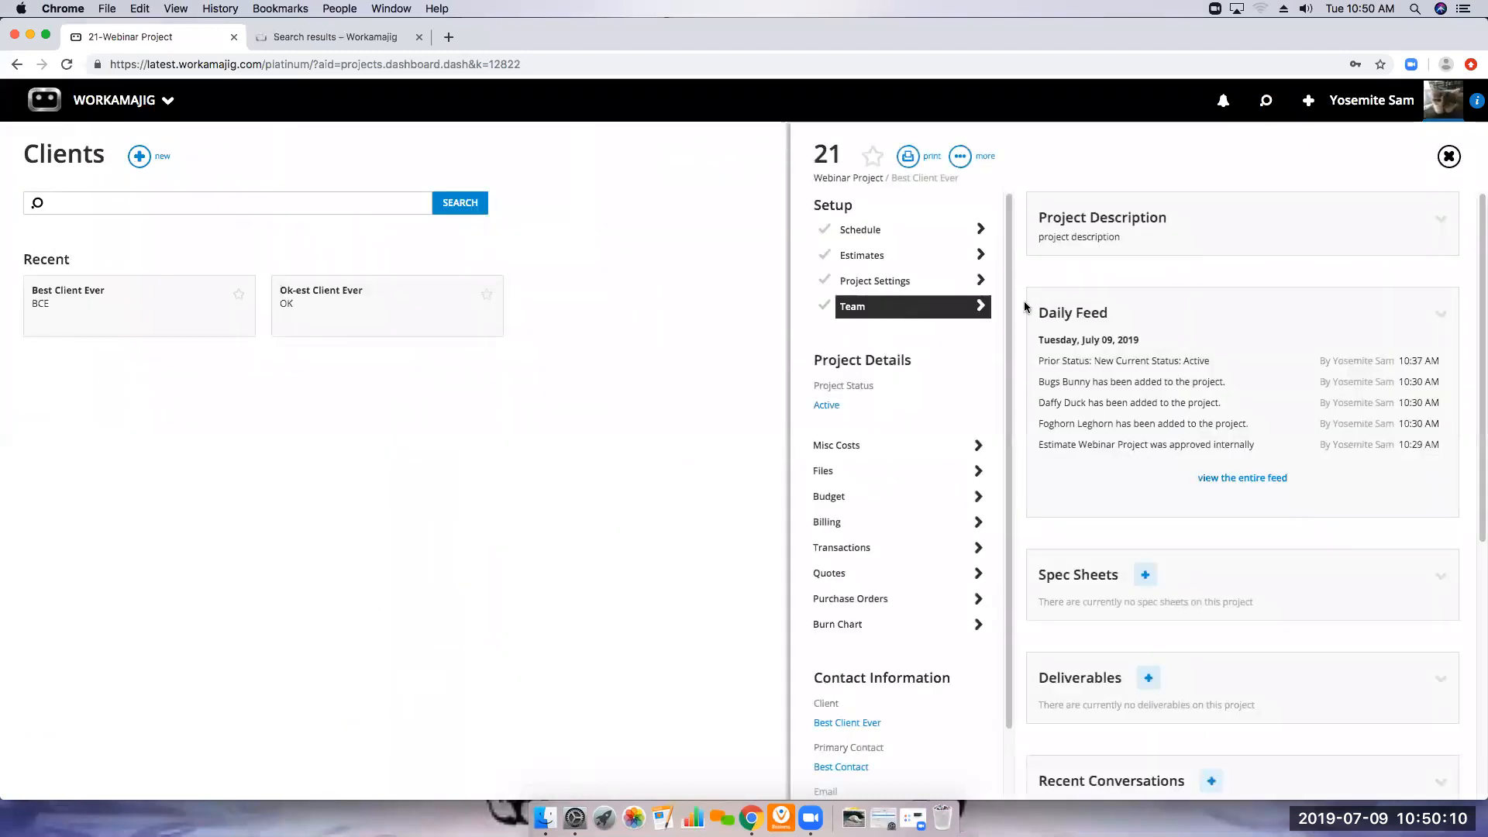
Review the Webinar Project's team members and their selected services, and close the project
click(904, 304)
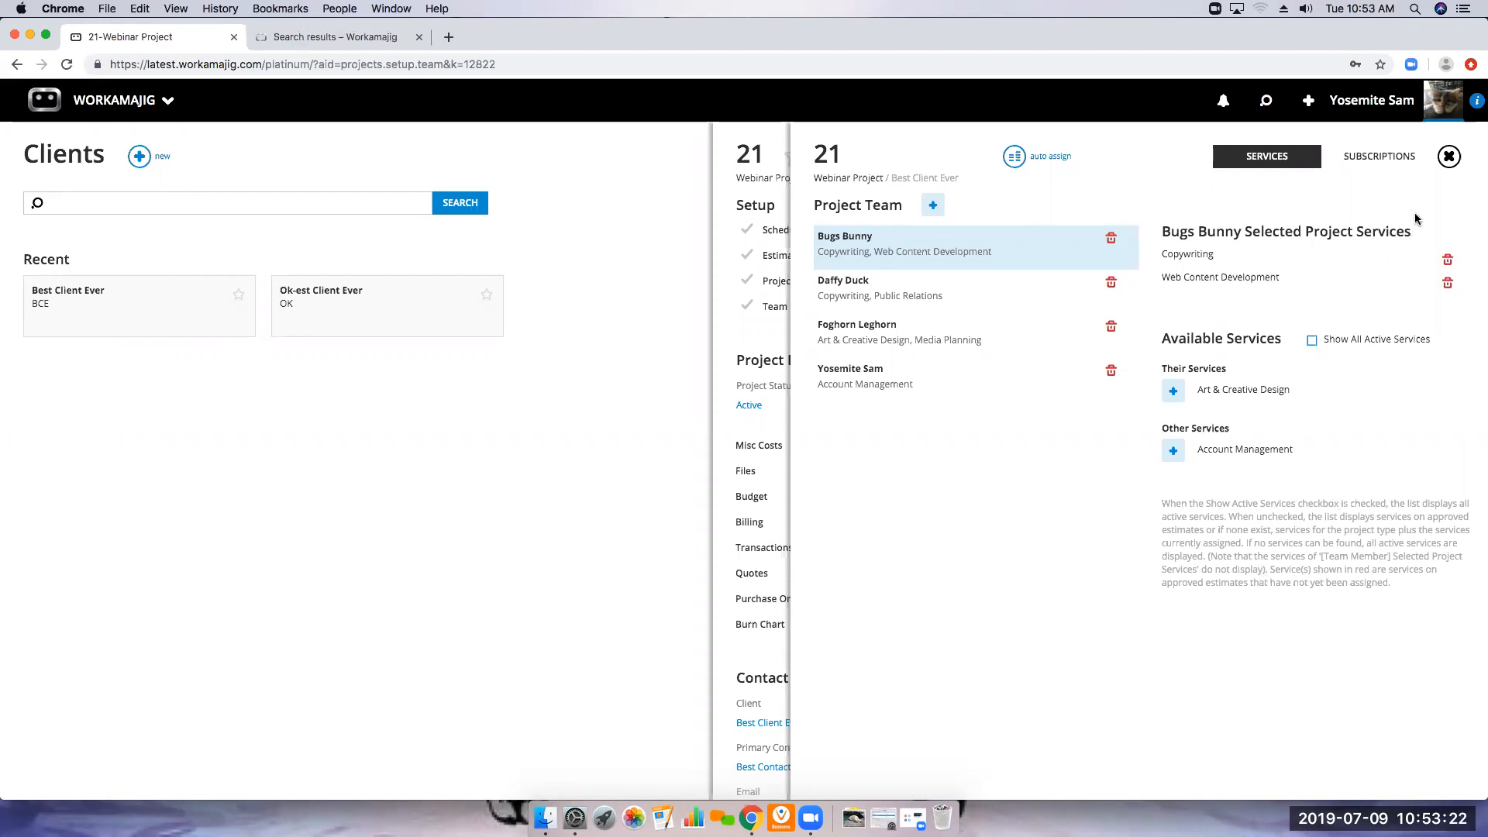
click(1447, 157)
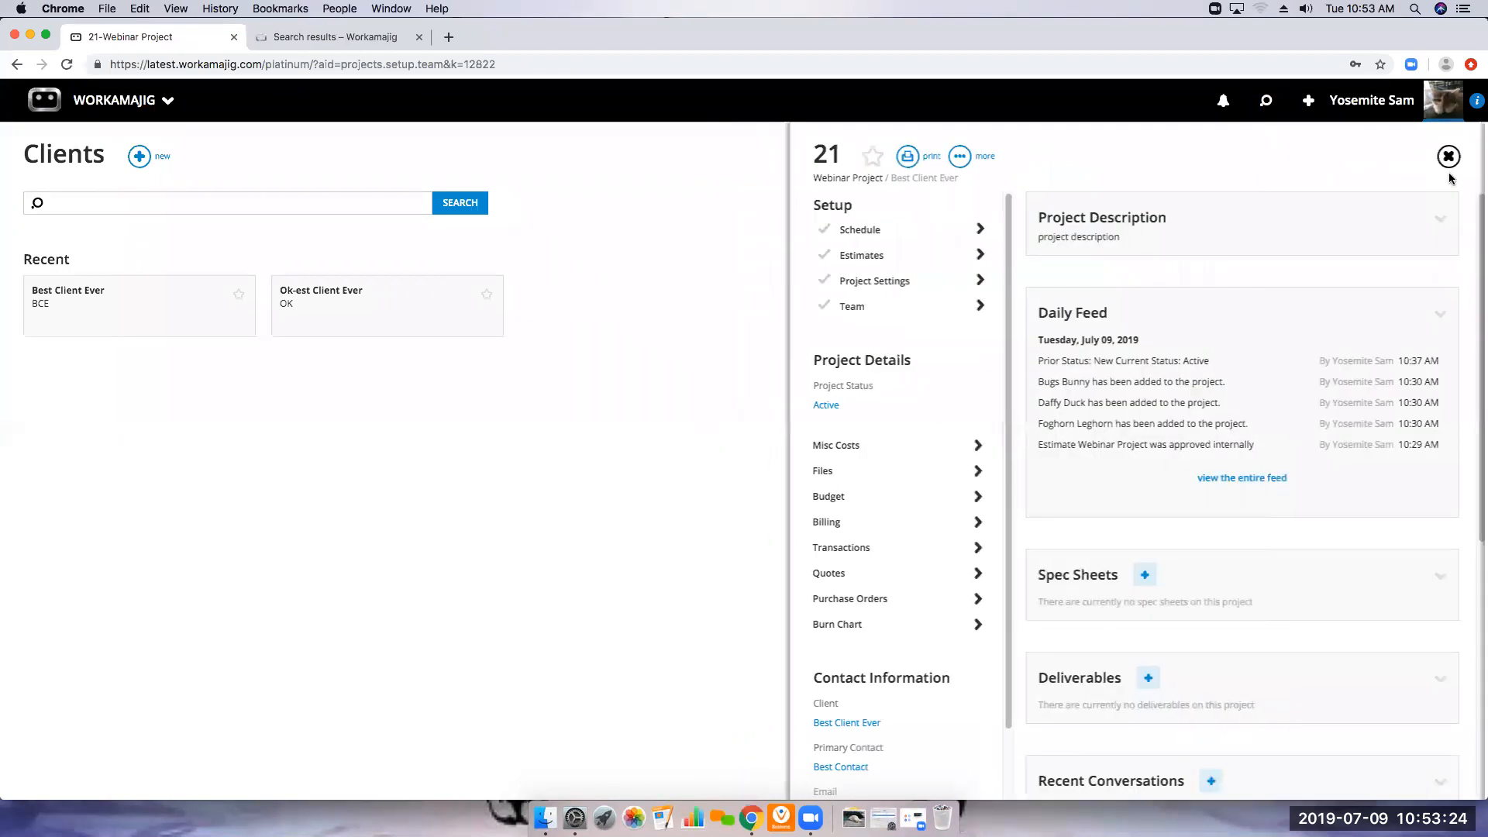
click(1447, 155)
Open Best Client Ever's company info for editing to view its account manager and contact settings
click(176, 310)
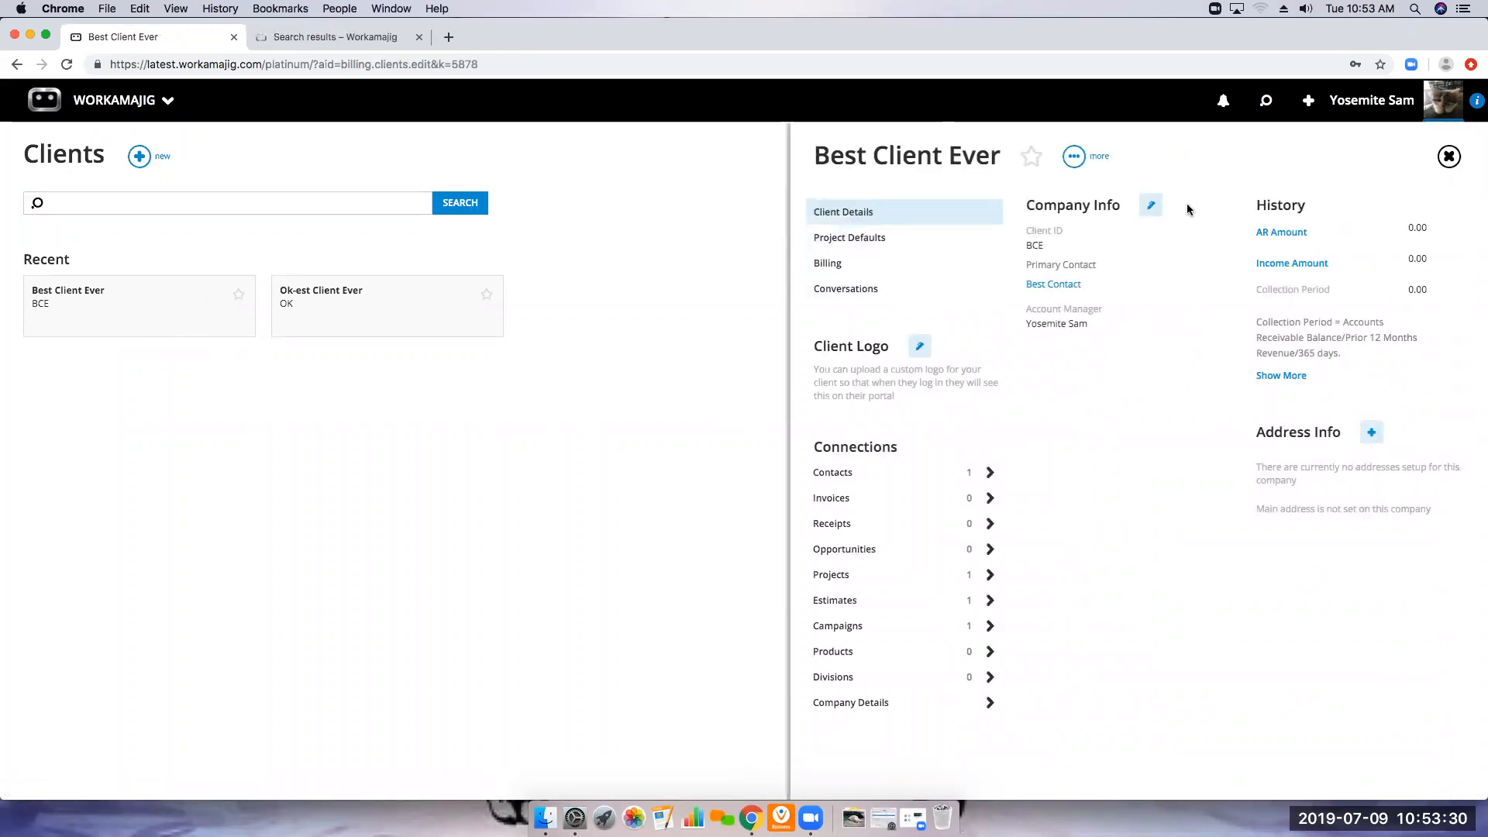
click(1156, 210)
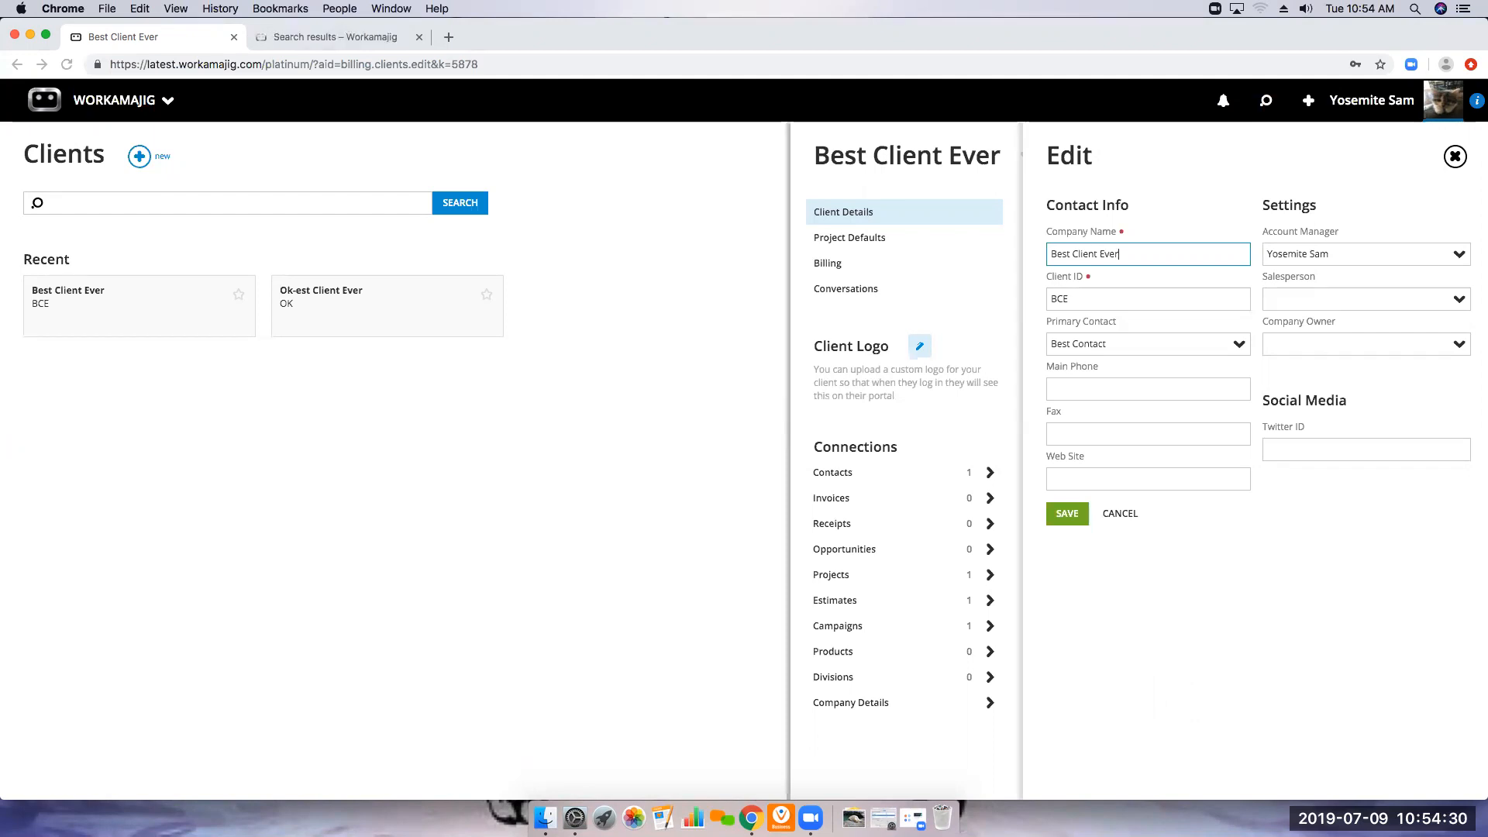
Leave the client record and open the Employees list in the admin area
click(116, 100)
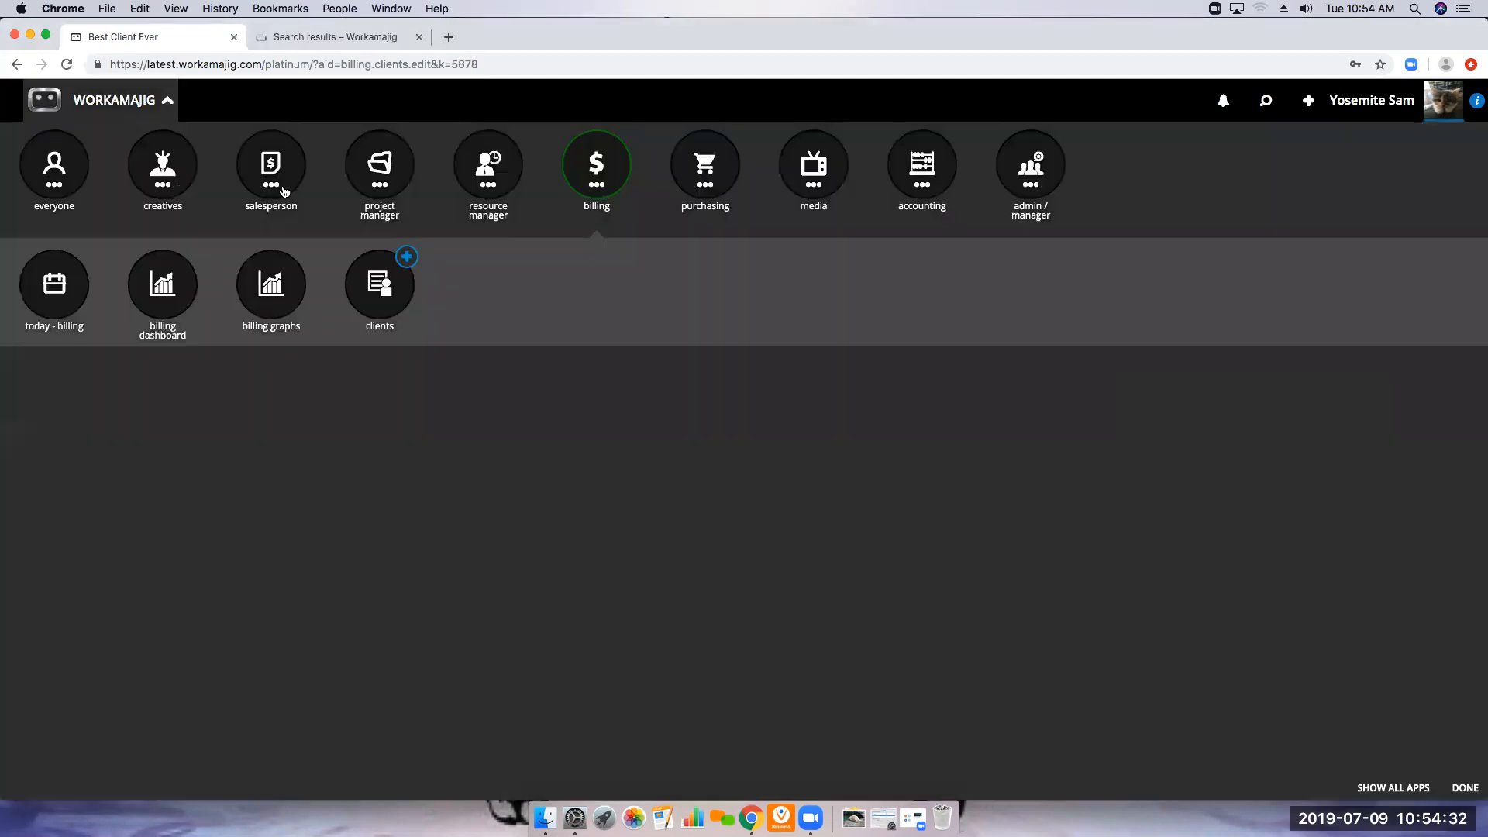
click(1030, 181)
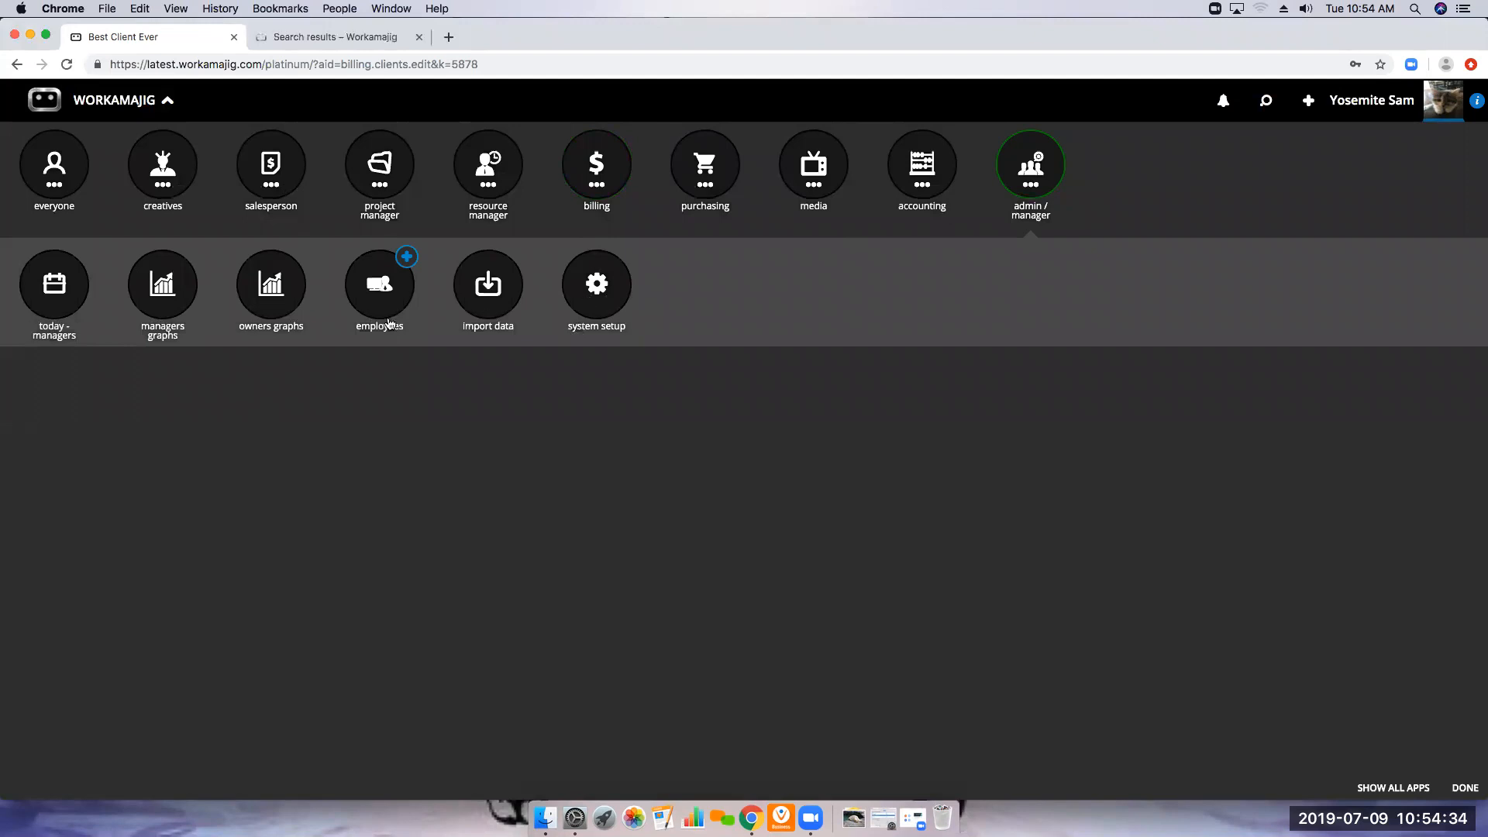
click(403, 318)
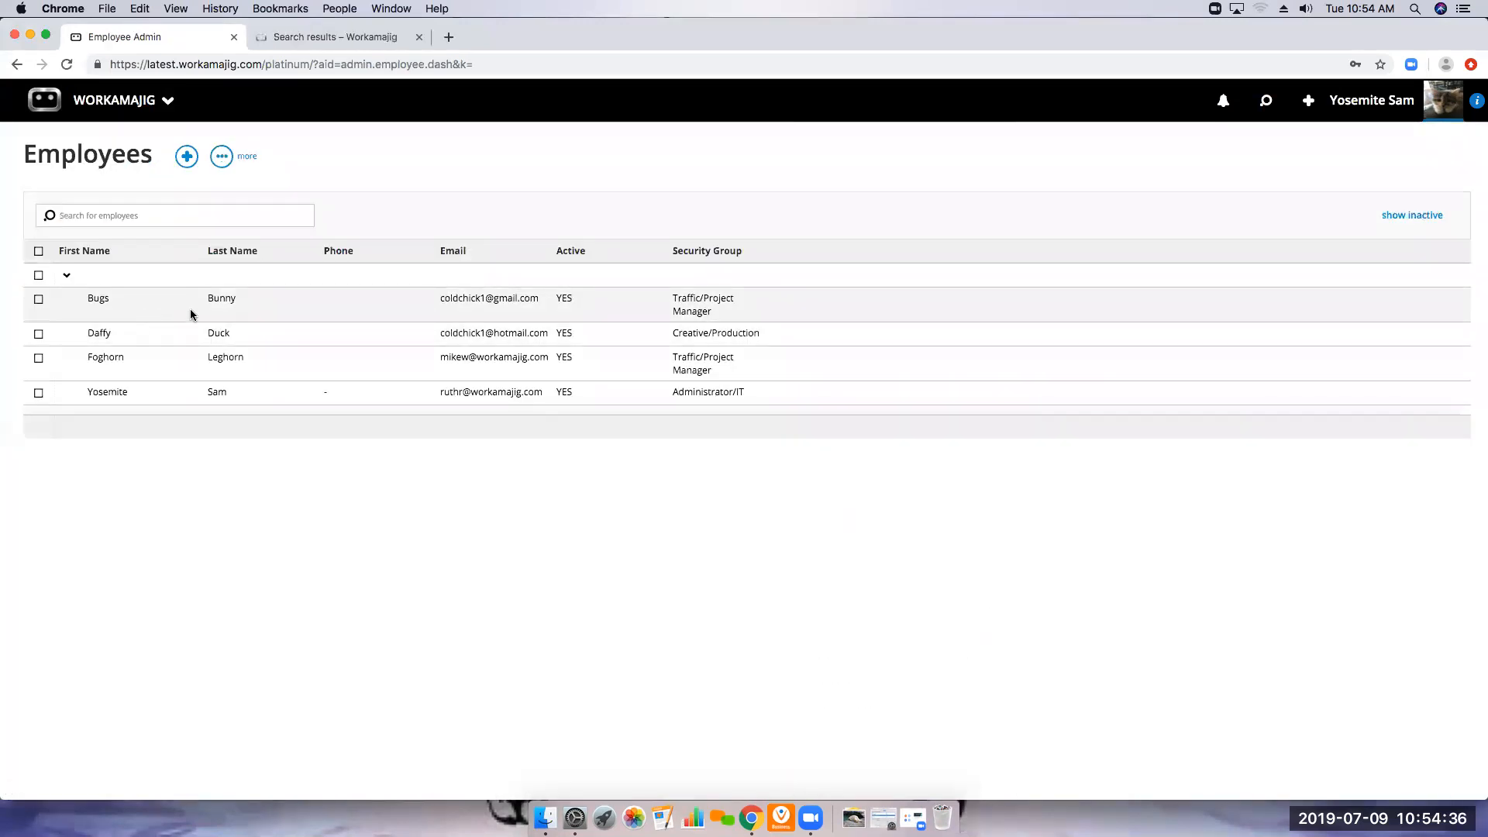
Open the first listed employee's record, look over the available notification options, and close the record
click(189, 310)
click(819, 394)
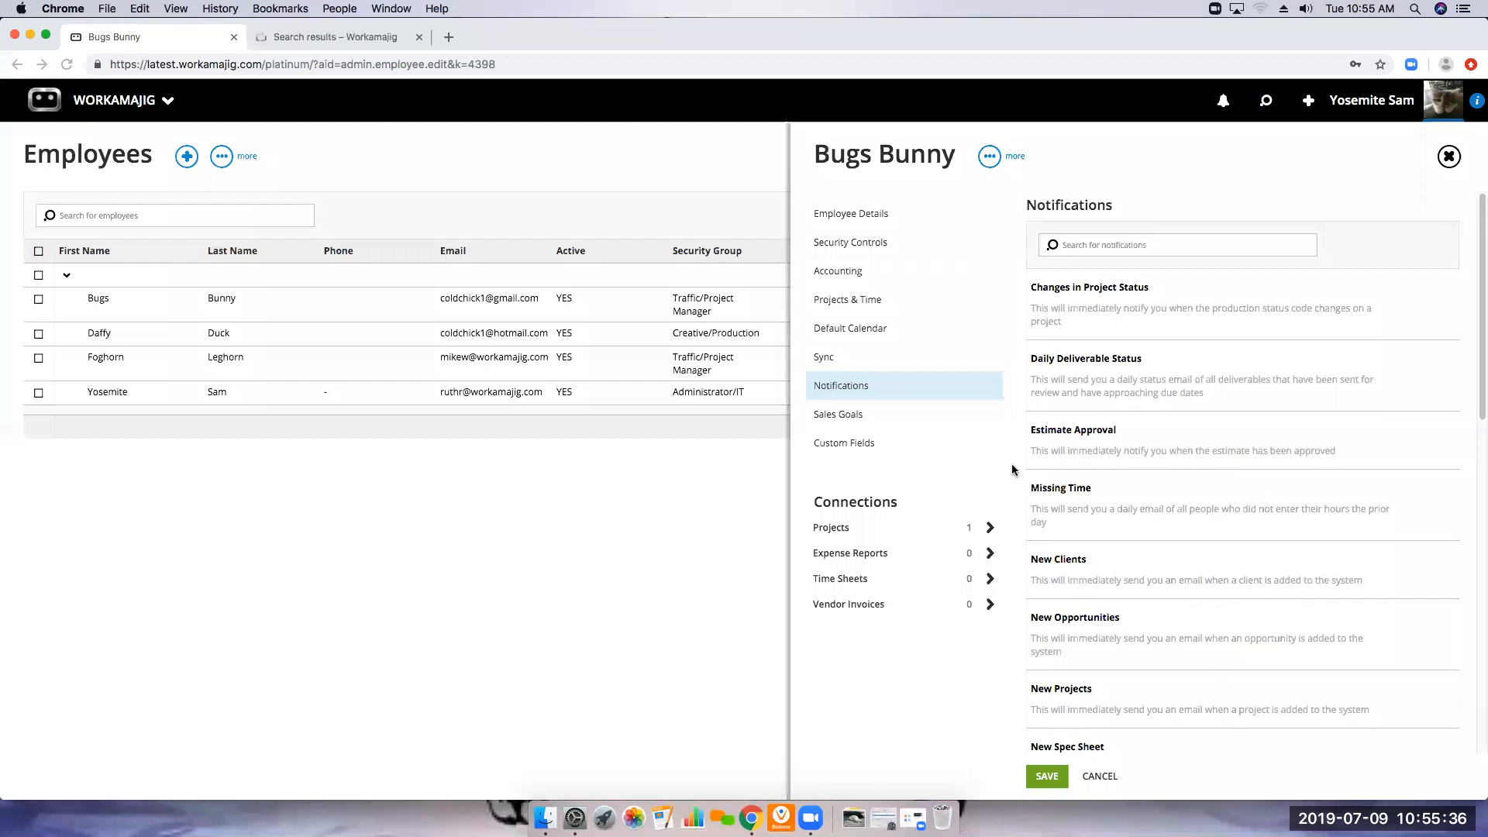
click(1448, 157)
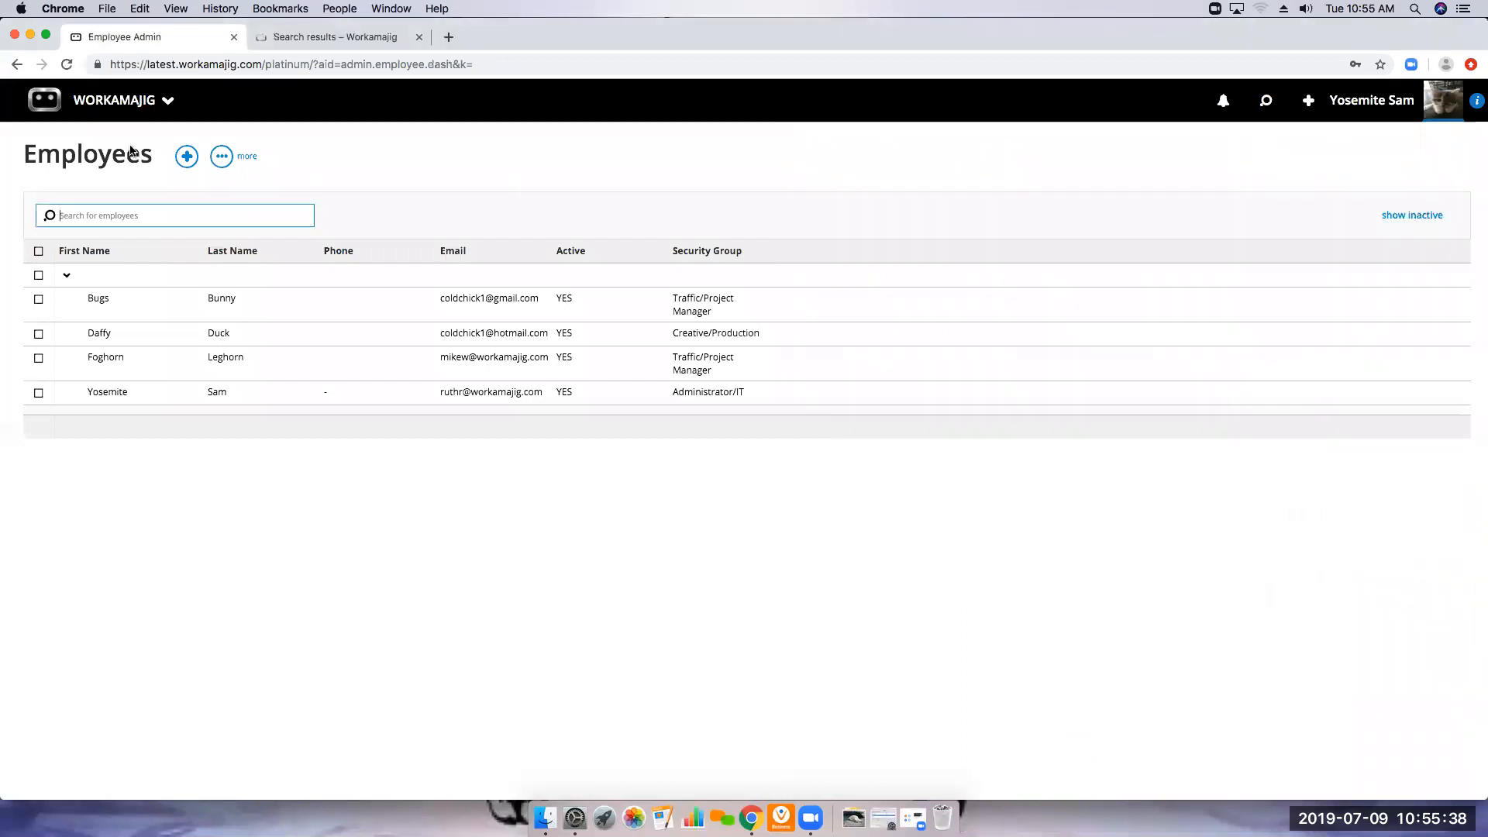
Open Transaction Preferences in System Setup and review the Notification Options and Daily Emails settings
click(164, 104)
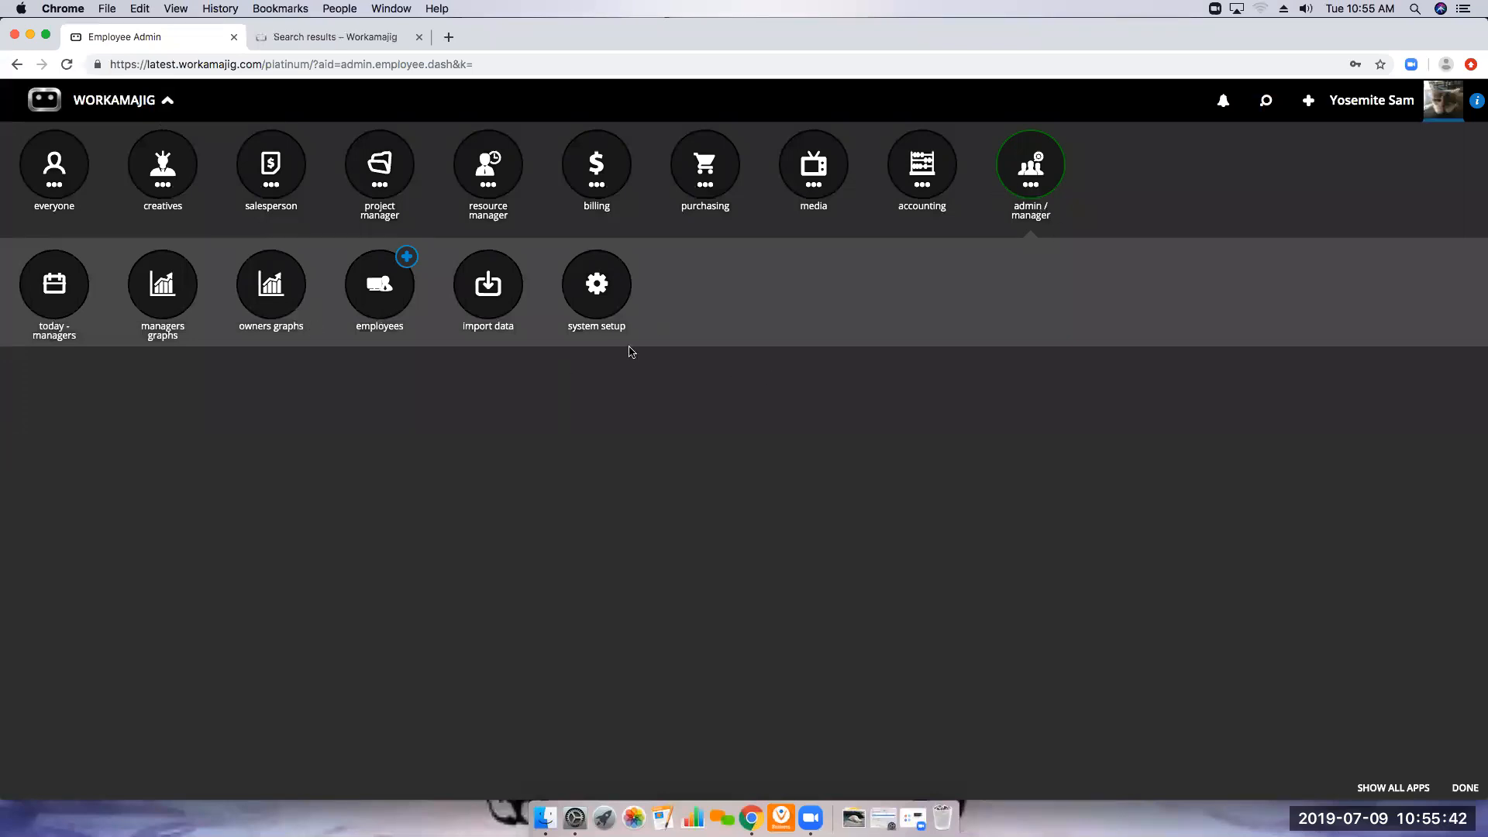
click(622, 300)
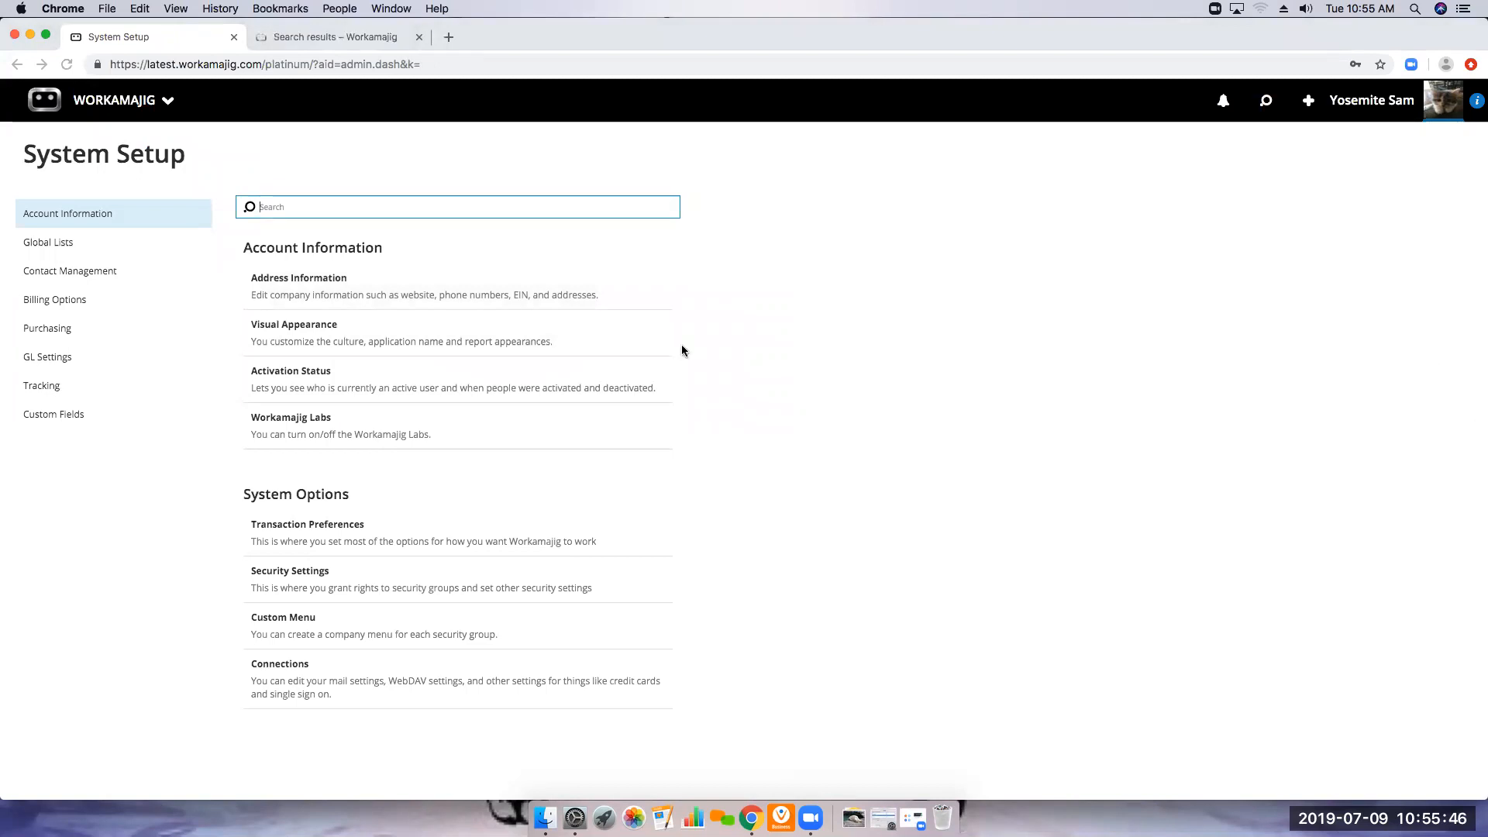
click(323, 529)
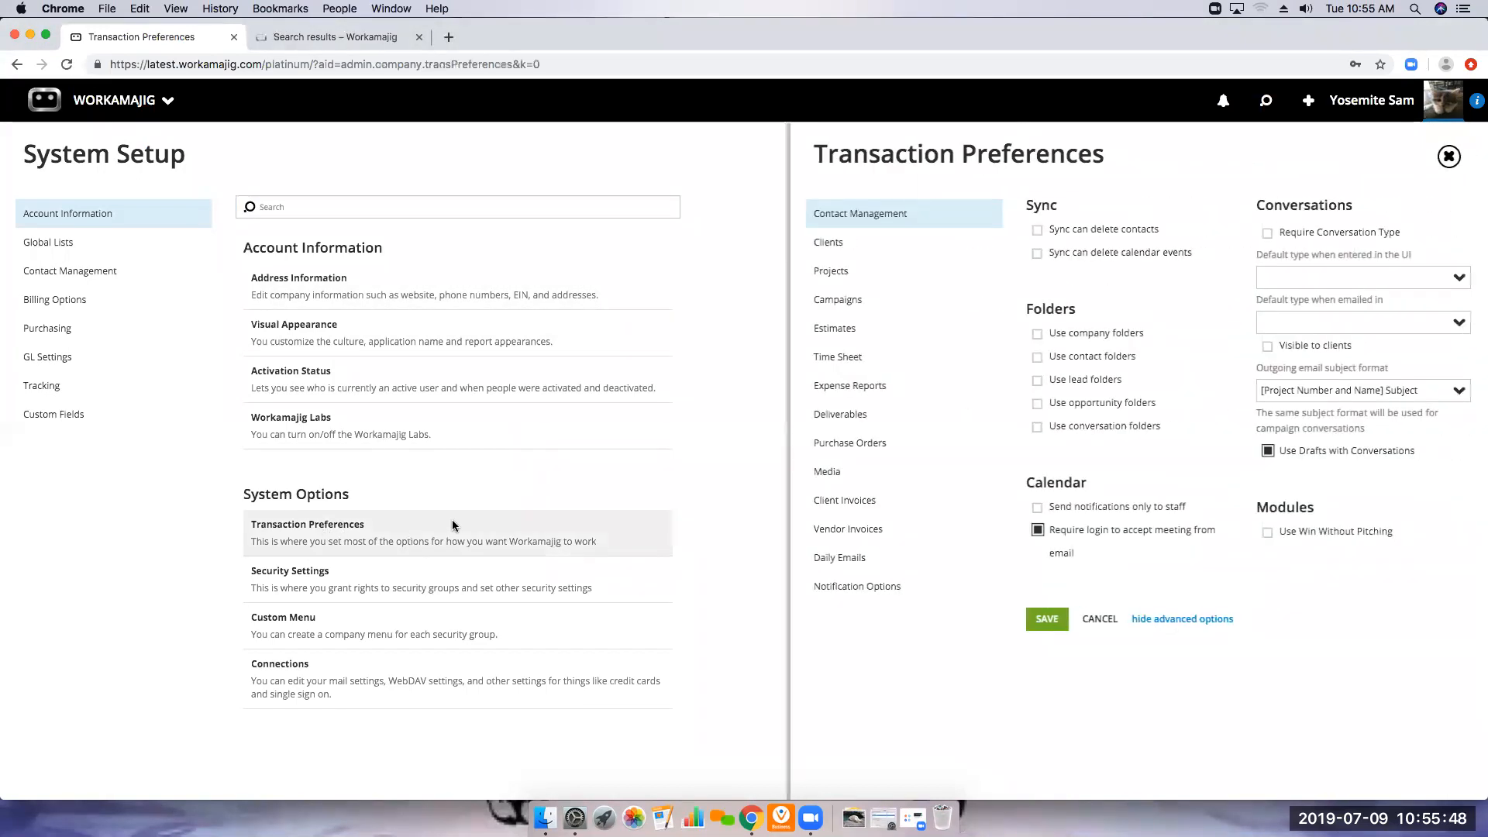
click(848, 590)
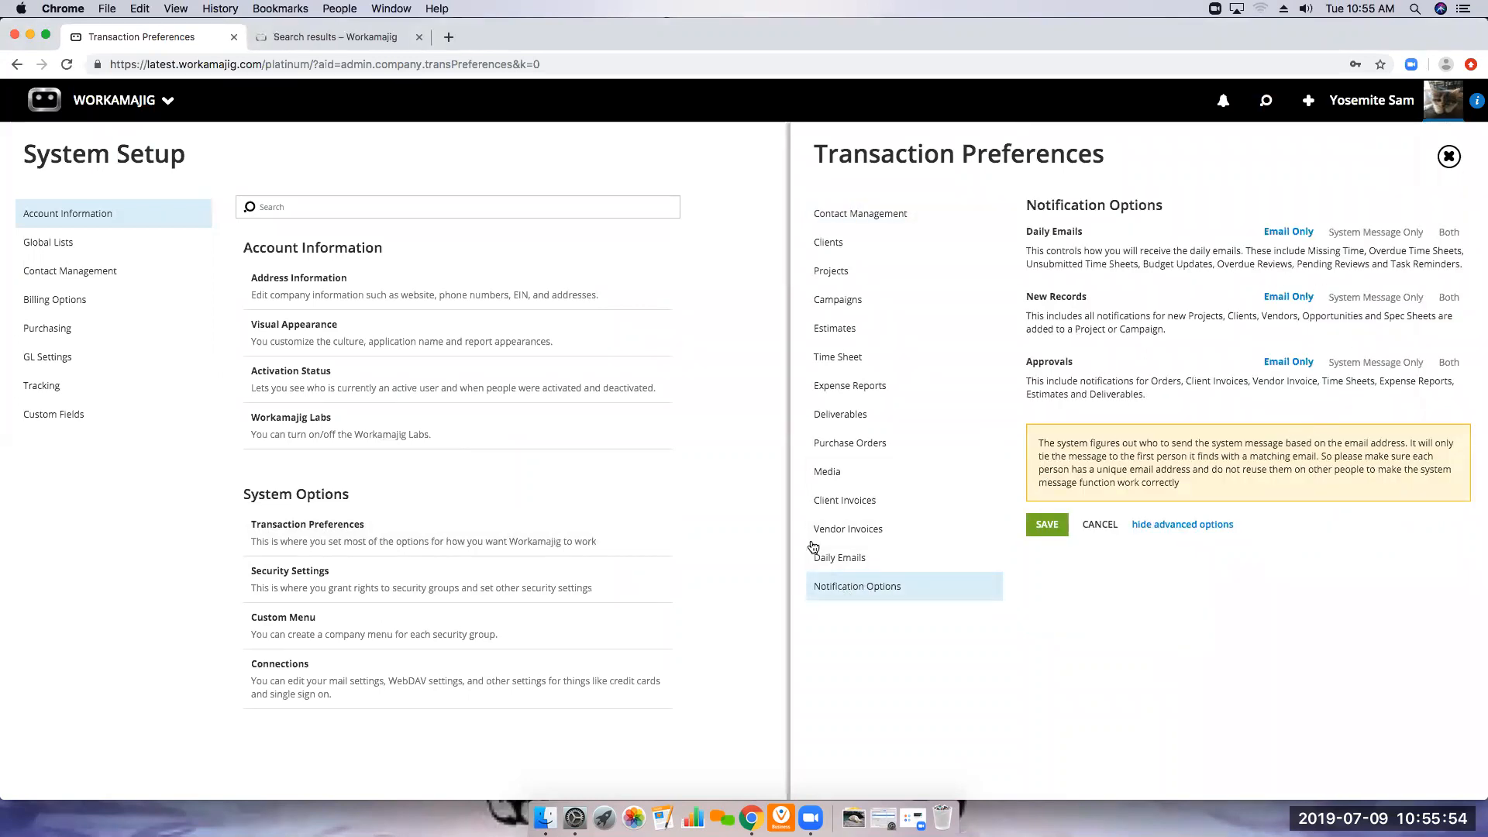
click(835, 568)
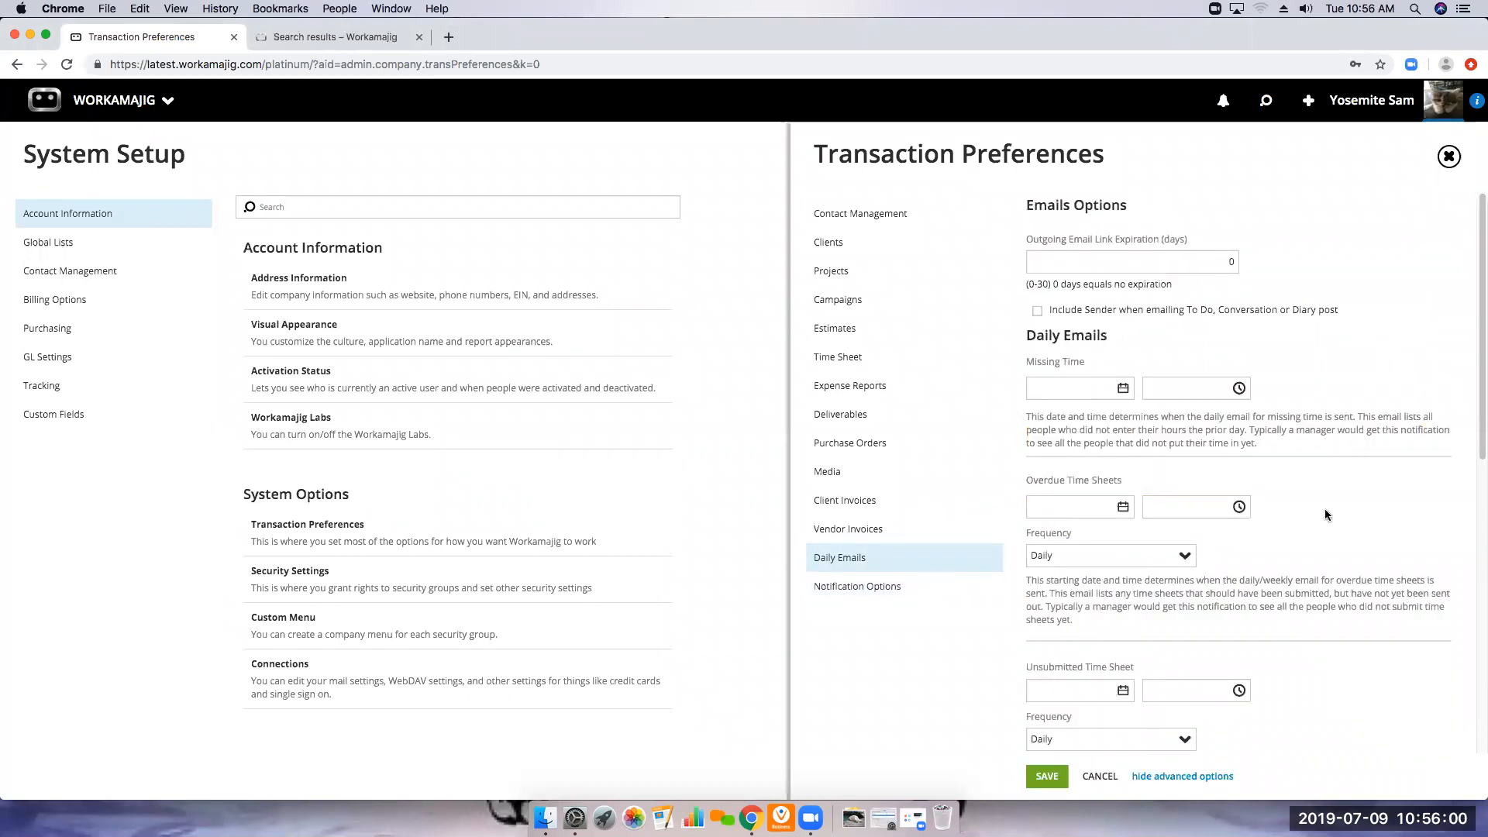
Go to the billing clients list and open Best Client Ever's company info for editing to review the account manager setting
click(116, 109)
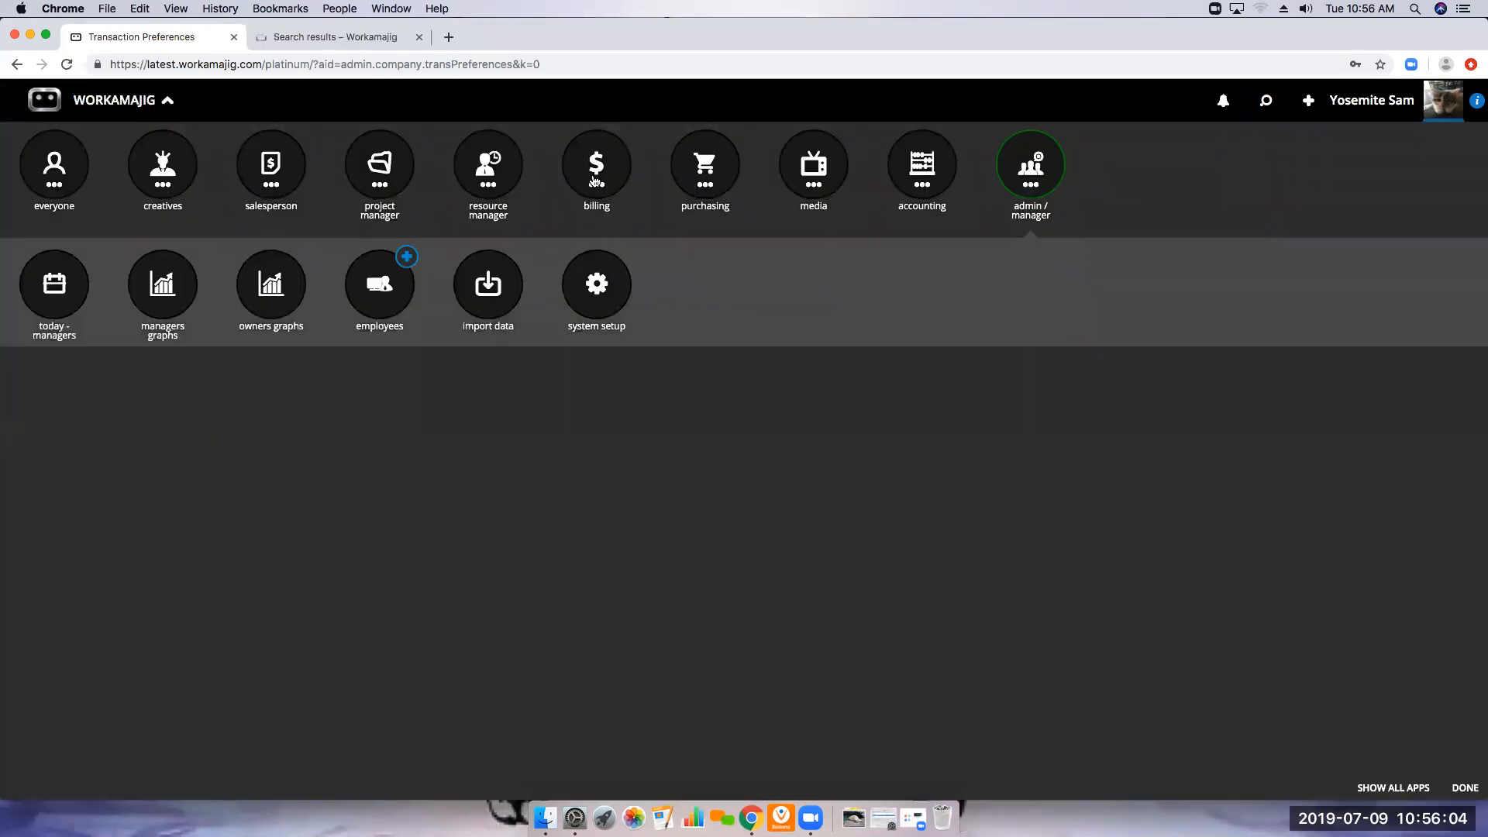
click(593, 182)
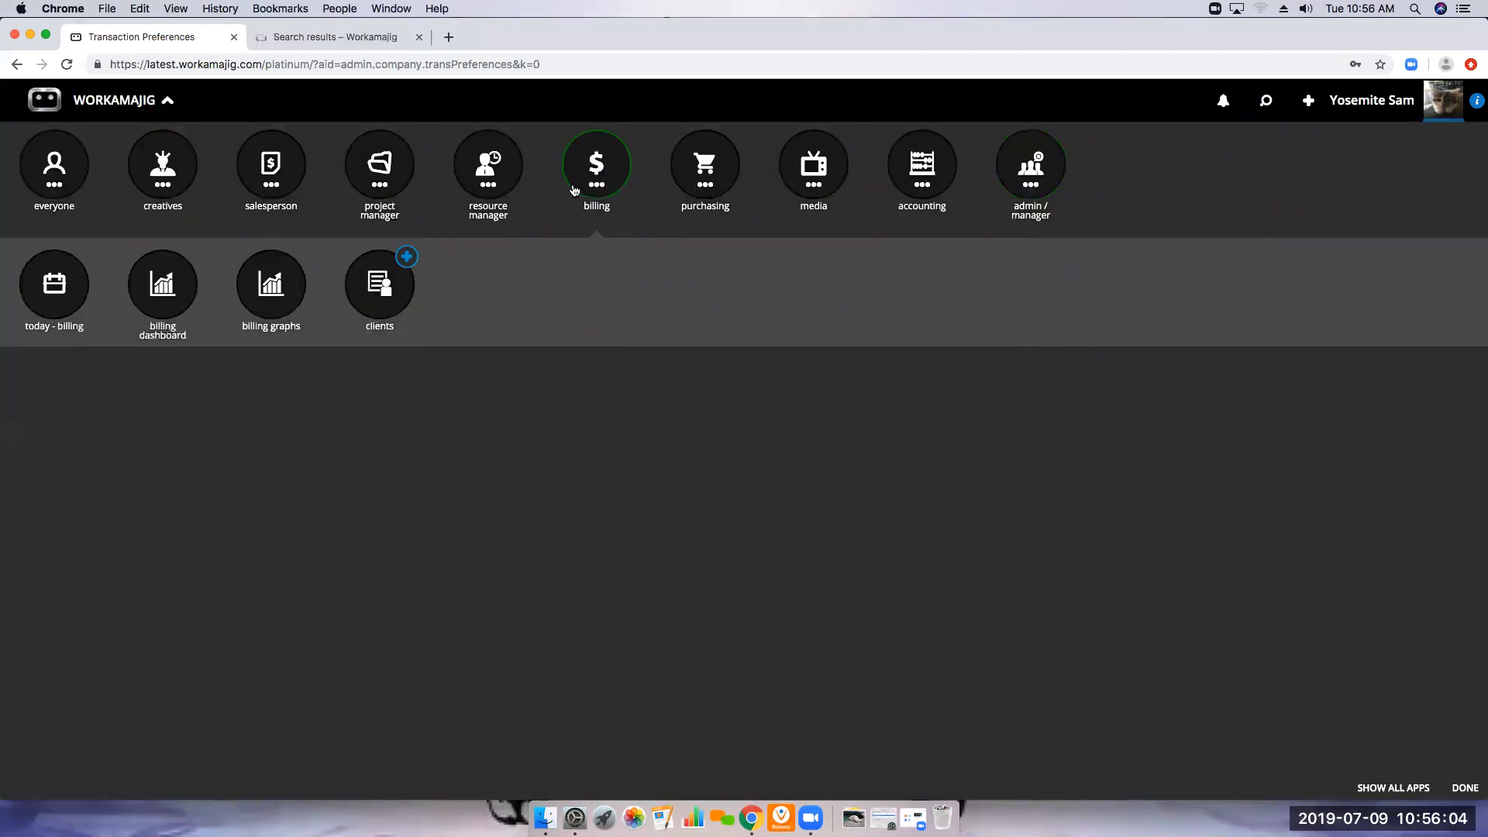
click(372, 313)
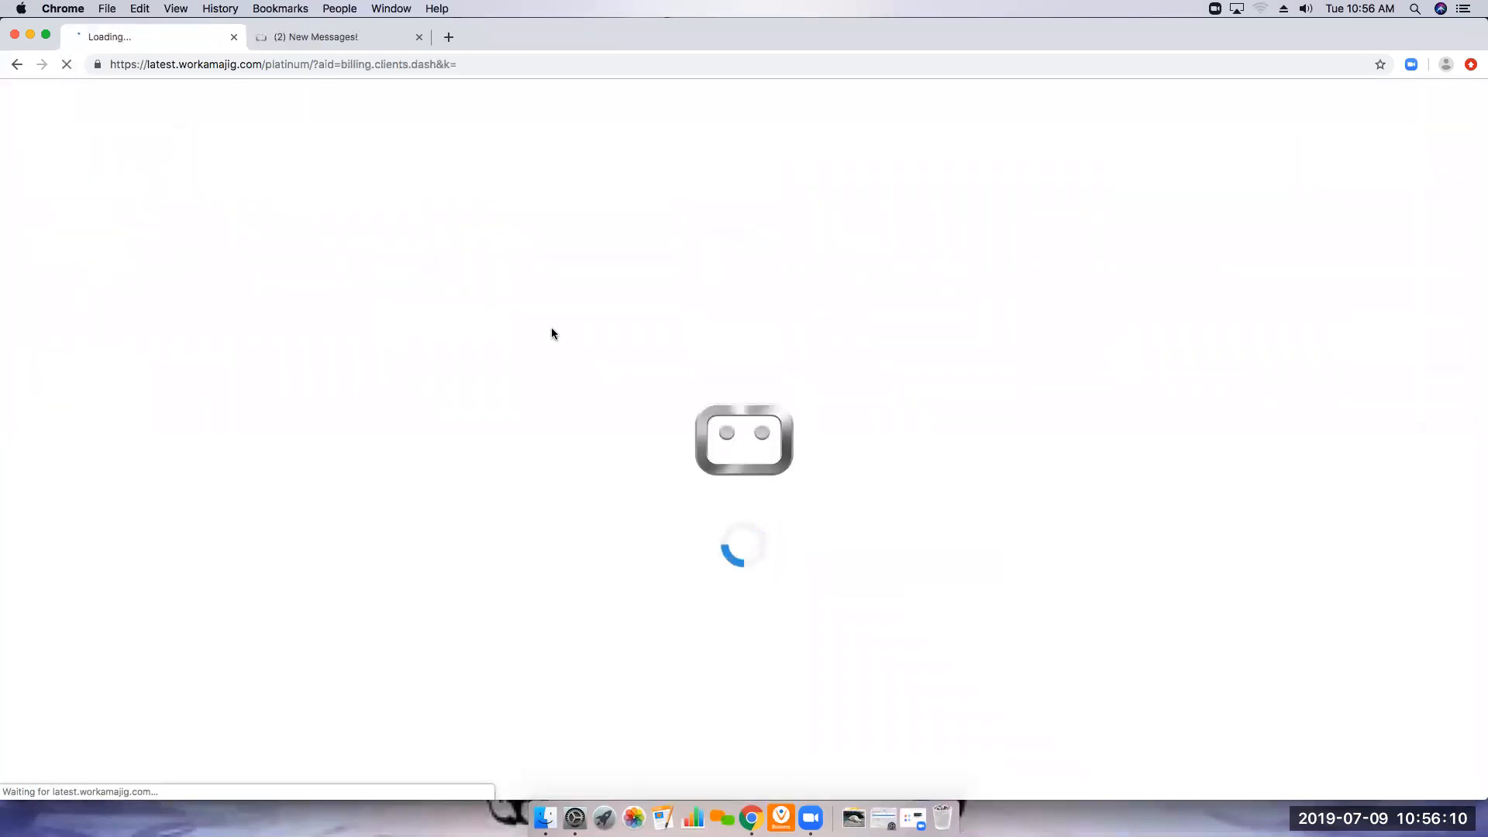
click(167, 314)
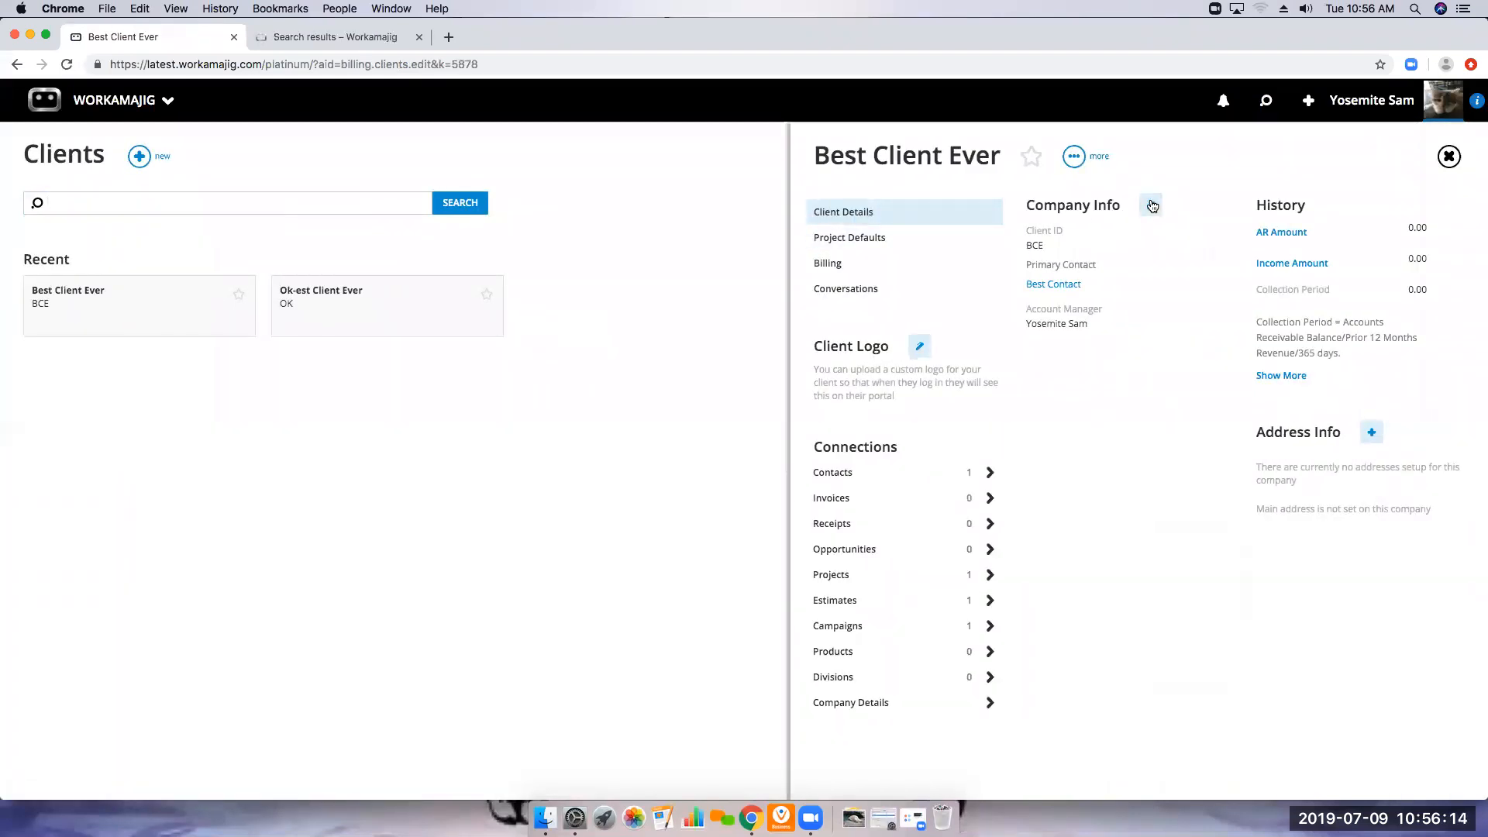
click(1151, 205)
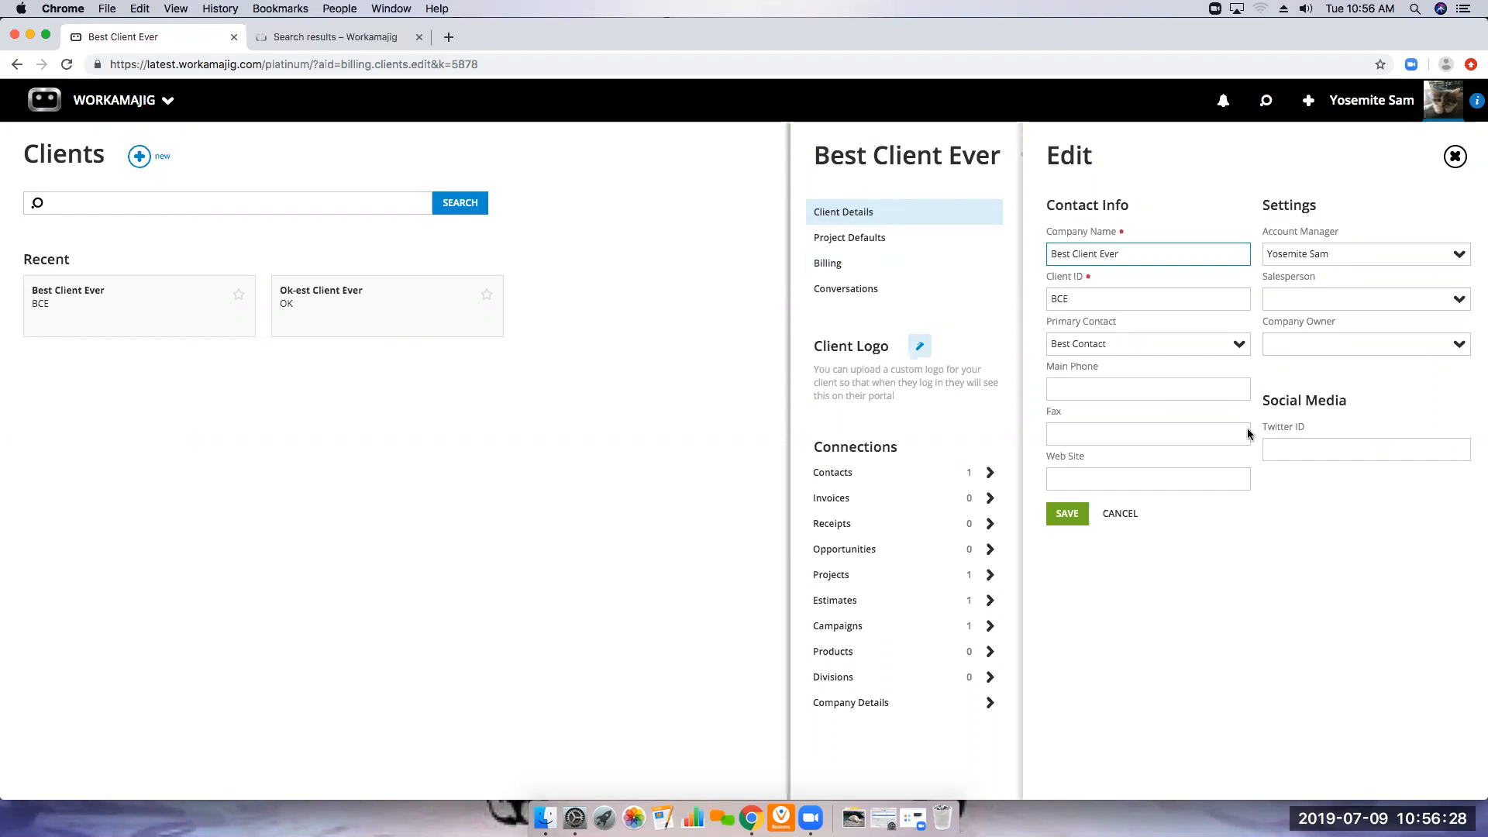
Switch to the Workamajig support site, view the Past Webinars article, and return to the webinar search results
click(332, 31)
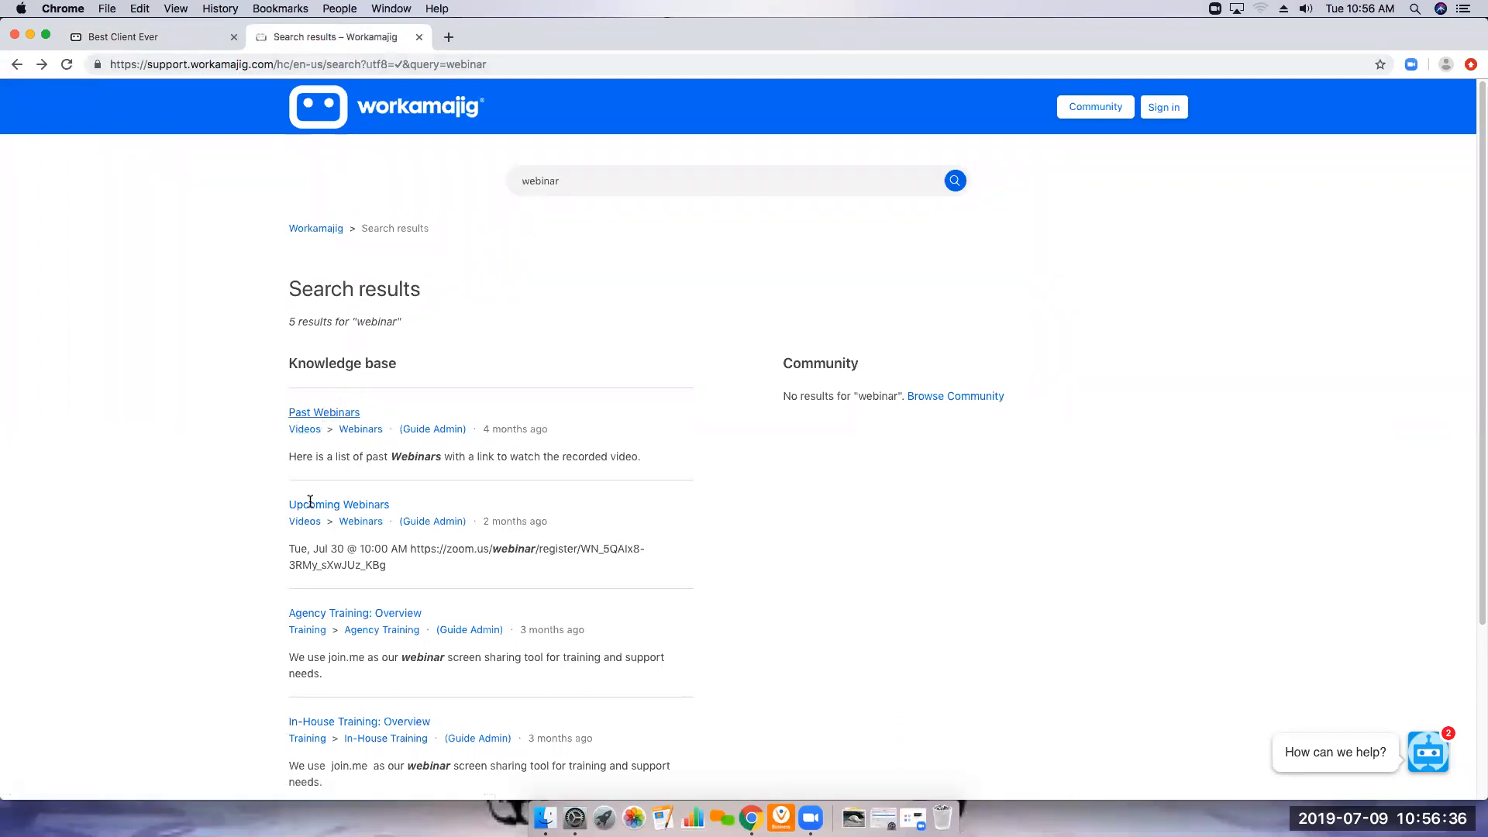
click(323, 414)
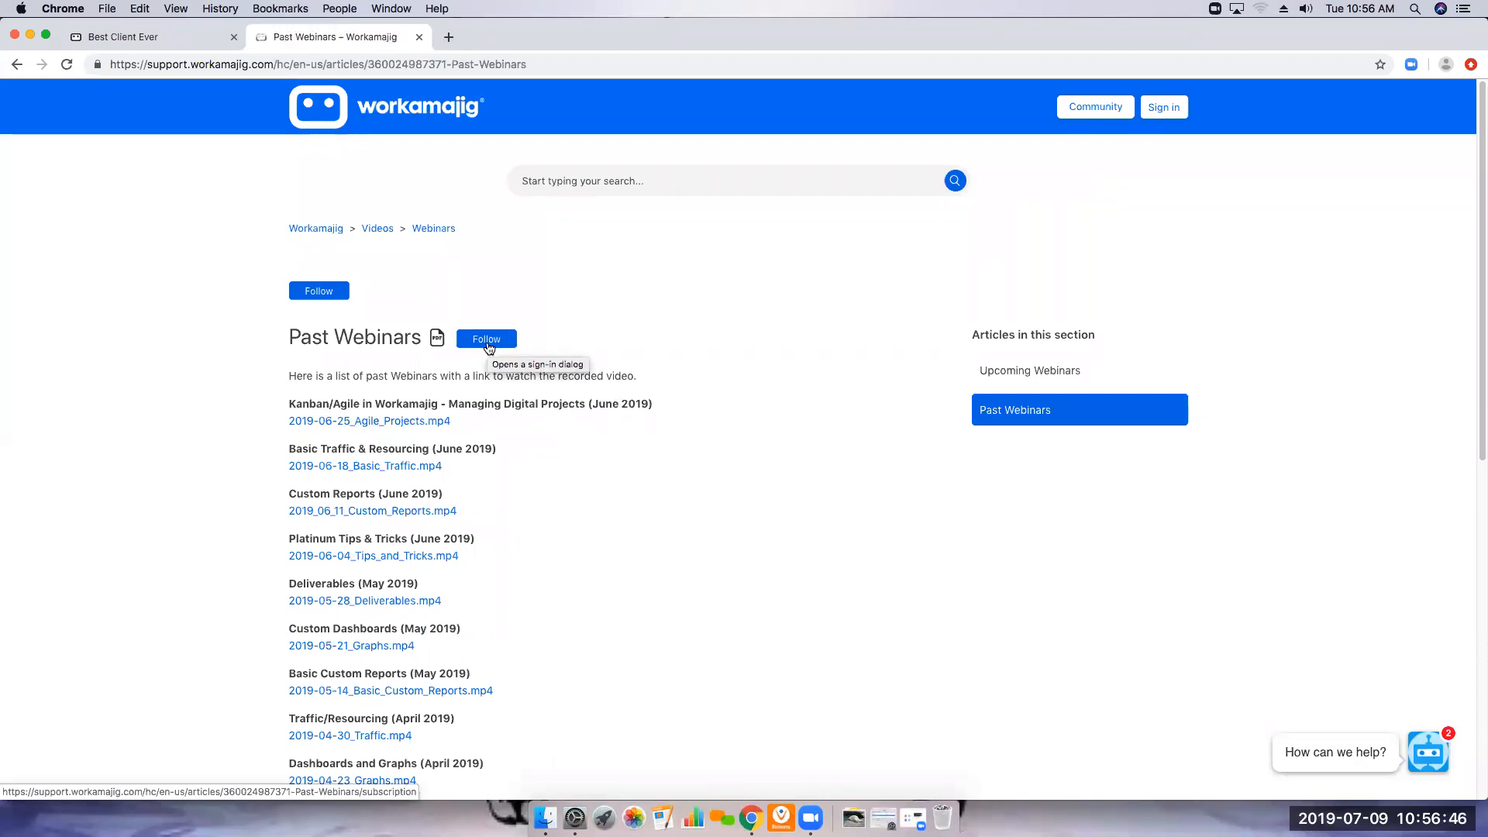
click(17, 65)
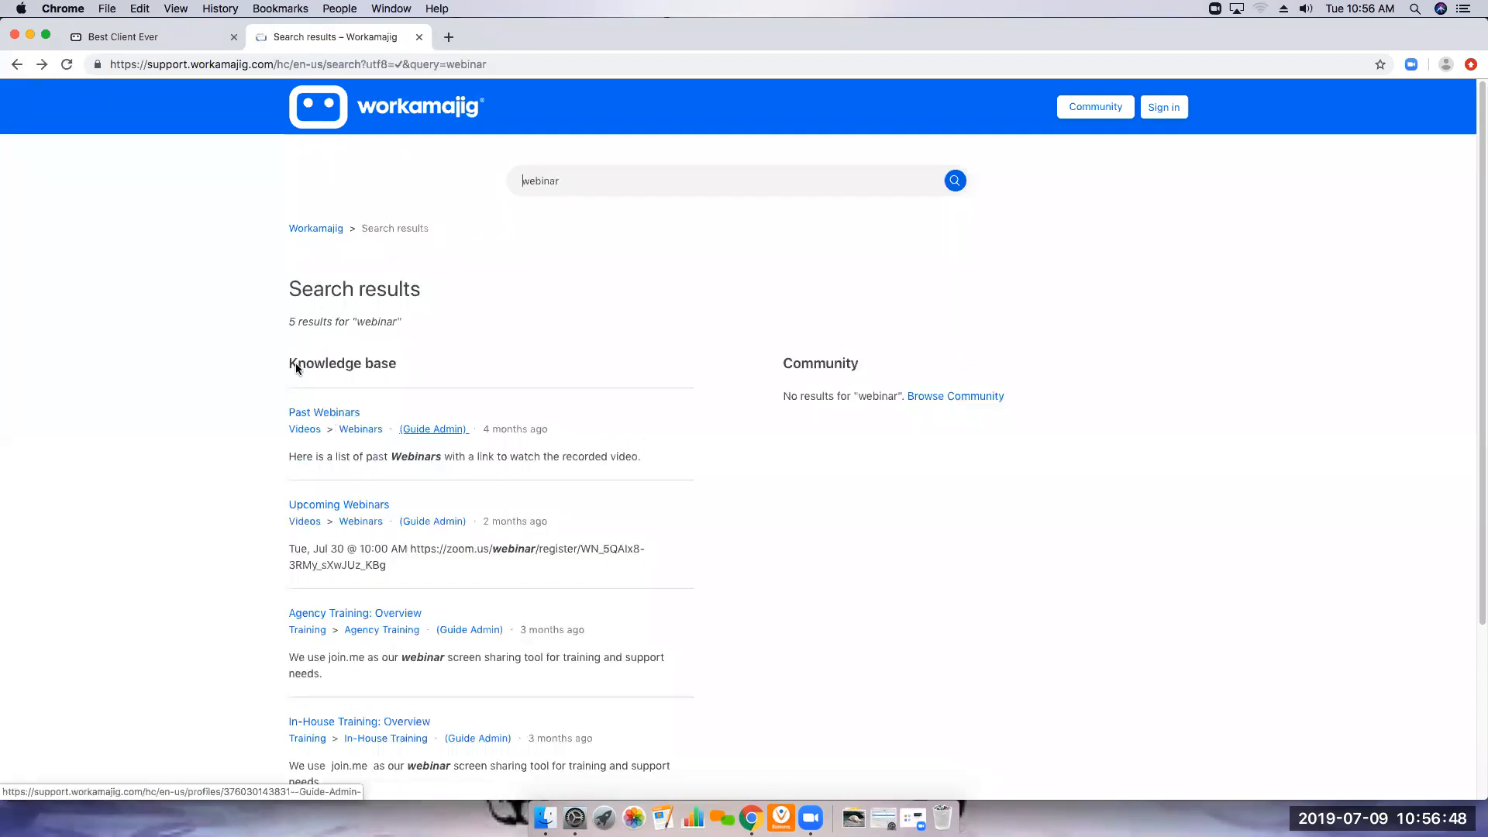